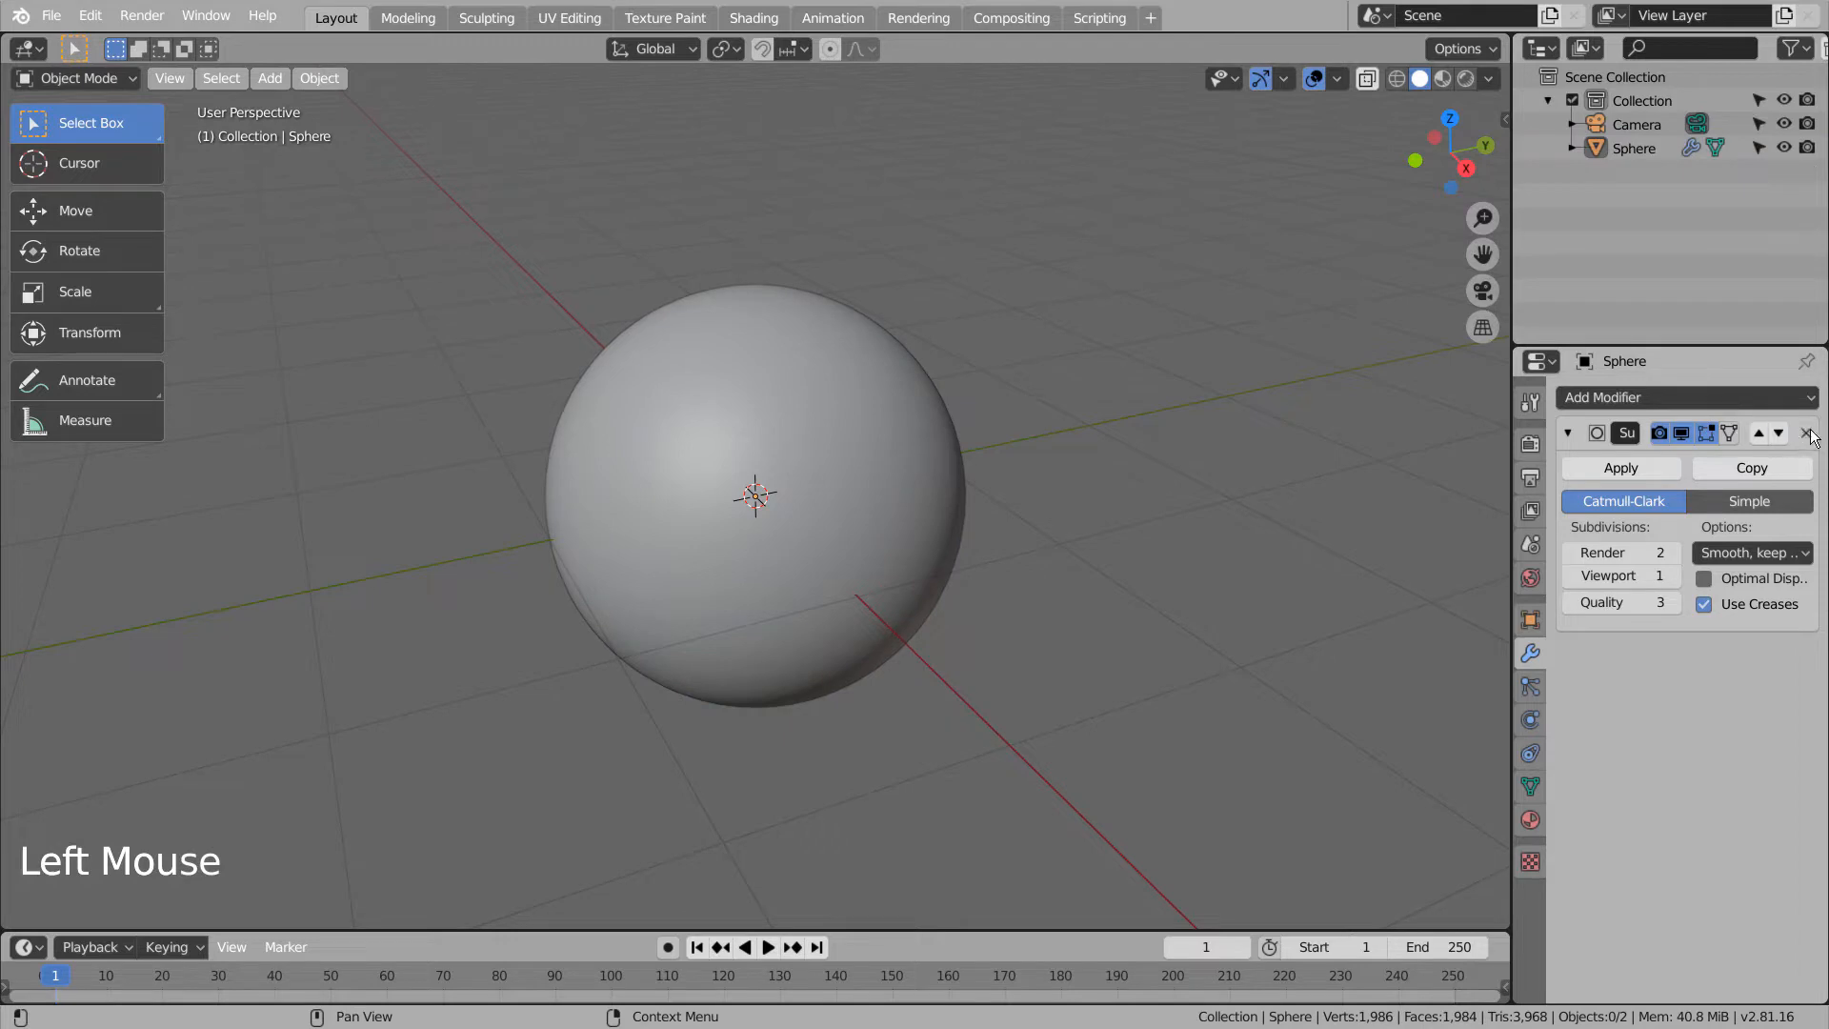
pyautogui.click(1810, 435)
pyautogui.click(1023, 488)
pyautogui.click(923, 482)
pyautogui.hotkey('ctrl', 'z')
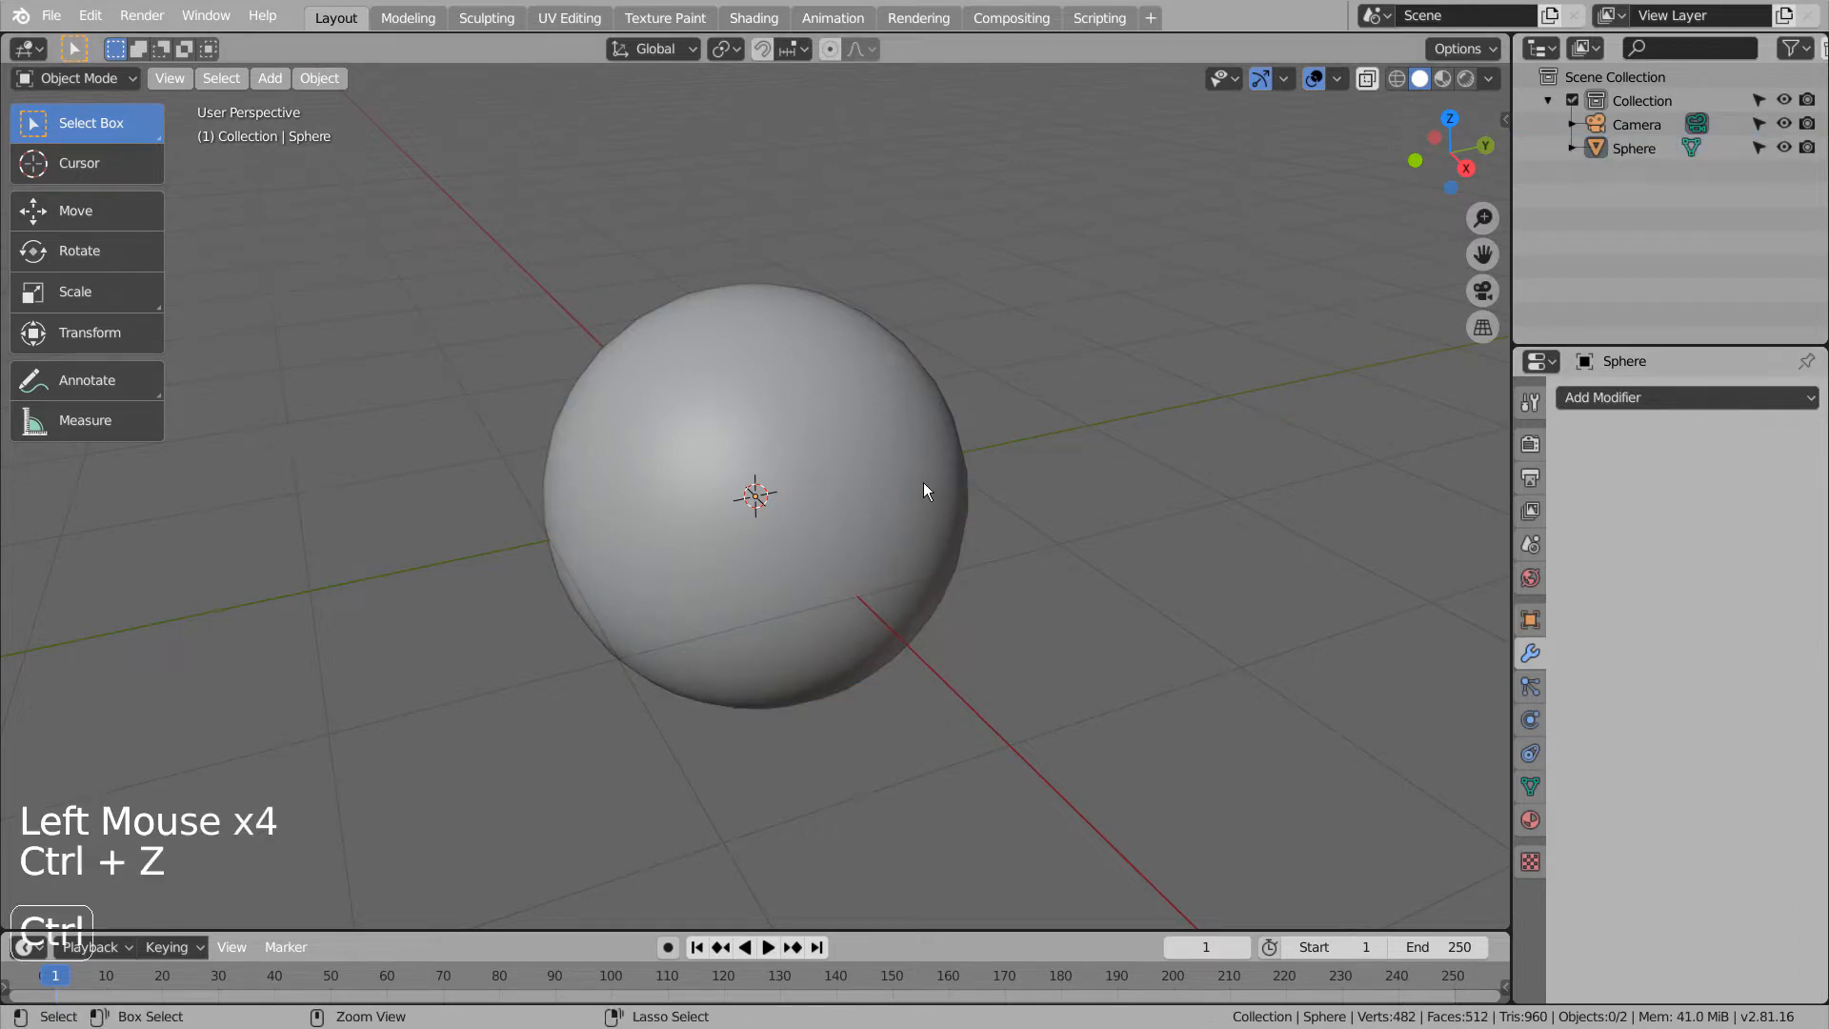
pyautogui.hotkey('ctrl', 'z')
pyautogui.click(923, 482)
pyautogui.click(1082, 425)
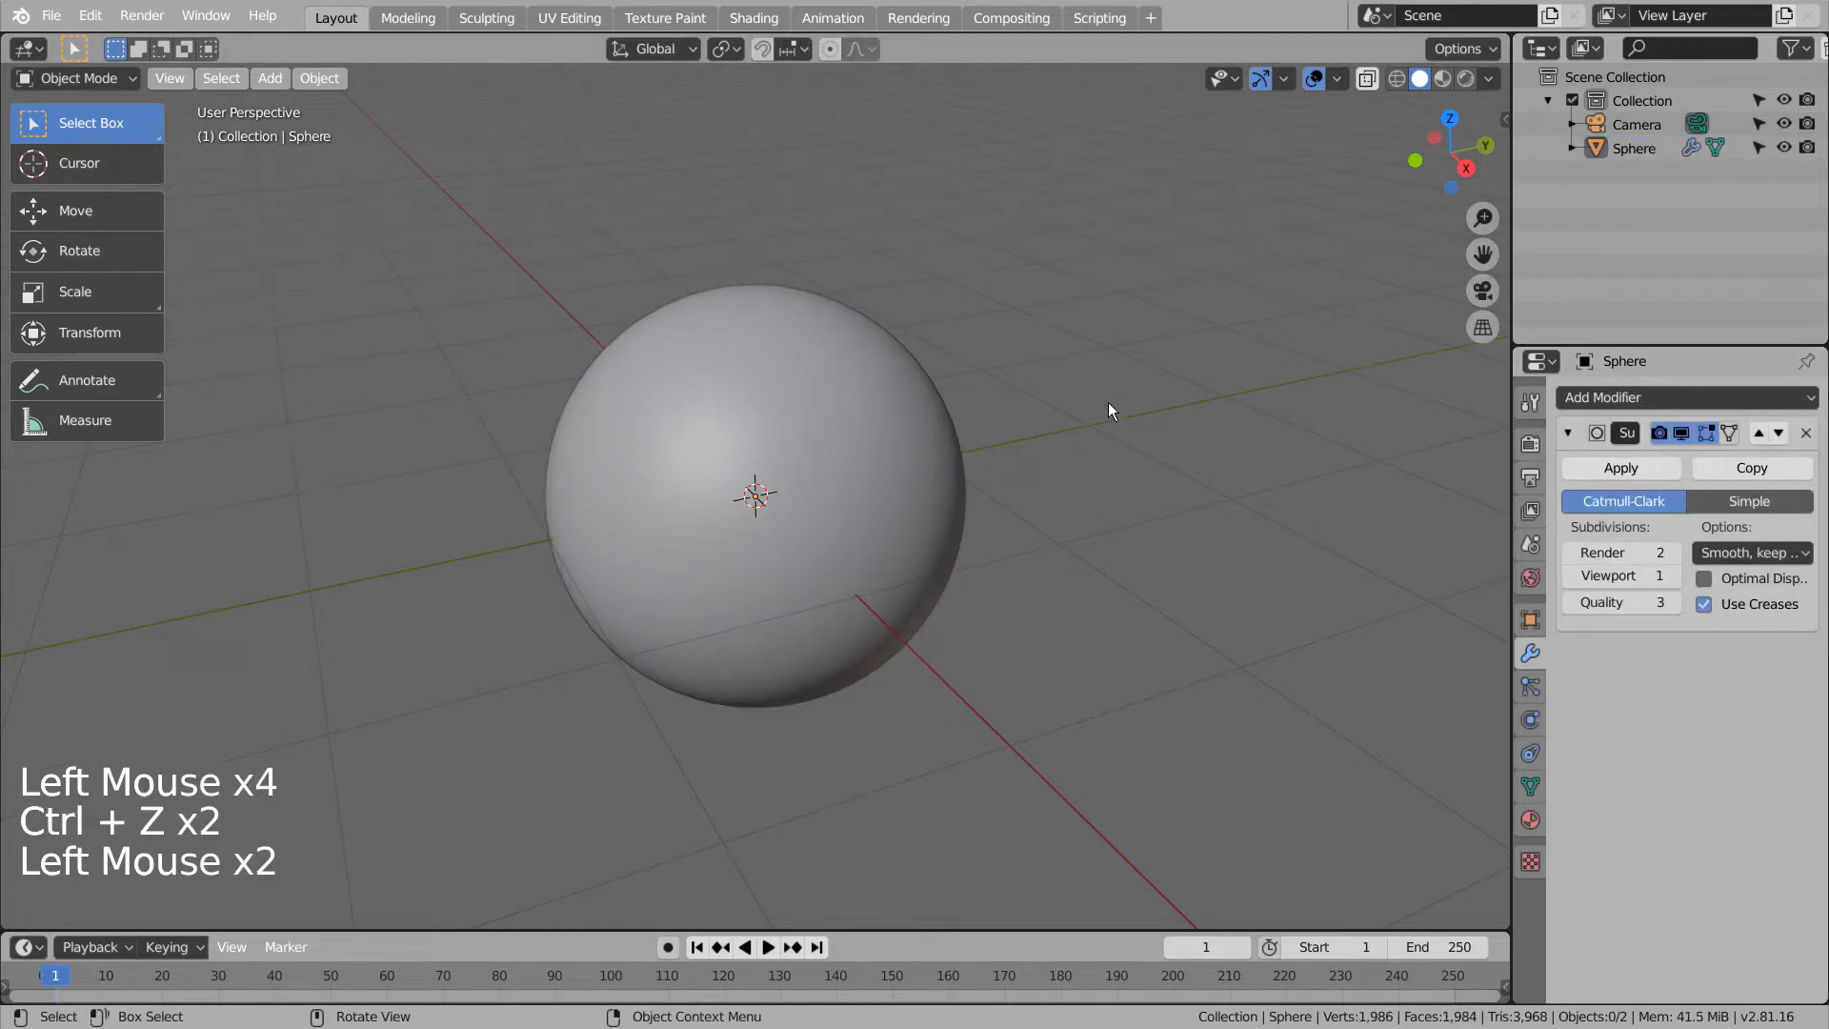
# Select the sphere and create a new material for it in the Shading workspace.
pyautogui.click(1530, 444)
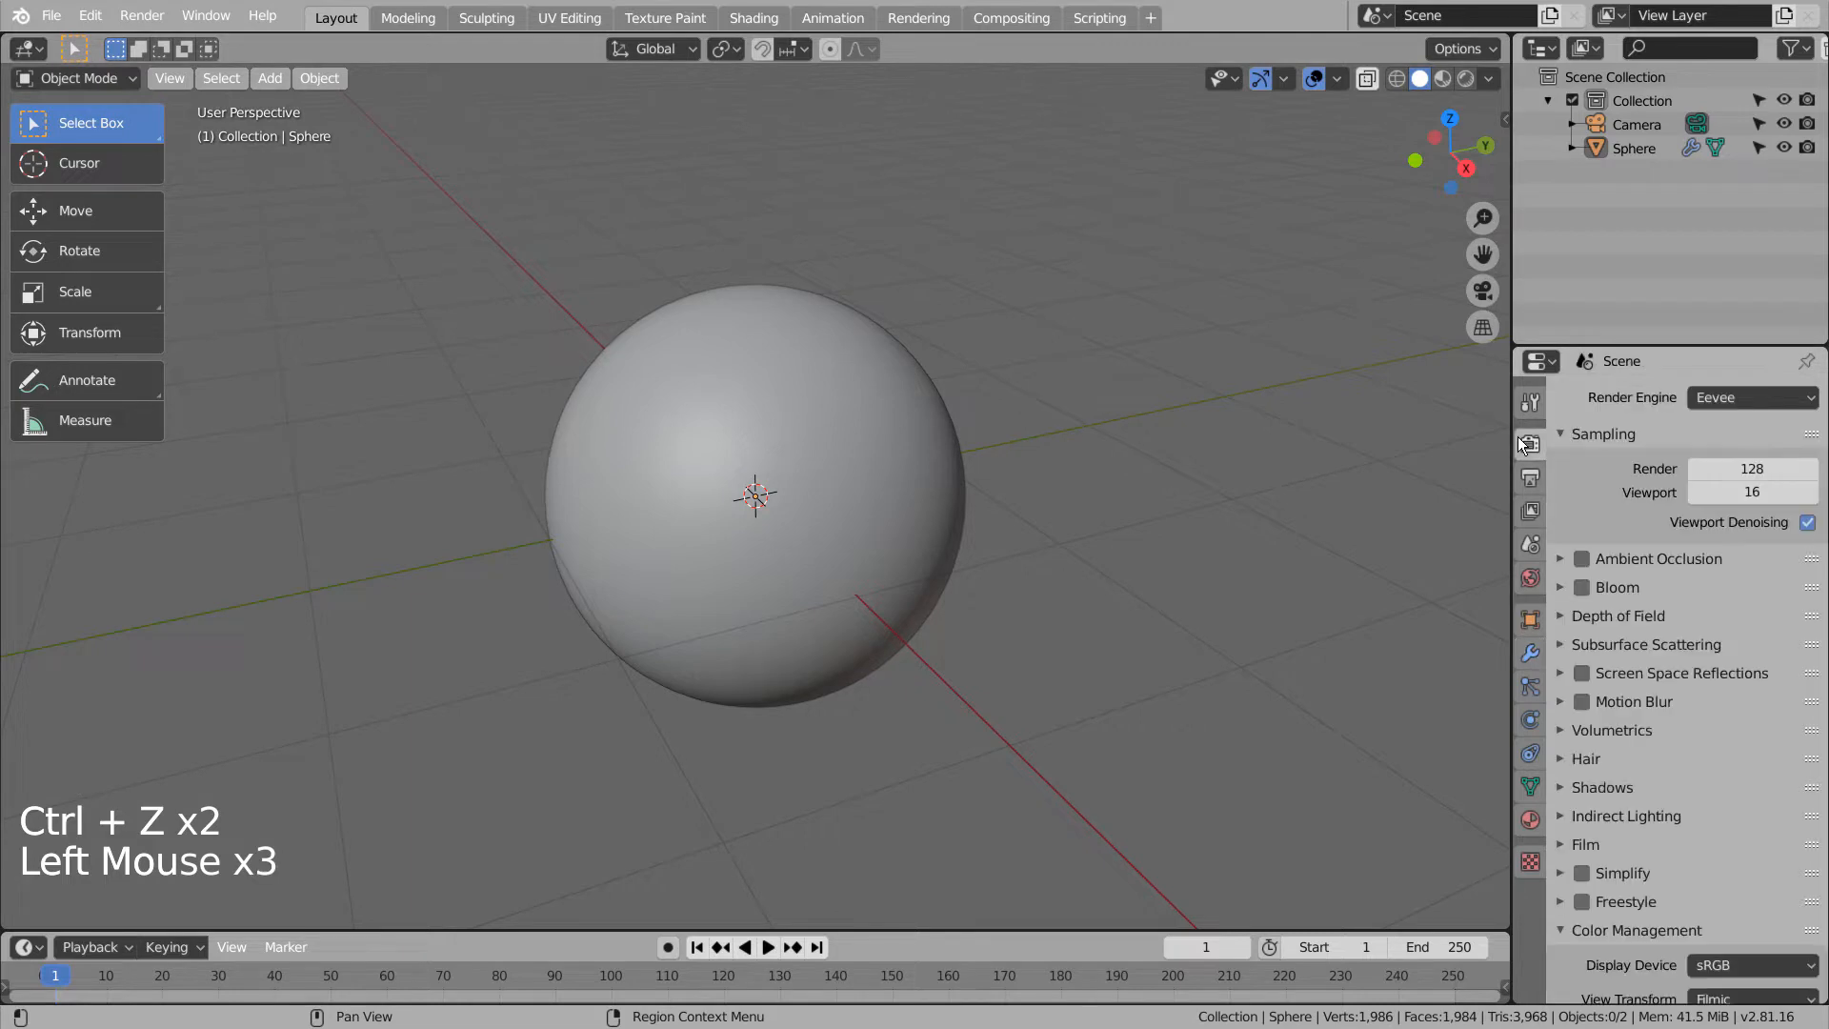
pyautogui.click(906, 386)
pyautogui.click(752, 18)
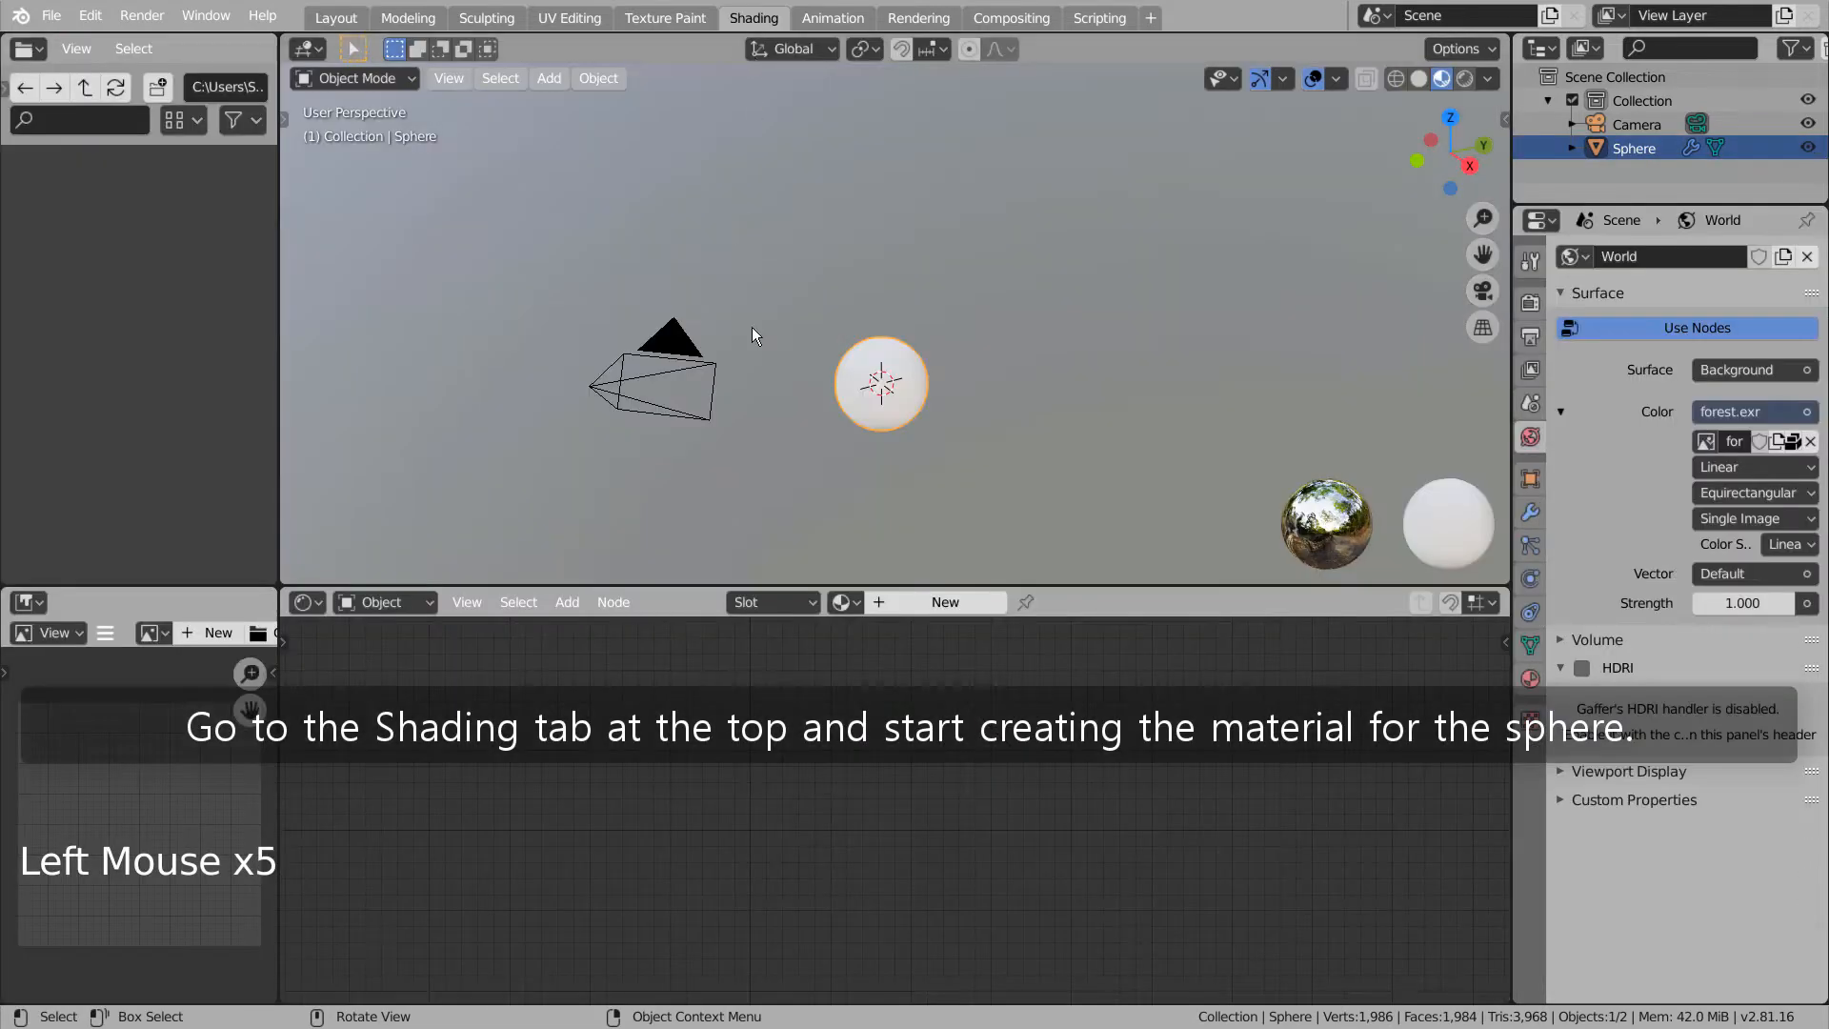
pyautogui.click(939, 601)
pyautogui.click(646, 752)
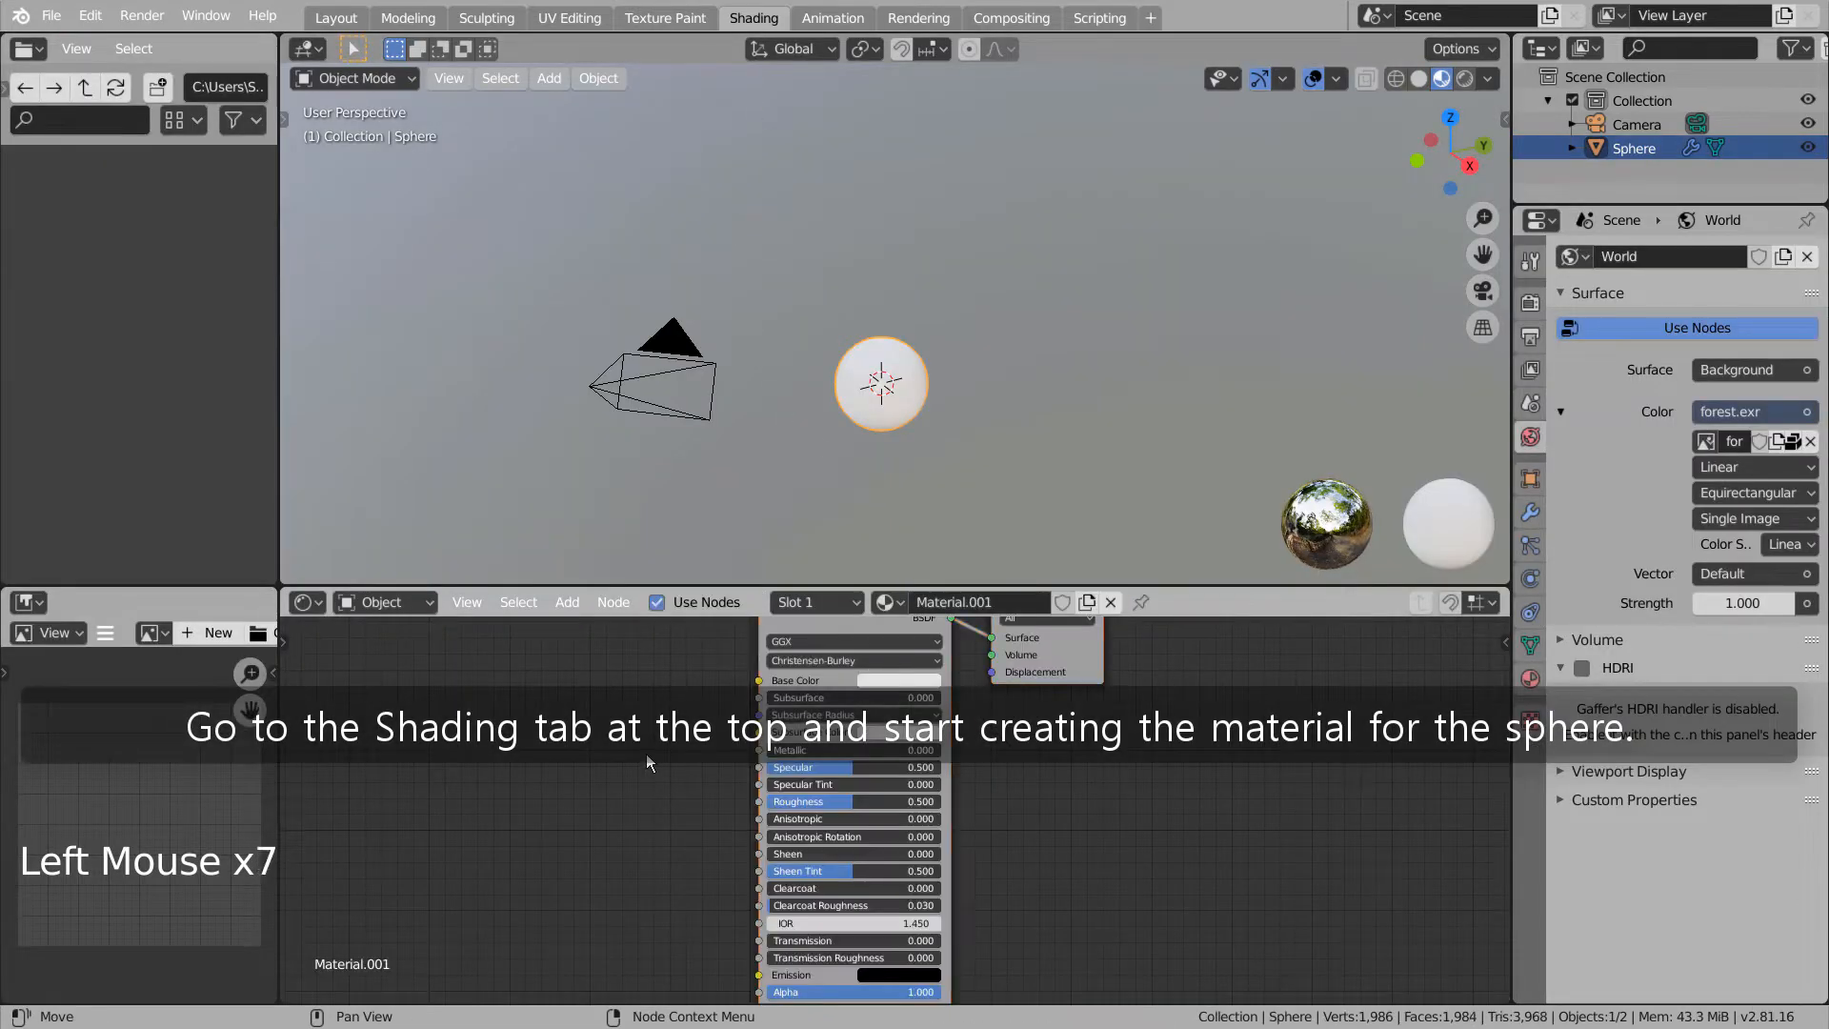
# Maximize the node editor and delete the Principled BSDF node.
pyautogui.hotkey('ctrl', 'space')
pyautogui.scroll(-8, 531, 543)
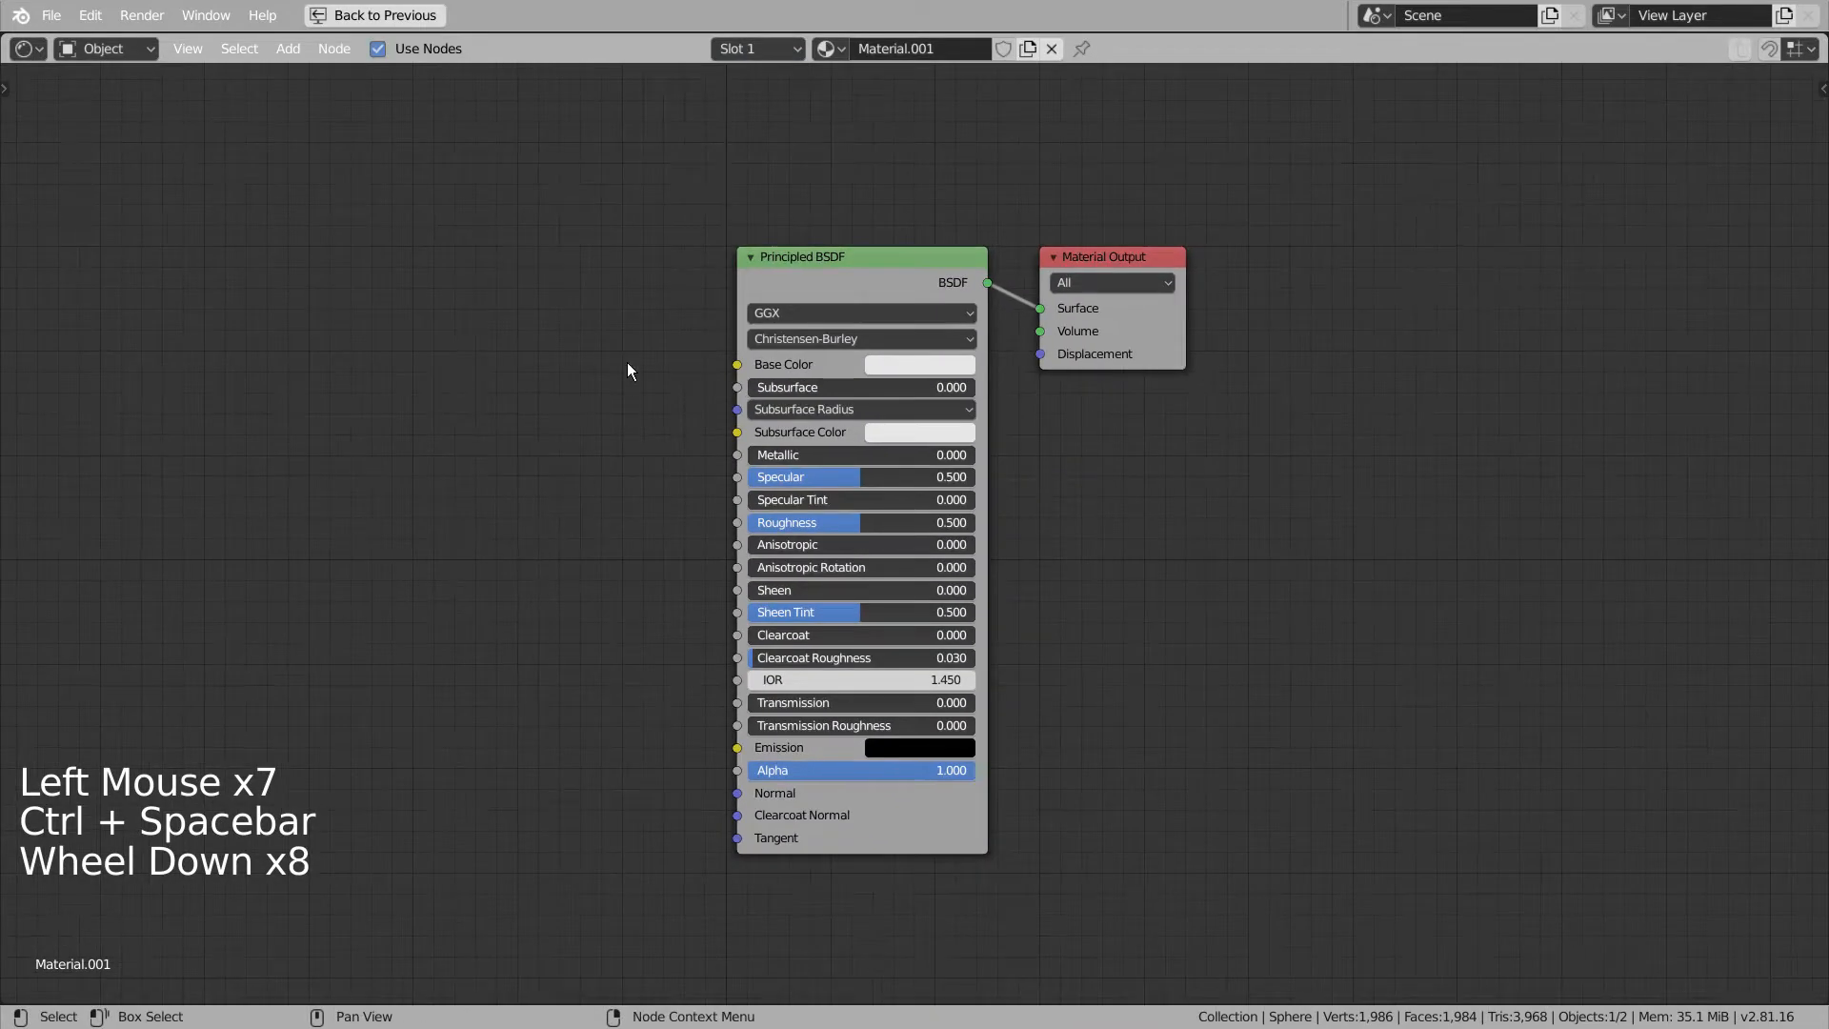
pyautogui.click(837, 234)
pyautogui.click(841, 253)
pyautogui.click(840, 253)
pyautogui.press('x')
pyautogui.click(839, 247)
# Add a Mix Shader node beside the Material Output node.
pyautogui.hotkey('shift', 'a')
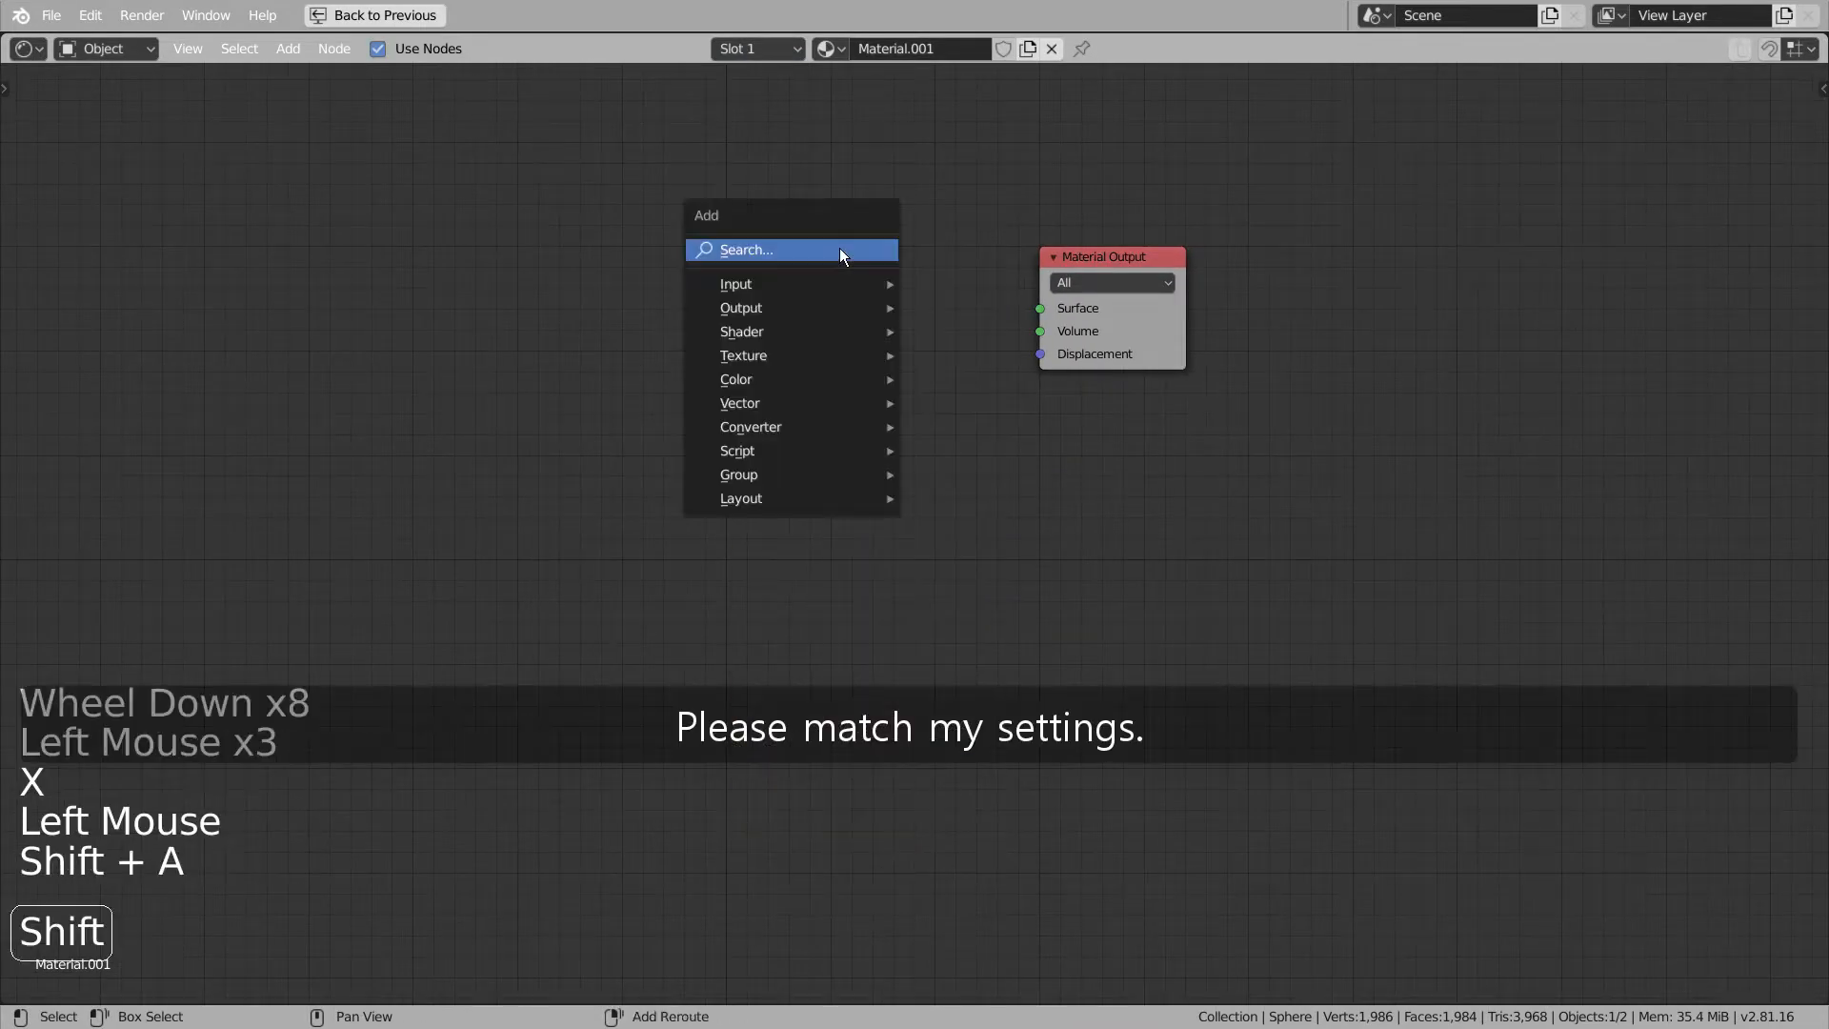
pyautogui.write('mix')
pyautogui.press('Return')
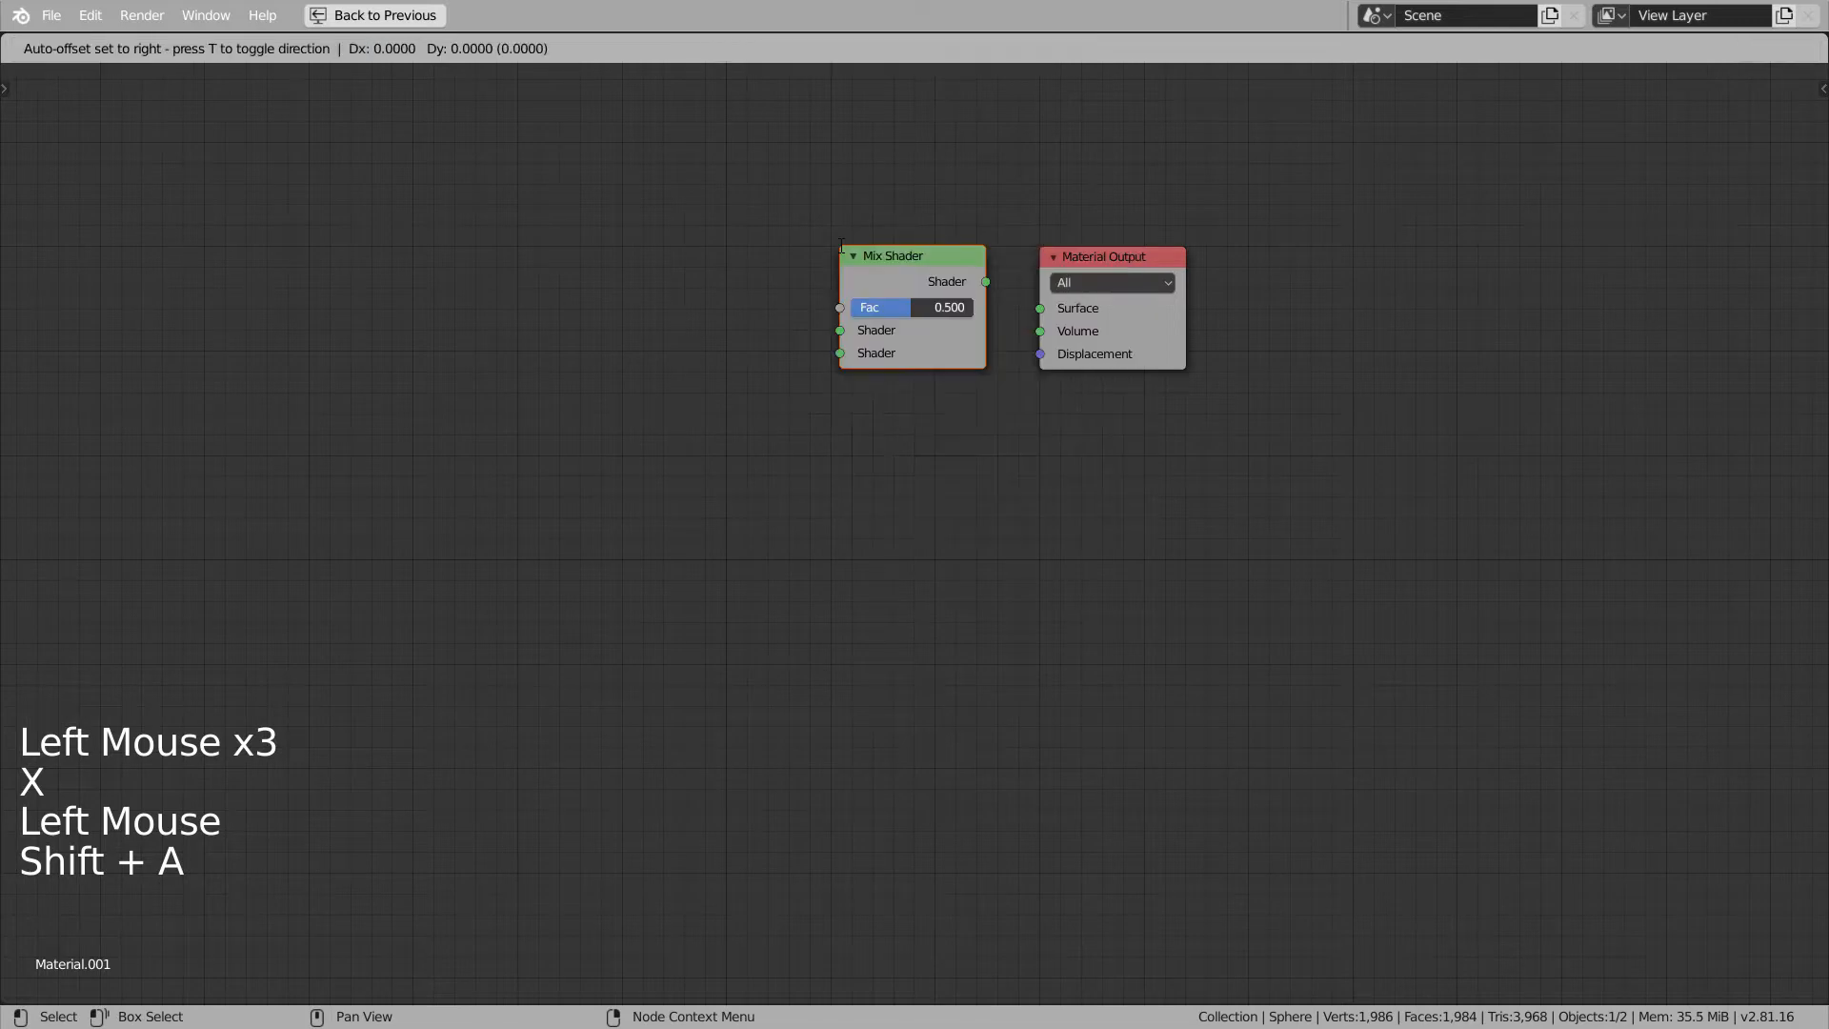
pyautogui.click(826, 258)
# Add a Glossy BSDF node before the Mix Shader and place a duplicate of it directly underneath.
pyautogui.scroll(4, 825, 254)
pyautogui.keyDown('shift'); pyautogui.moveTo(825, 254); pyautogui.dragTo(1037, 482, button='middle'); pyautogui.keyUp('shift')
pyautogui.scroll(3, 911, 590)
pyautogui.click(402, 482)
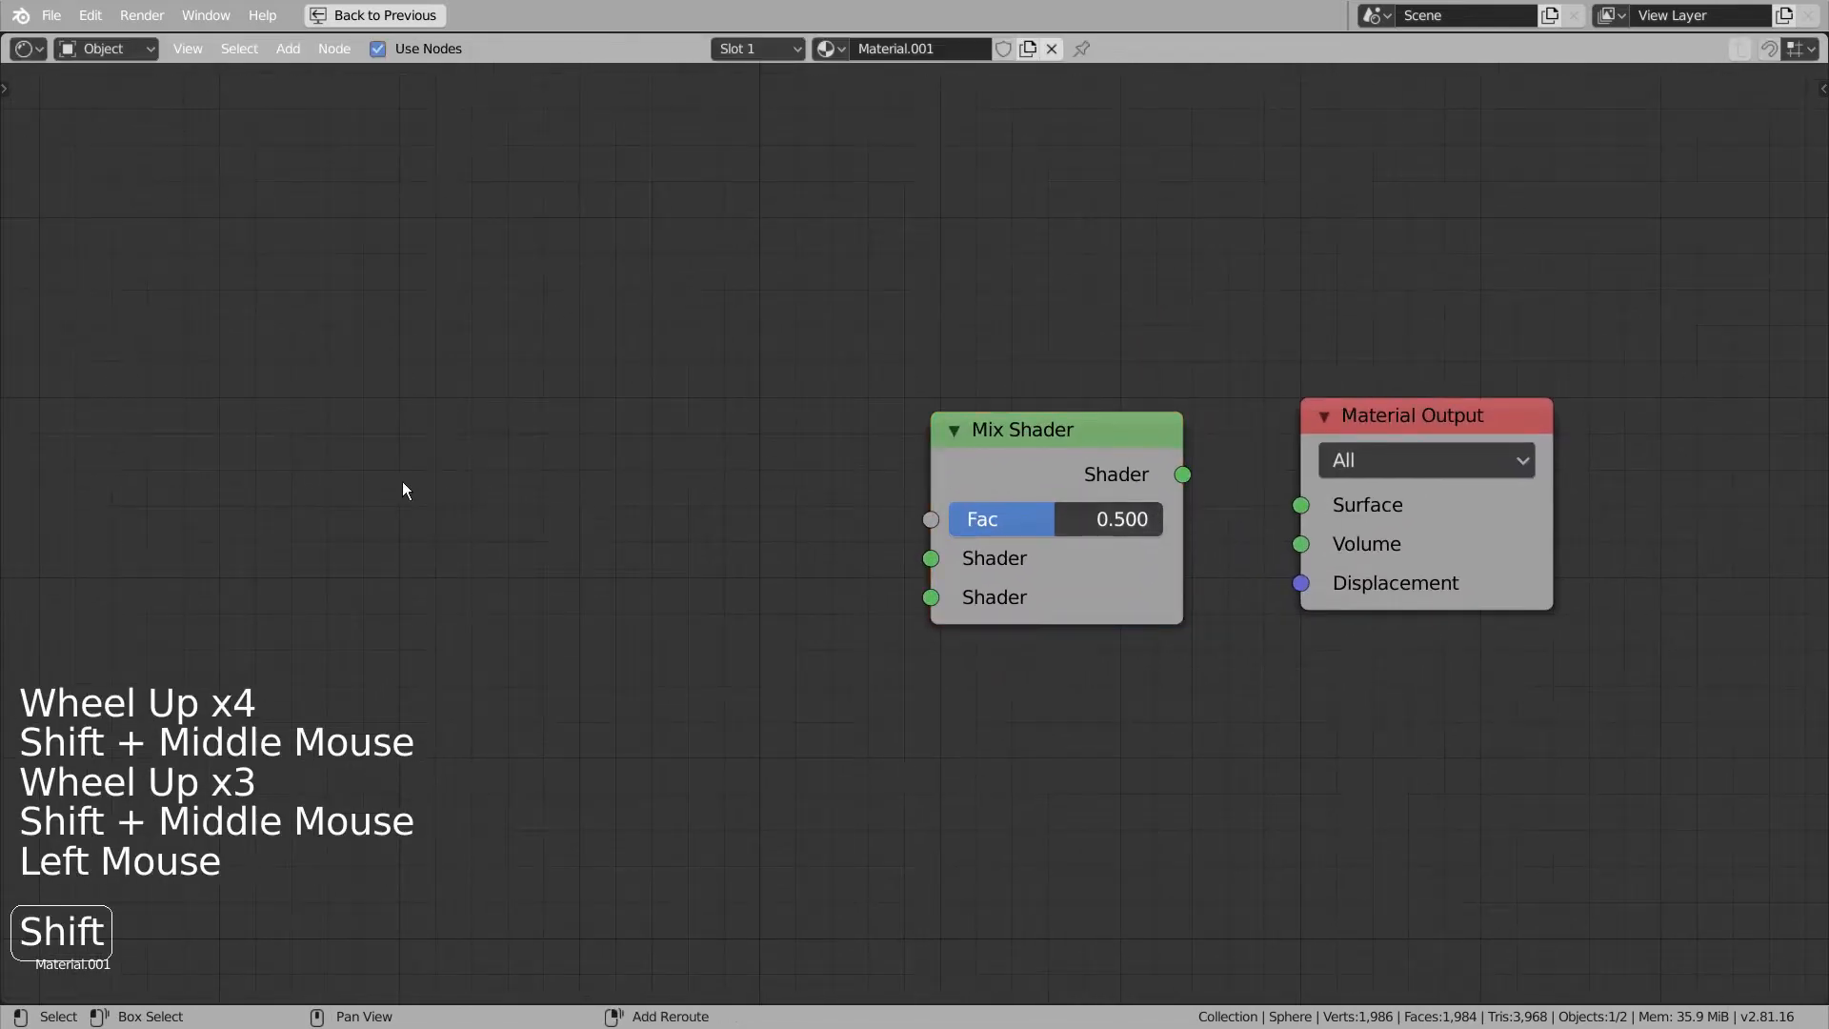
pyautogui.hotkey('shift', 'a')
pyautogui.write('glos')
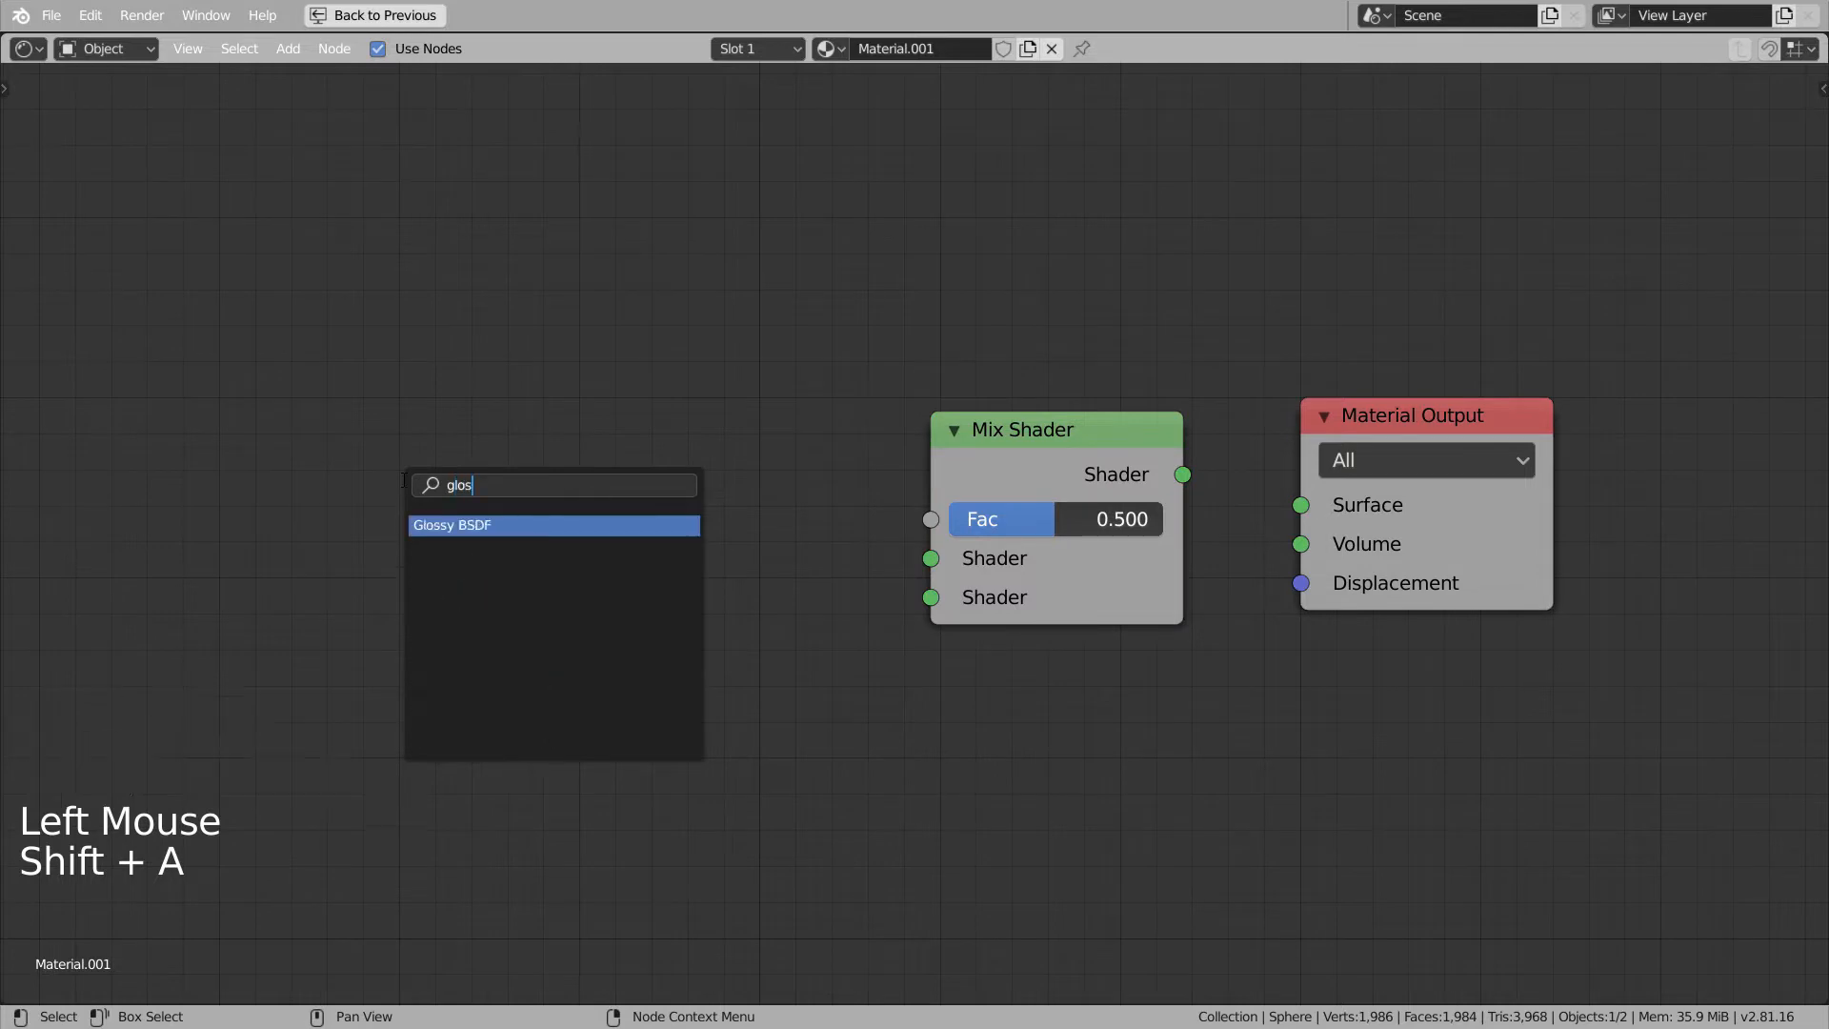
pyautogui.press('Return')
pyautogui.click(403, 489)
pyautogui.hotkey('shift', 'd')
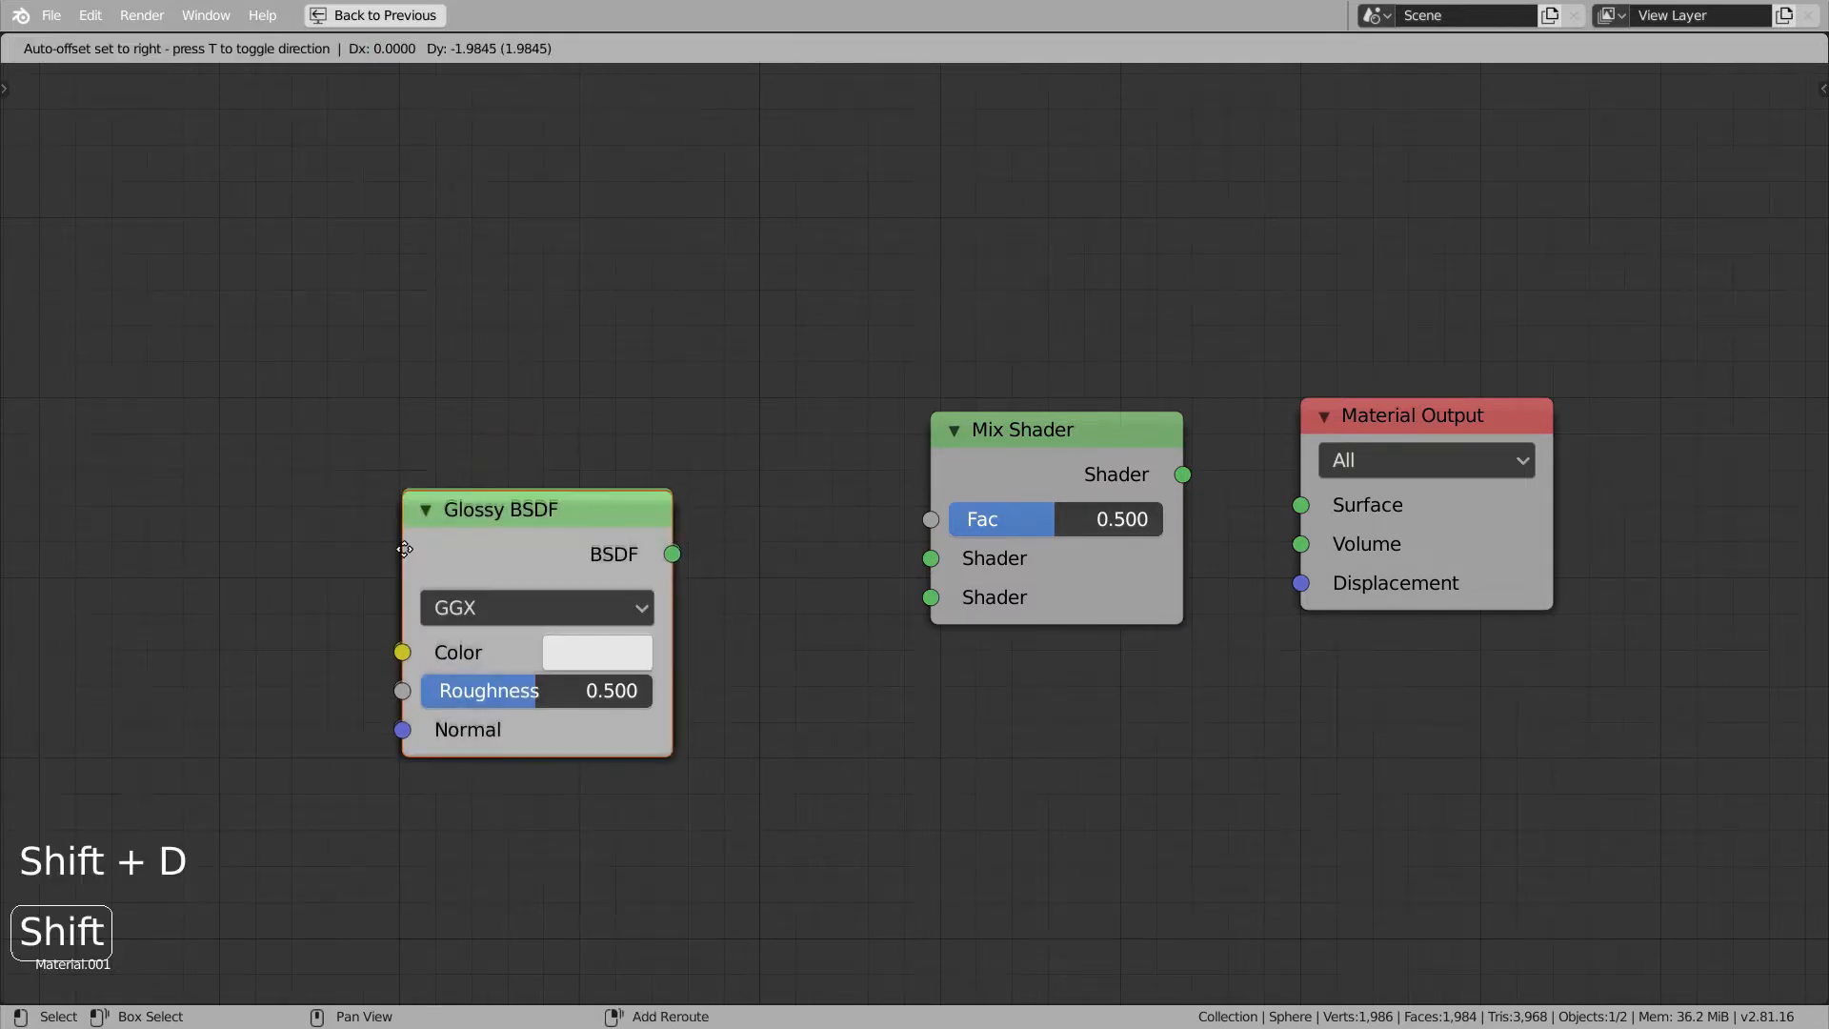
pyautogui.click(401, 777)
# Add a Layer Weight node above the two Glossy BSDF nodes.
pyautogui.hotkey('shift', 'a')
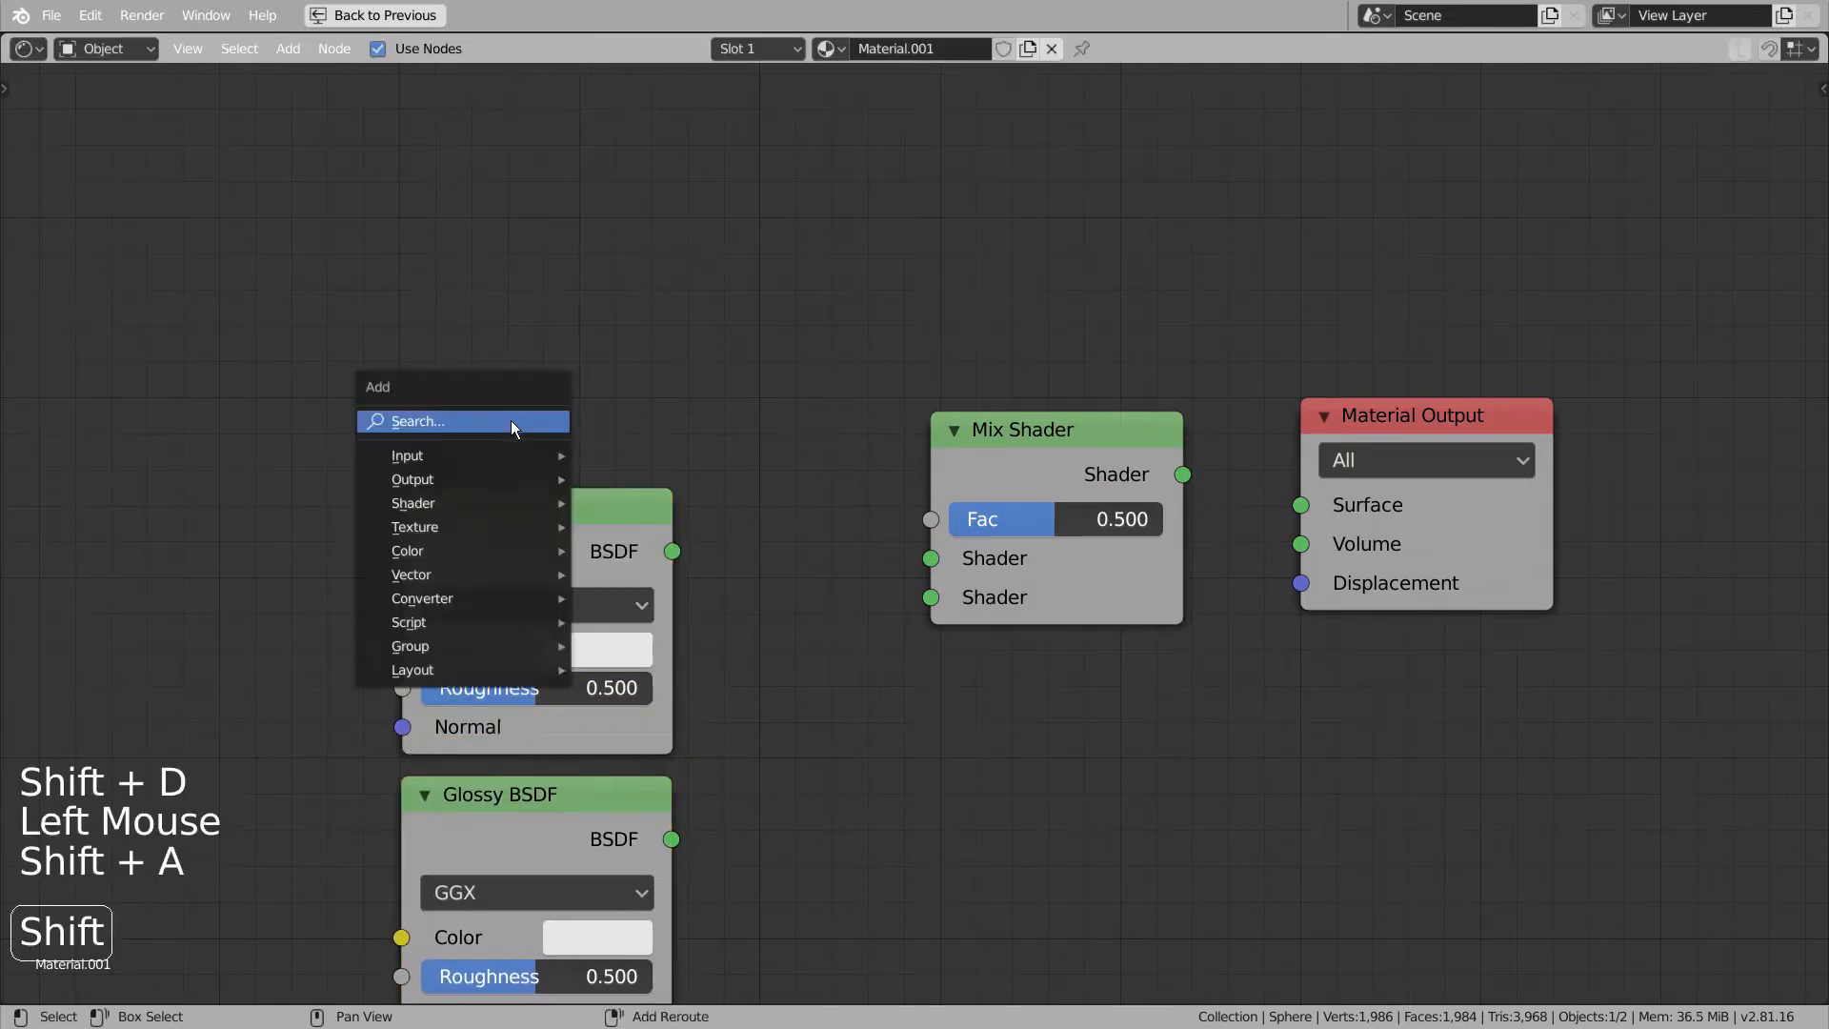
pyautogui.write('layer')
pyautogui.press('Return')
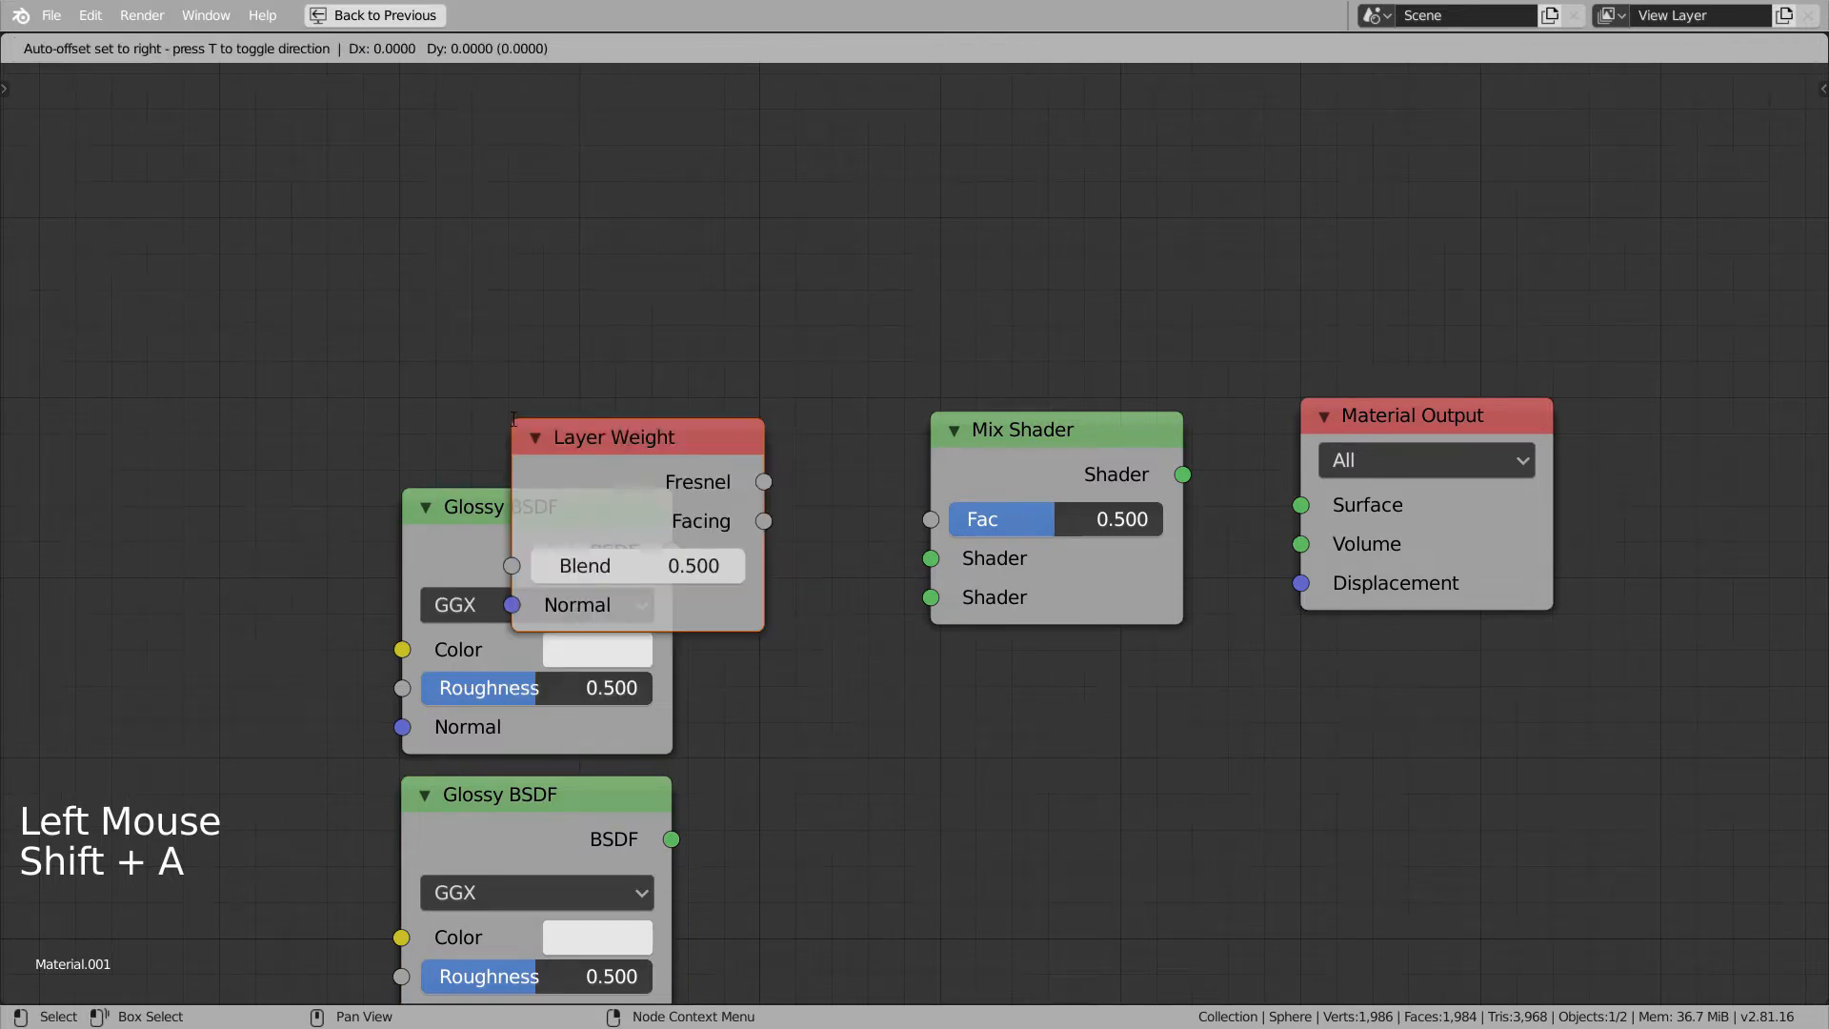
pyautogui.click(414, 224)
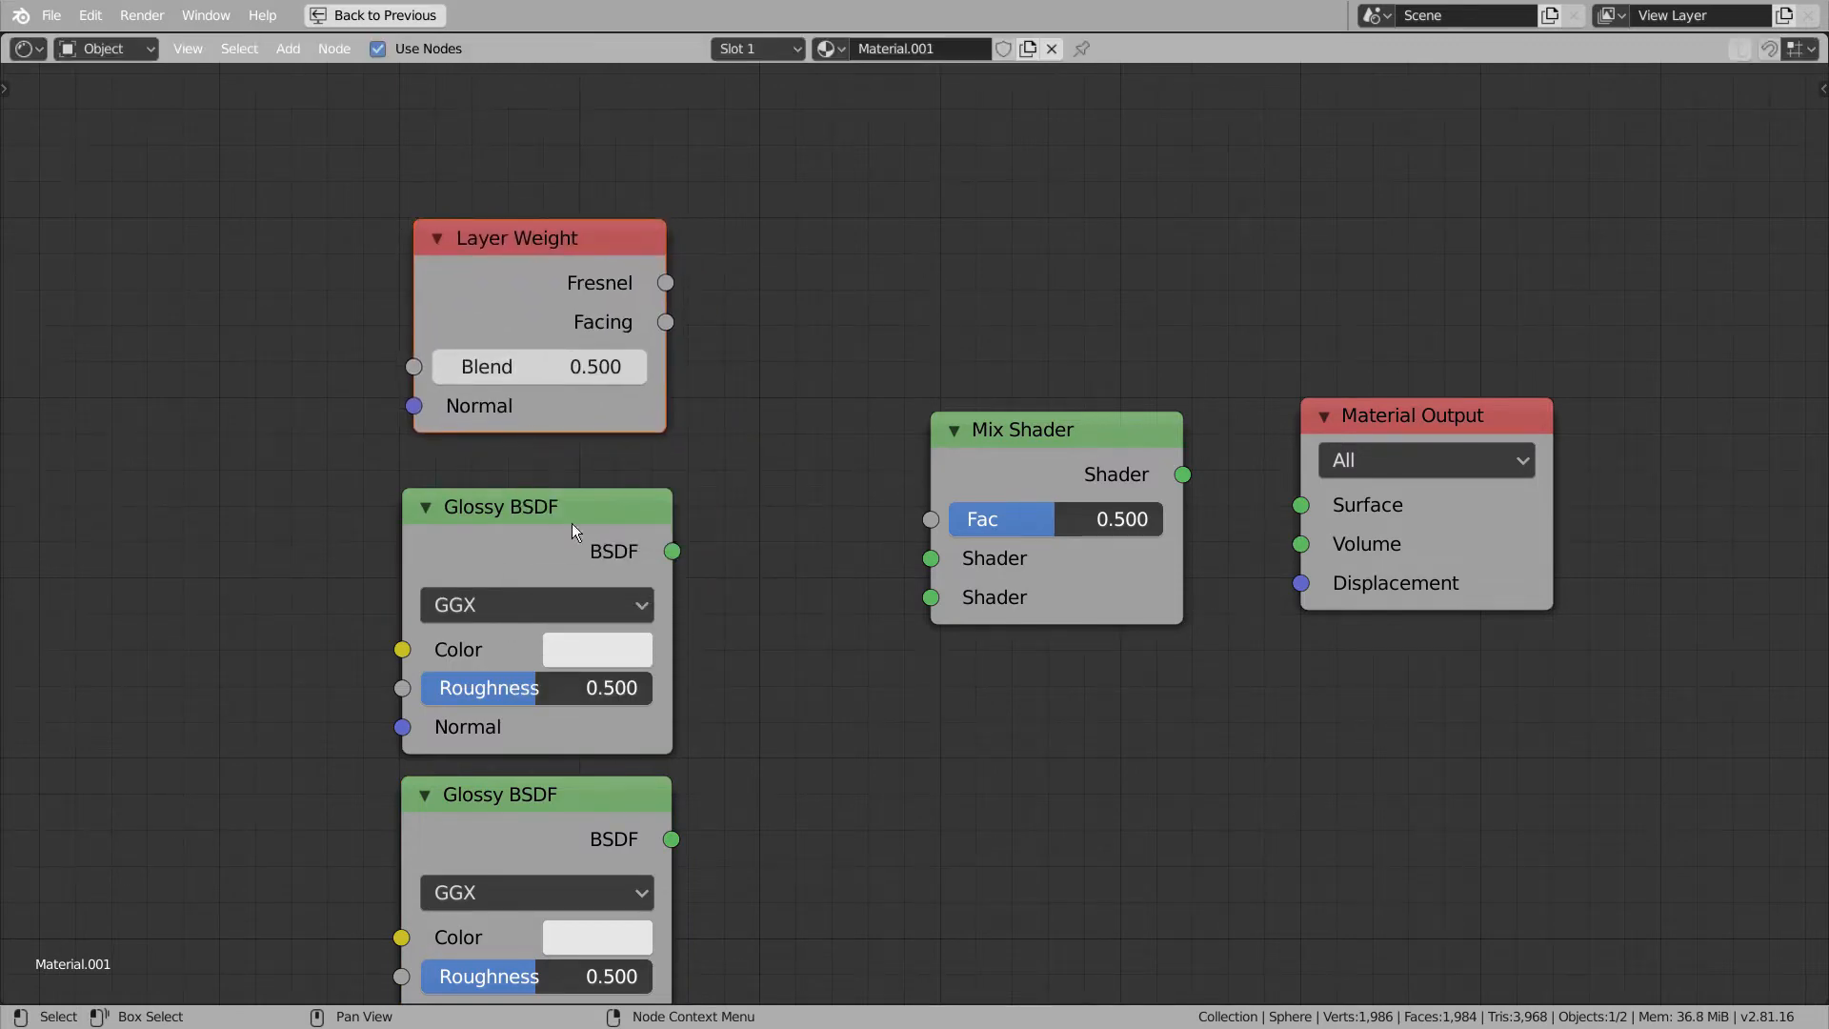
# Link both Glossy BSDFs to the Mix Shader's shader inputs, Fresnel to its Fac, and its output to the Material Output's Surface.
pyautogui.moveTo(672, 551); pyautogui.dragTo(932, 558)
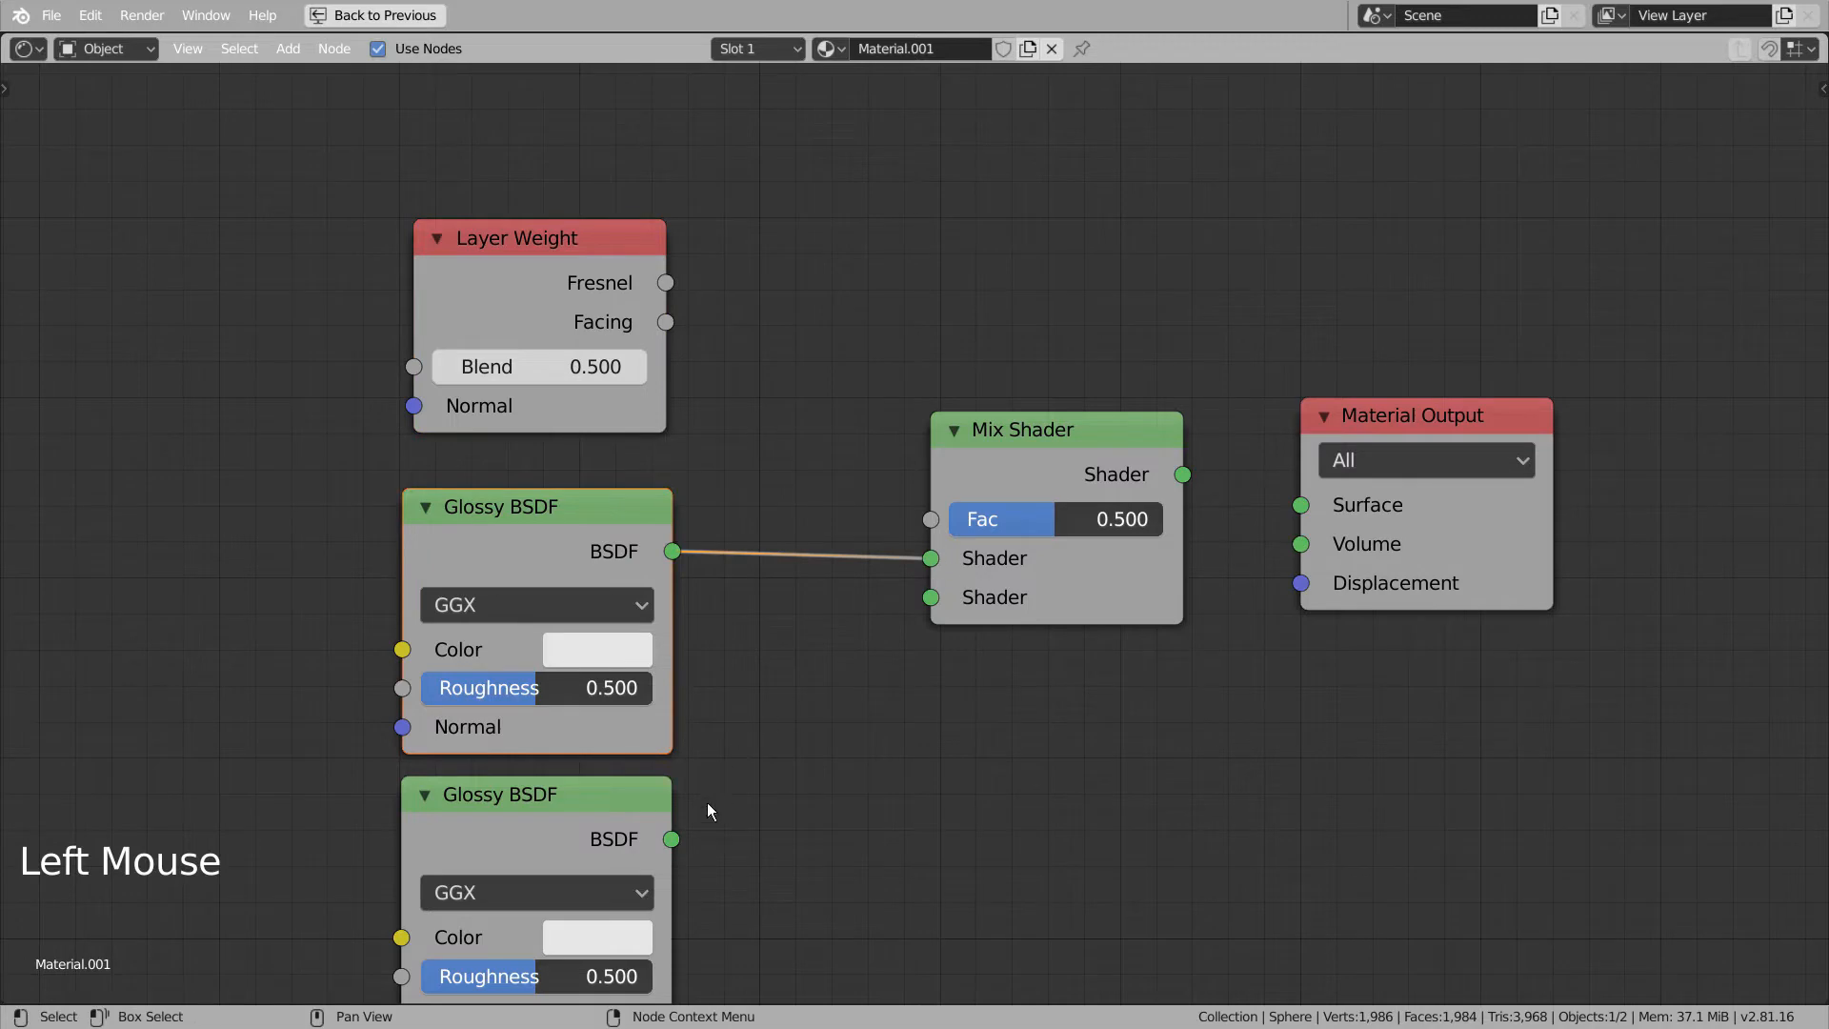
pyautogui.moveTo(672, 838); pyautogui.dragTo(932, 598)
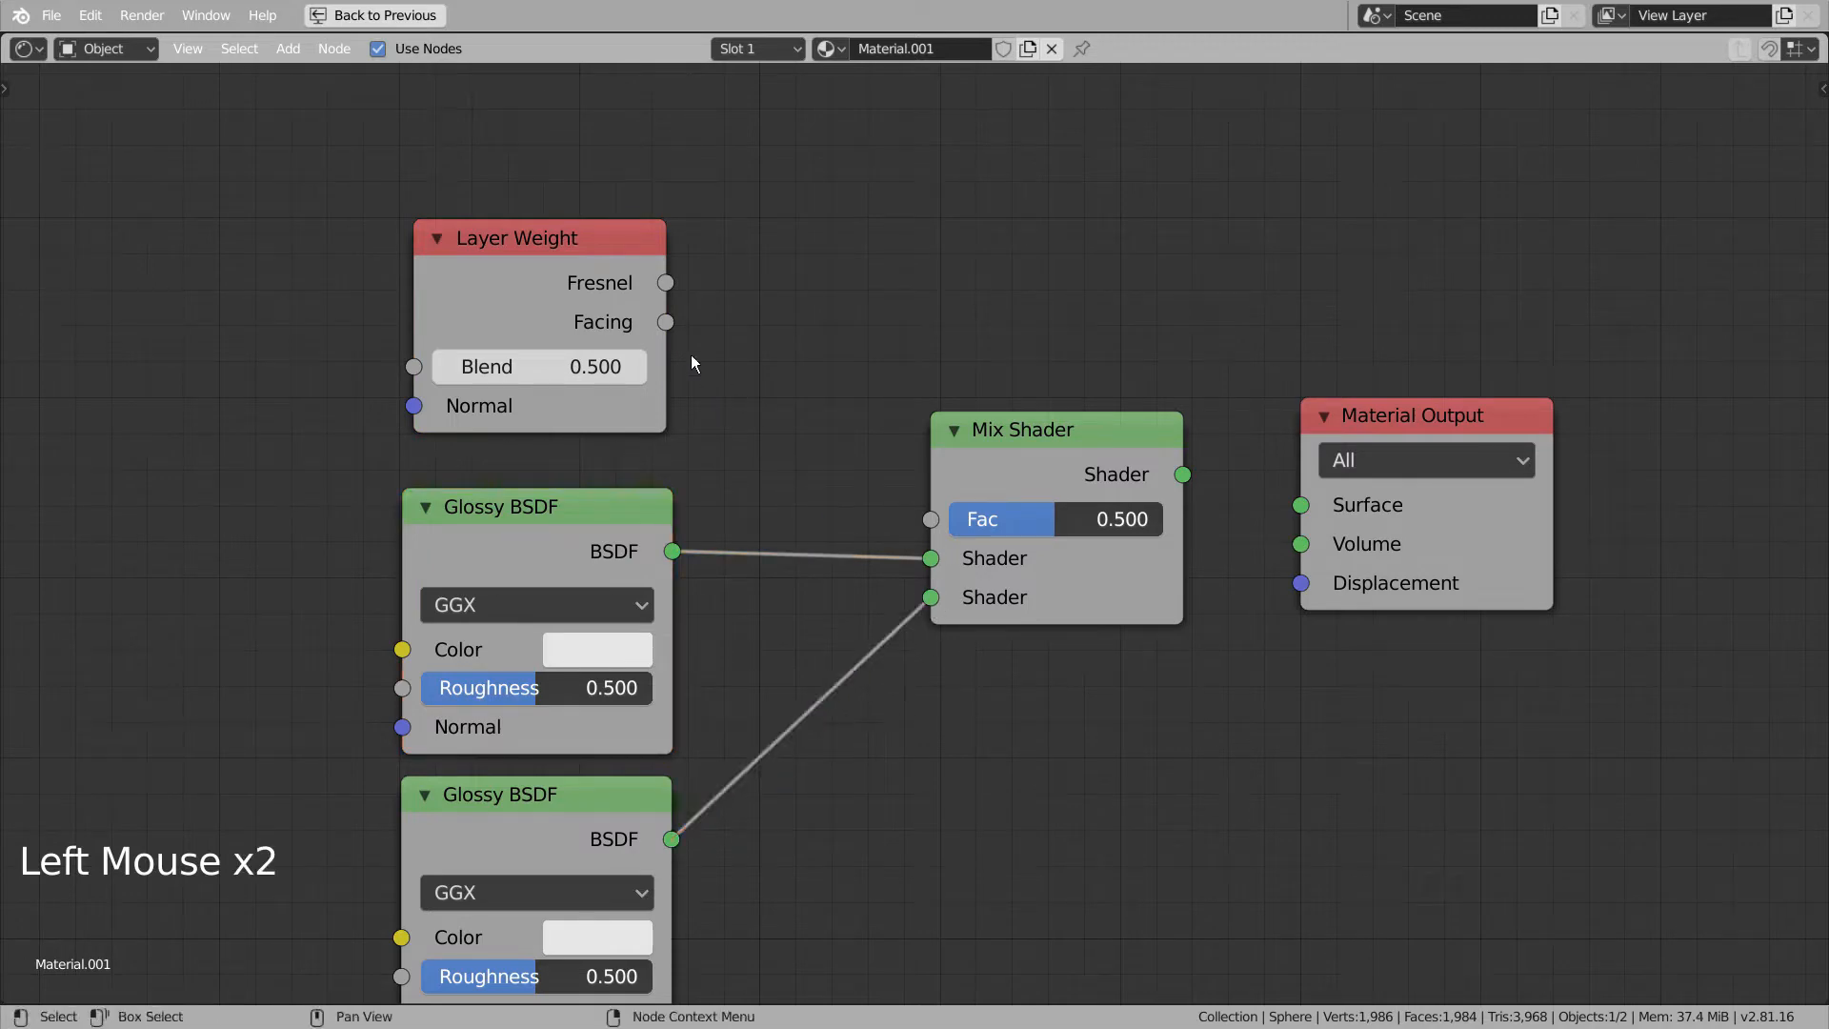
pyautogui.moveTo(666, 283); pyautogui.dragTo(931, 519)
pyautogui.moveTo(1184, 473); pyautogui.dragTo(1298, 504)
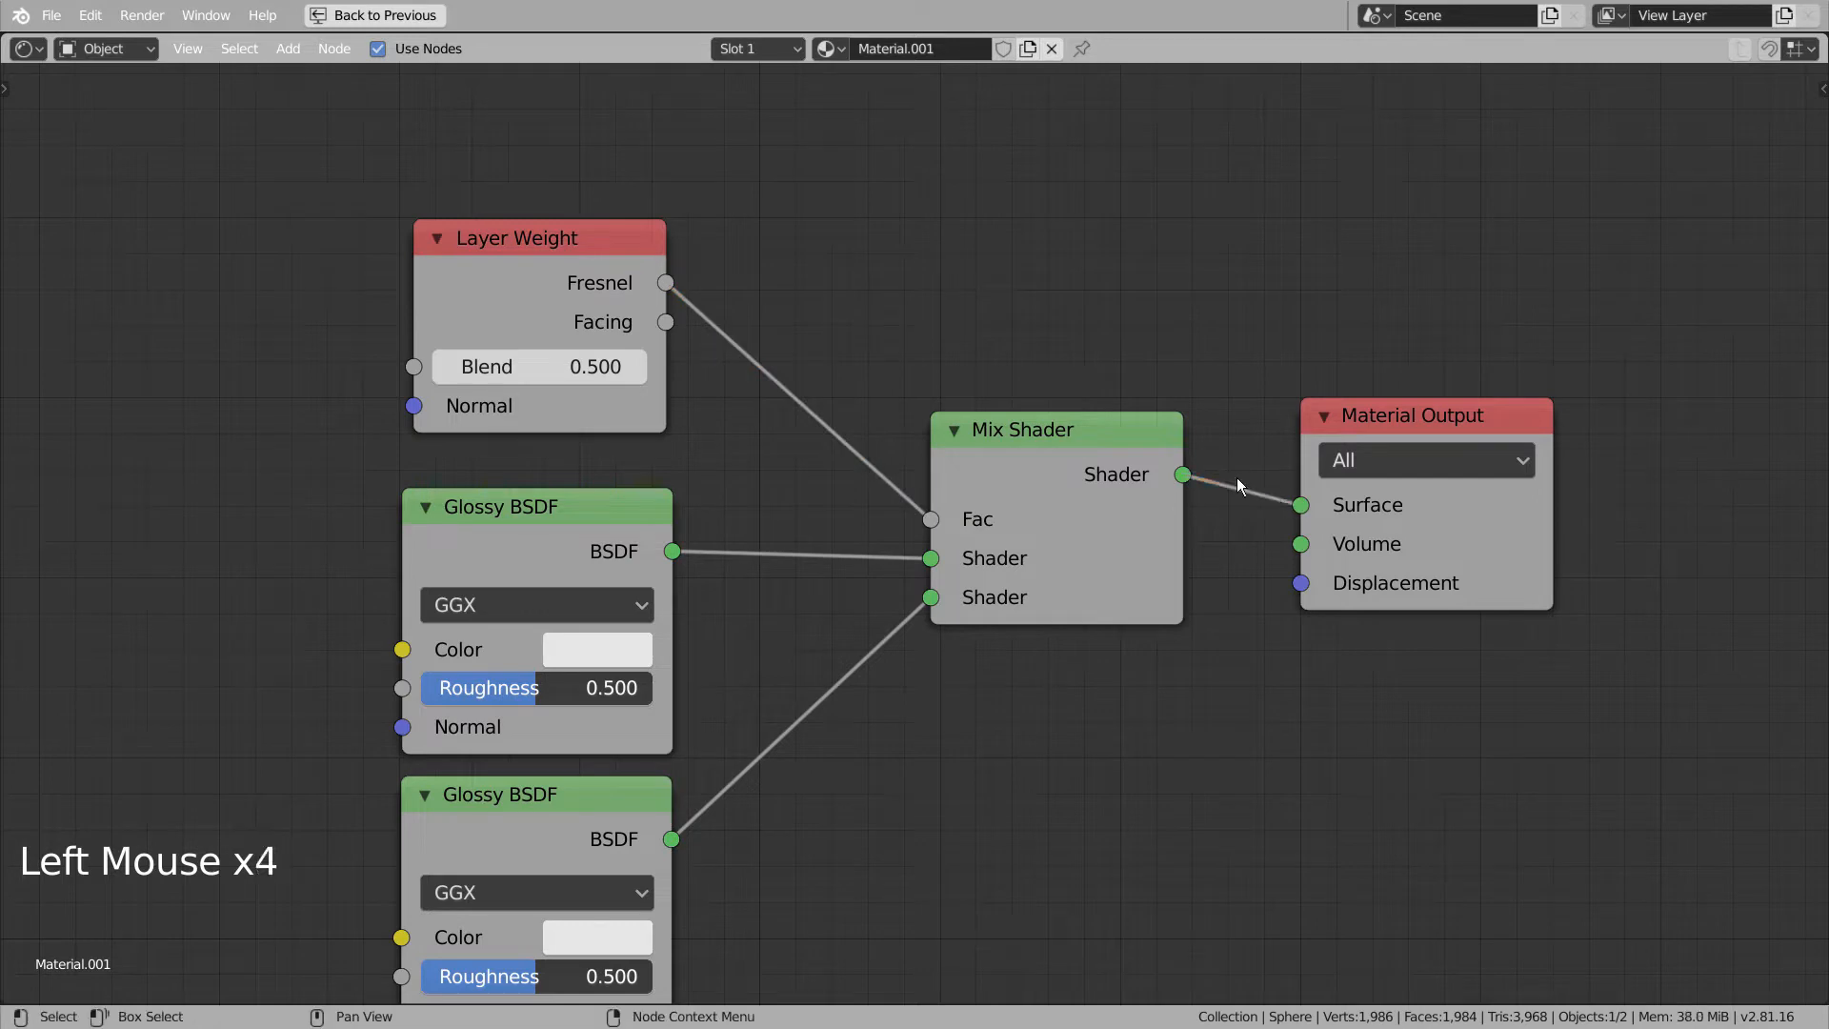
# Restore the full Shading layout and lower the roughness of both Glossy BSDF nodes to 0.
pyautogui.hotkey('ctrl', 'space')
pyautogui.scroll(5, 930, 356)
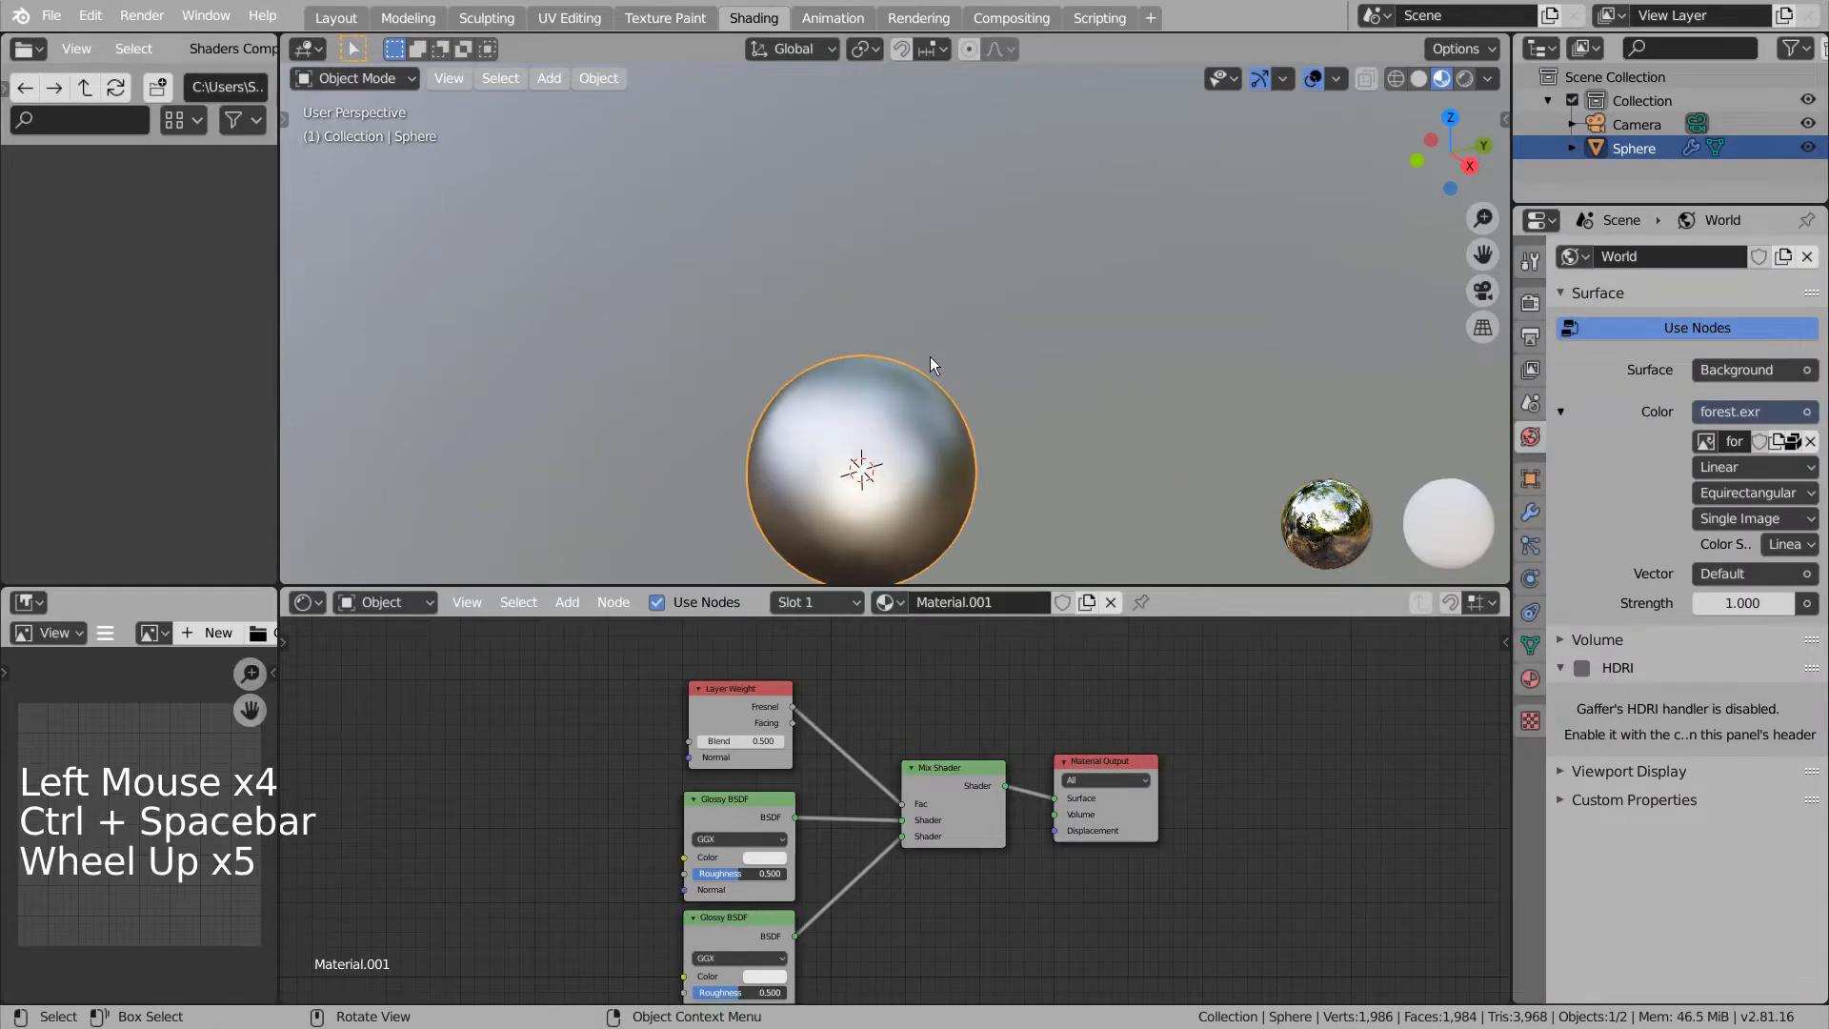
pyautogui.scroll(1, 930, 357)
pyautogui.keyDown('shift'); pyautogui.moveTo(956, 408); pyautogui.dragTo(939, 326, button='middle'); pyautogui.keyUp('shift')
pyautogui.scroll(3, 882, 233)
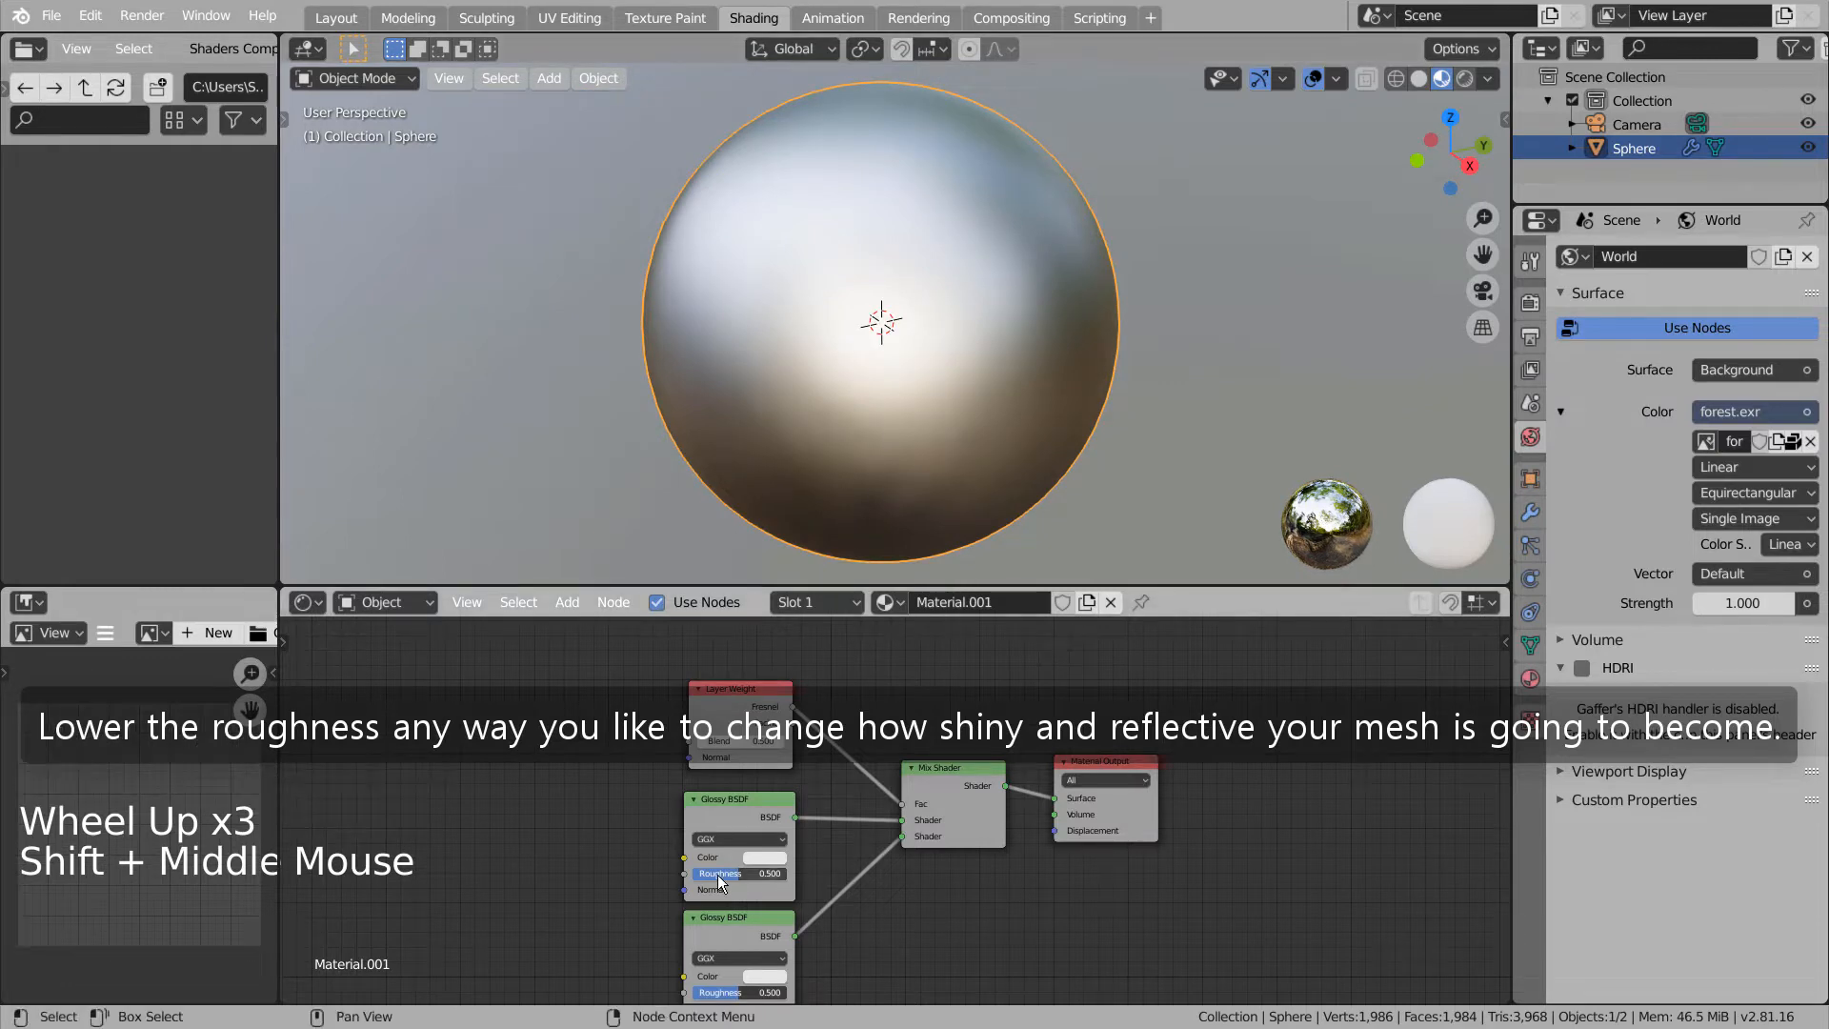
pyautogui.moveTo(720, 881)
pyautogui.mouseDown()
pyautogui.moveTo(676, 881)
pyautogui.moveTo(694, 883)
pyautogui.mouseUp()
pyautogui.scroll(-3, 727, 969)
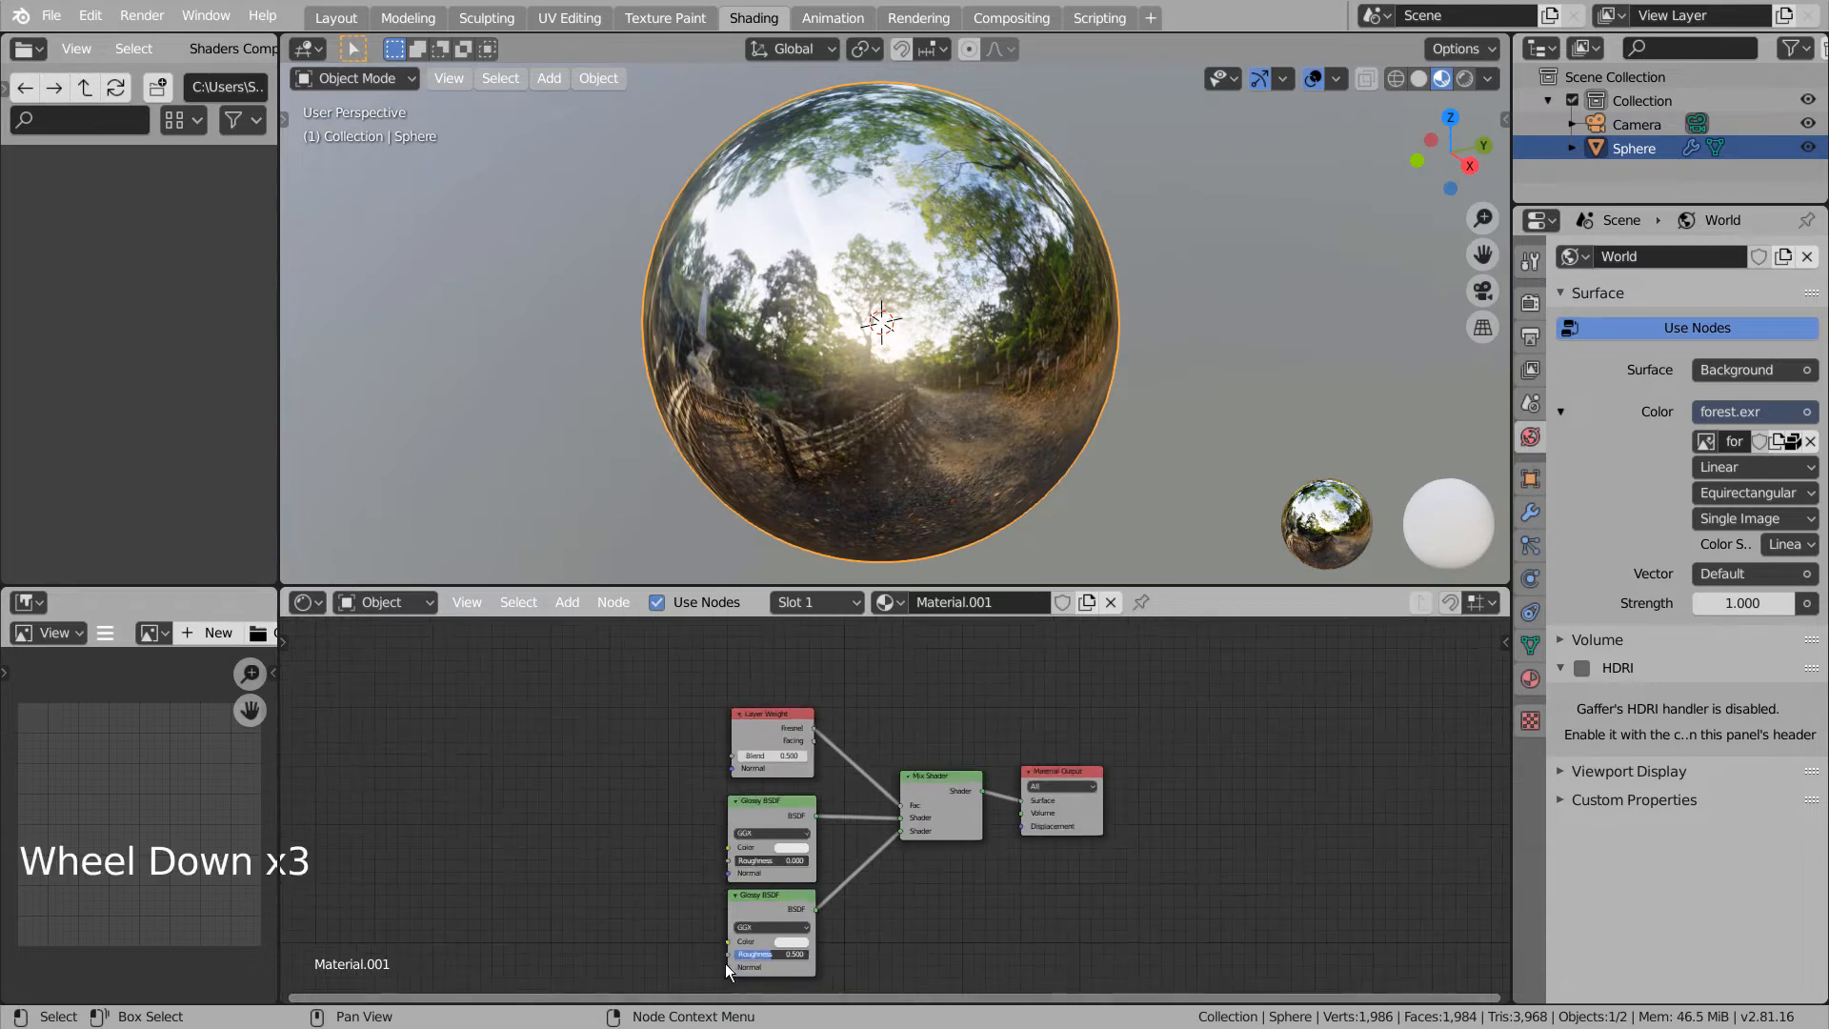
pyautogui.moveTo(752, 954)
pyautogui.mouseDown()
pyautogui.moveTo(802, 954)
pyautogui.moveTo(732, 954)
pyautogui.mouseUp()
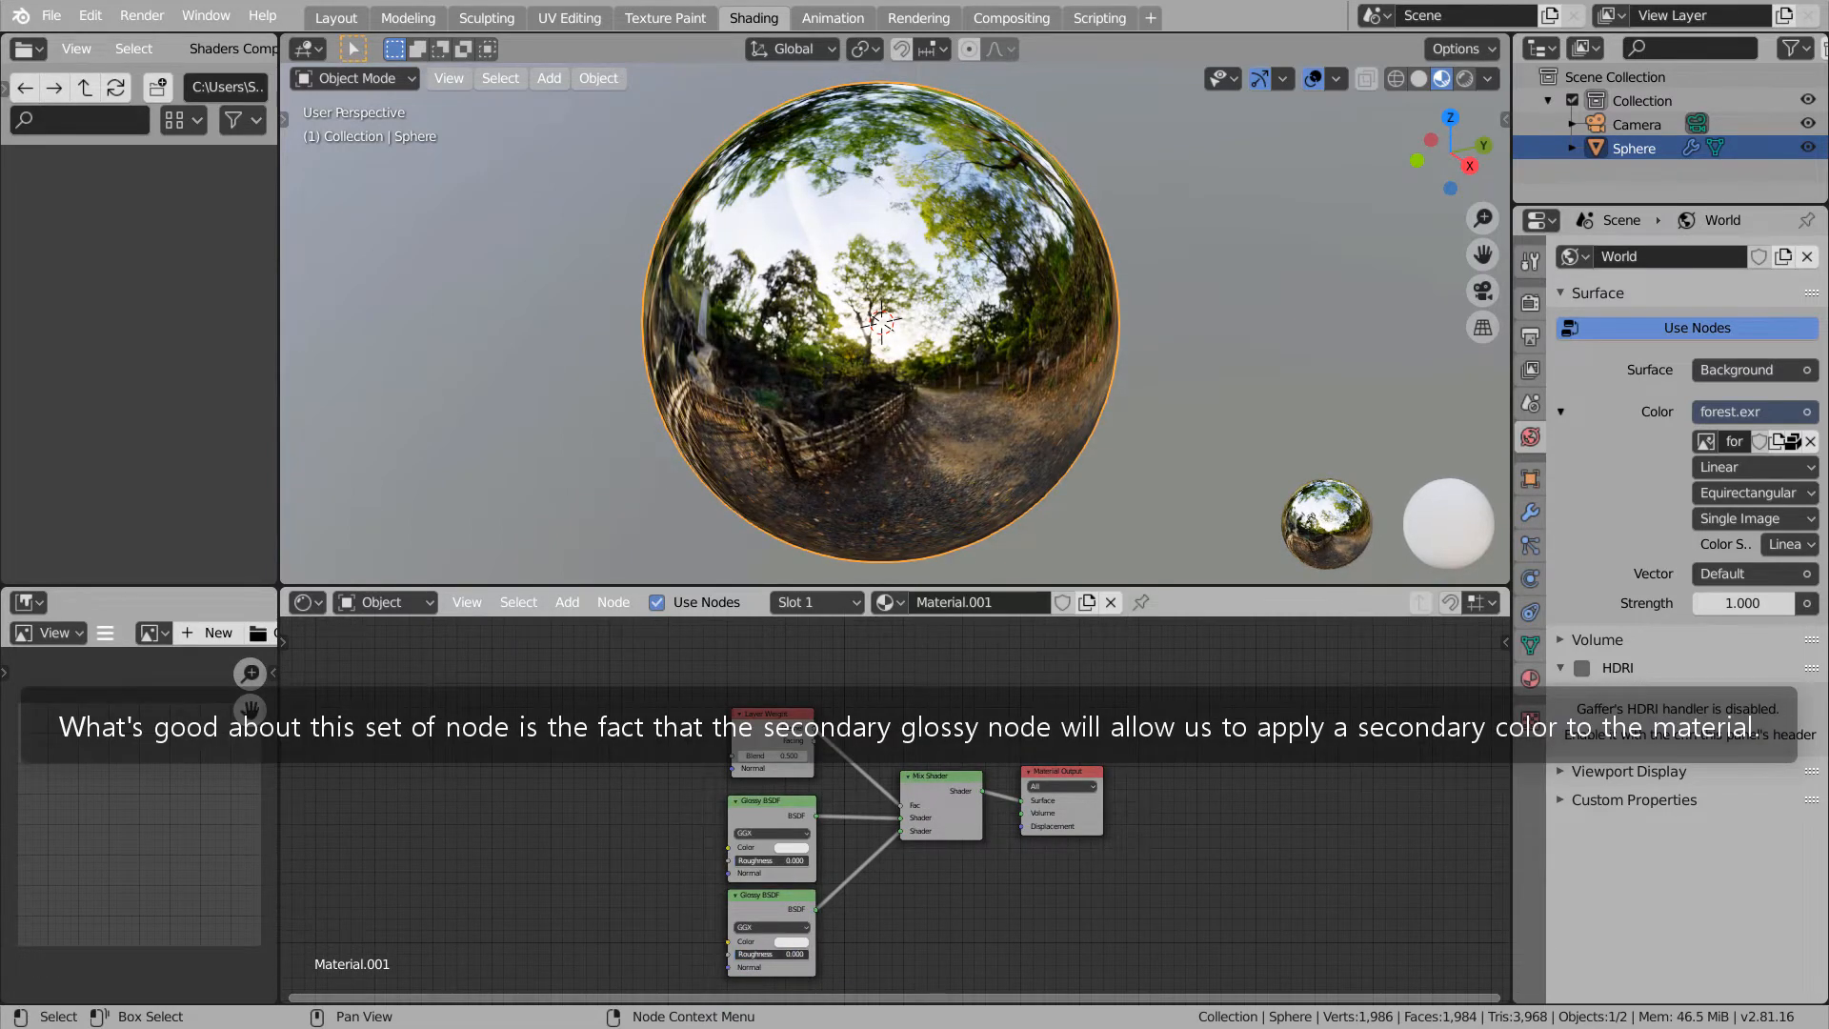
# Color the upper Glossy BSDF saturated yellow and the lower Glossy BSDF orange.
pyautogui.click(785, 849)
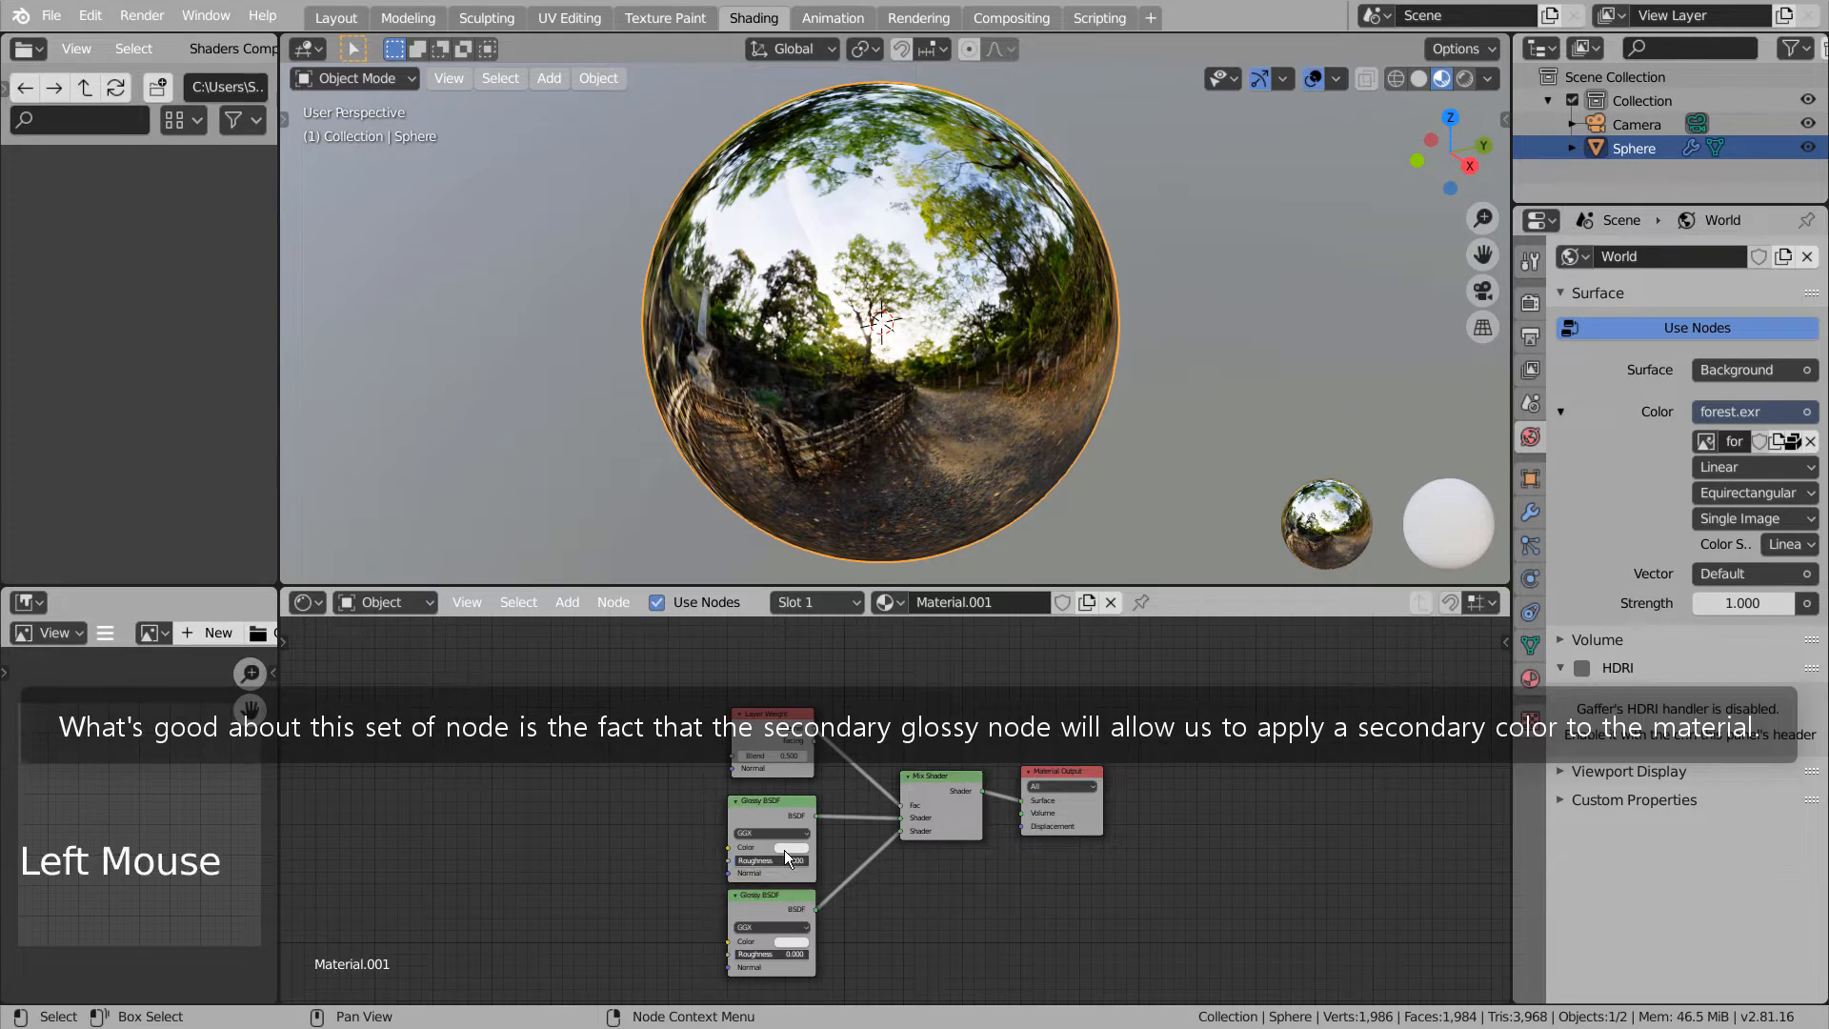
pyautogui.moveTo(829, 735); pyautogui.dragTo(789, 752)
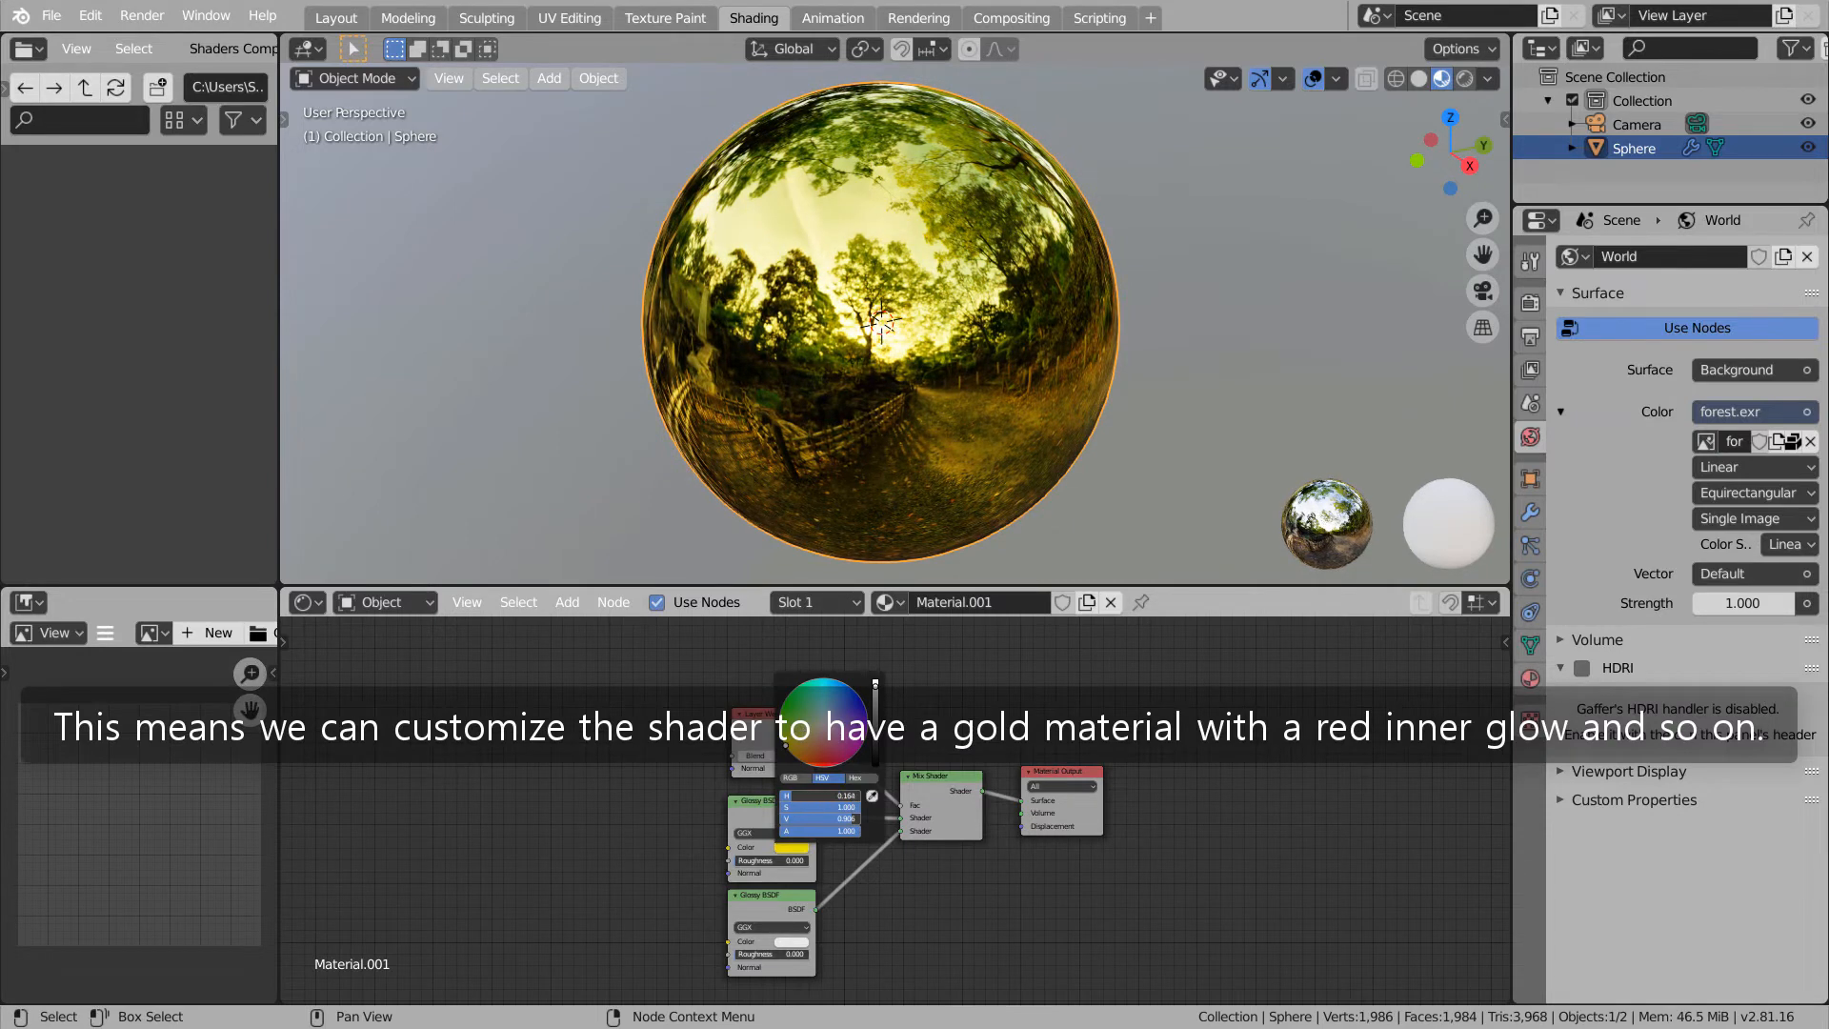
pyautogui.click(793, 943)
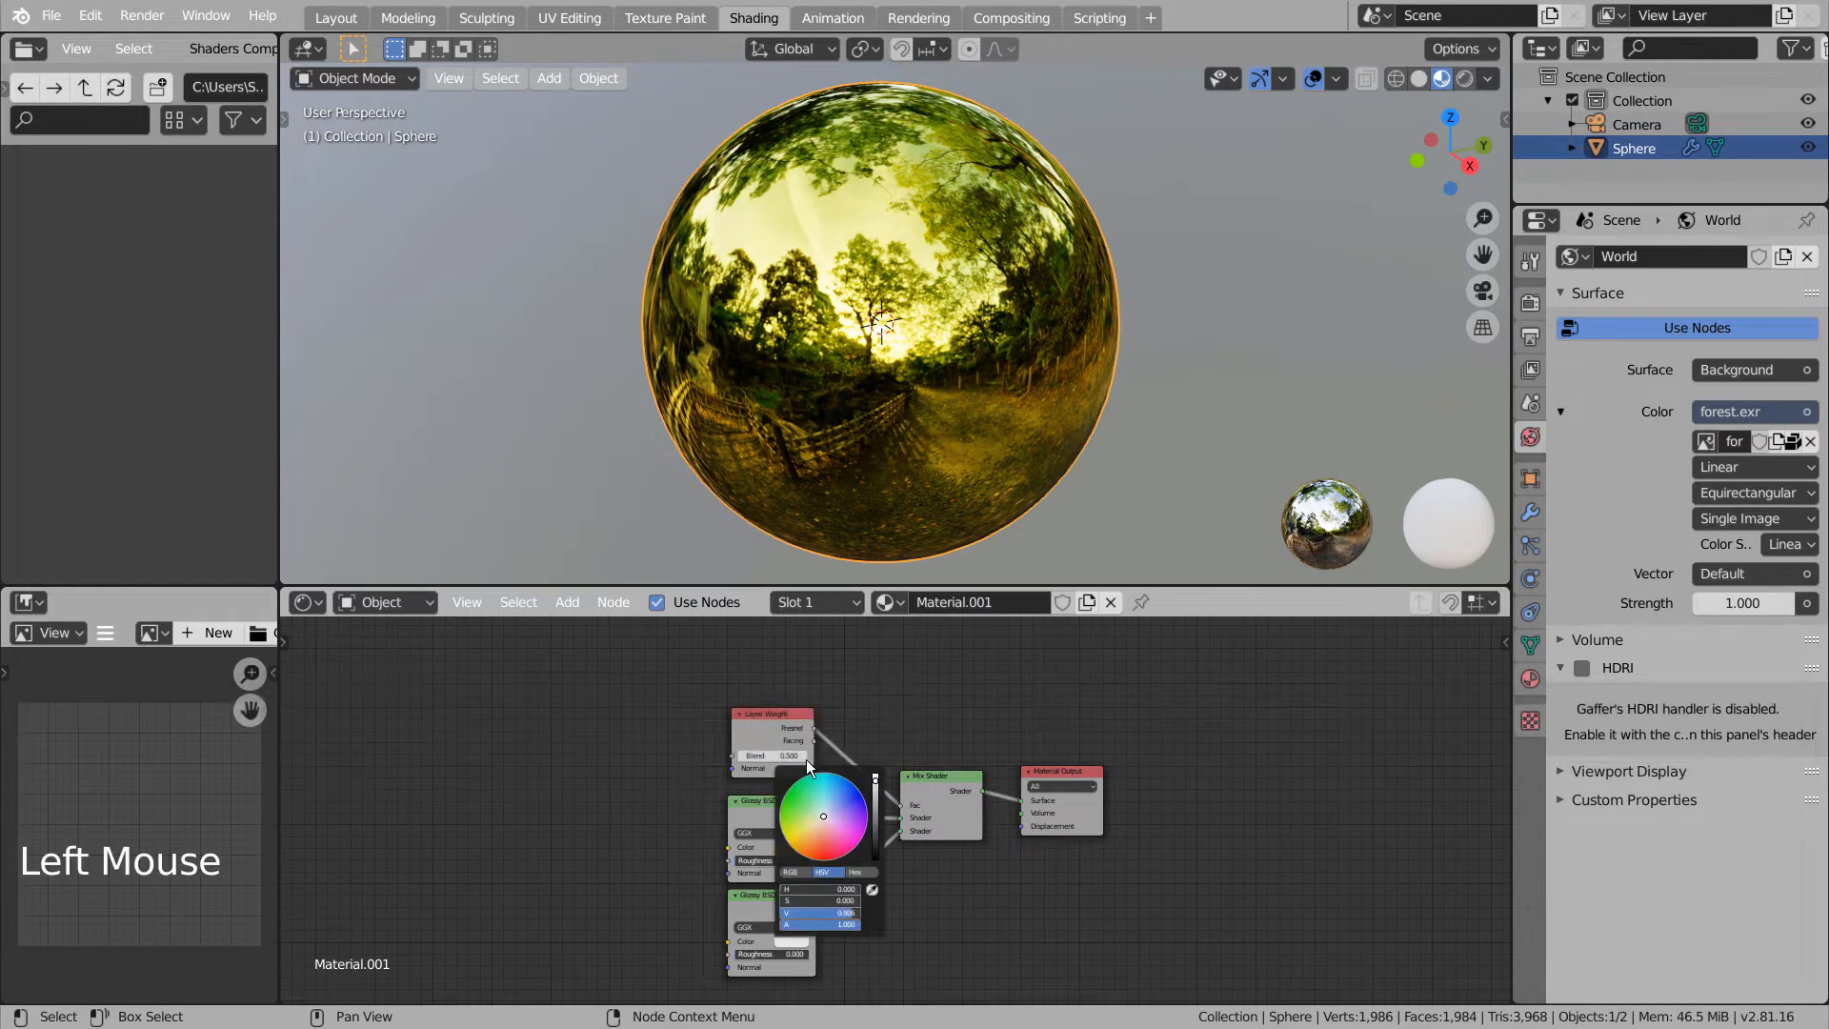
pyautogui.moveTo(816, 844); pyautogui.dragTo(858, 842)
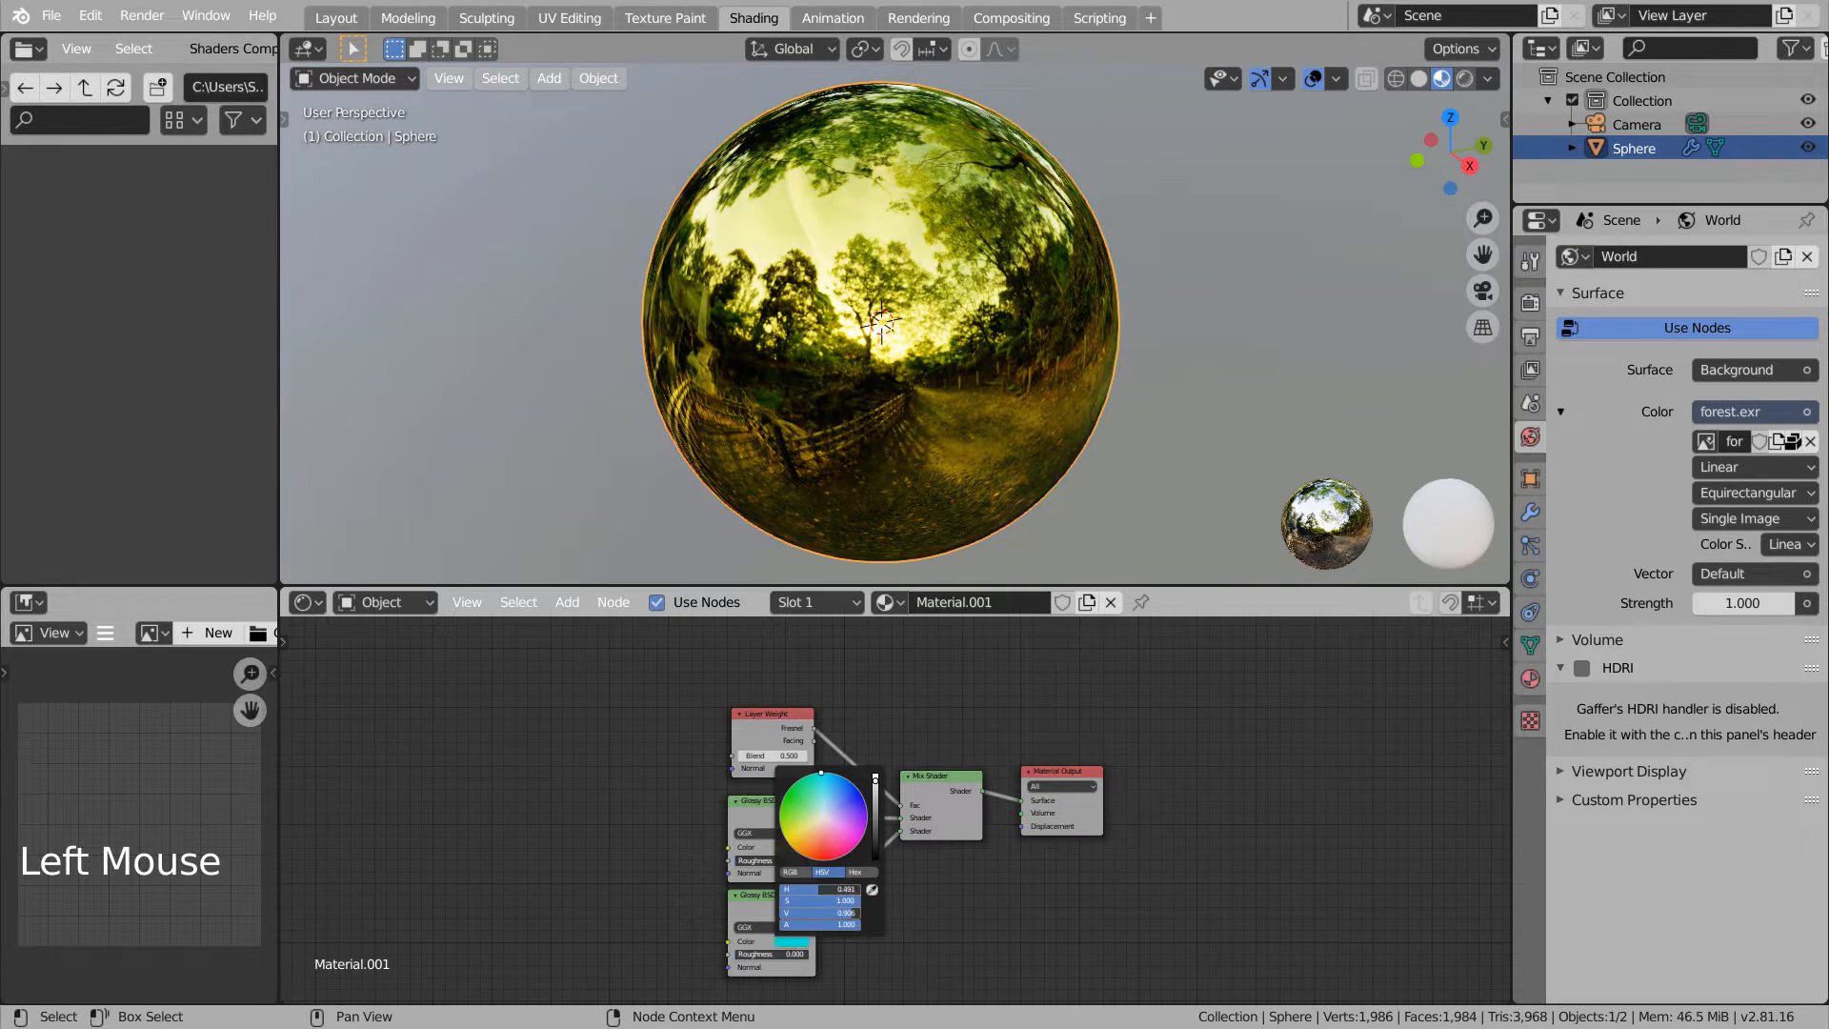
pyautogui.moveTo(821, 773)
pyautogui.mouseDown()
pyautogui.moveTo(803, 785)
pyautogui.moveTo(842, 841)
pyautogui.moveTo(804, 841)
pyautogui.mouseUp()
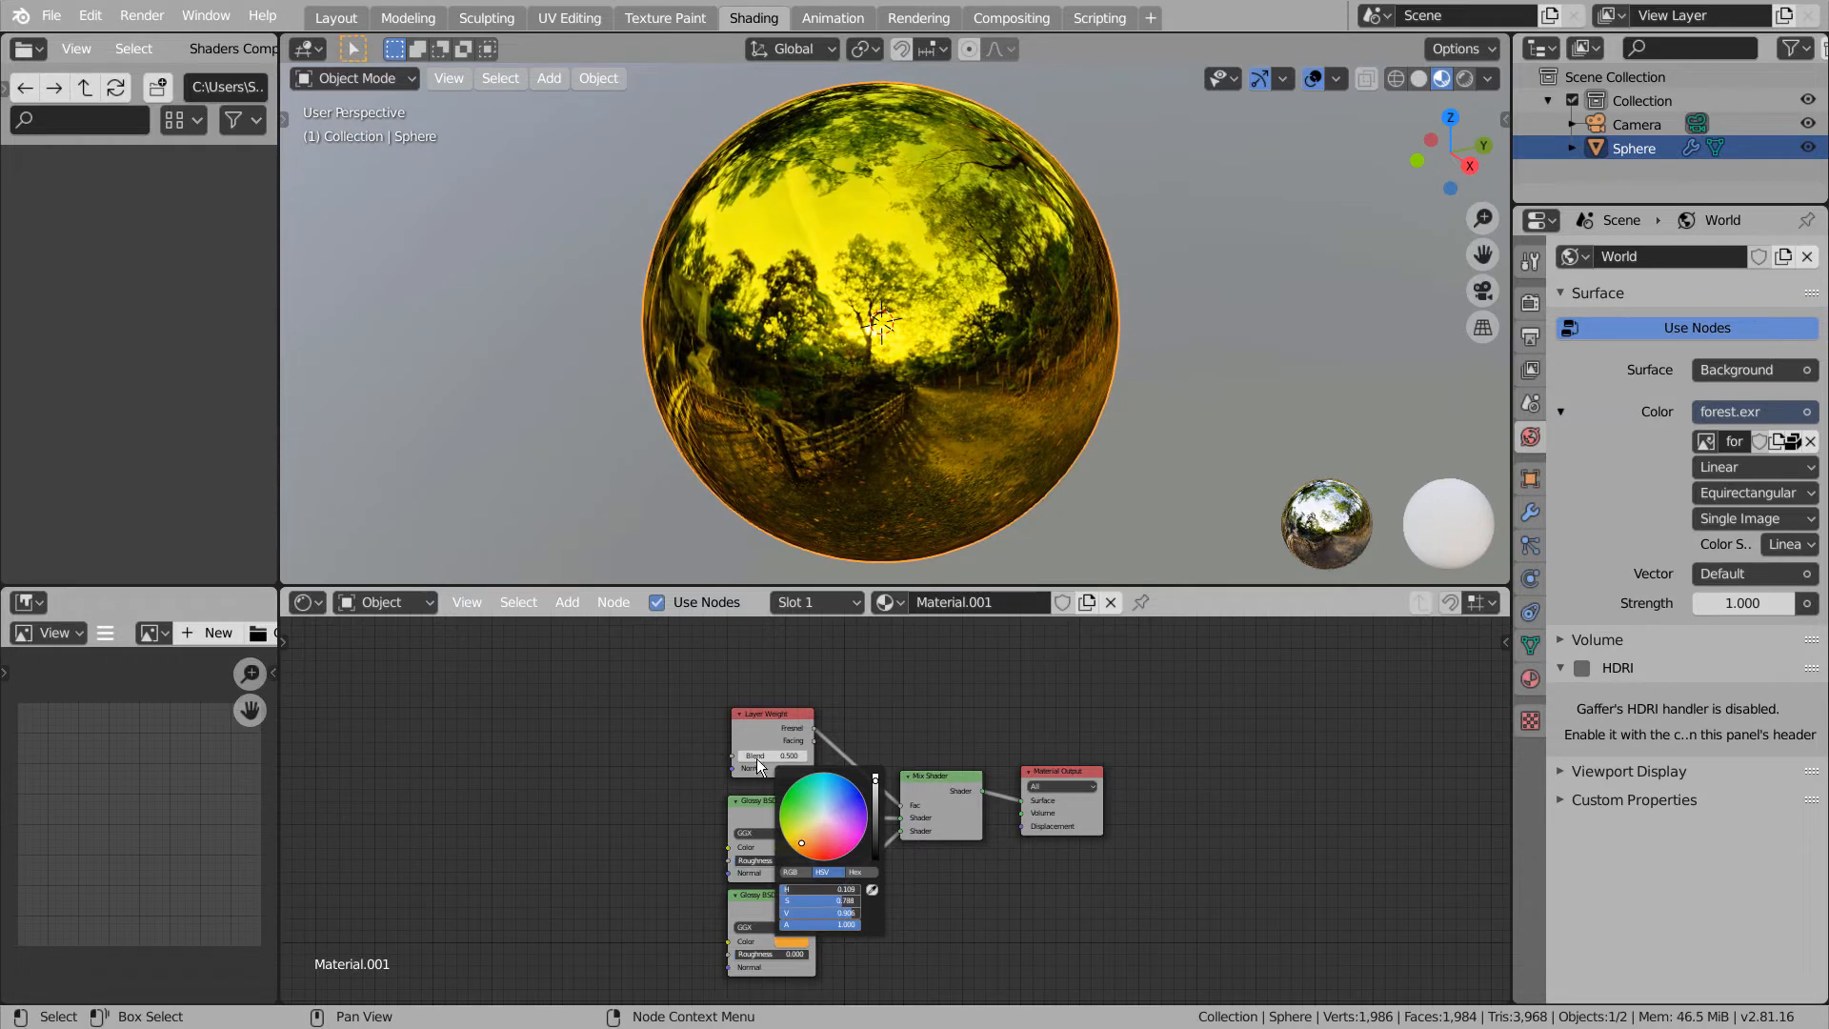
# Adjust the Layer Weight node's Blend to about 0.71.
pyautogui.moveTo(771, 756); pyautogui.dragTo(534, 756)
pyautogui.moveTo(771, 756); pyautogui.dragTo(905, 756)
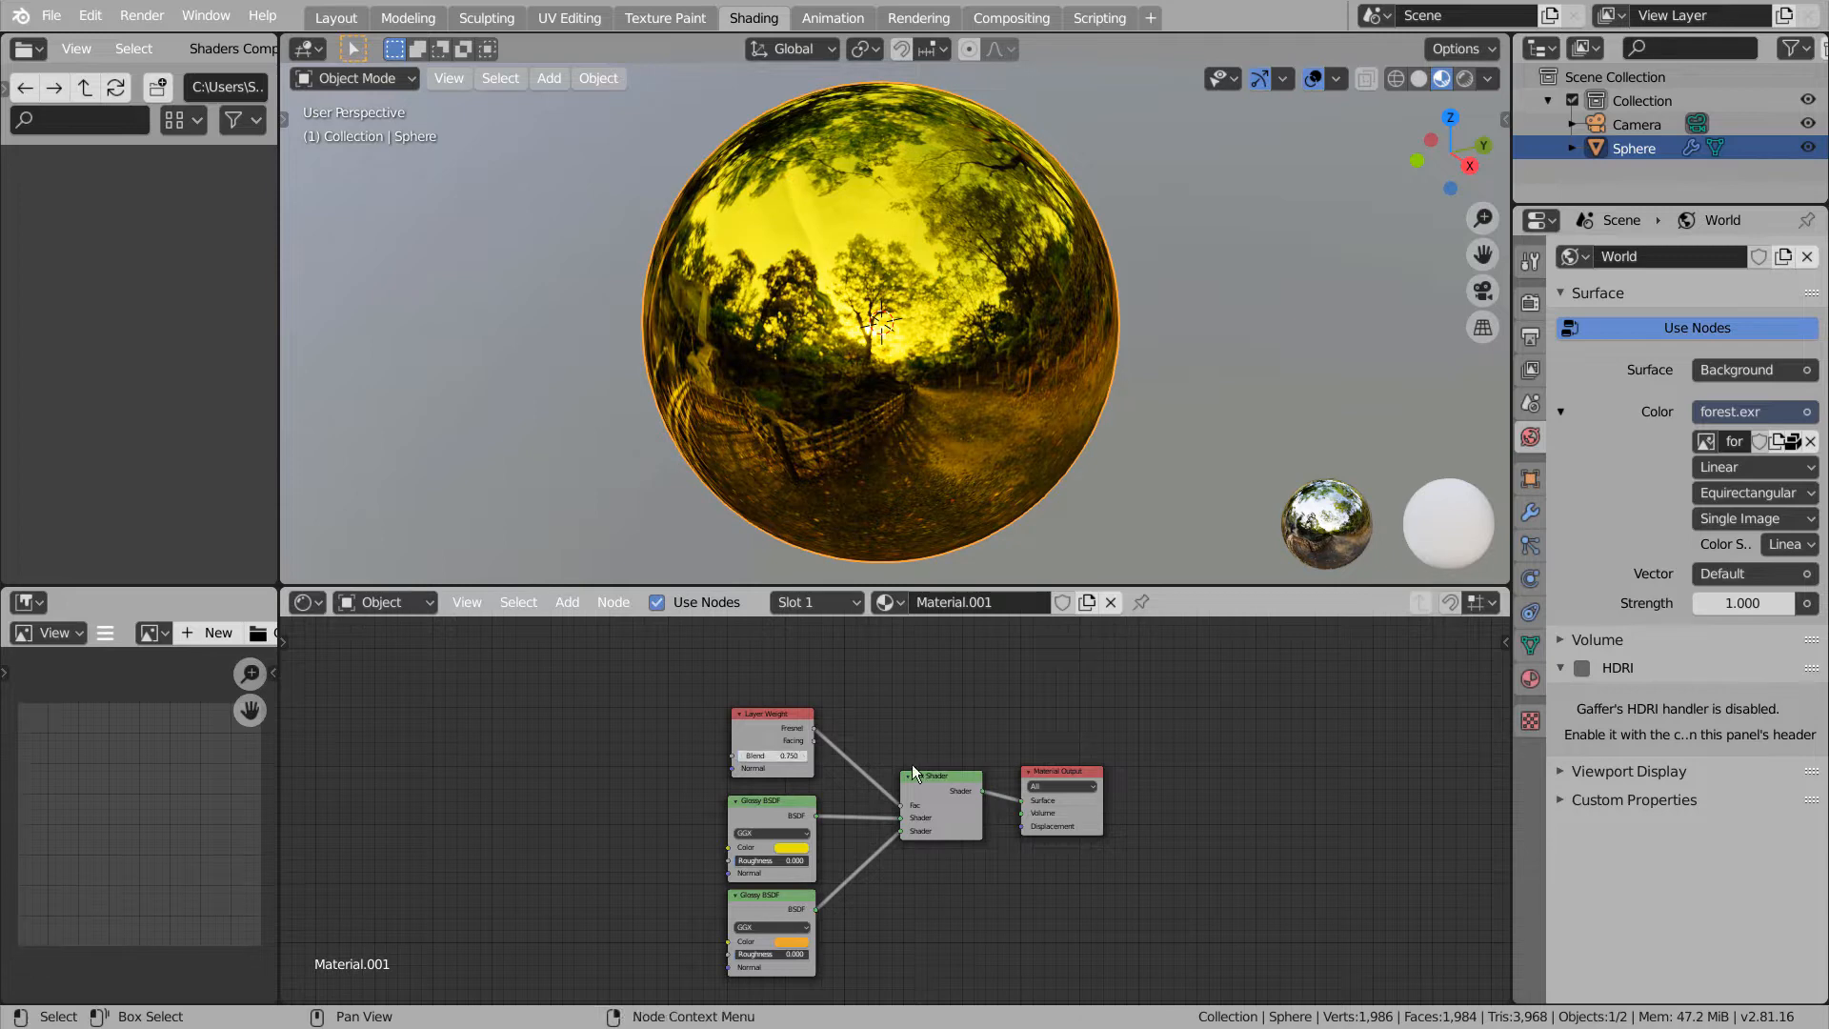
pyautogui.click(942, 348)
# Return to the Layout workspace and raise the sphere by 1 along the Z axis.
pyautogui.click(356, 19)
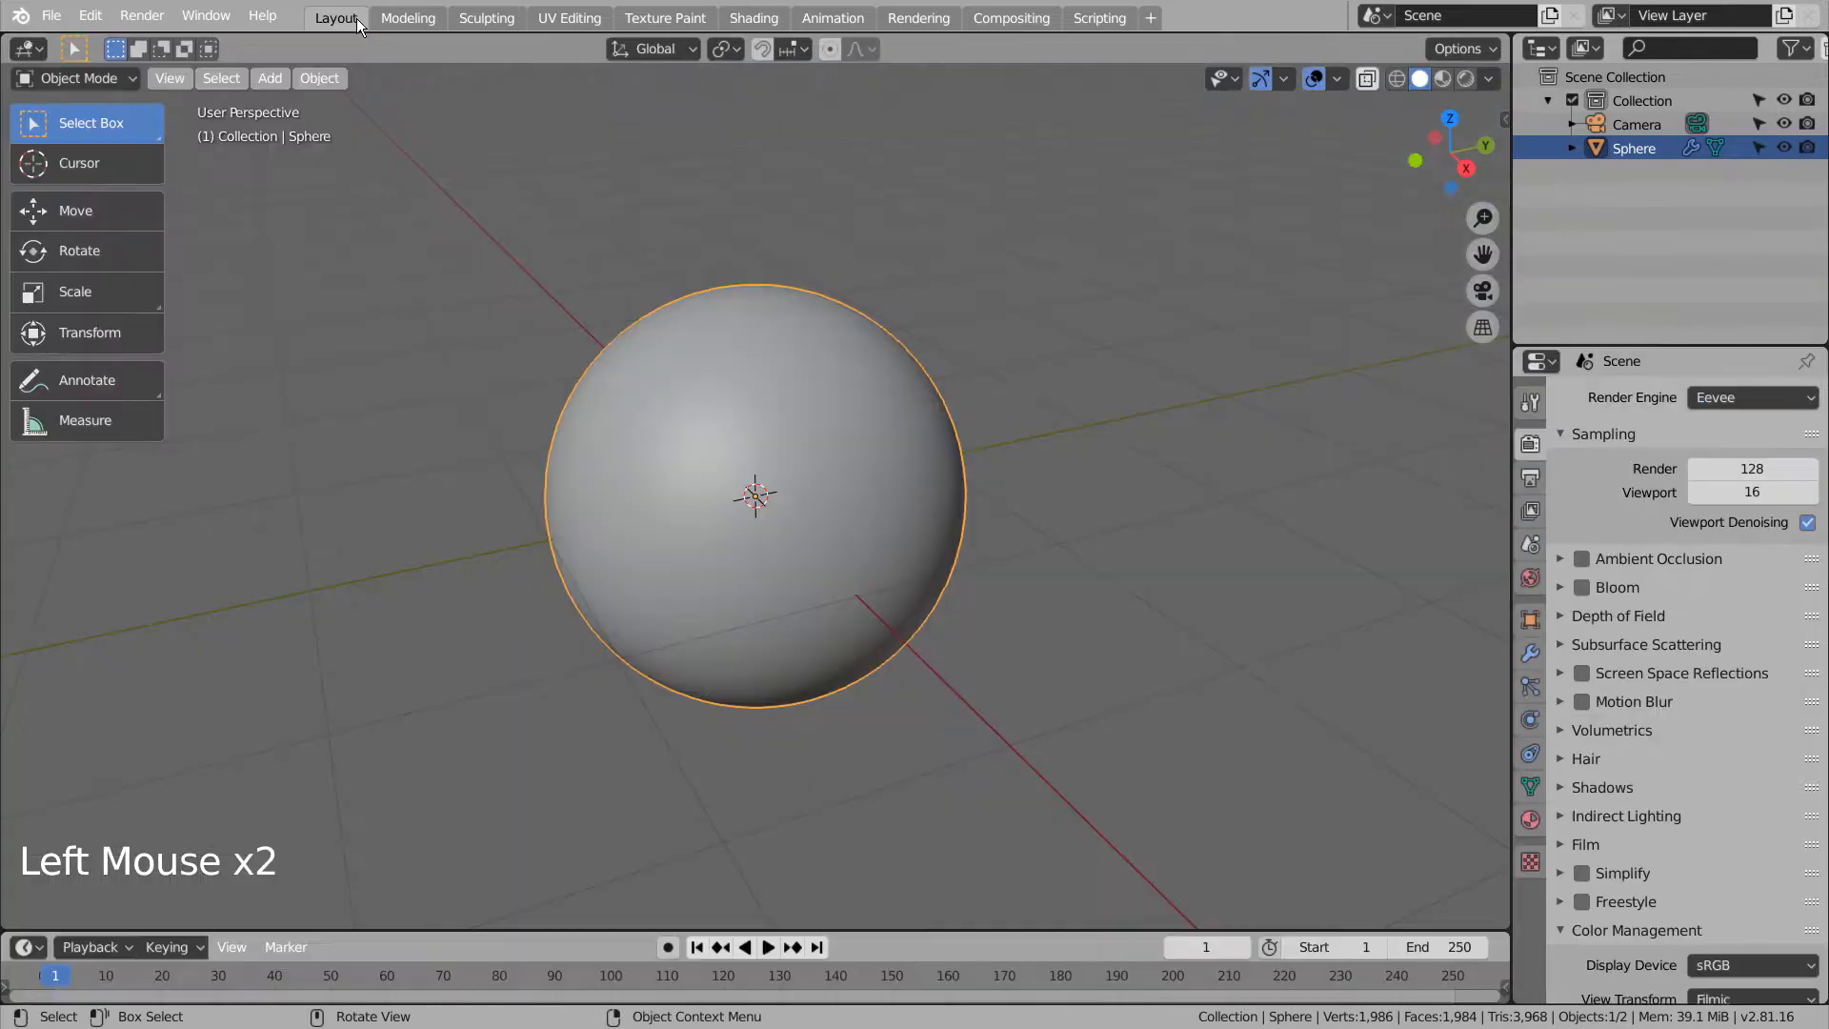
pyautogui.click(1101, 505)
pyautogui.scroll(-8, 1103, 507)
pyautogui.click(1077, 510)
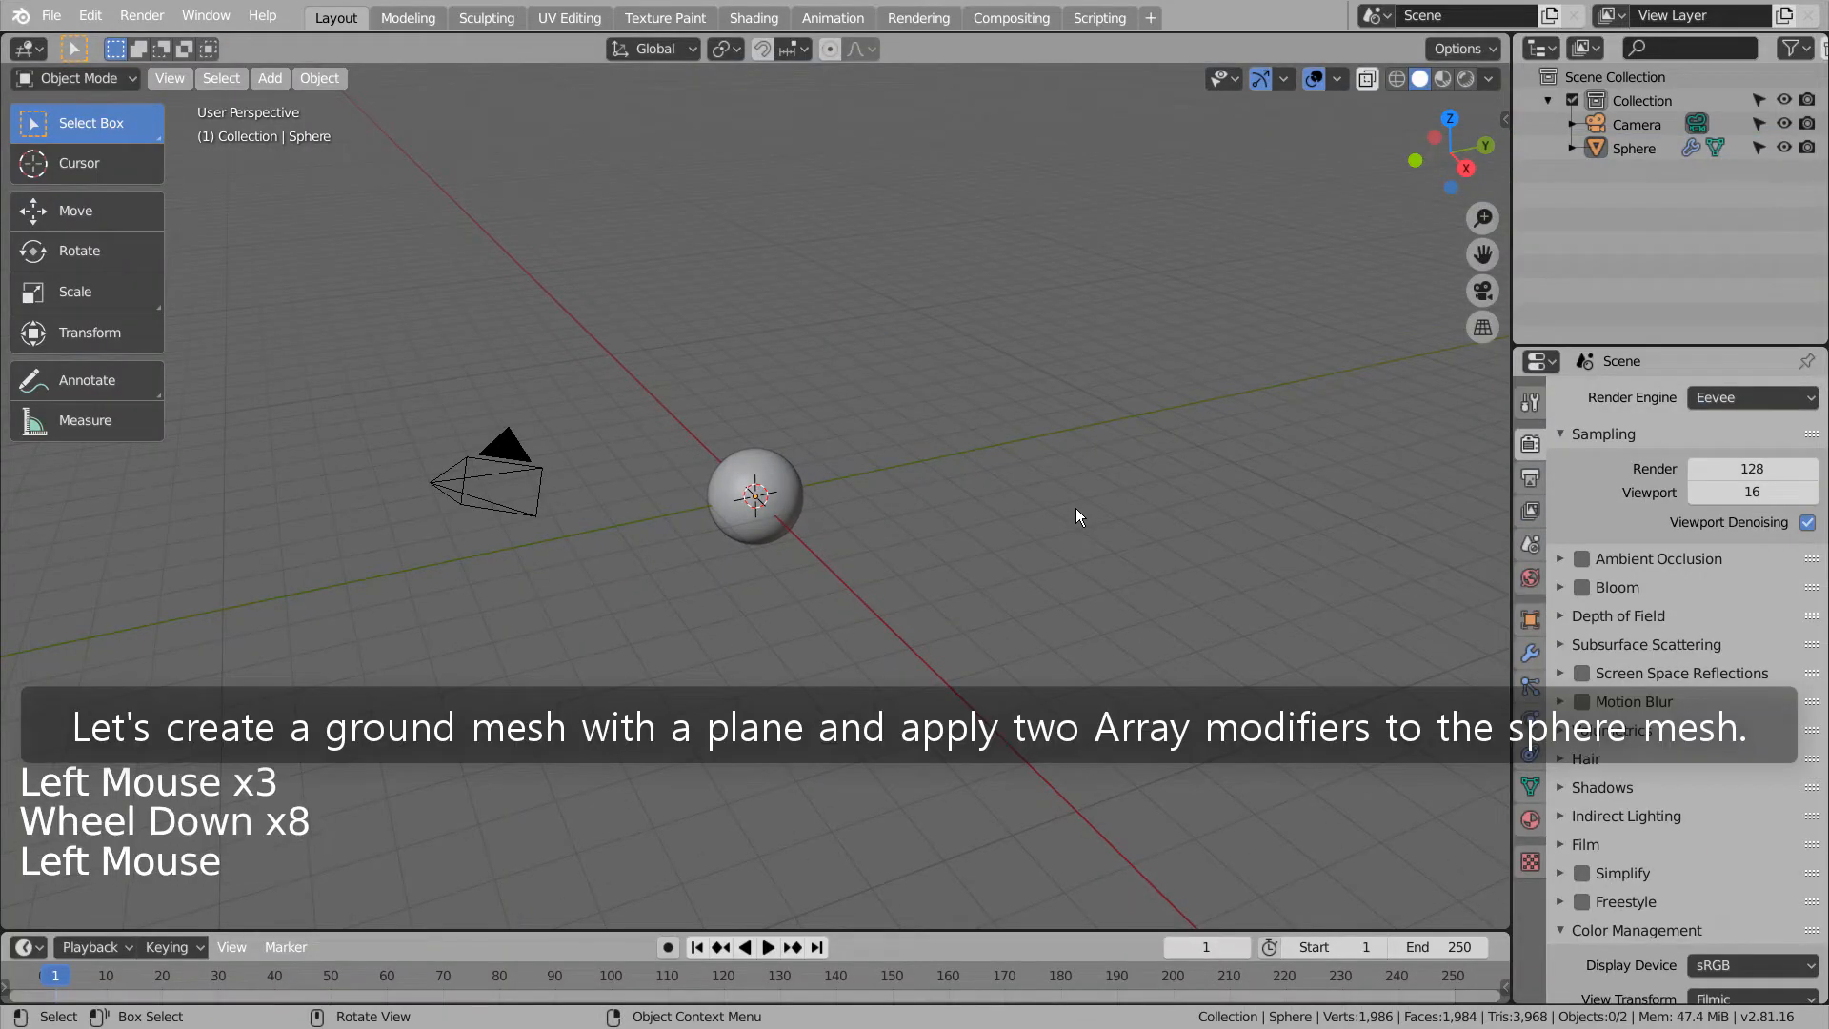
pyautogui.hotkey('shift', 'a')
pyautogui.moveTo(1077, 511)
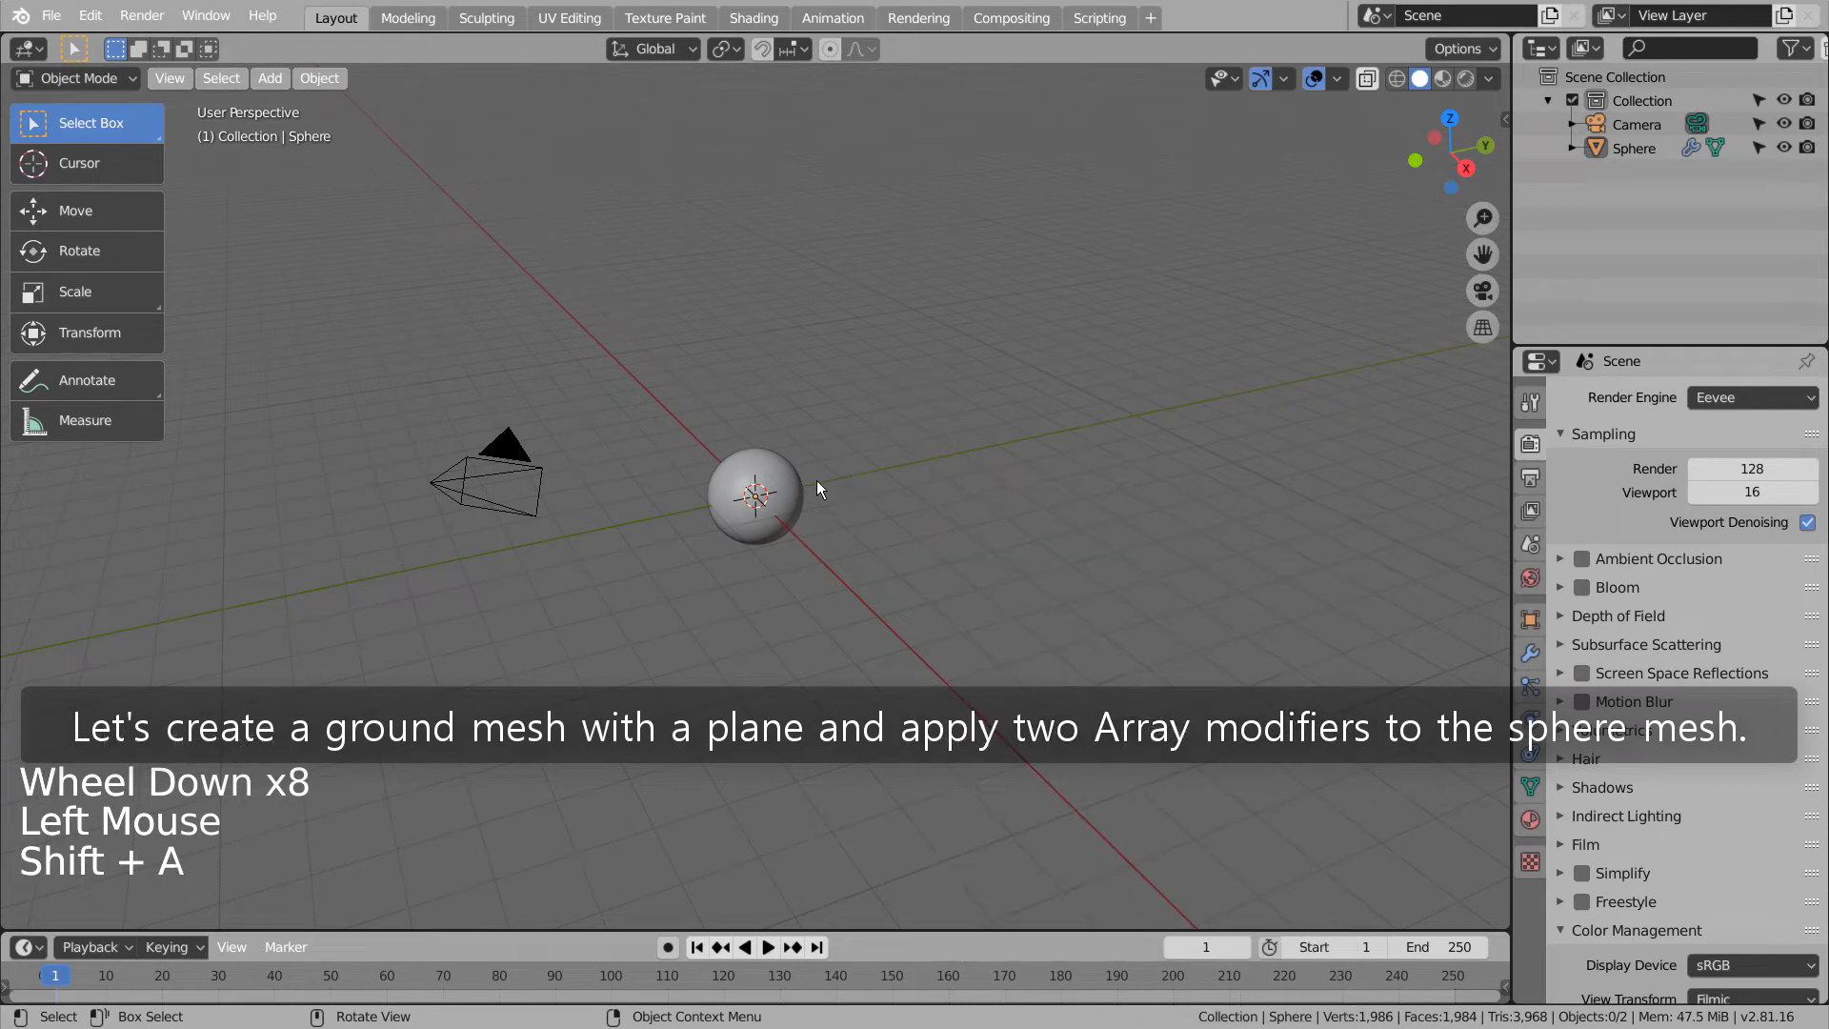
pyautogui.click(795, 482)
pyautogui.press('g')
pyautogui.press('z')
pyautogui.press('1')
pyautogui.click(799, 482)
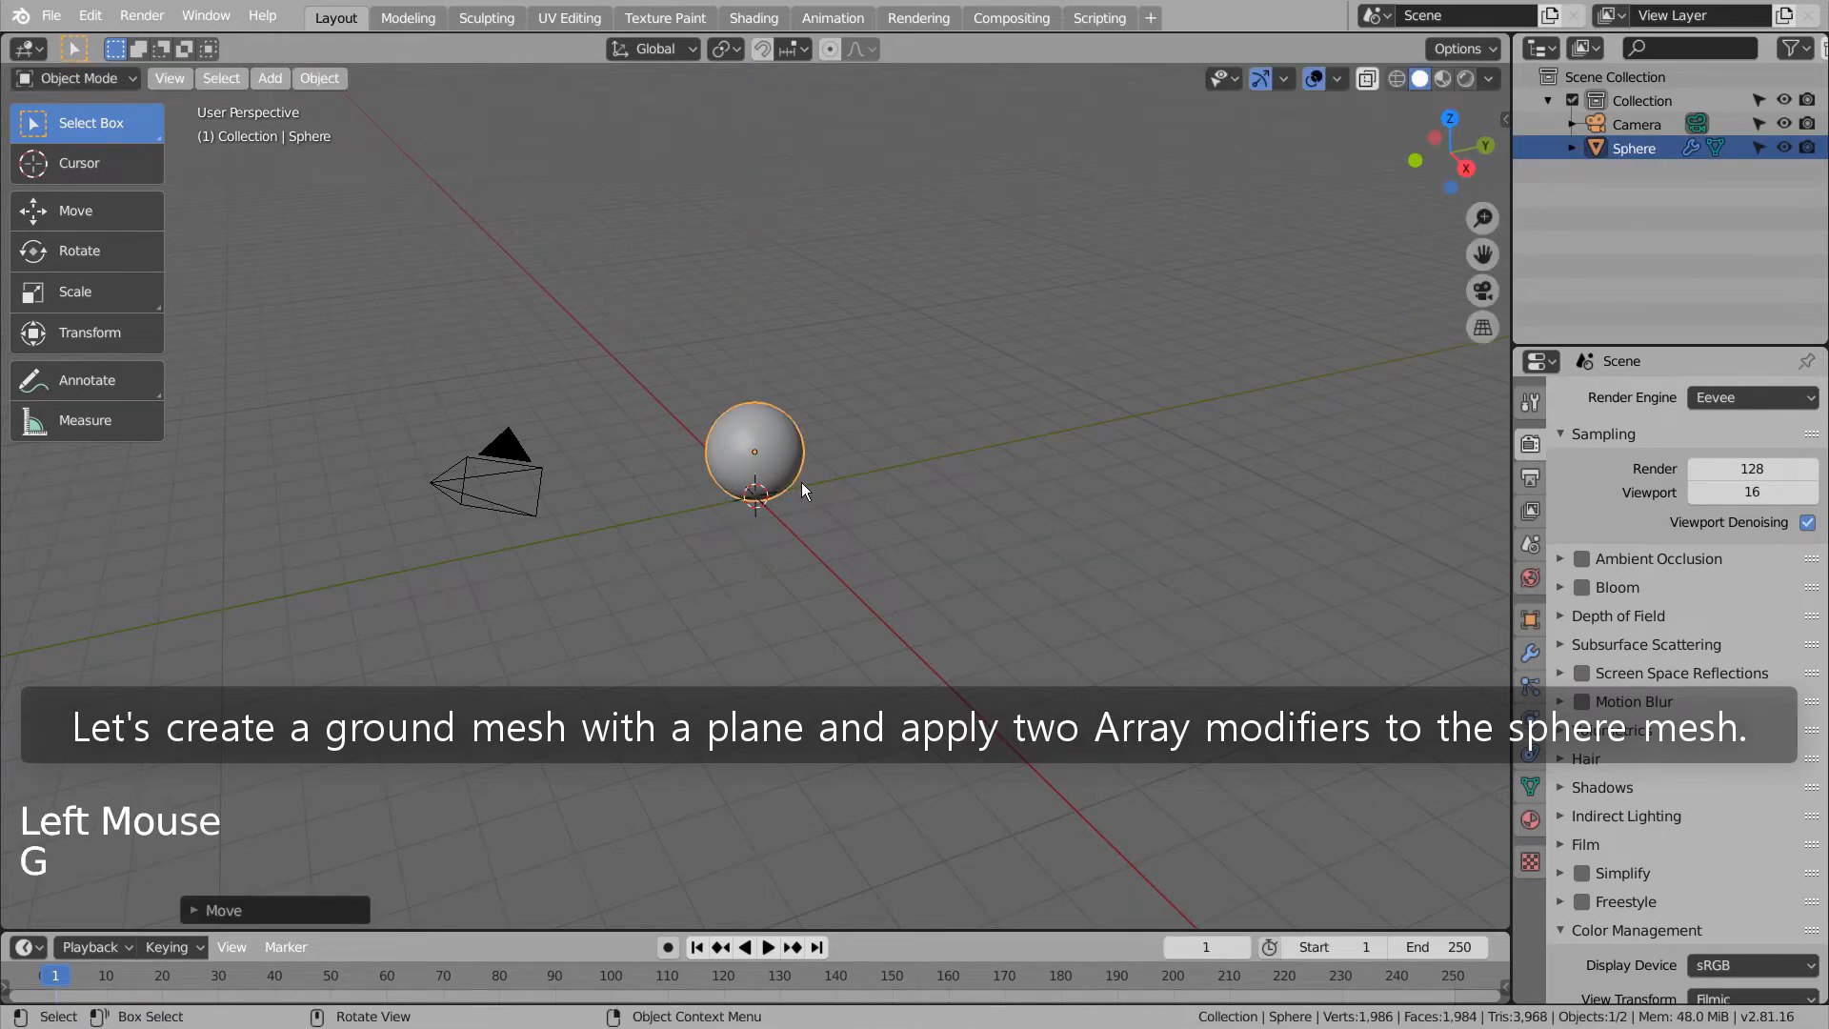
# Add a plane under the sphere and scale it up into a large ground surface.
pyautogui.click(838, 489)
pyautogui.hotkey('shift', 'a')
pyautogui.moveTo(839, 487)
pyautogui.click(953, 489)
pyautogui.press('s')
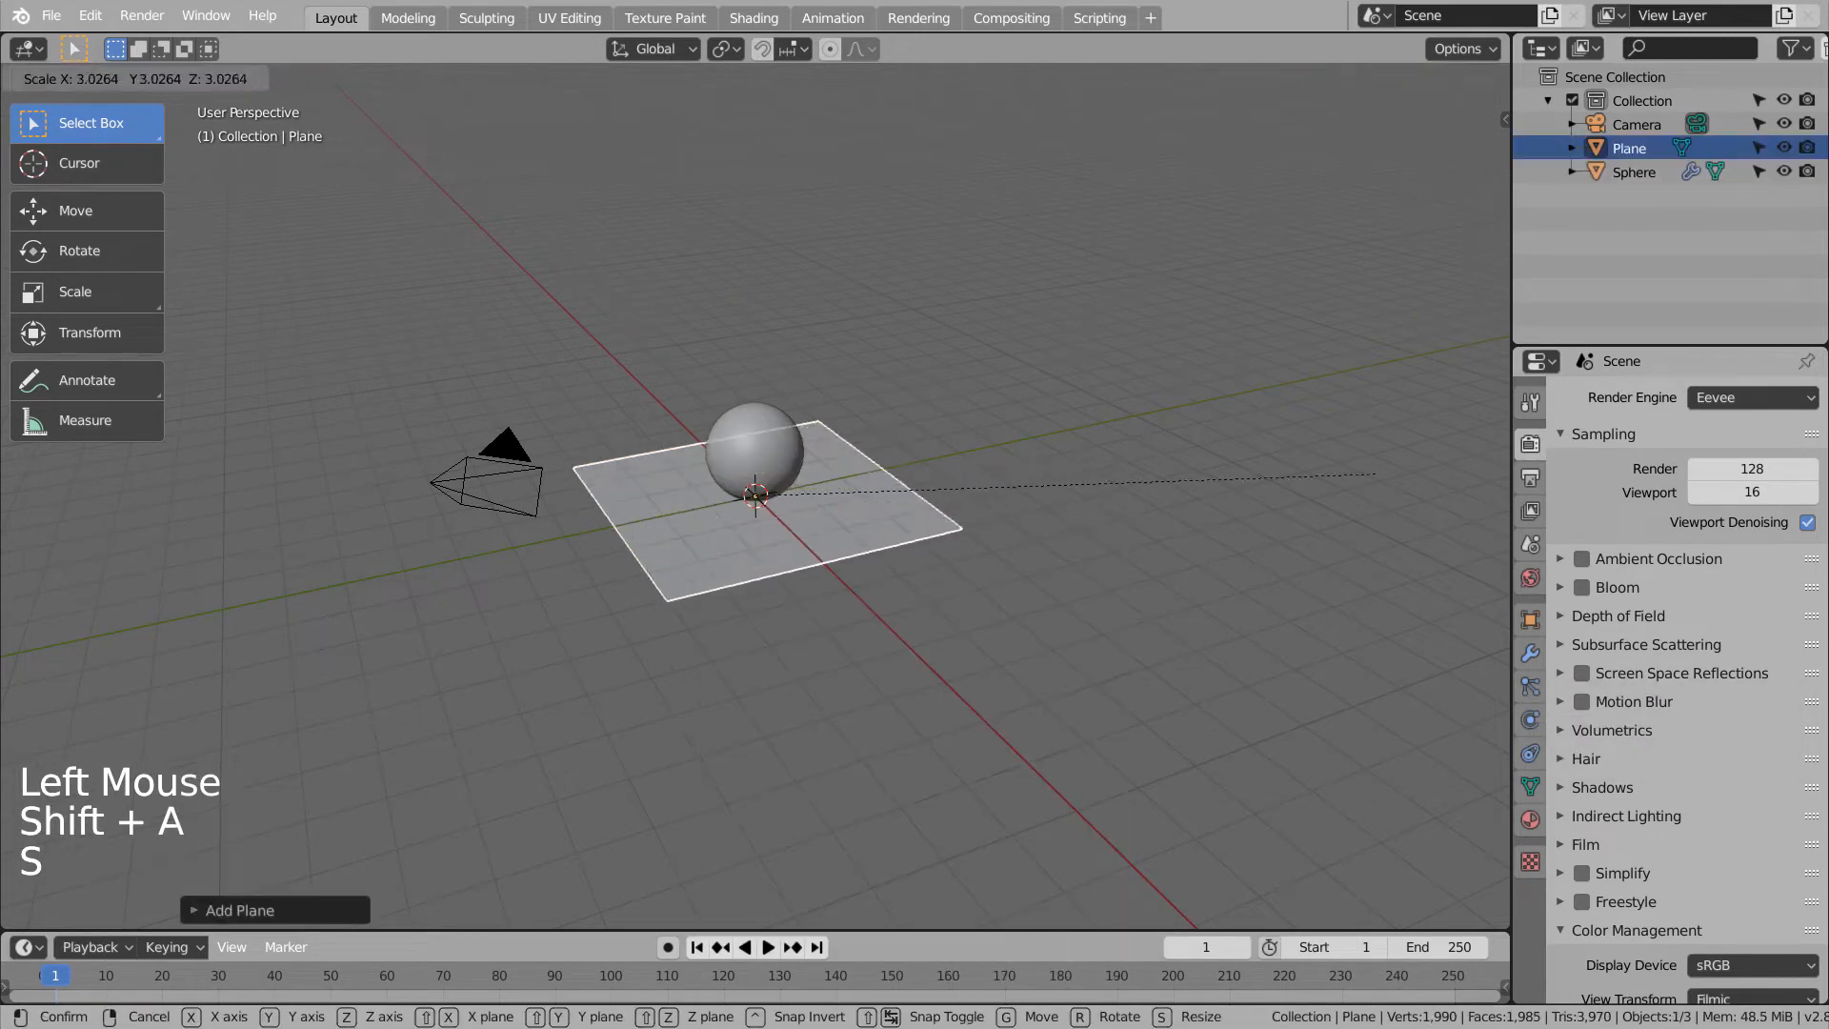
pyautogui.click(344, 408)
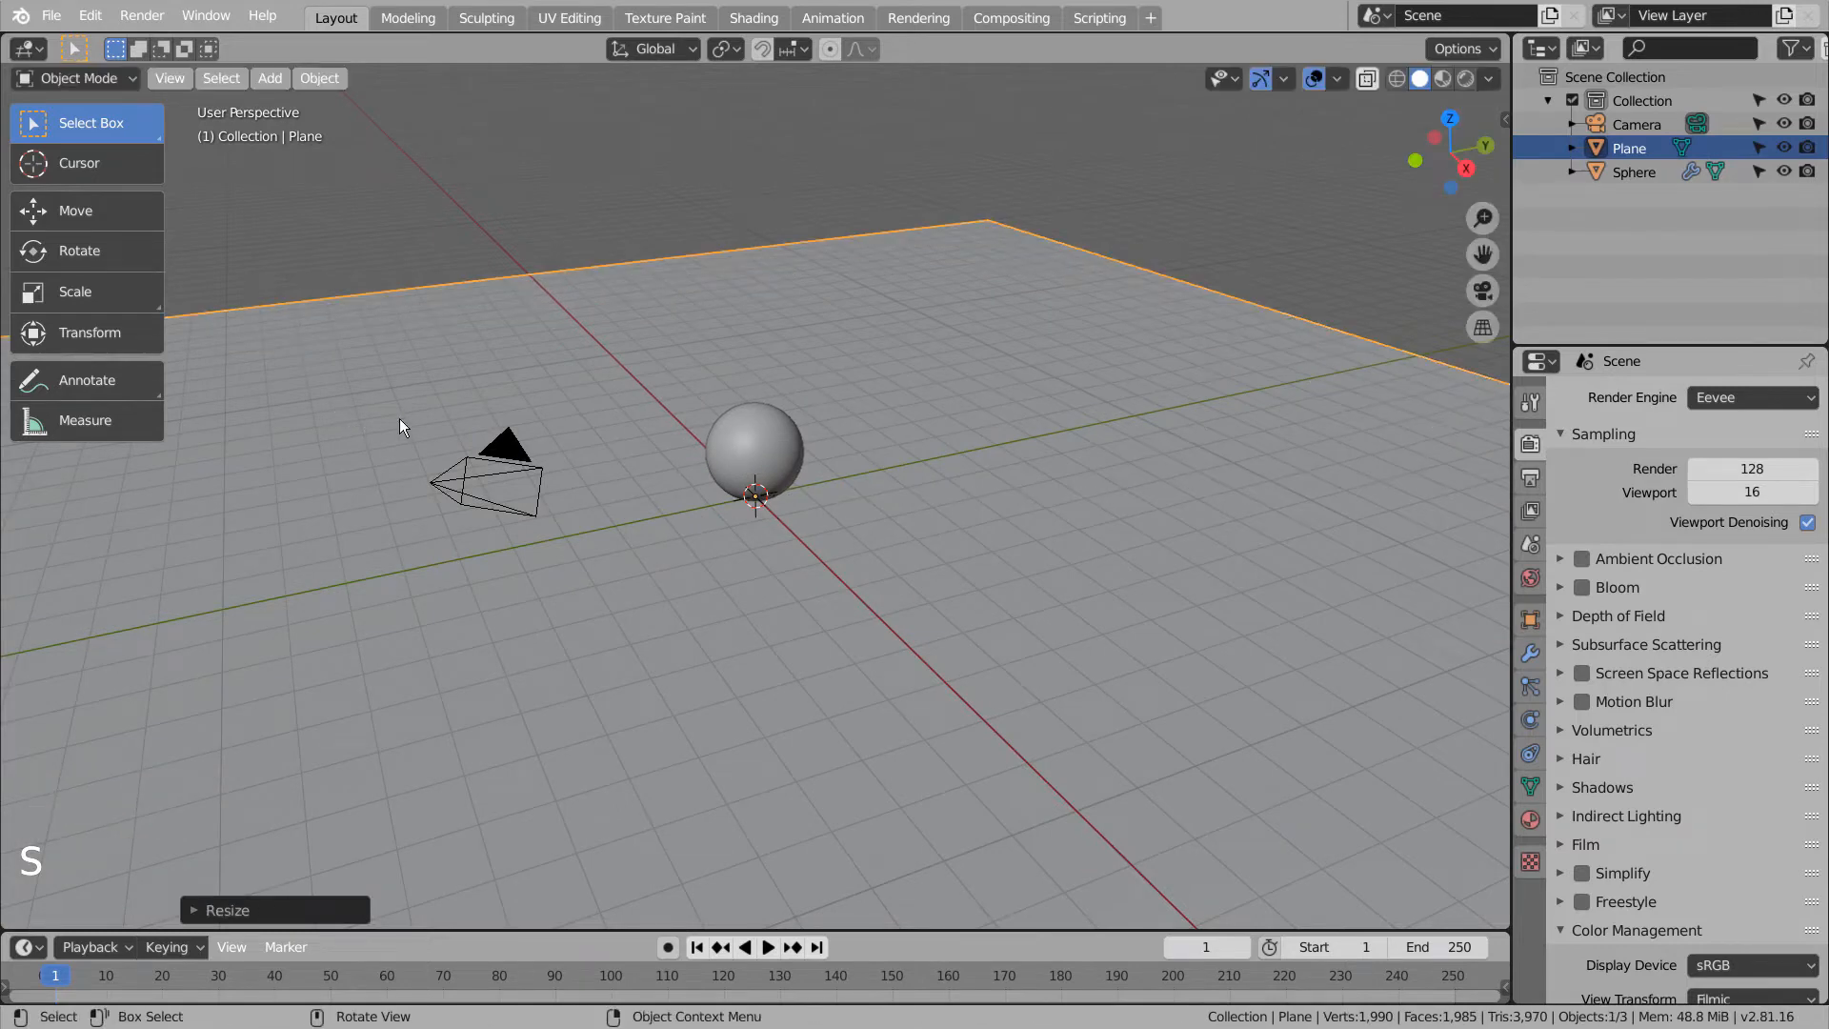
# Look through the camera, walk it backward away from the sphere, and scale up the ground plane to fill the frame.
pyautogui.press('KP_0')
pyautogui.hotkey('shift', '`')
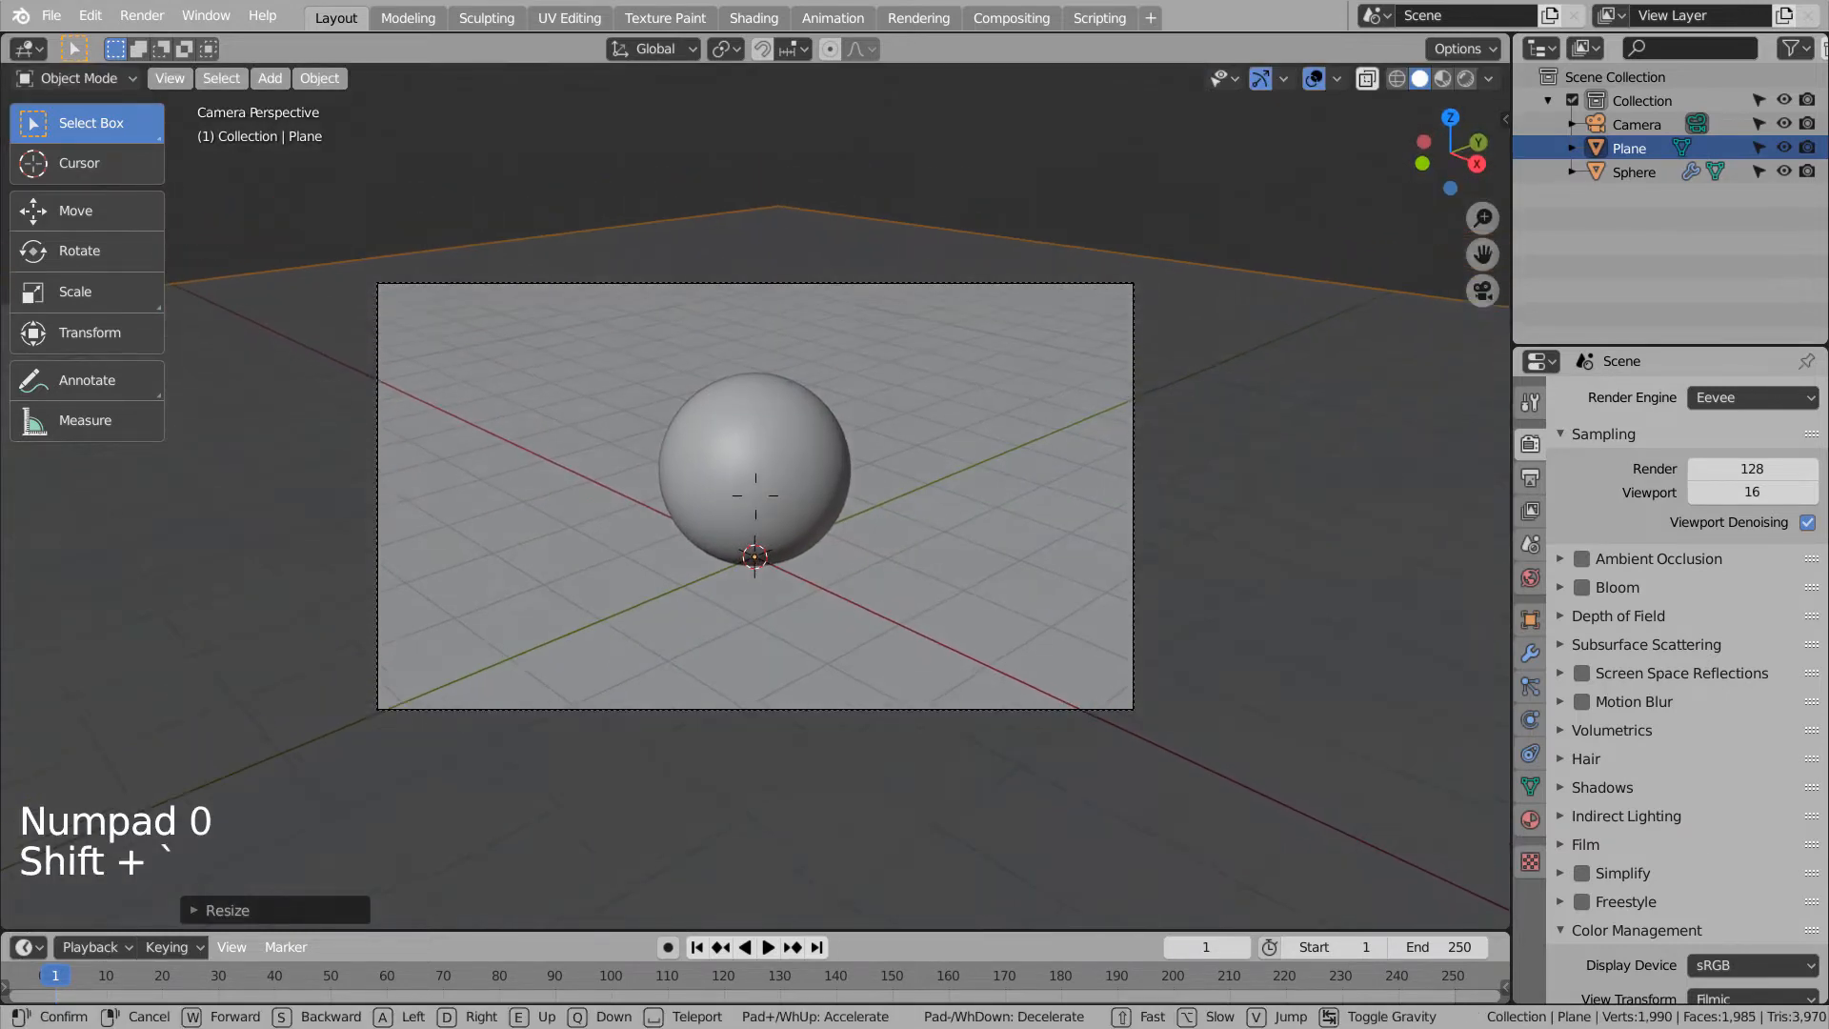
pyautogui.press('s')
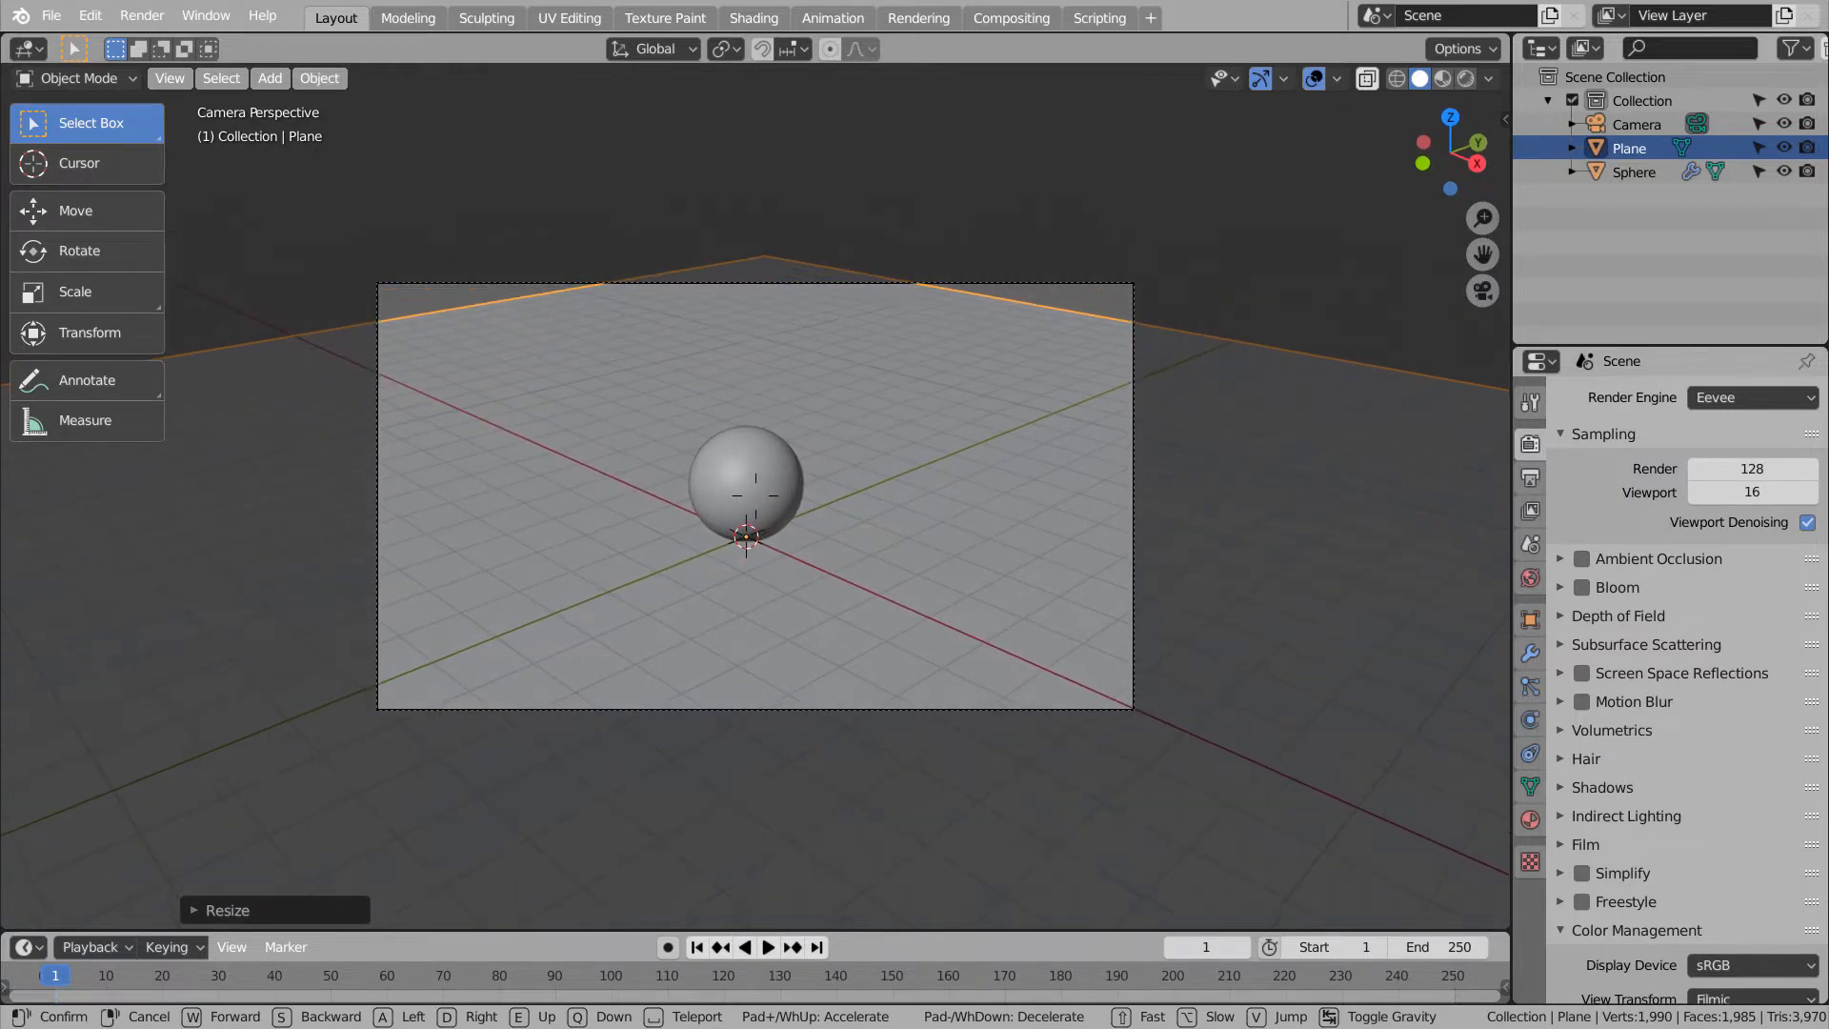
pyautogui.click(757, 496)
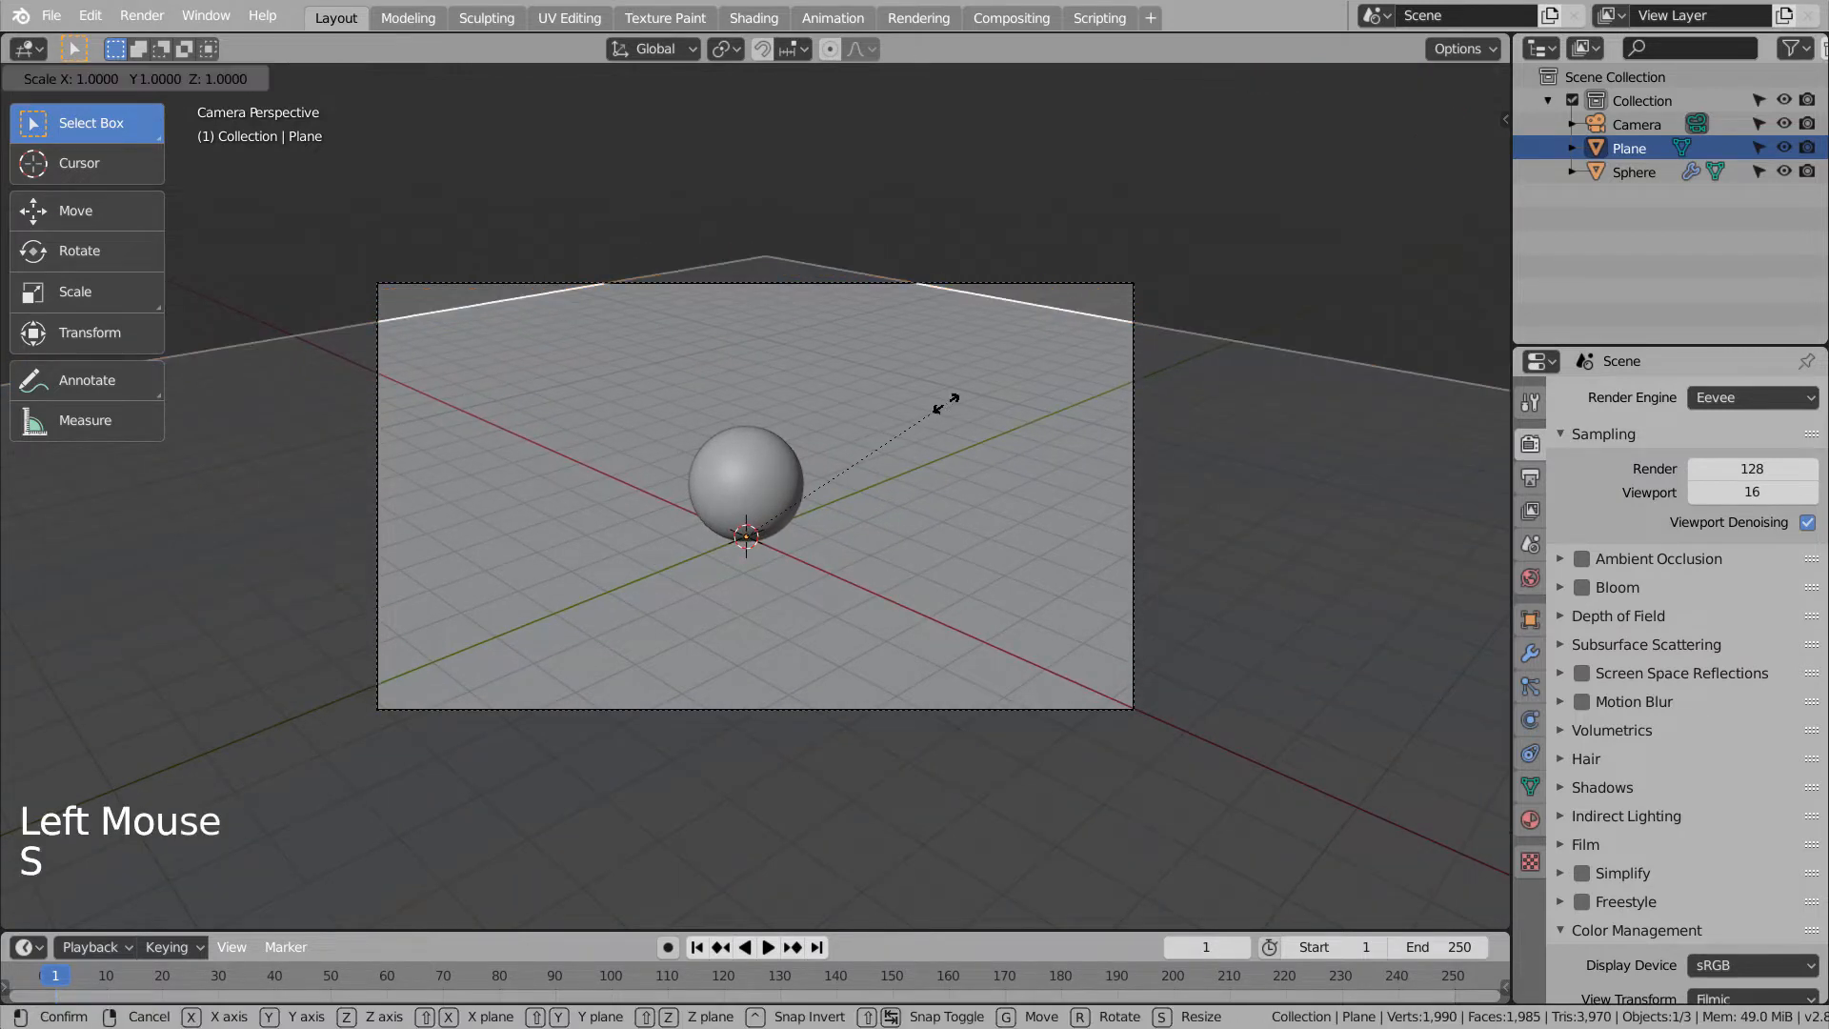
# Select the sphere and apply its Subdivision Surface modifier.
pyautogui.click(756, 484)
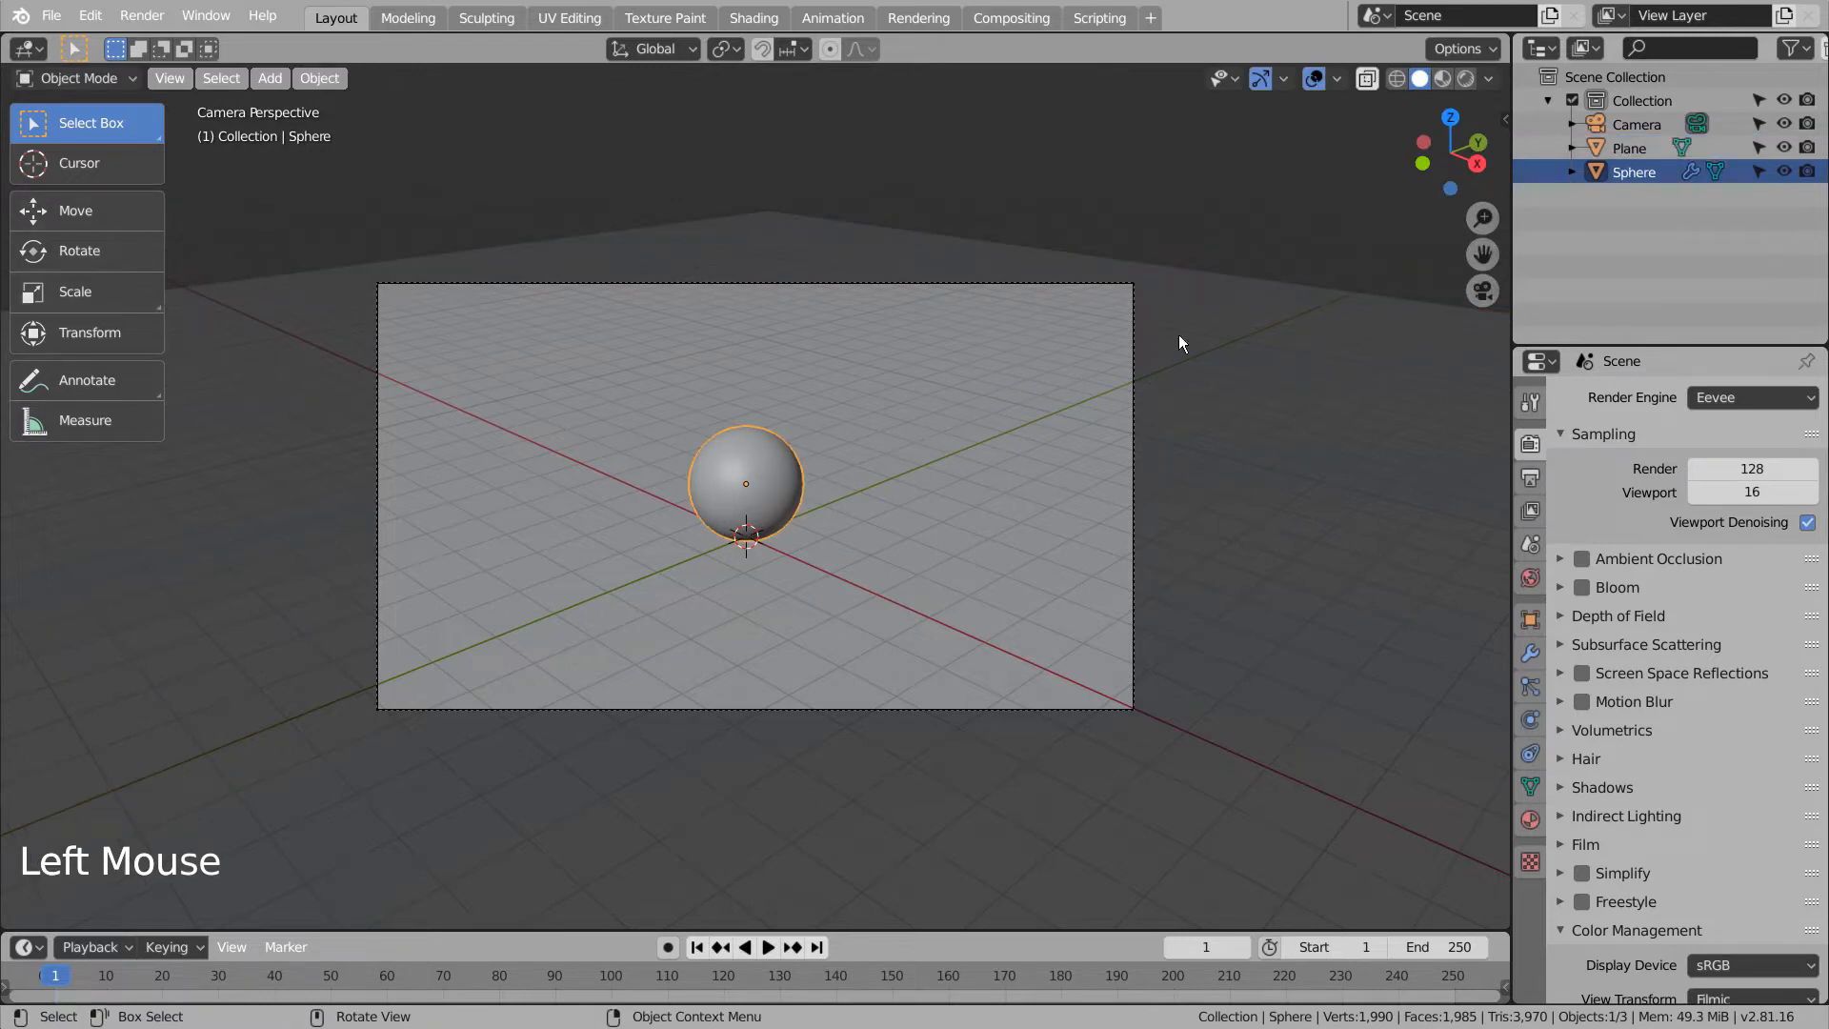
pyautogui.click(1531, 654)
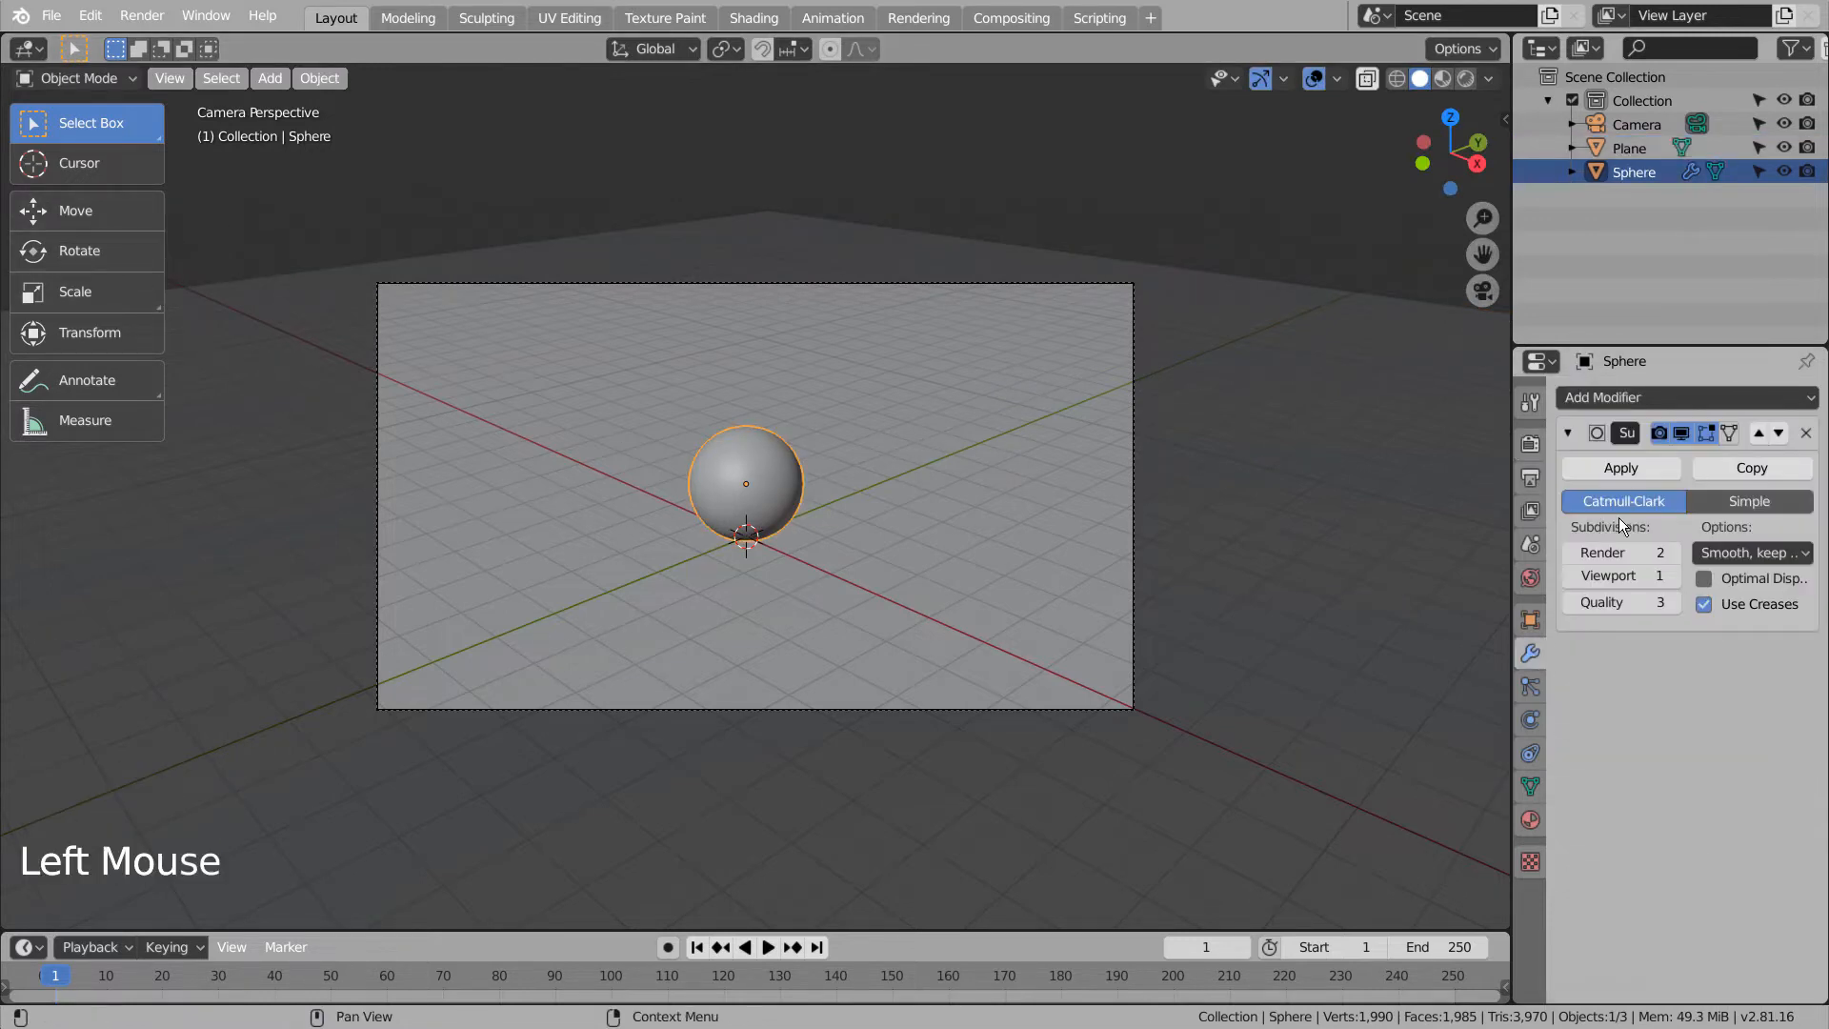
pyautogui.click(1659, 467)
pyautogui.doubleClick(1648, 410)
# Add an Array modifier to the sphere with a relative X offset of about 1.86.
pyautogui.click(1624, 392)
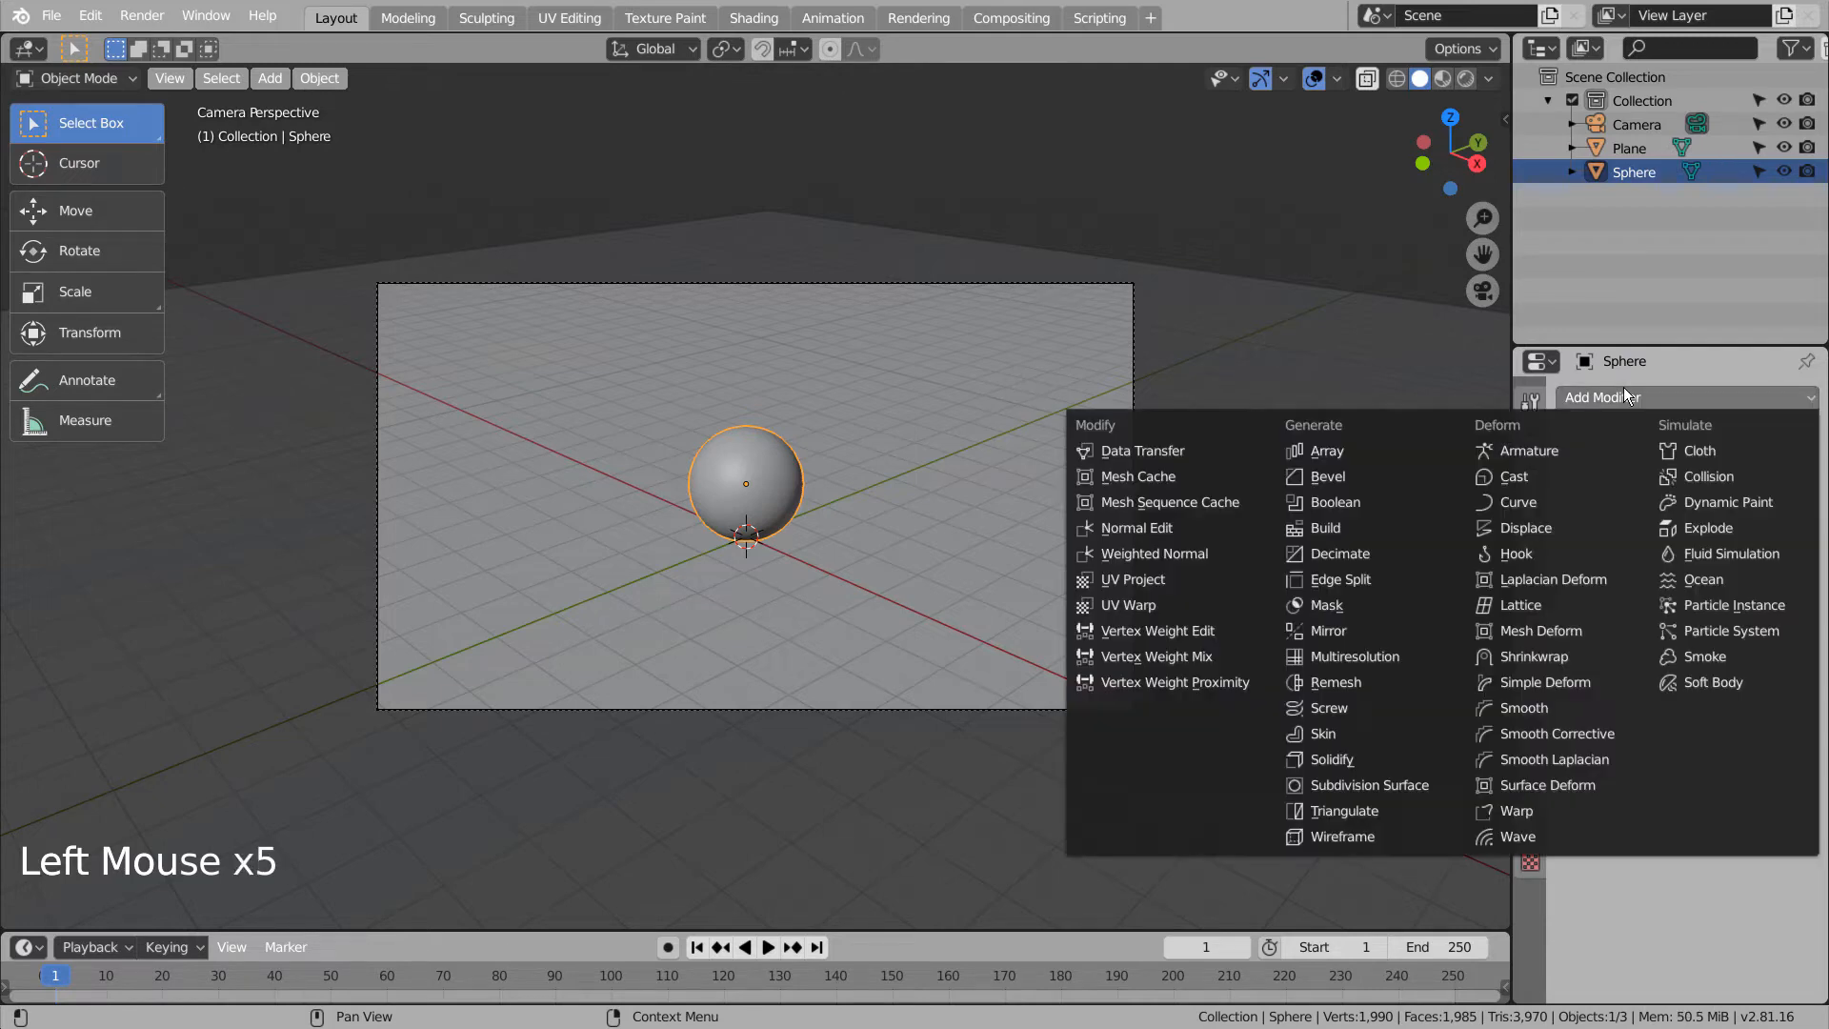
pyautogui.click(1326, 451)
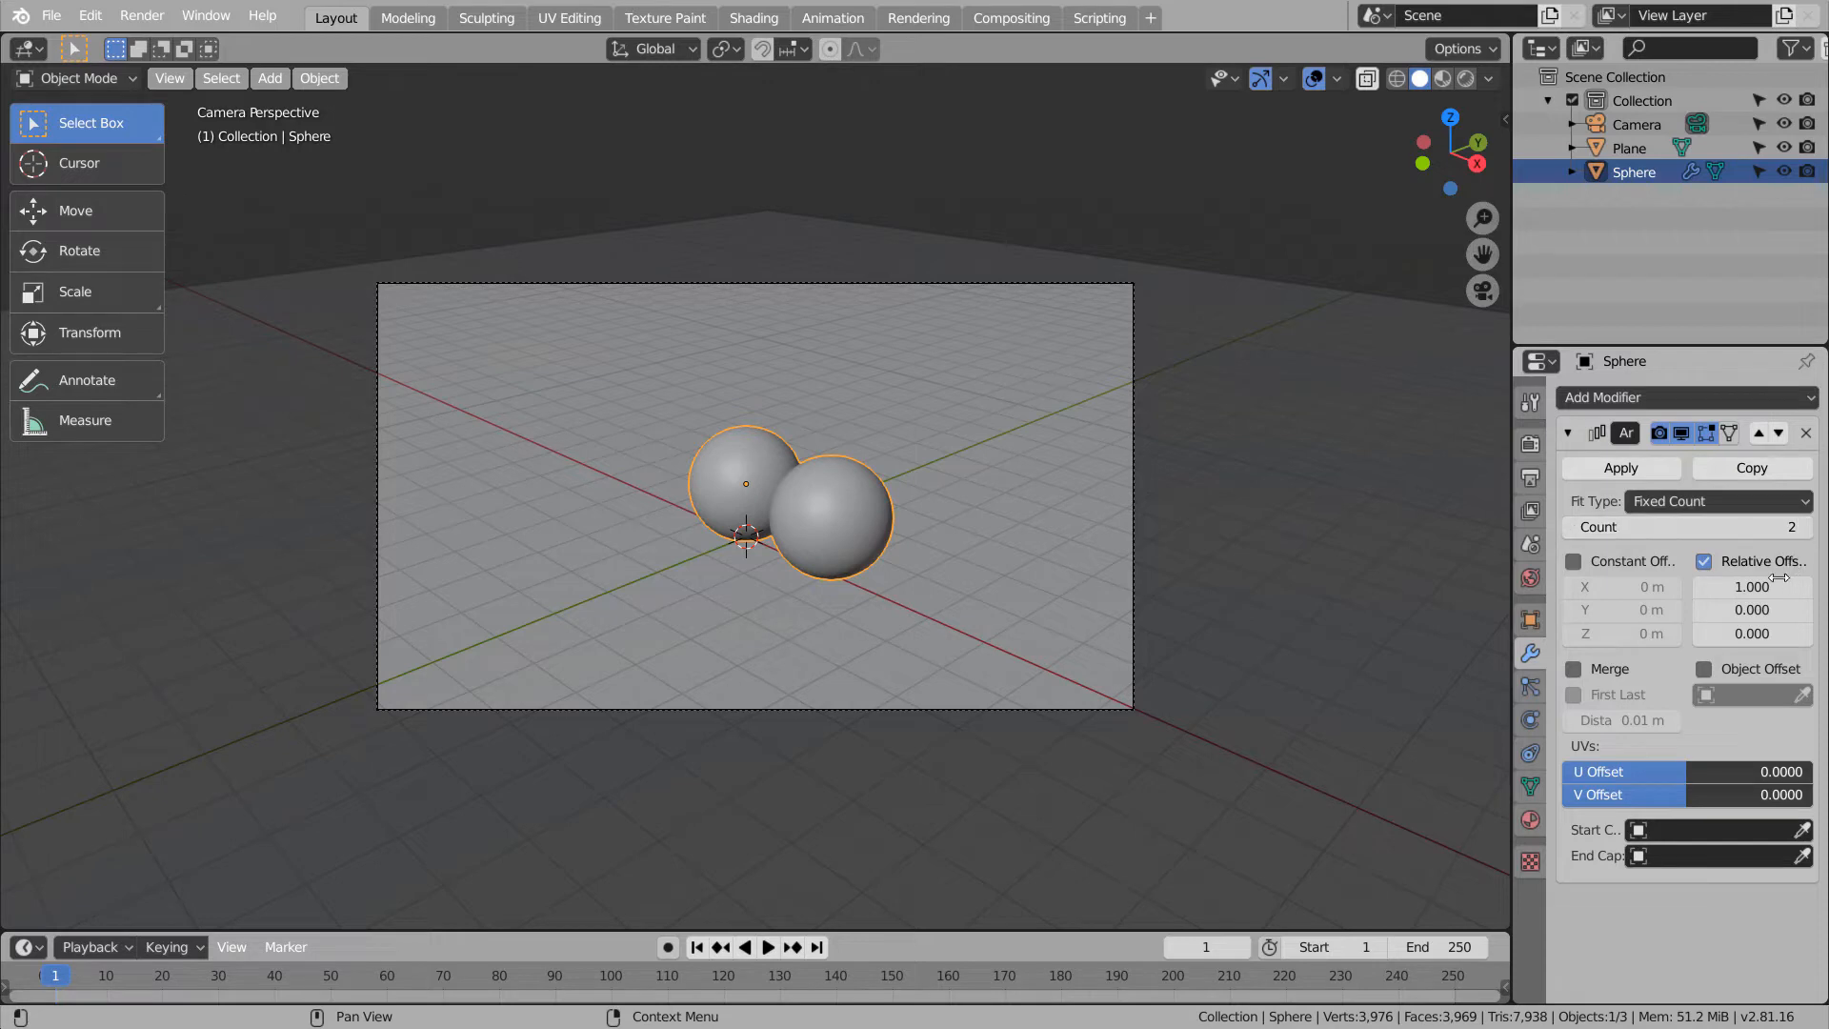
pyautogui.moveTo(1751, 587)
pyautogui.keyDown('shift'); pyautogui.mouseDown()
pyautogui.moveTo(1810, 586)
pyautogui.moveTo(1775, 592)
pyautogui.mouseUp(); pyautogui.keyUp('shift')
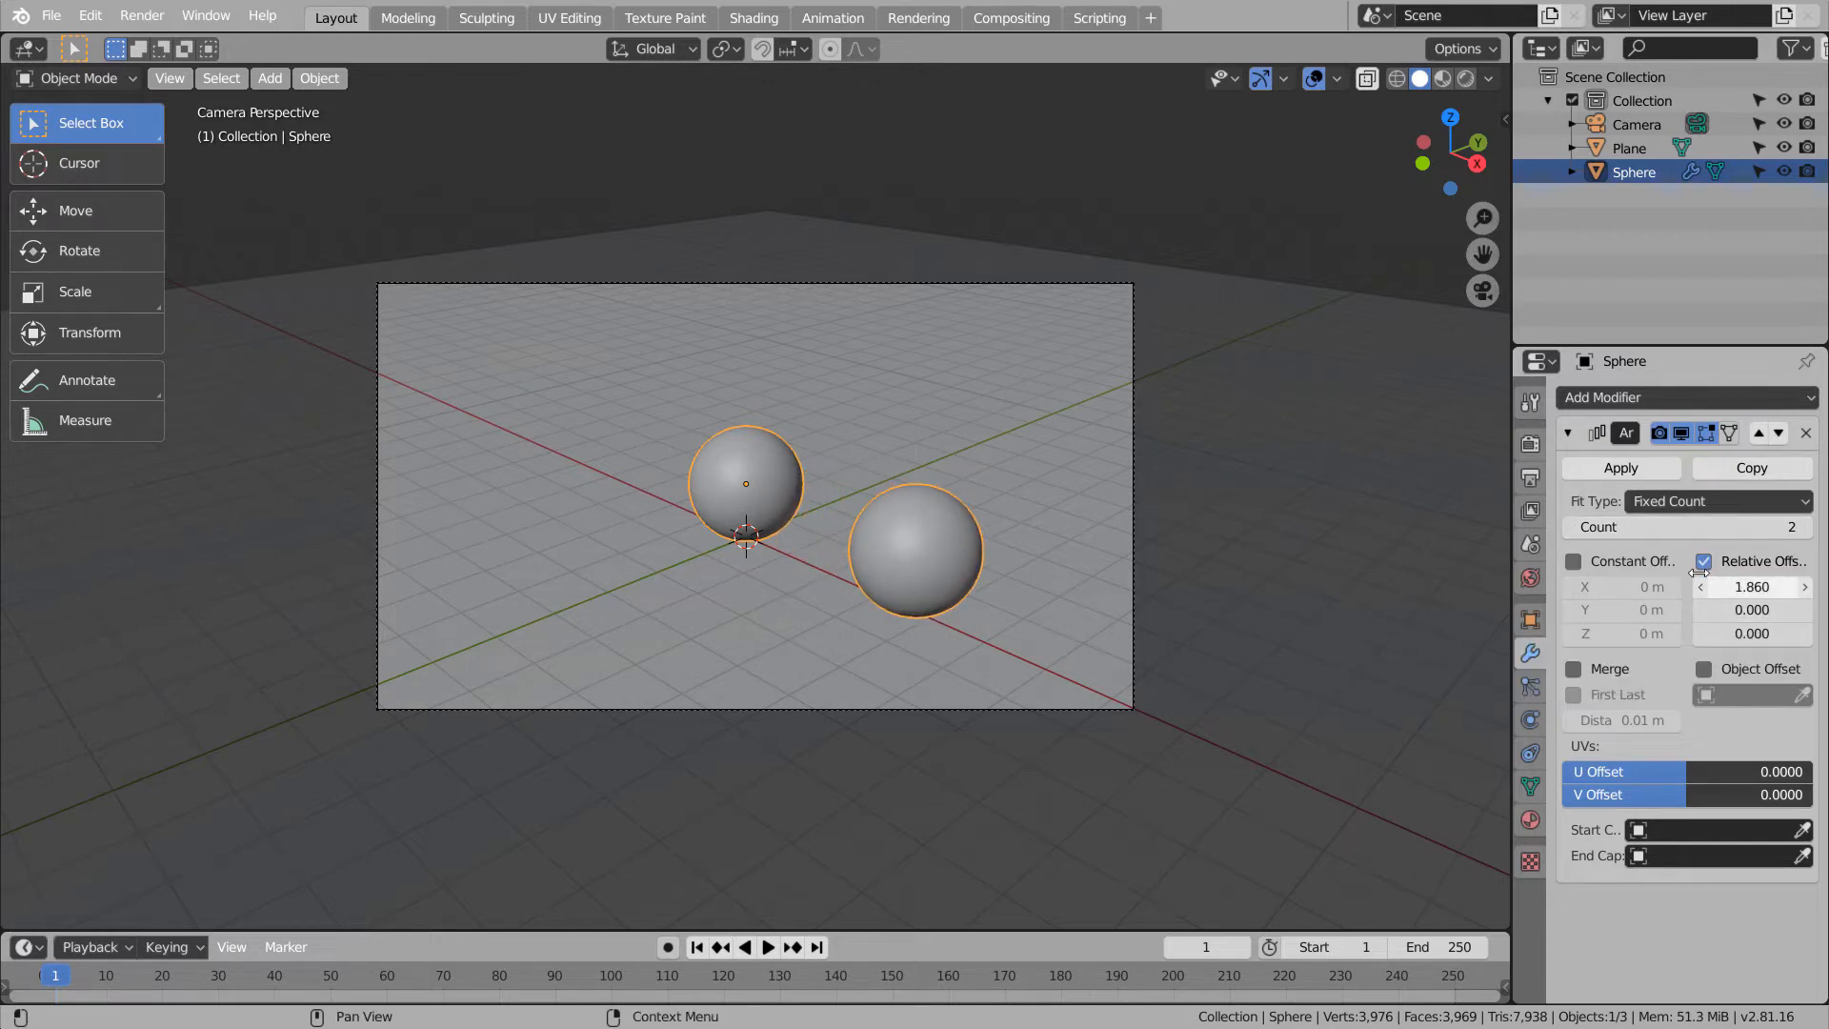
# Move the sphere back along the X axis toward the far left corner of the camera frame.
pyautogui.click(732, 492)
pyautogui.click(69, 221)
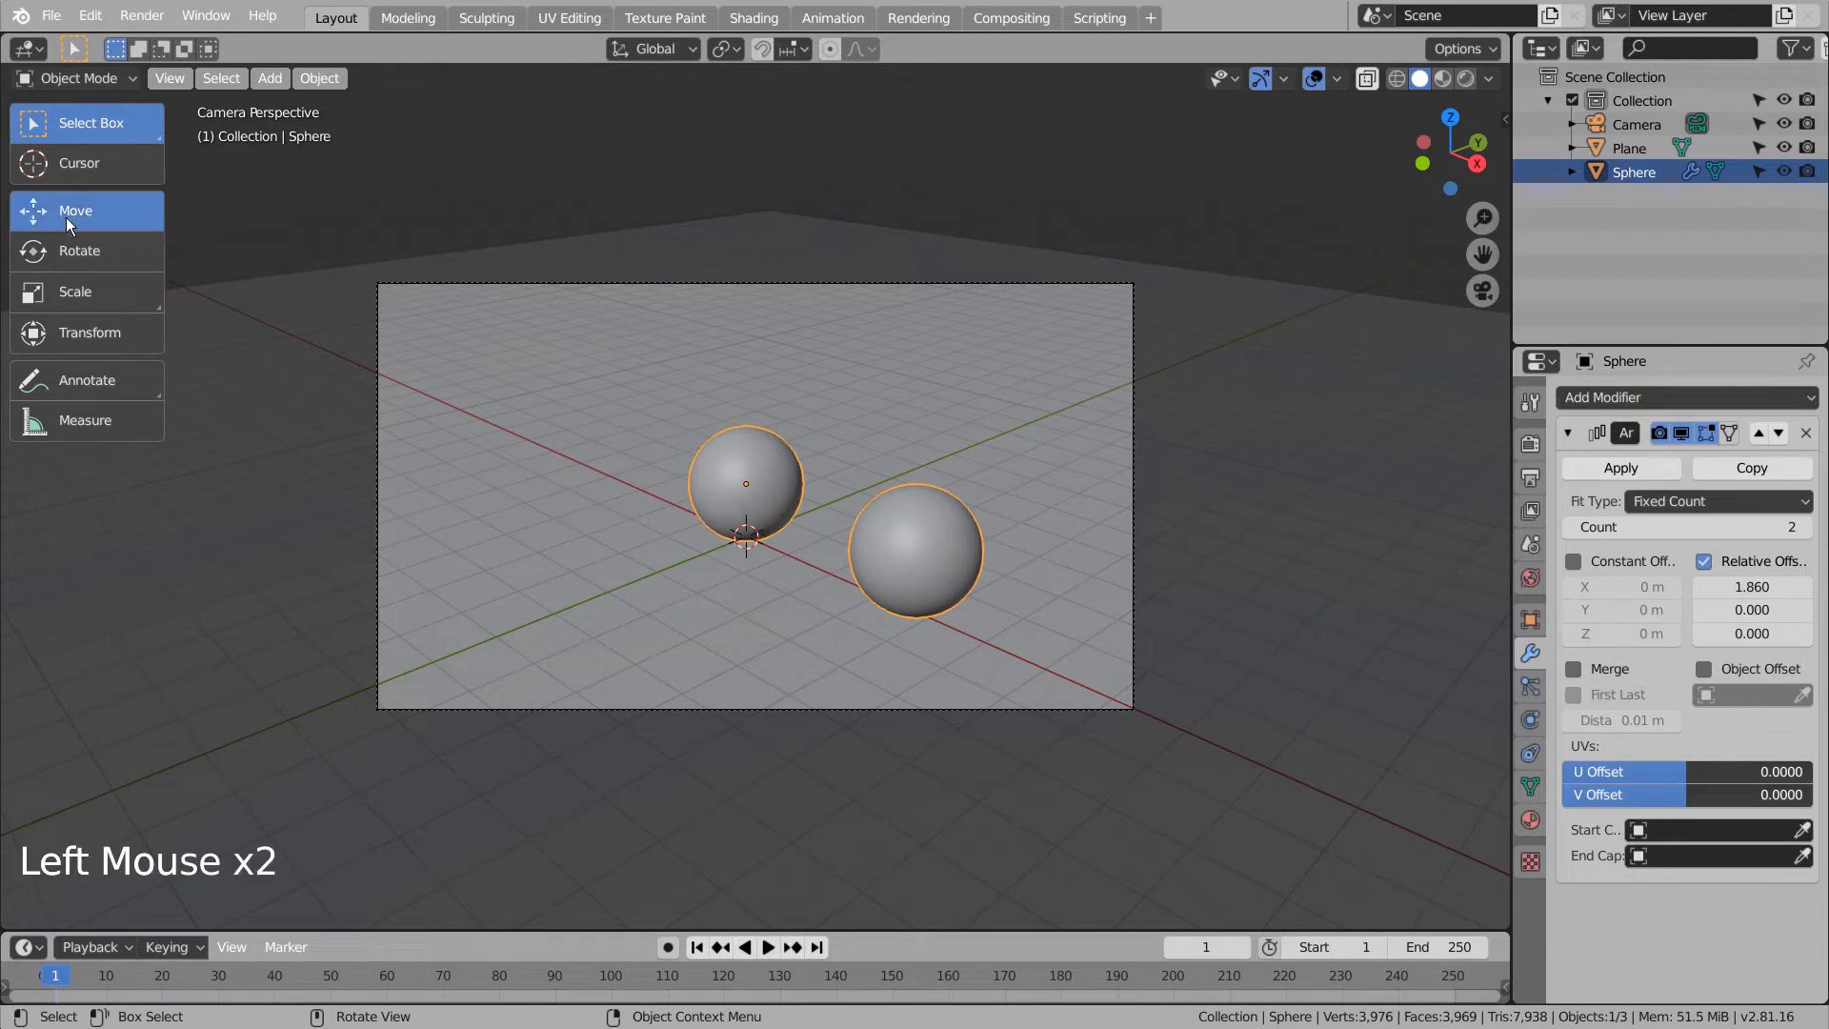
pyautogui.moveTo(808, 530); pyautogui.dragTo(573, 437)
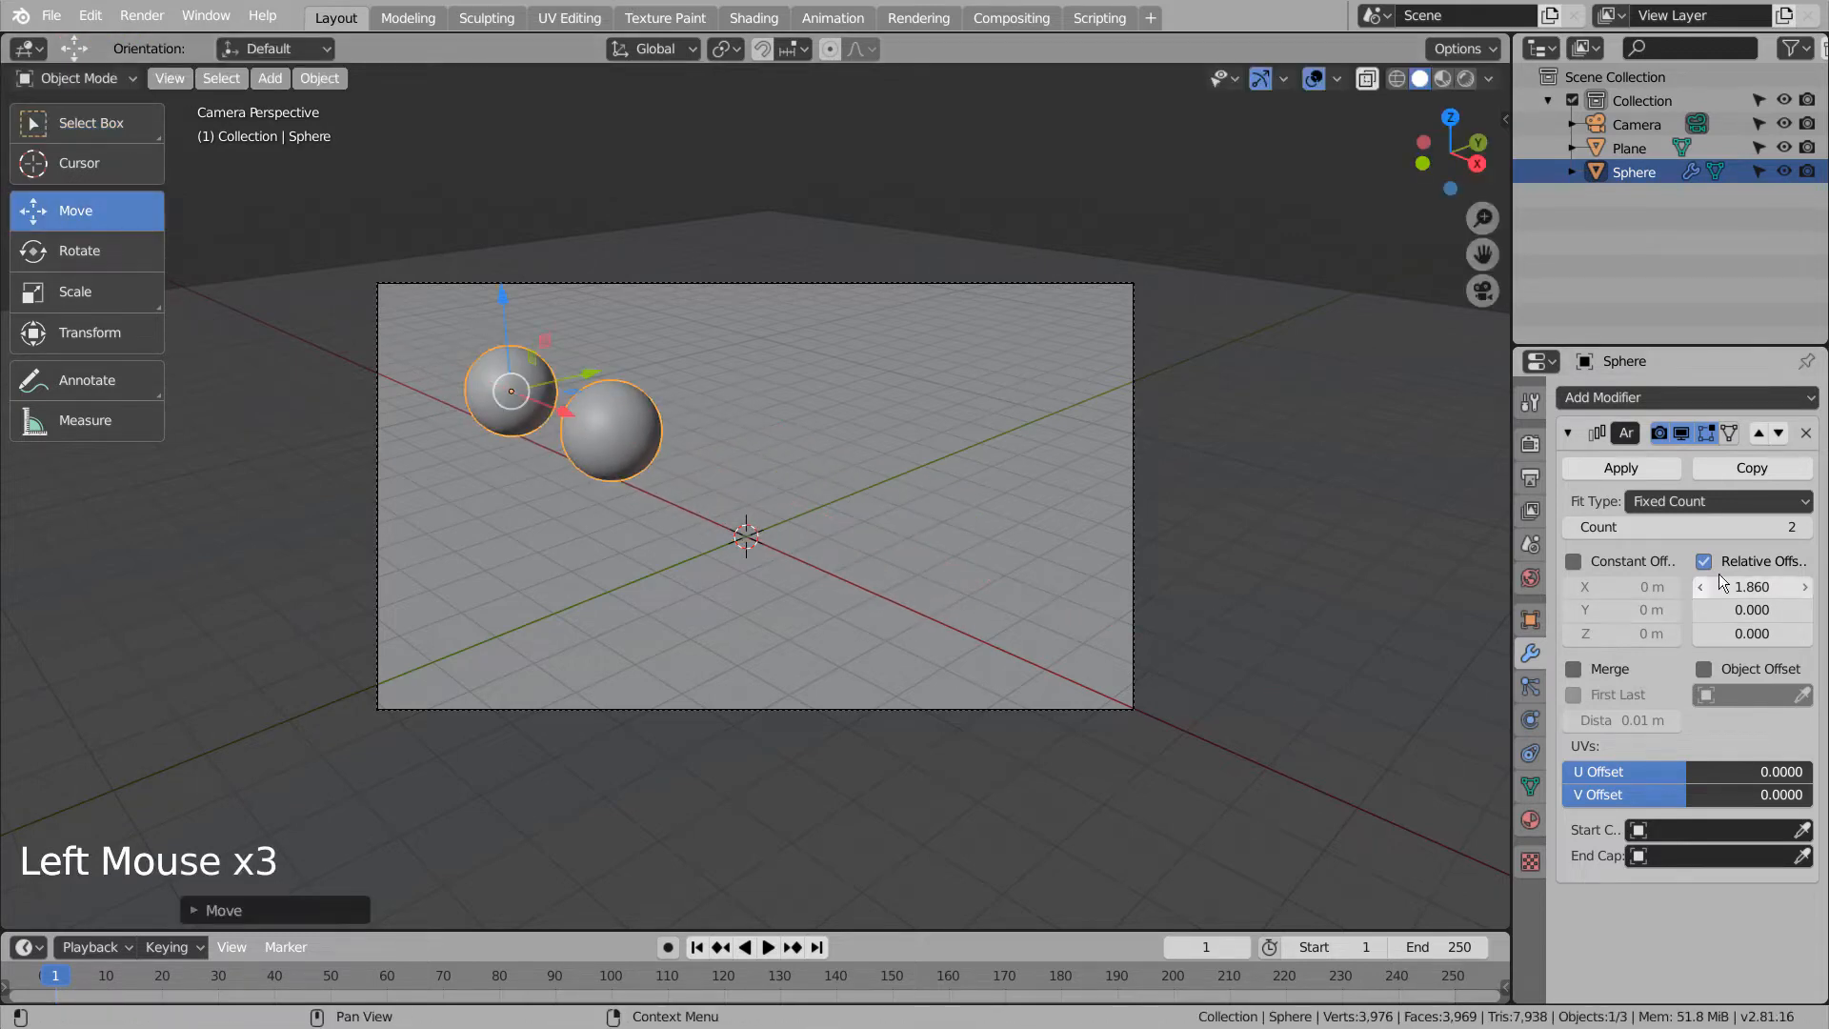
# Set the array's relative X offset to 2 and its count to 4.
pyautogui.click(1805, 586)
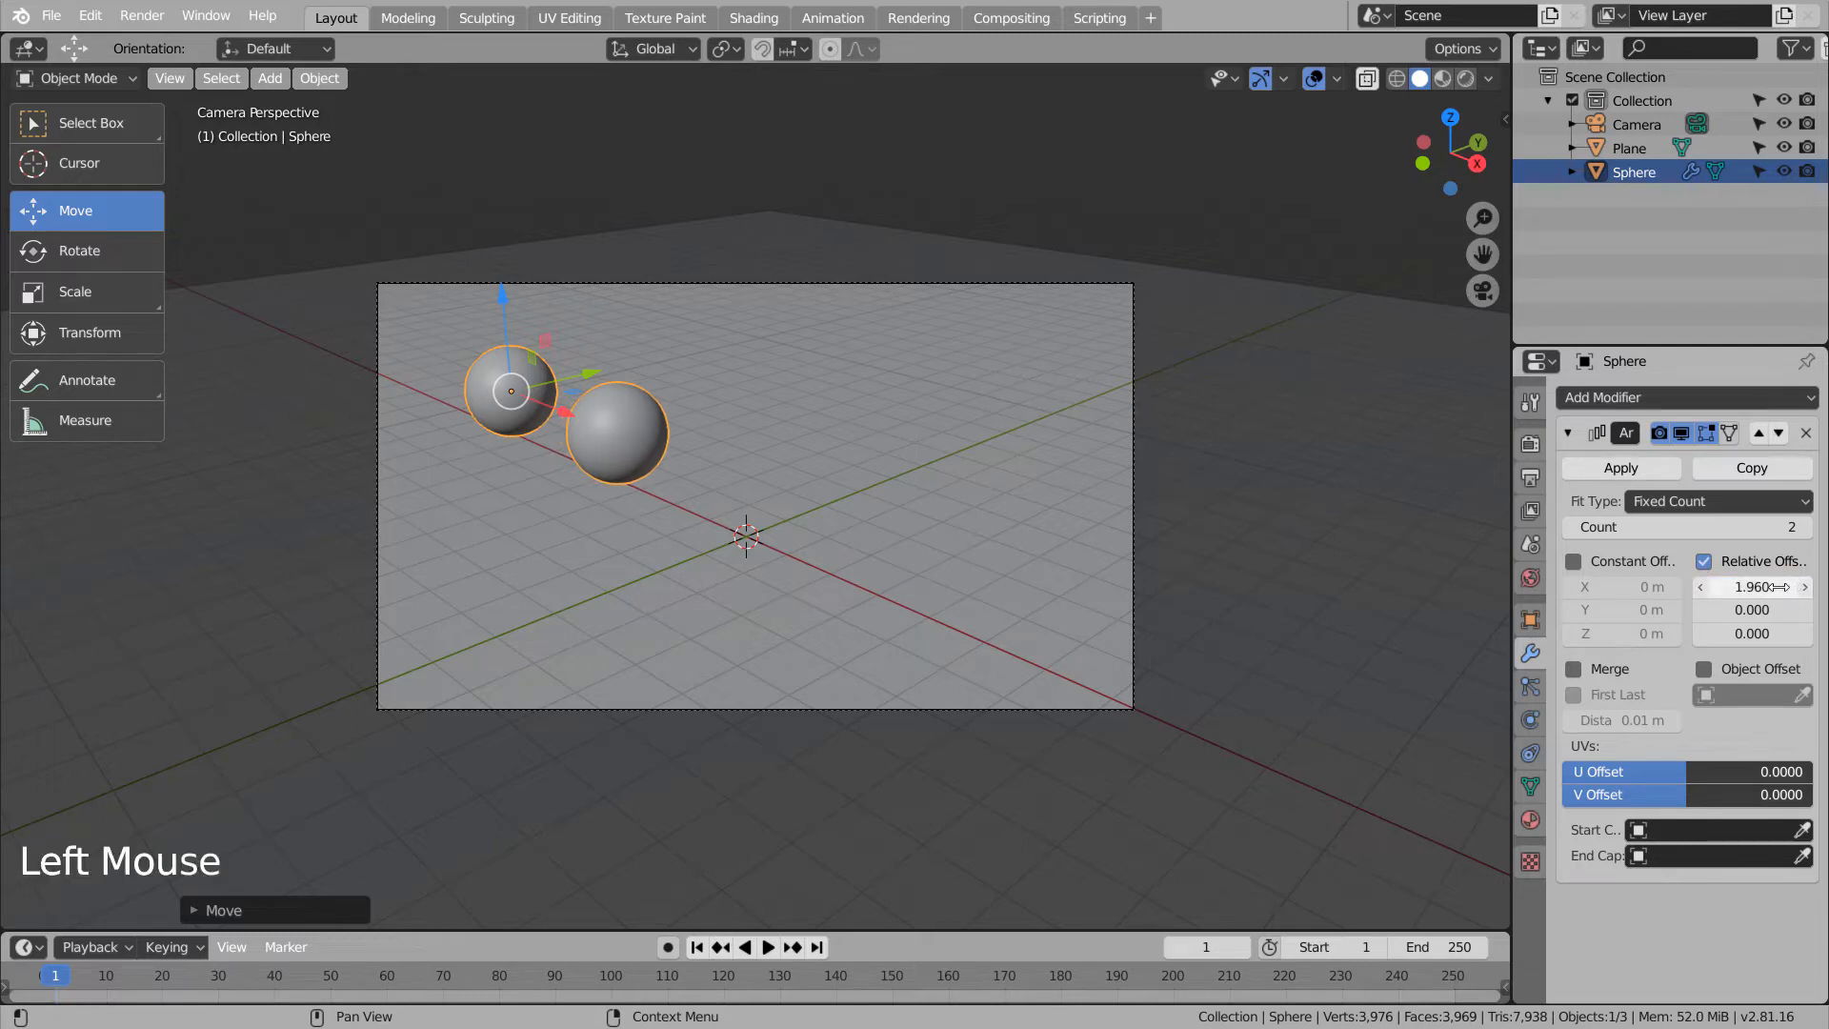
pyautogui.keyDown('shift'); pyautogui.moveTo(1767, 587); pyautogui.dragTo(1781, 587); pyautogui.keyUp('shift')
pyautogui.moveTo(1781, 587); pyautogui.dragTo(1763, 587)
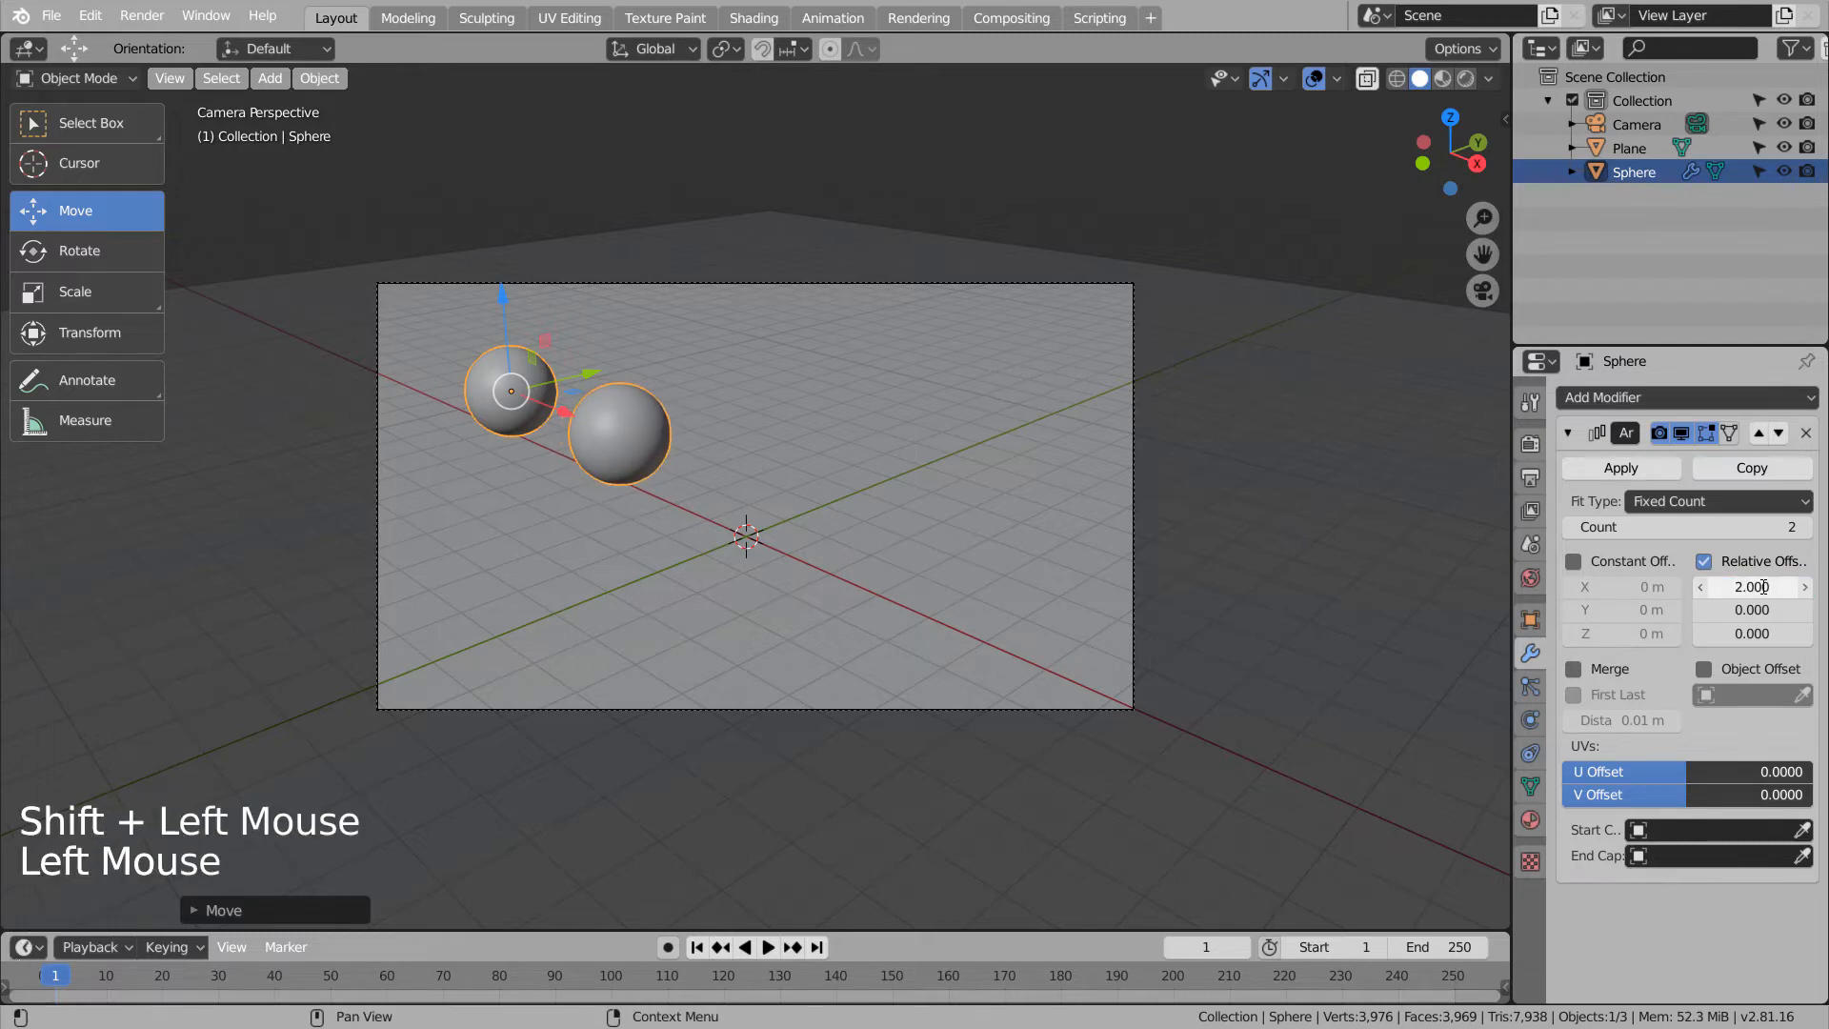
pyautogui.click(1803, 527)
pyautogui.click(1803, 527)
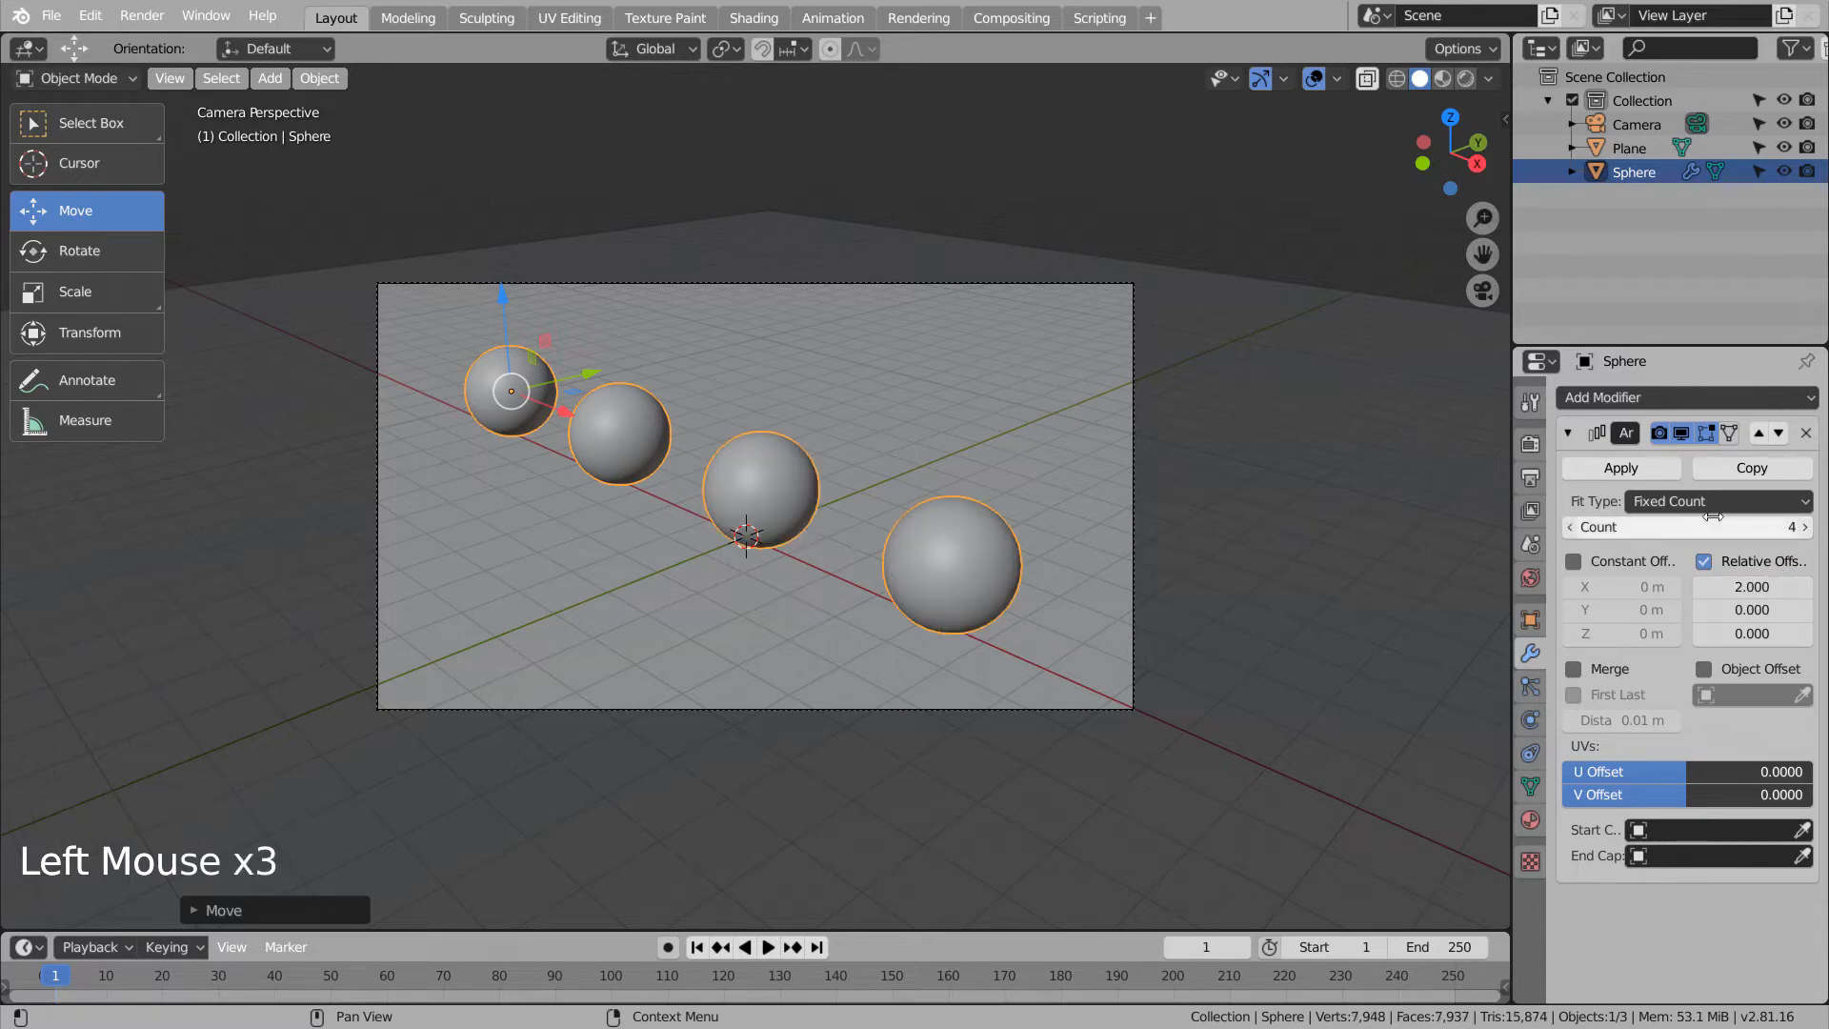
# Add a second Array modifier to the sphere with a relative offset of 0 on X and 1 on Y.
pyautogui.click(1662, 398)
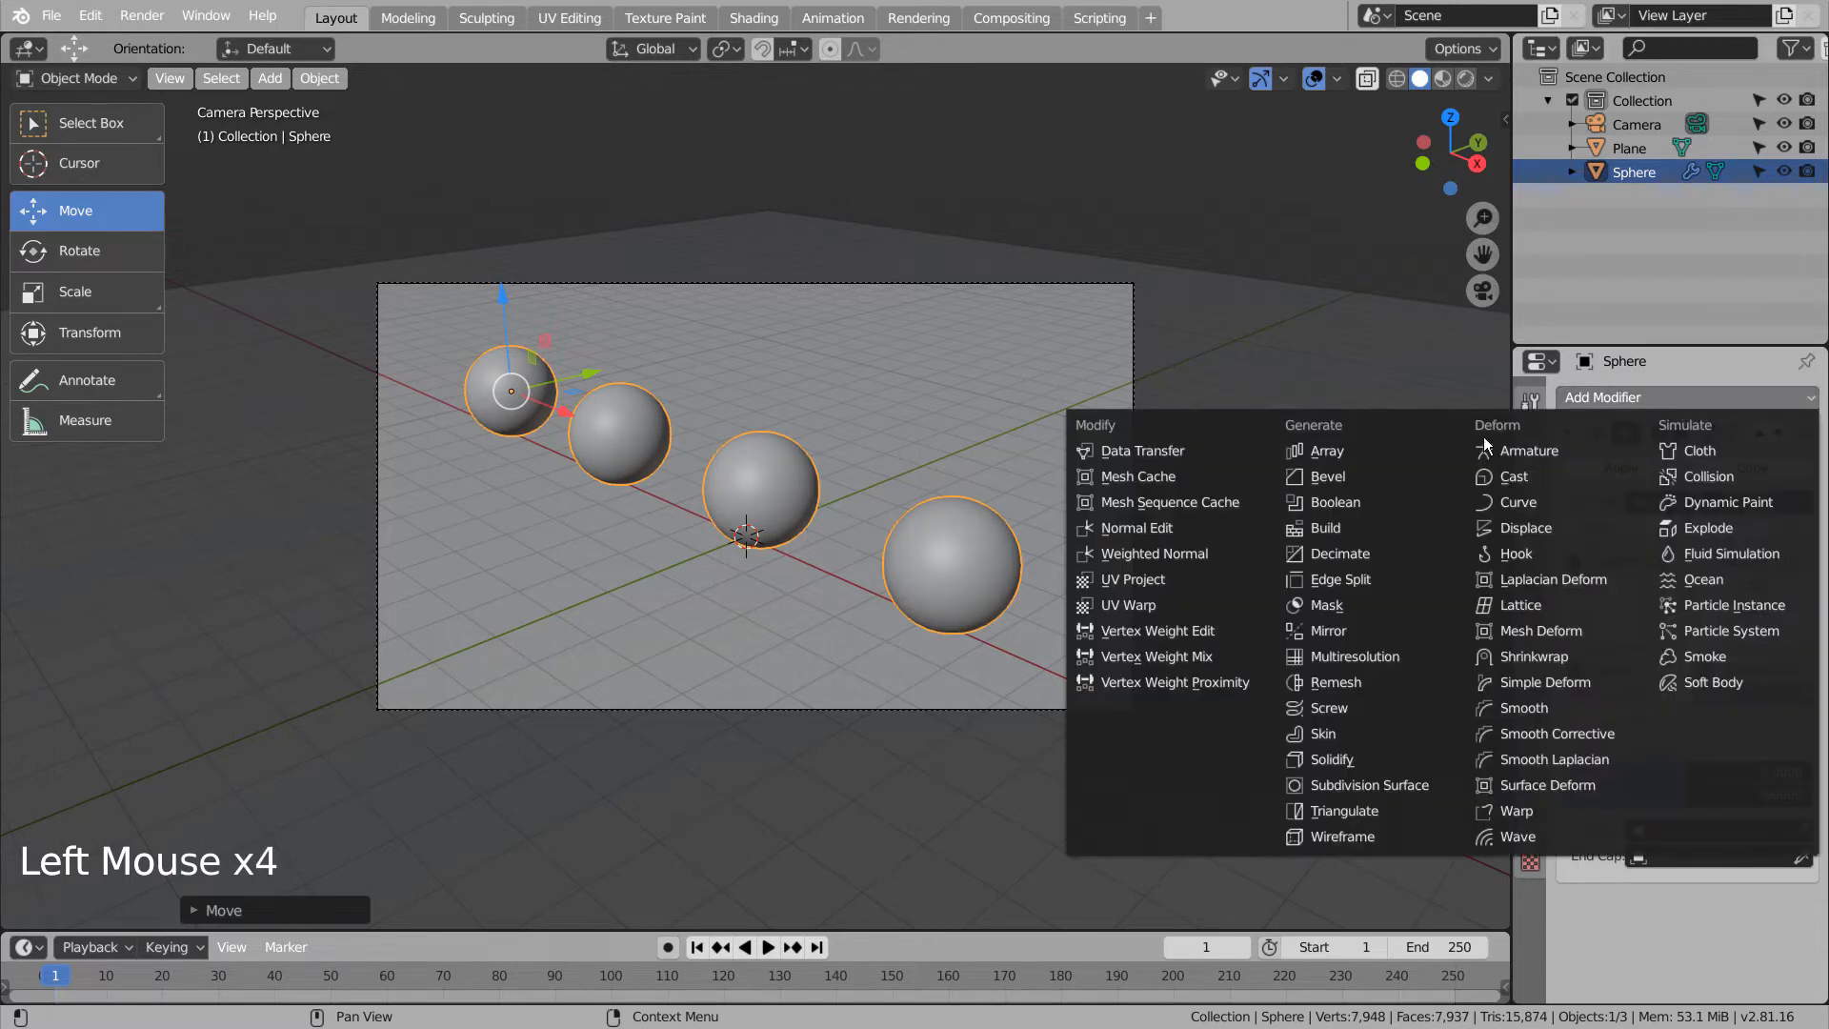
pyautogui.click(1326, 451)
pyautogui.scroll(-12, 1758, 833)
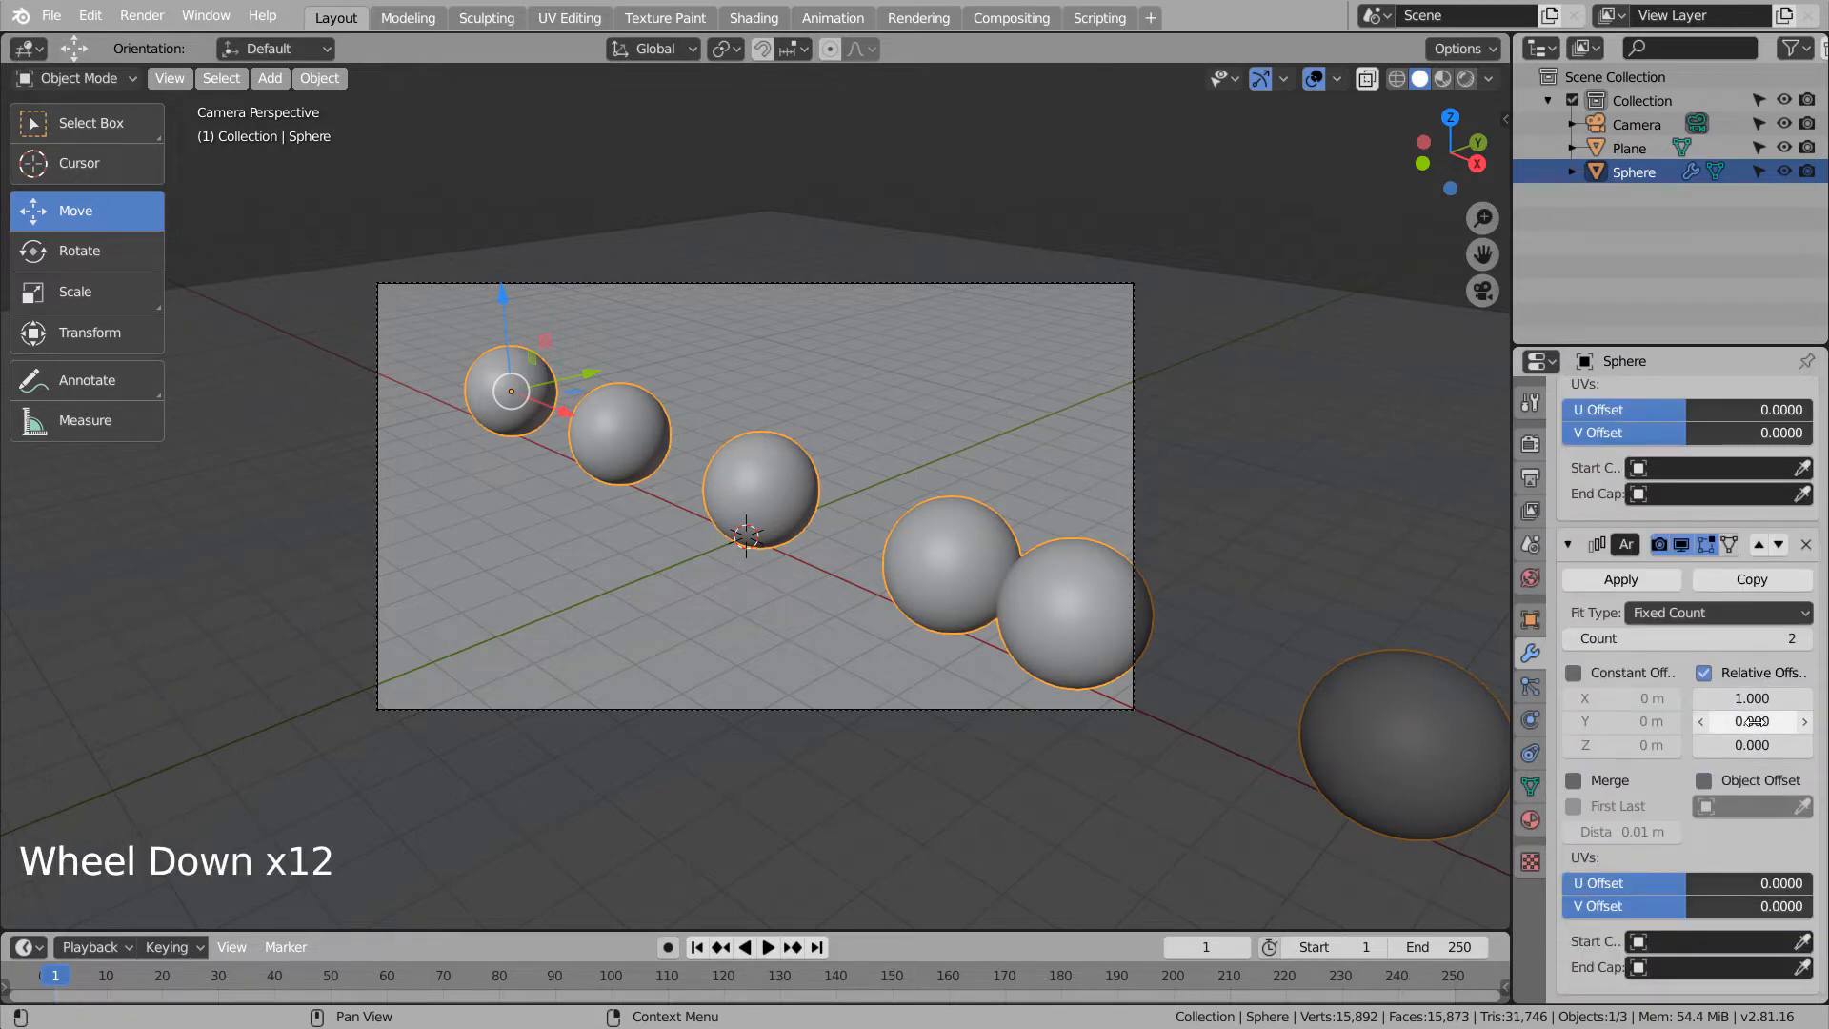
pyautogui.moveTo(1756, 721); pyautogui.dragTo(1781, 721)
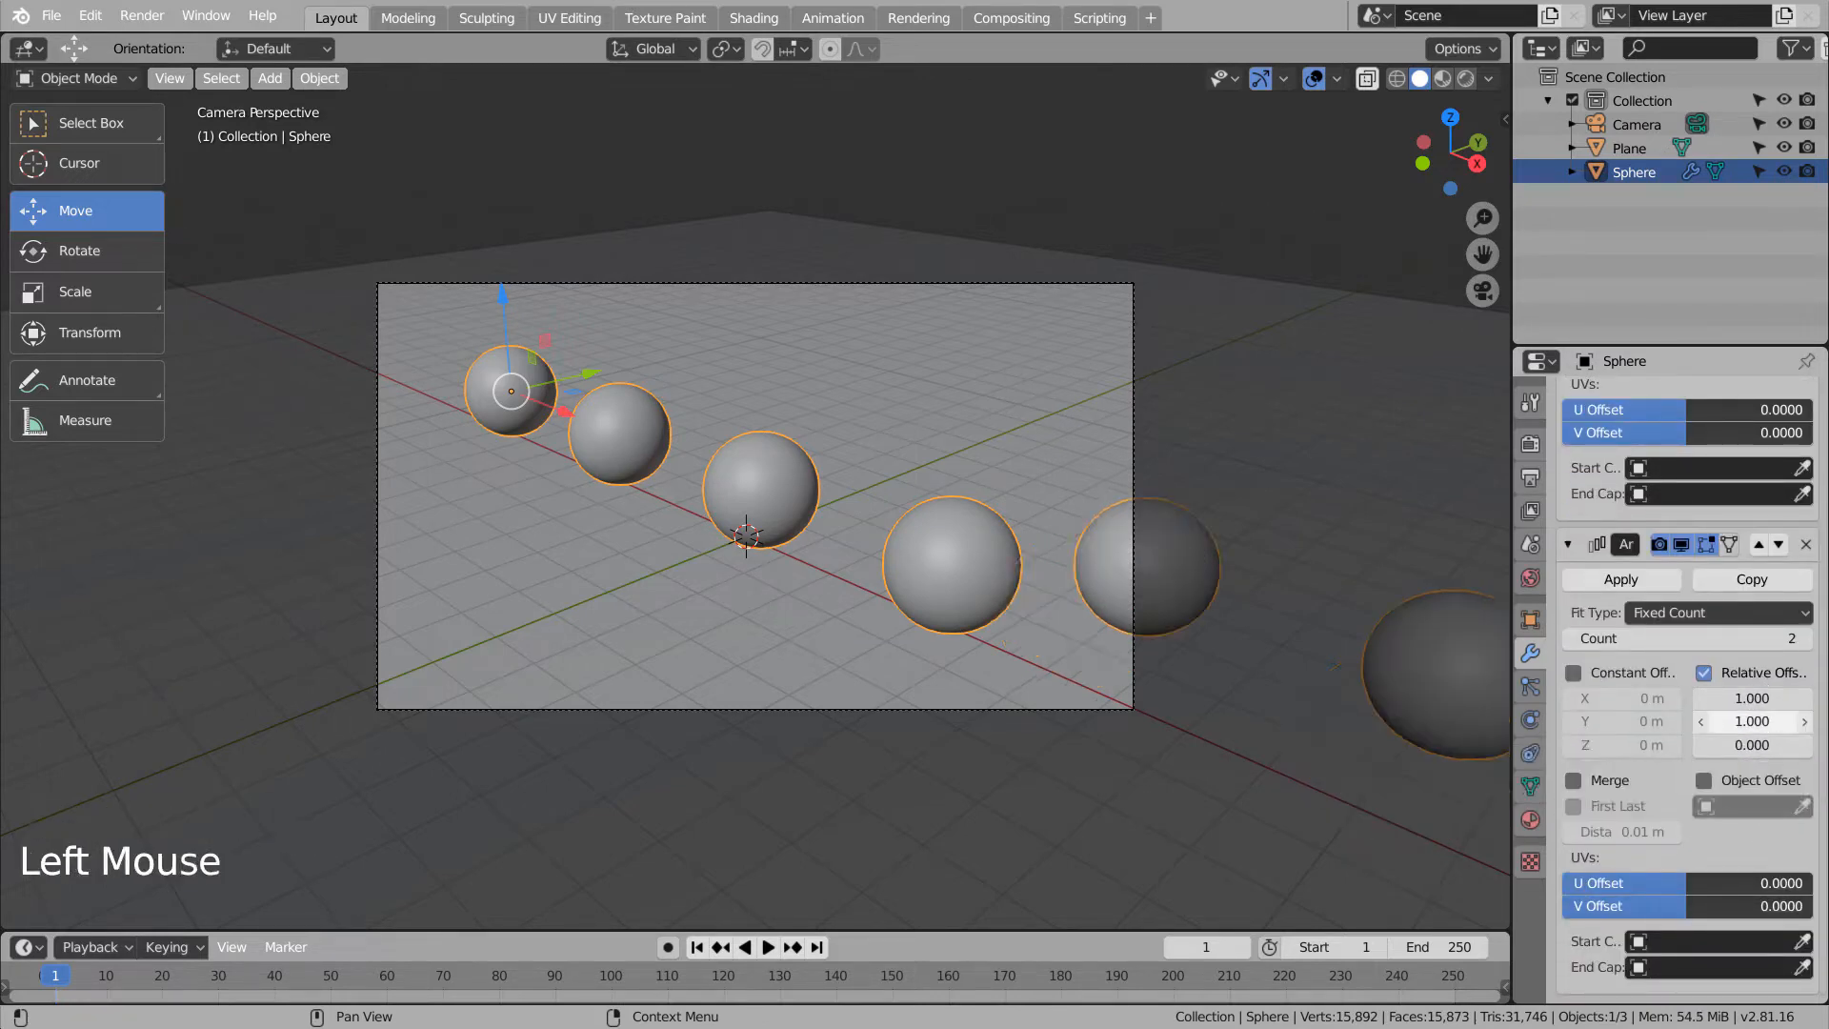
pyautogui.click(1720, 698)
pyautogui.write('0')
pyautogui.press('Return')
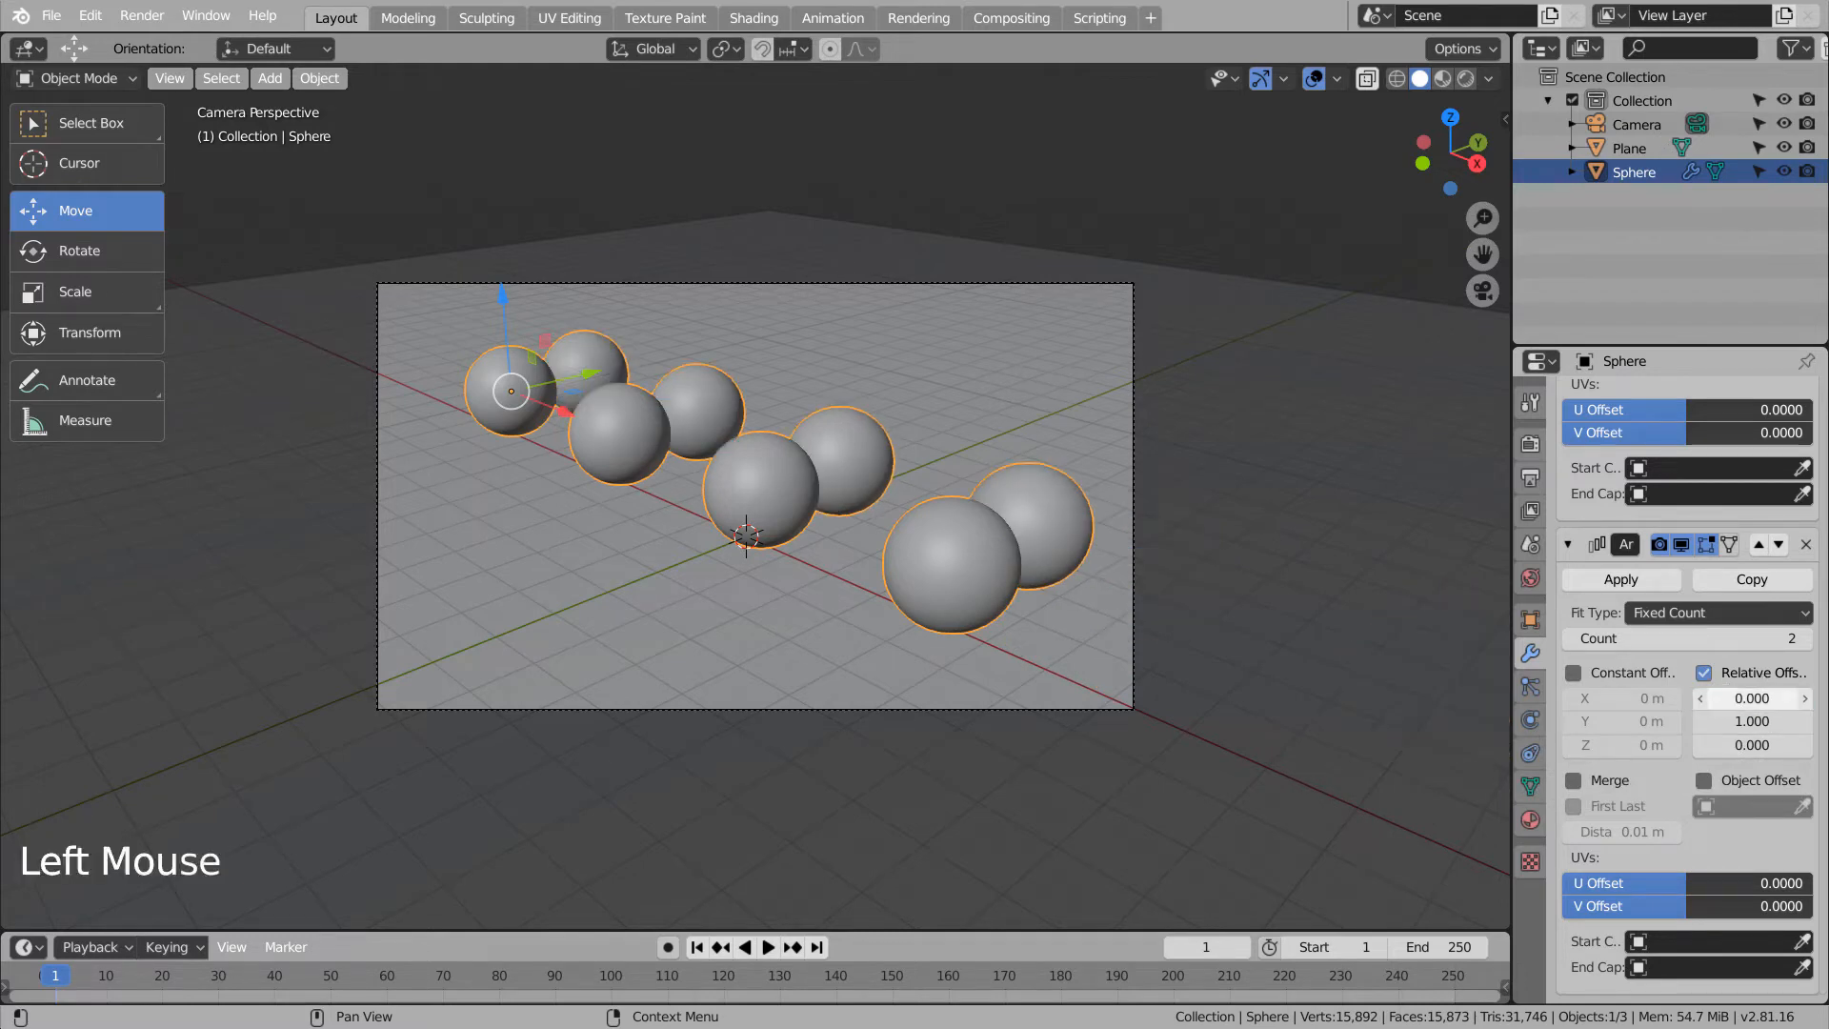
# Set the second array's relative Y offset to 3 and shift the spheres backward along the Y axis.
pyautogui.doubleClick(1729, 721)
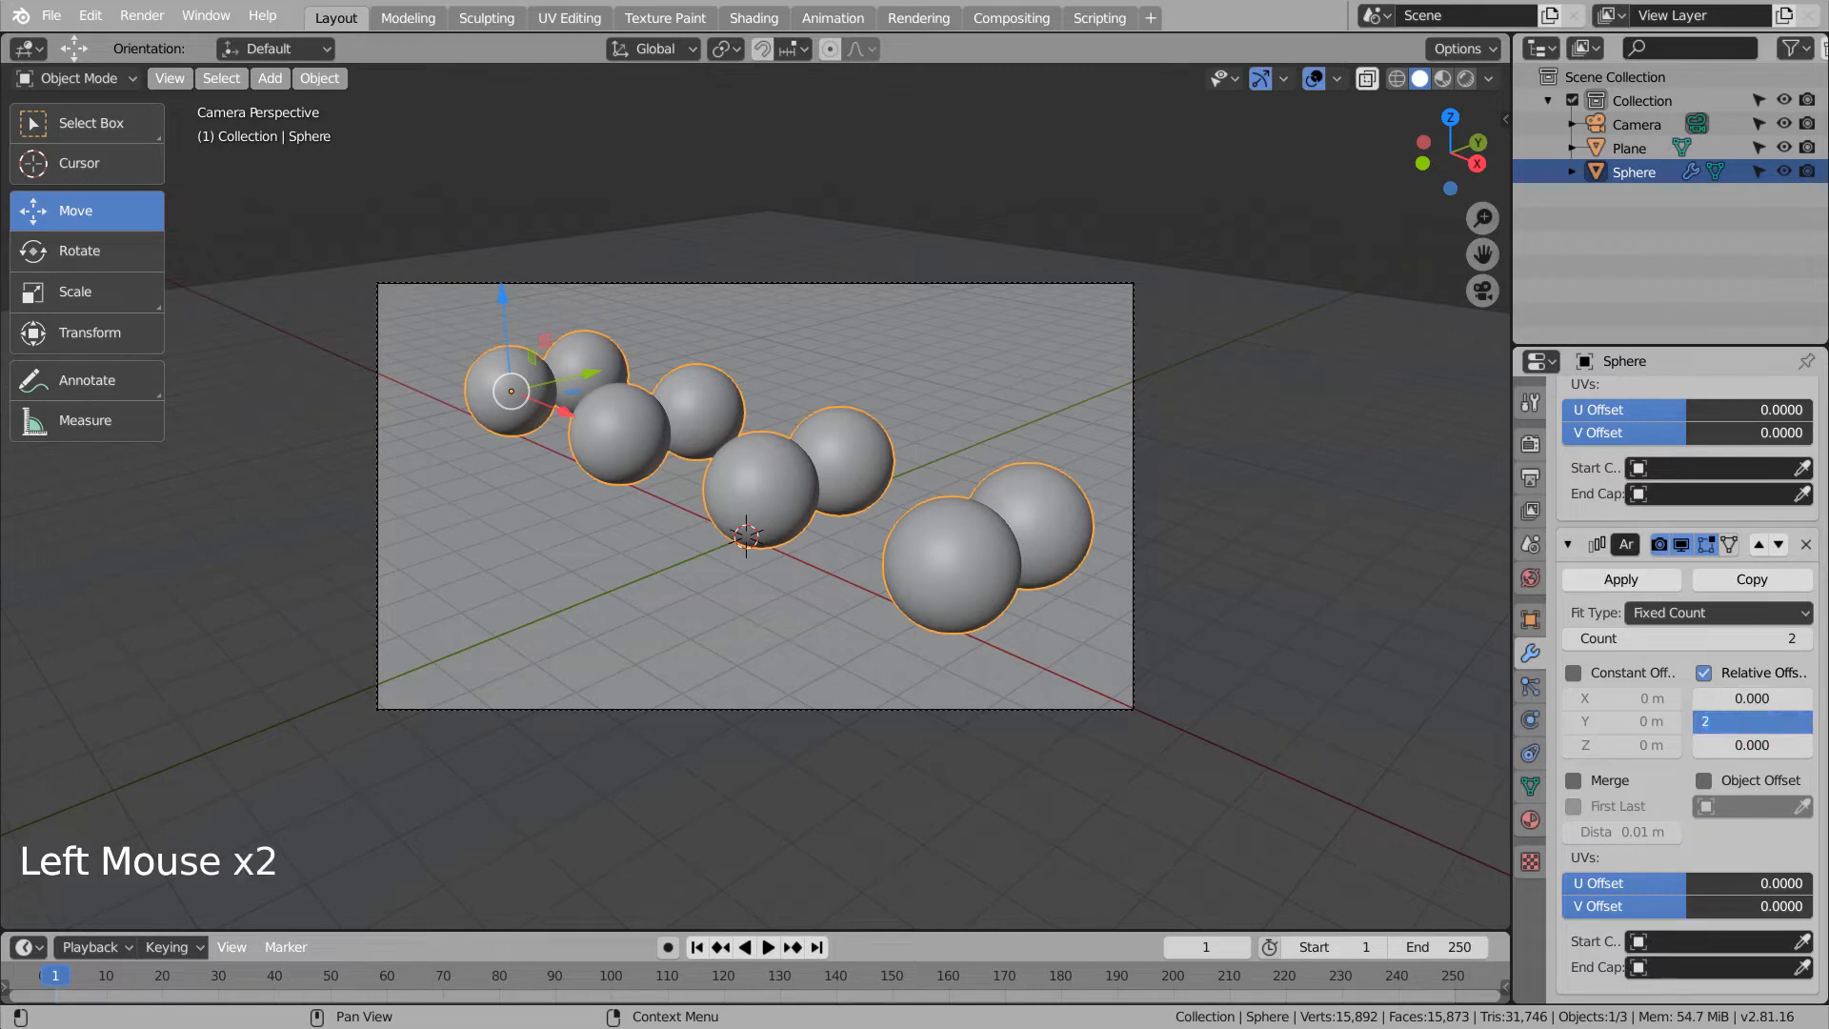
pyautogui.write('2')
pyautogui.press('Return')
pyautogui.click(1803, 721)
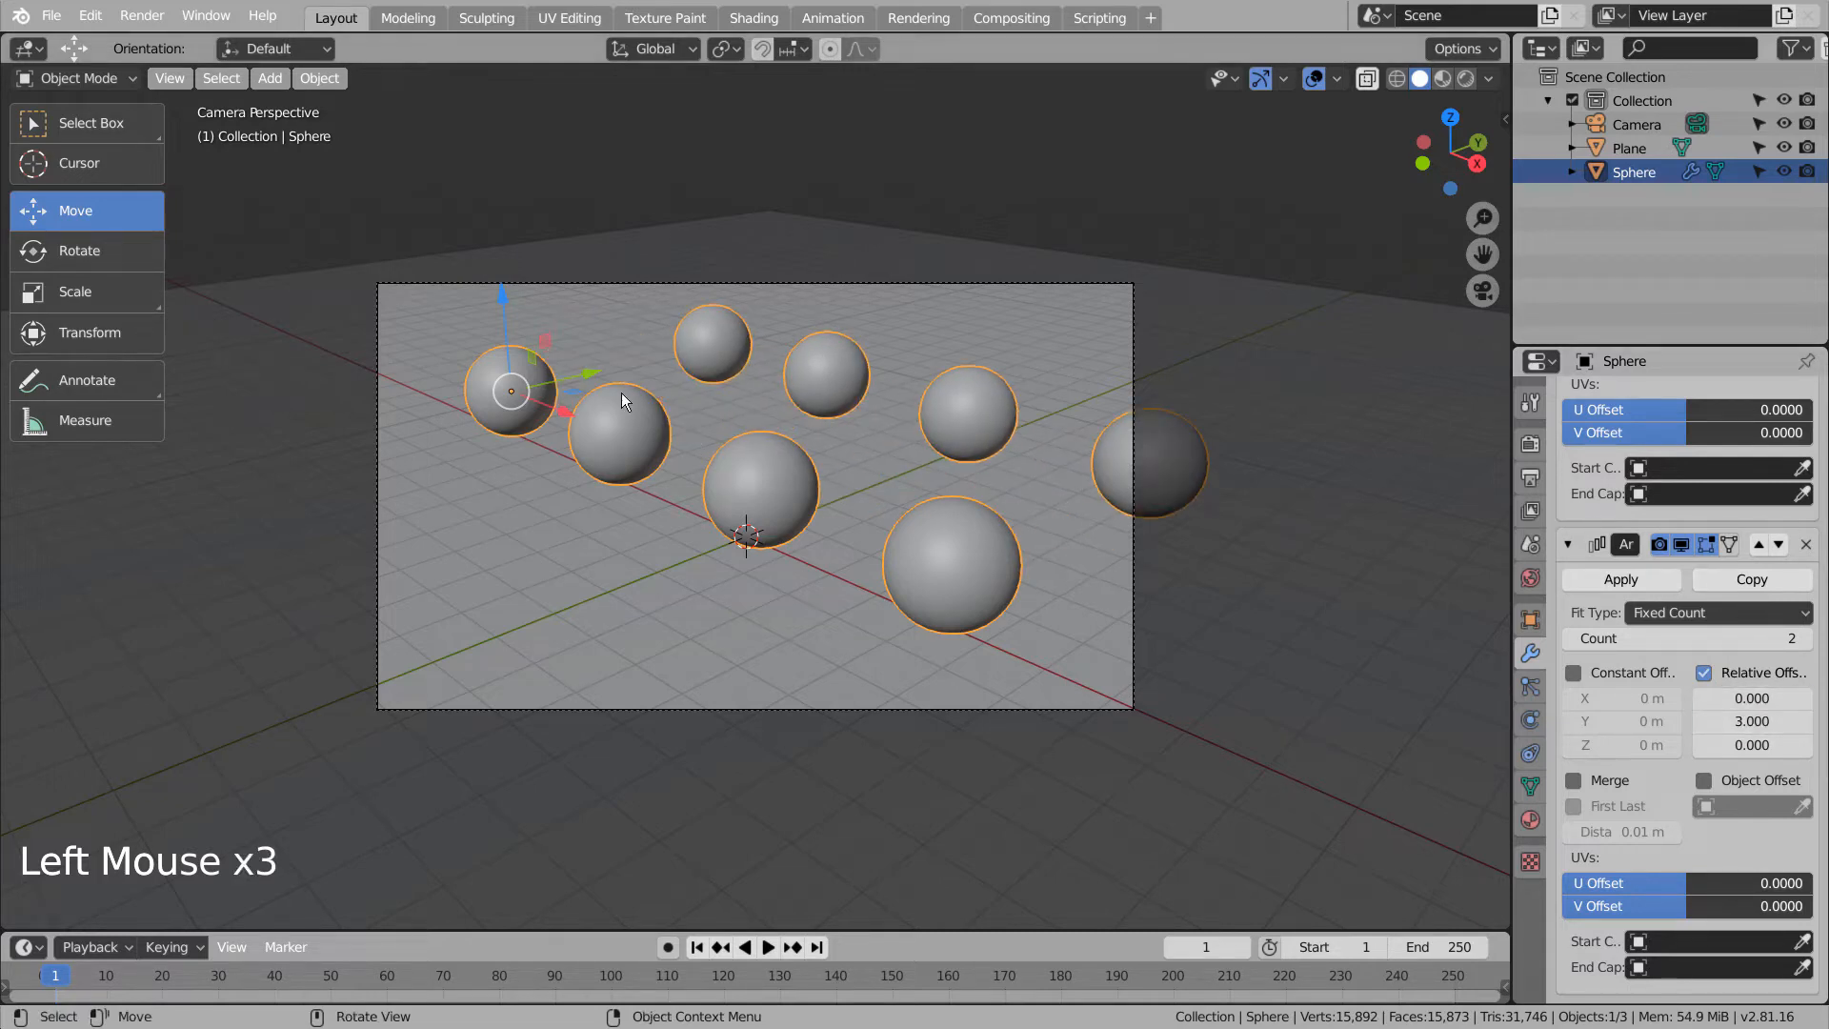
pyautogui.moveTo(589, 377); pyautogui.dragTo(602, 479)
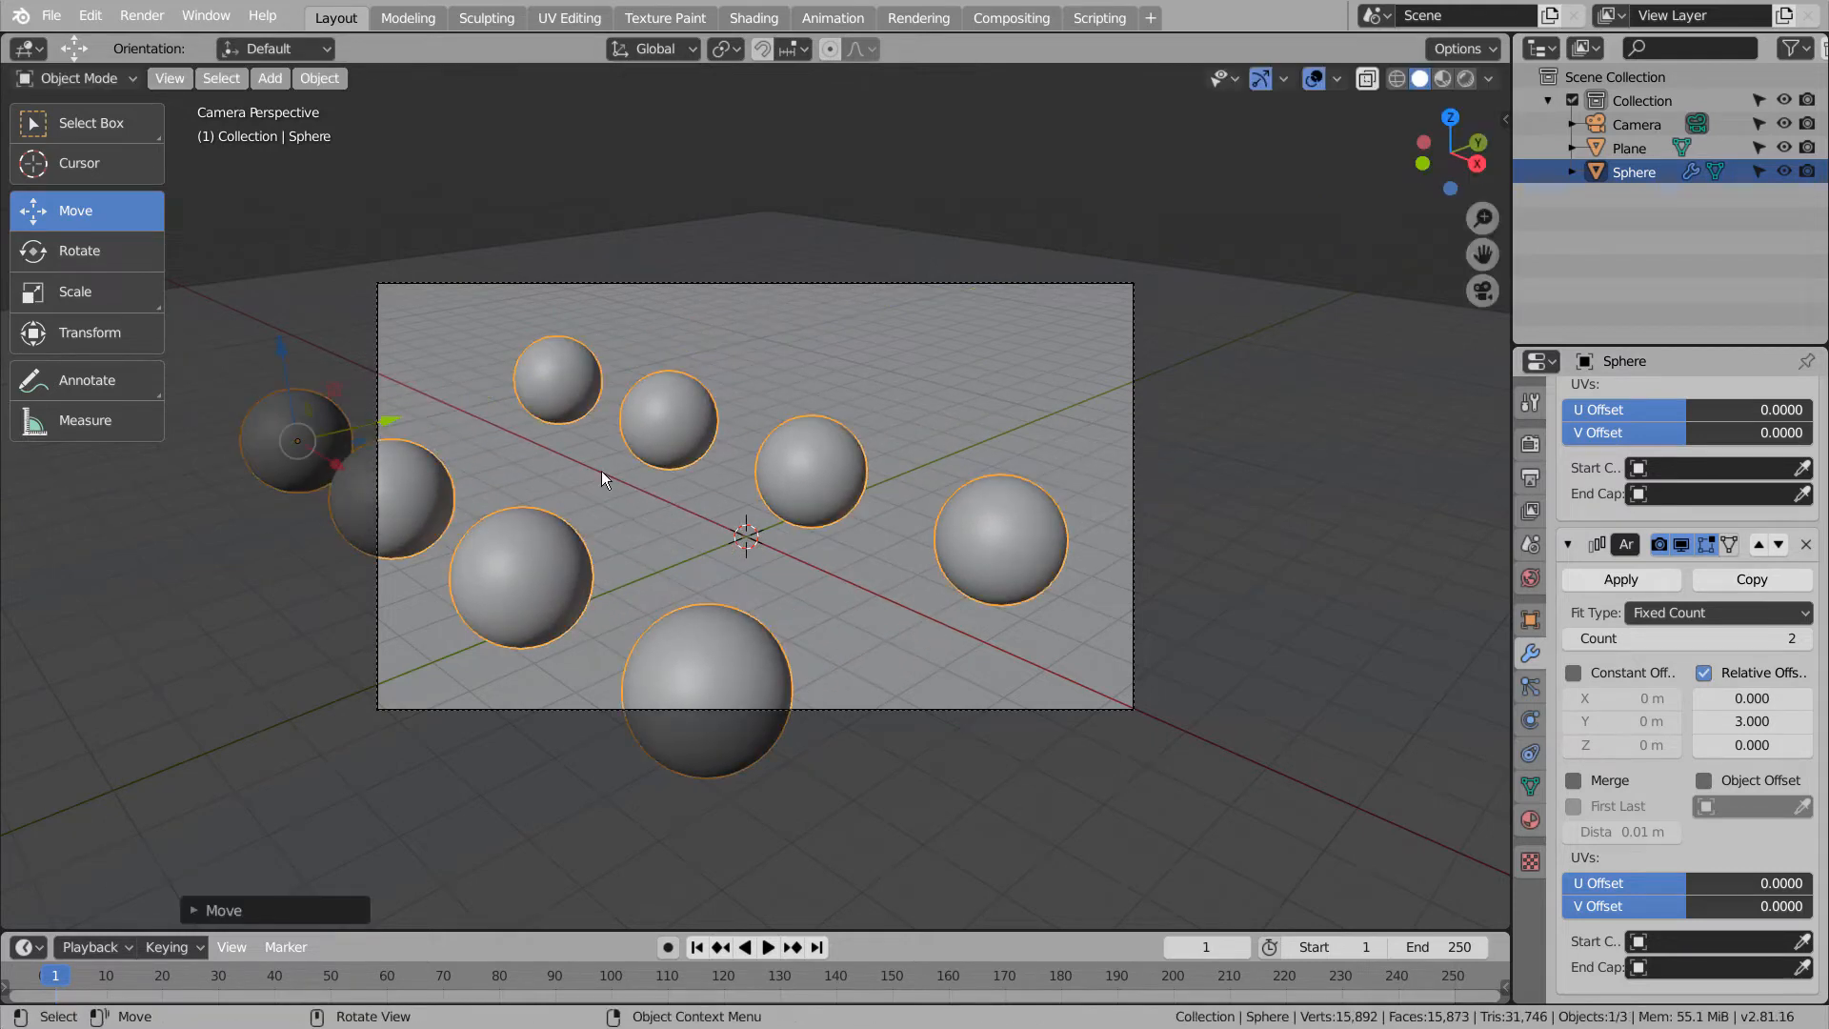
# Set the second array to a count of 3 and Y offset of 2, and recentre the spheres along the Y axis.
pyautogui.moveTo(1686, 638); pyautogui.dragTo(1700, 634)
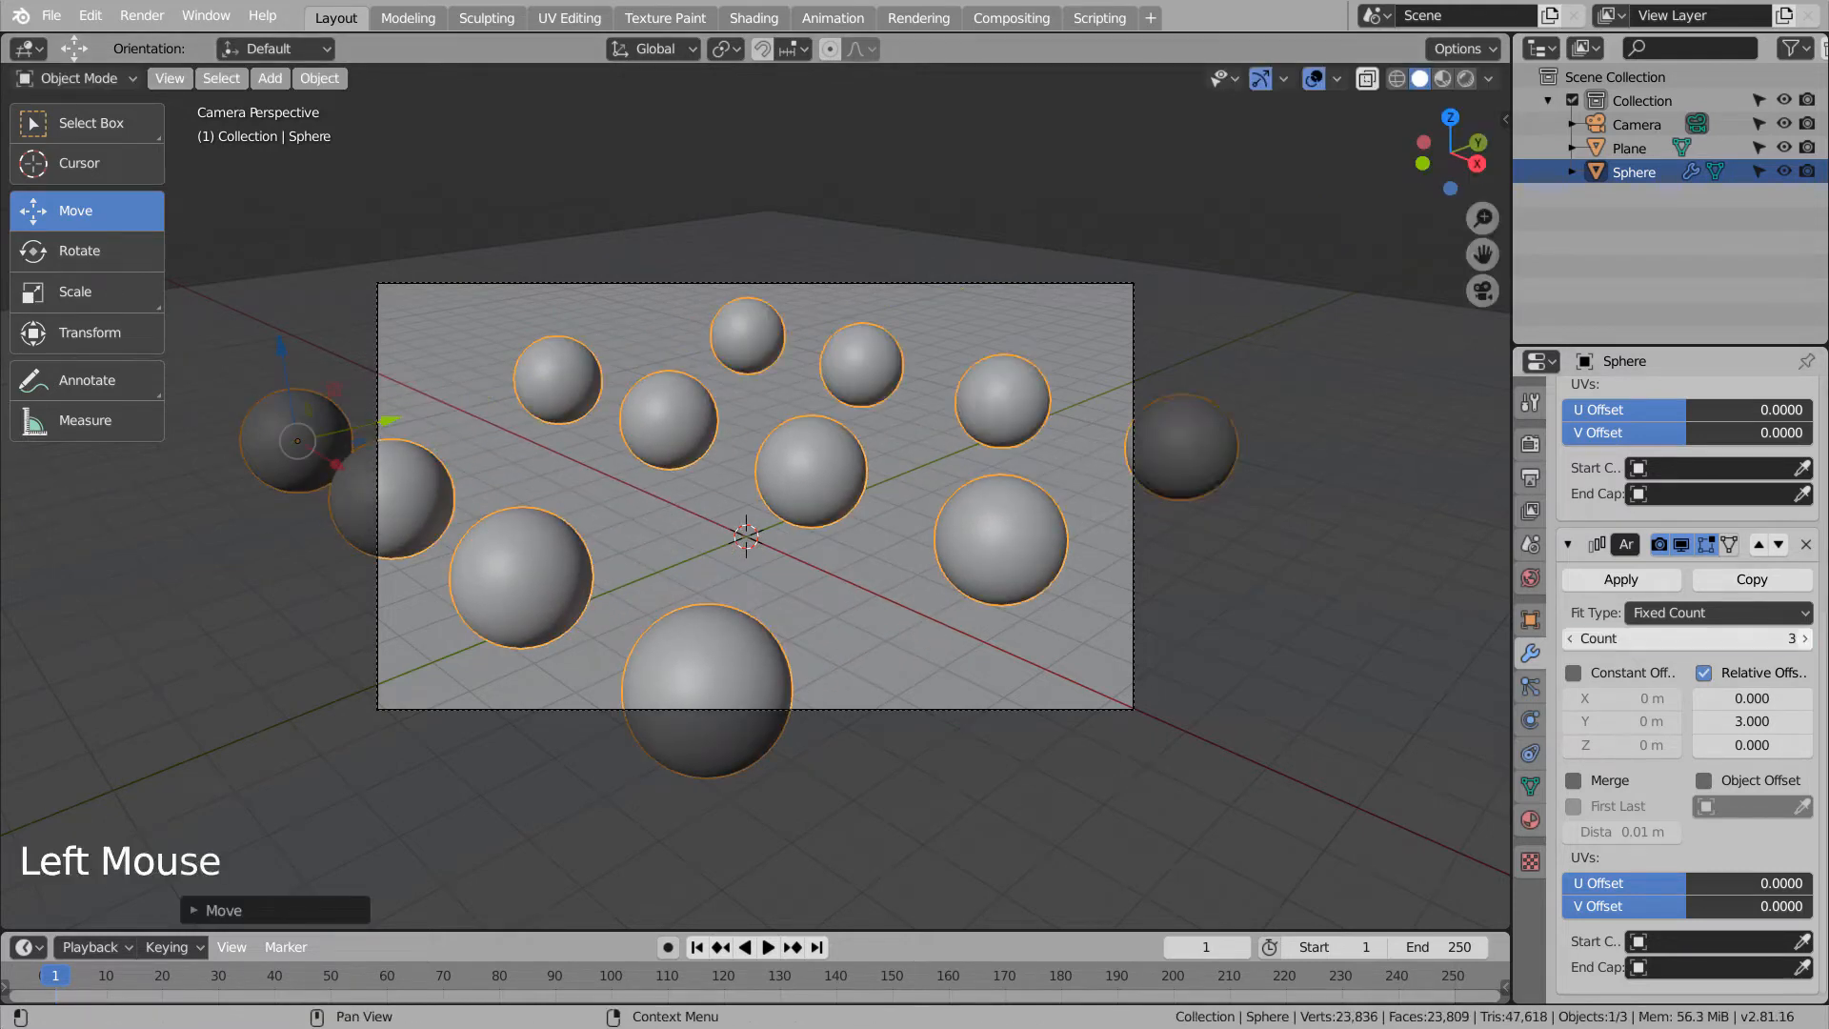
pyautogui.moveTo(1752, 721)
pyautogui.keyDown('shift'); pyautogui.mouseDown()
pyautogui.moveTo(1710, 721)
pyautogui.moveTo(1736, 721)
pyautogui.mouseUp(); pyautogui.keyUp('shift')
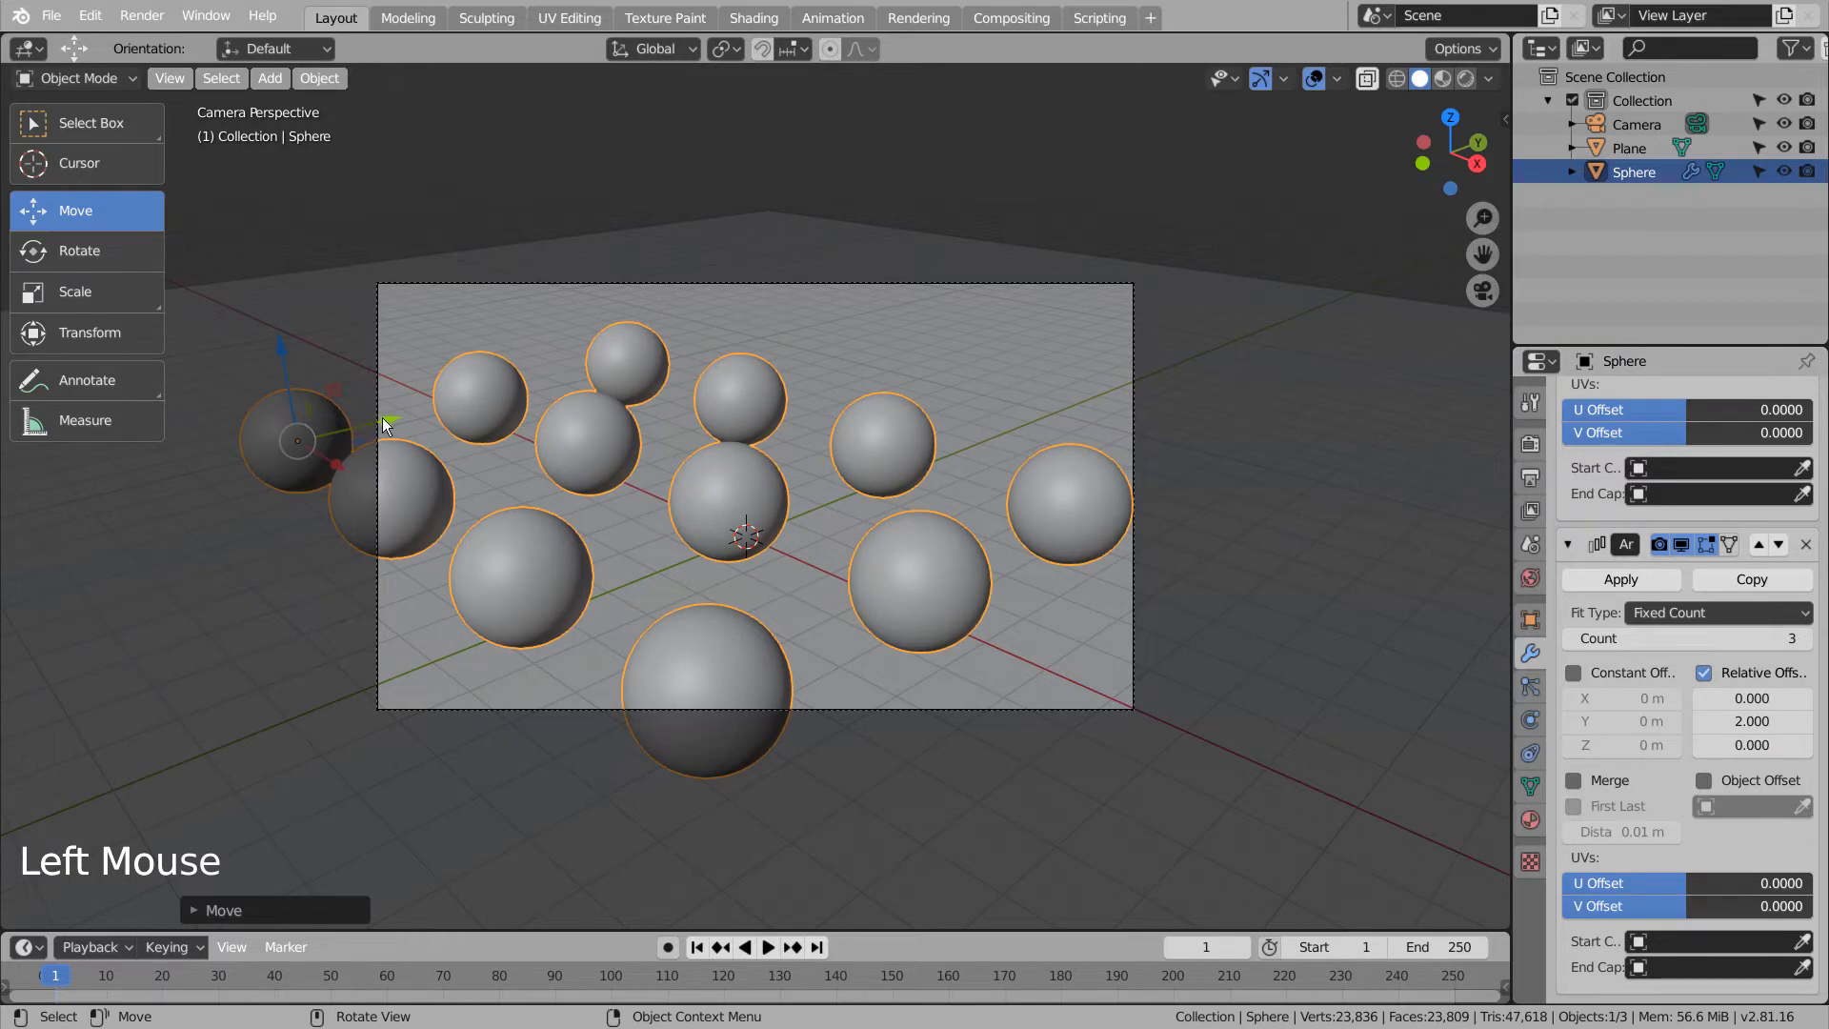
pyautogui.moveTo(385, 425); pyautogui.dragTo(474, 400)
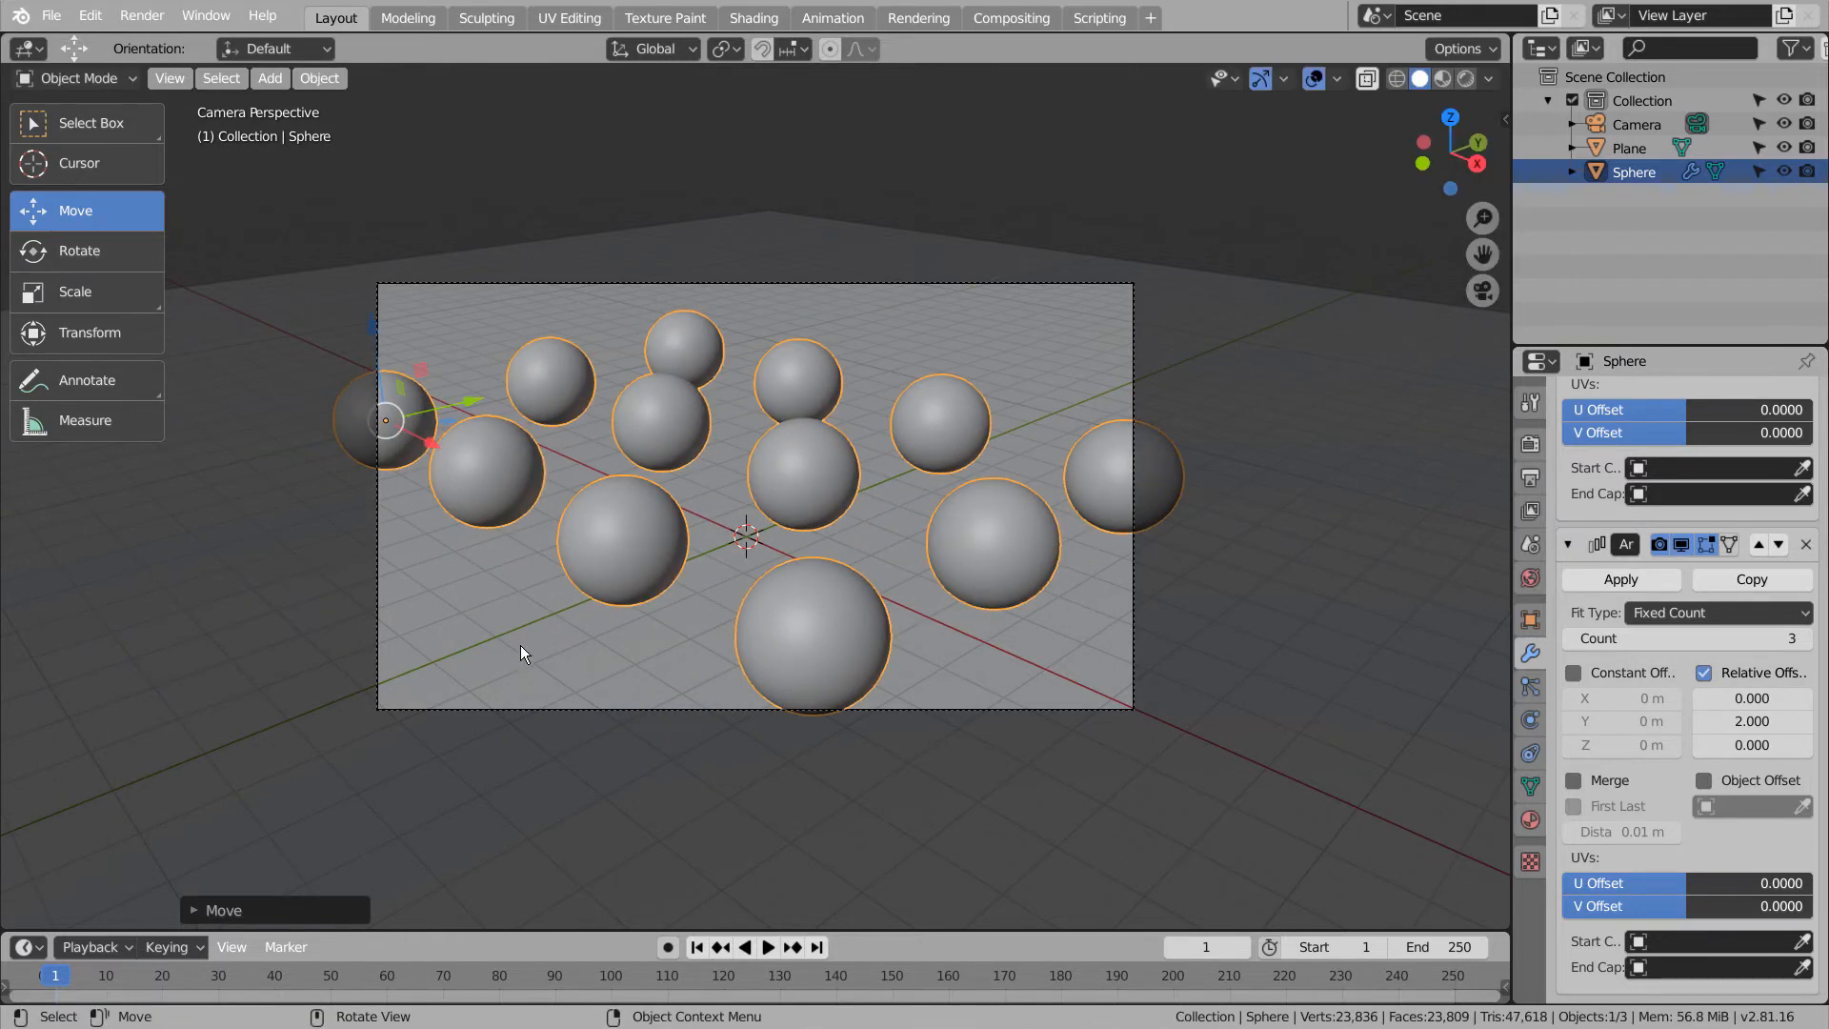
# Give the ground plane a new material with a white Base Color, Metallic about 0.9 and Roughness about 0.12.
pyautogui.click(521, 648)
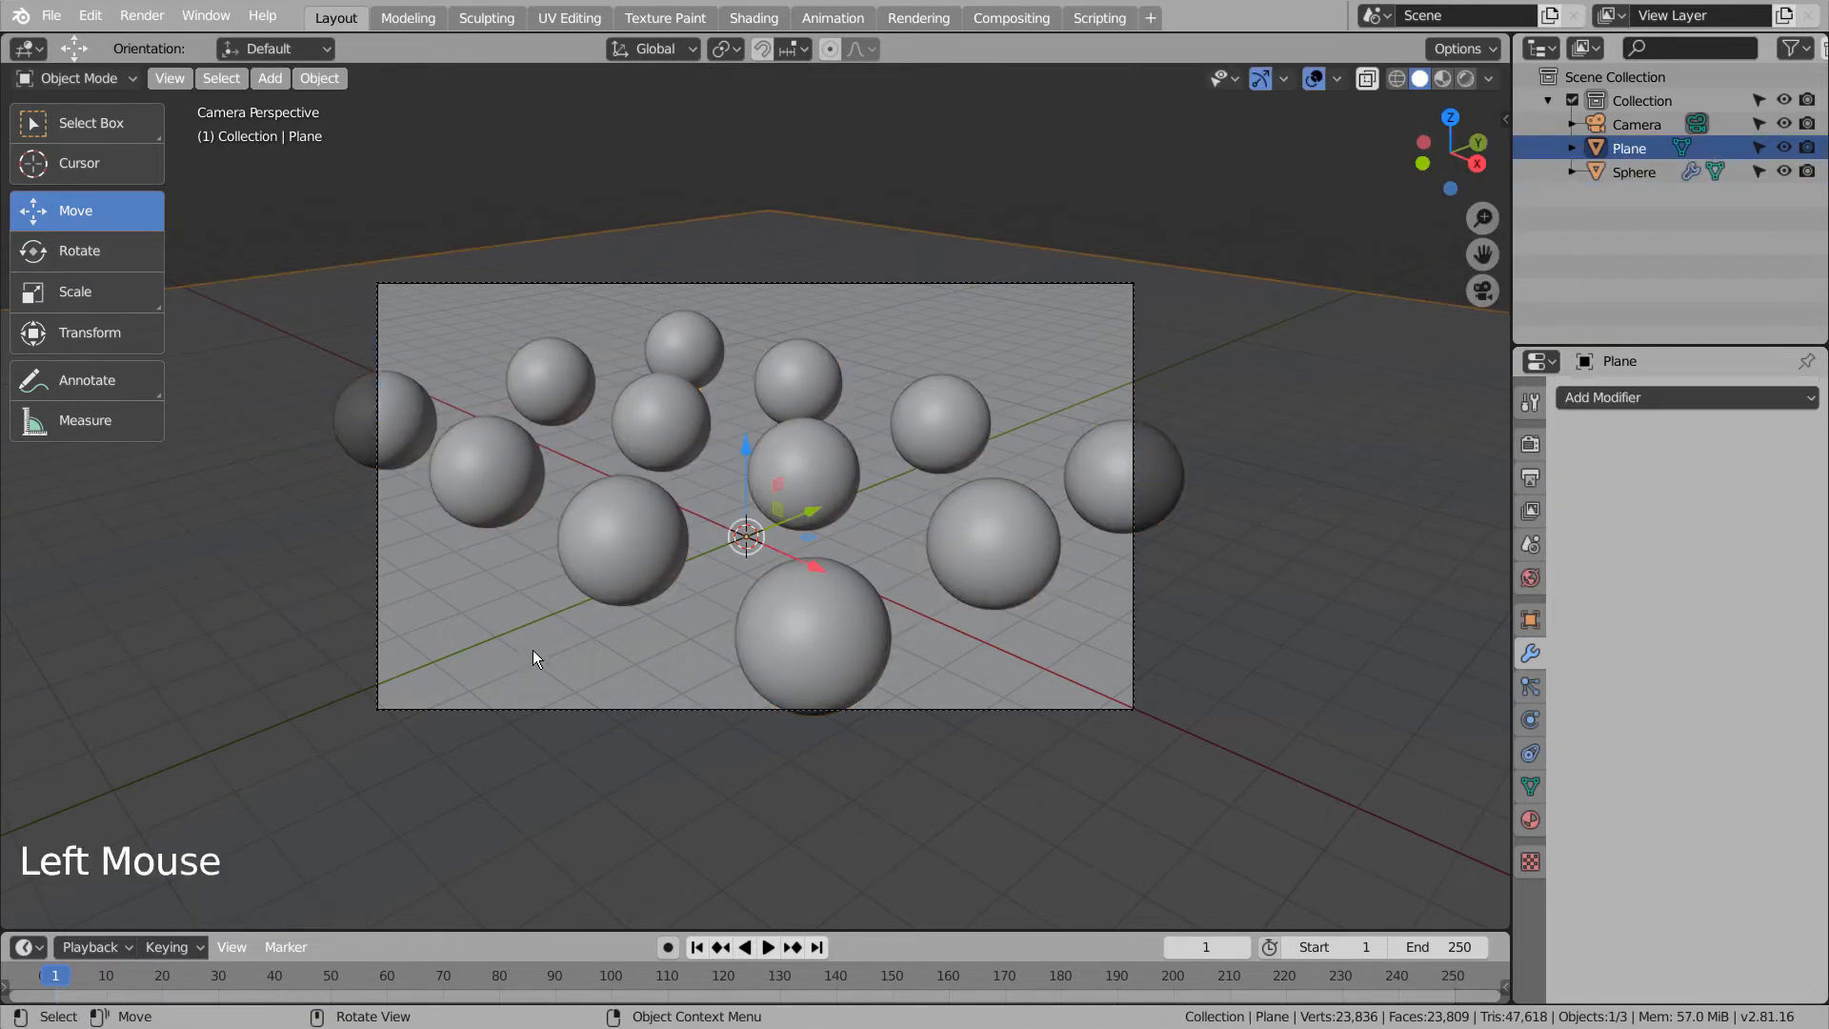
pyautogui.click(1706, 402)
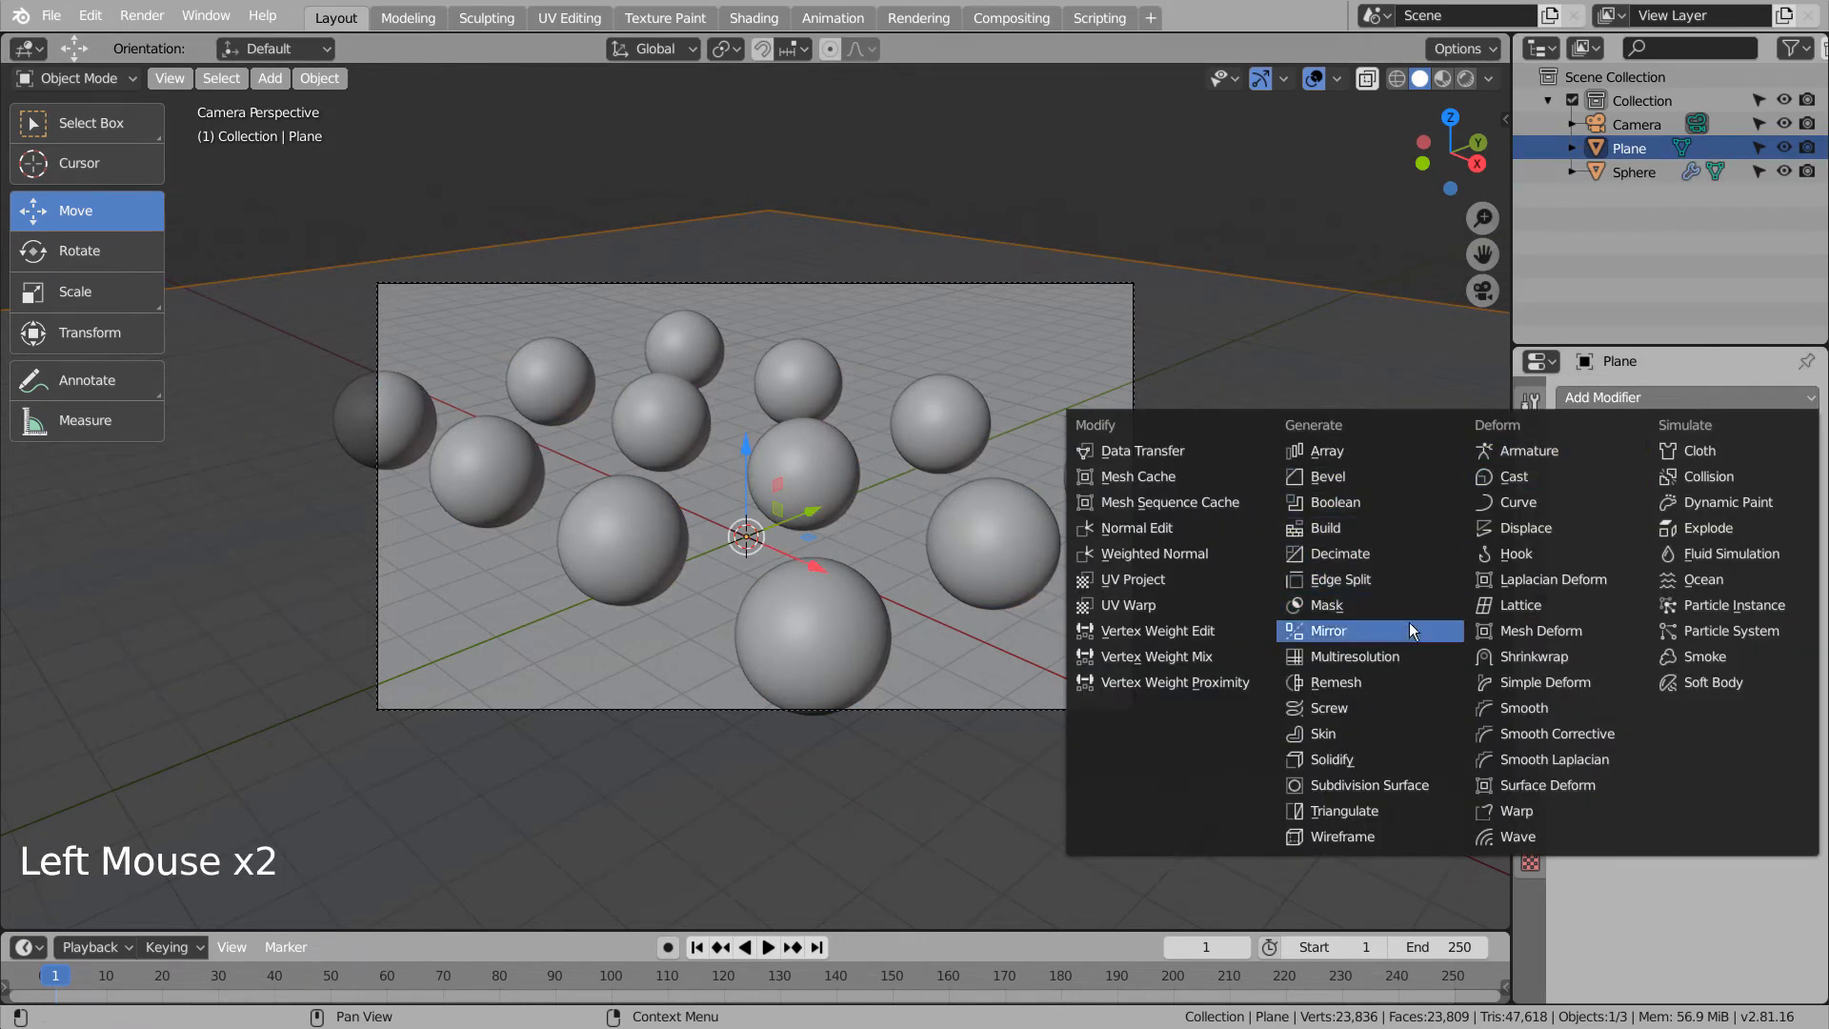
pyautogui.click(1529, 819)
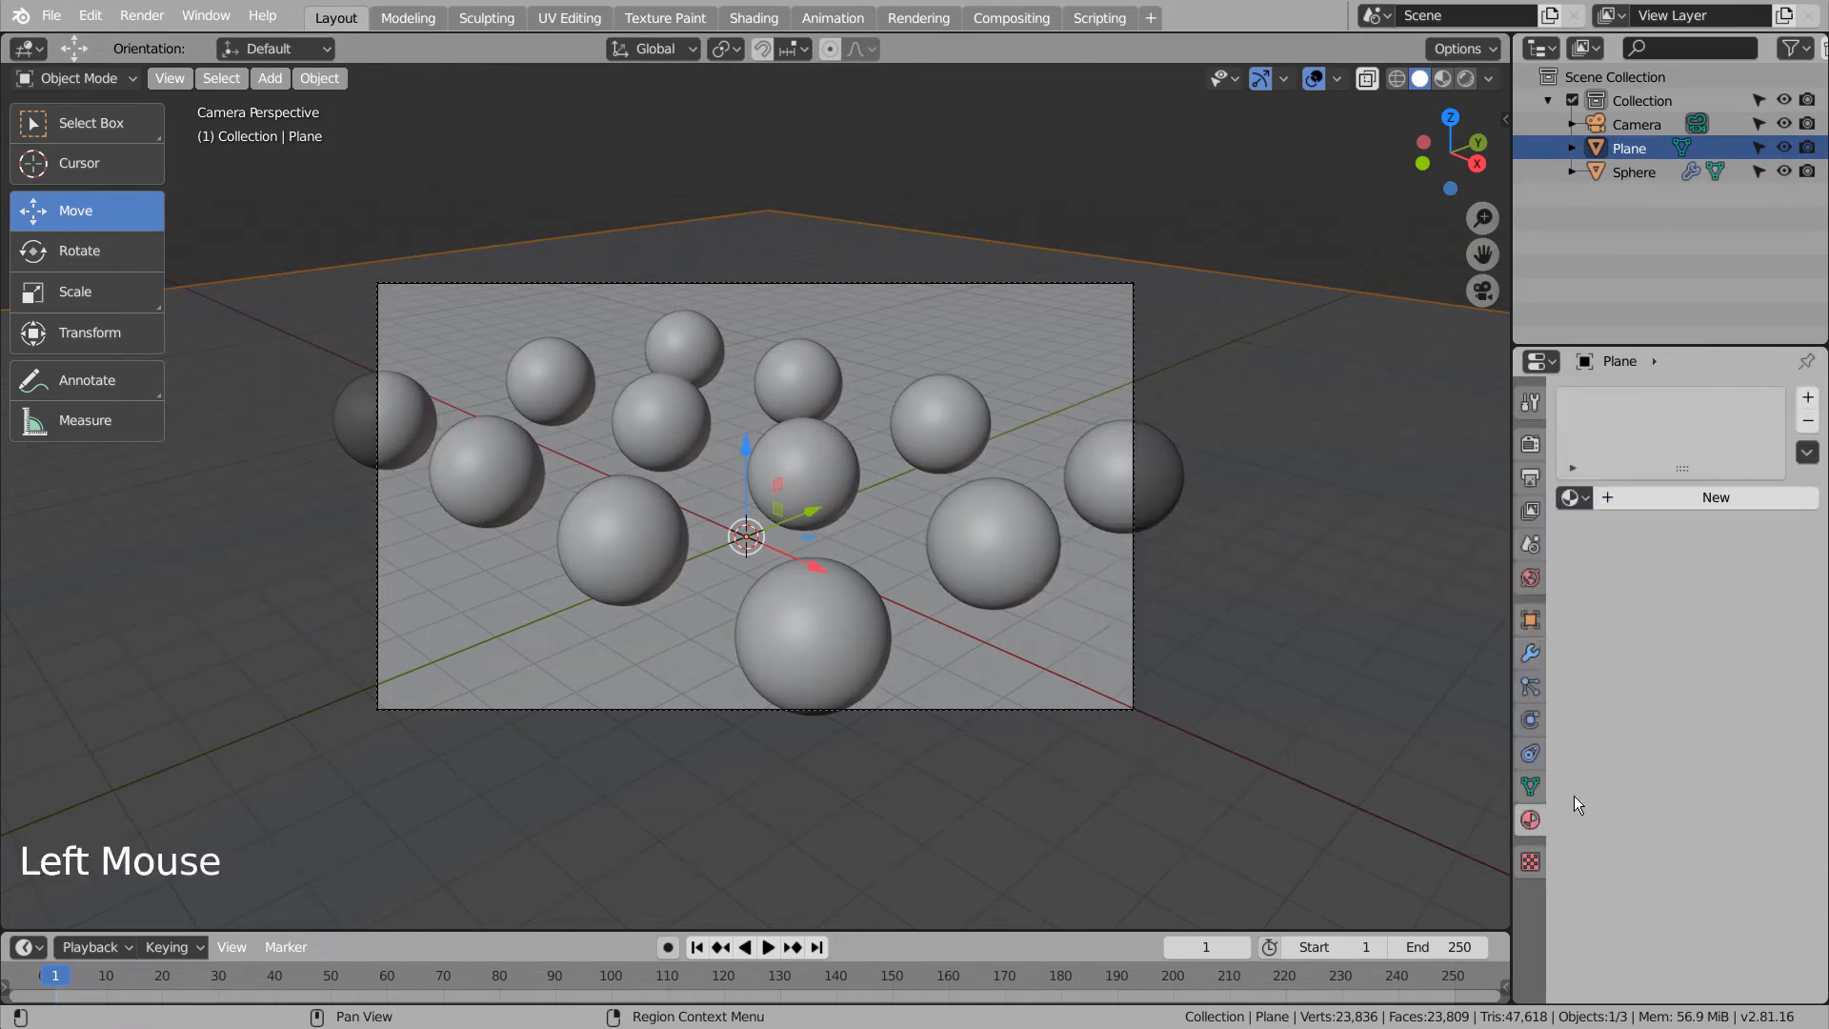
pyautogui.click(1713, 496)
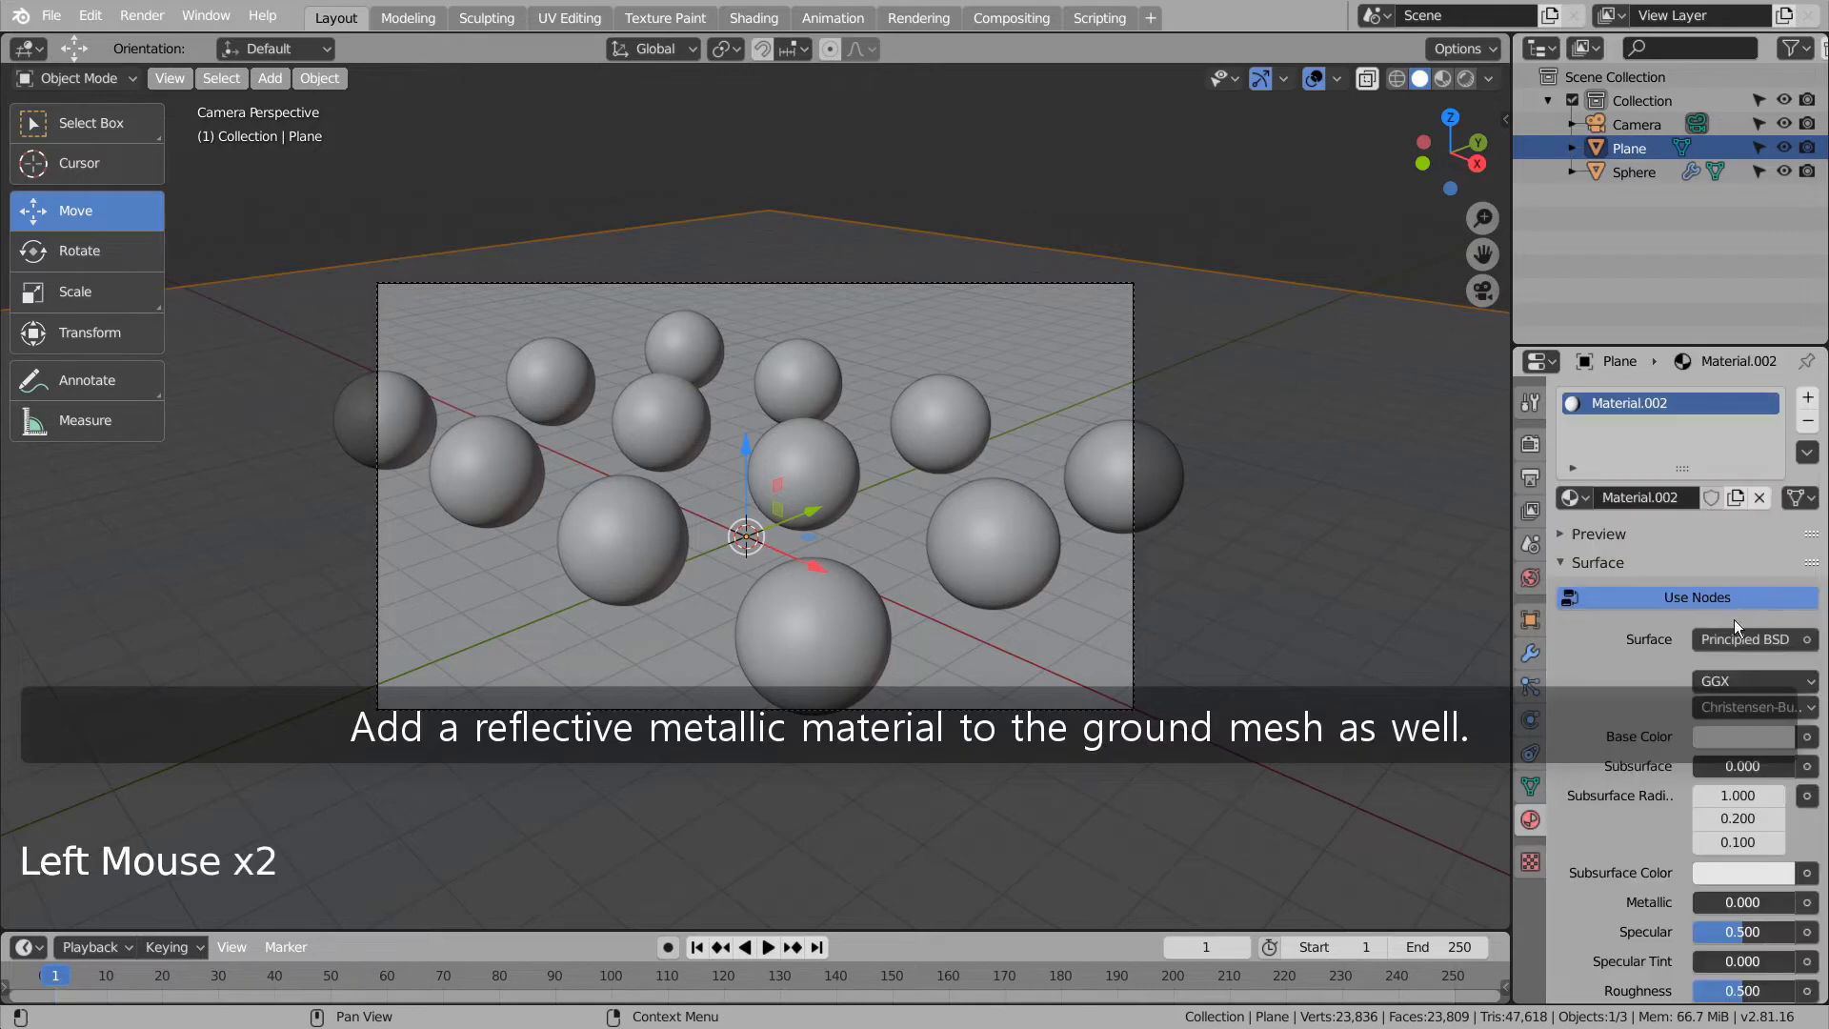
pyautogui.click(1747, 737)
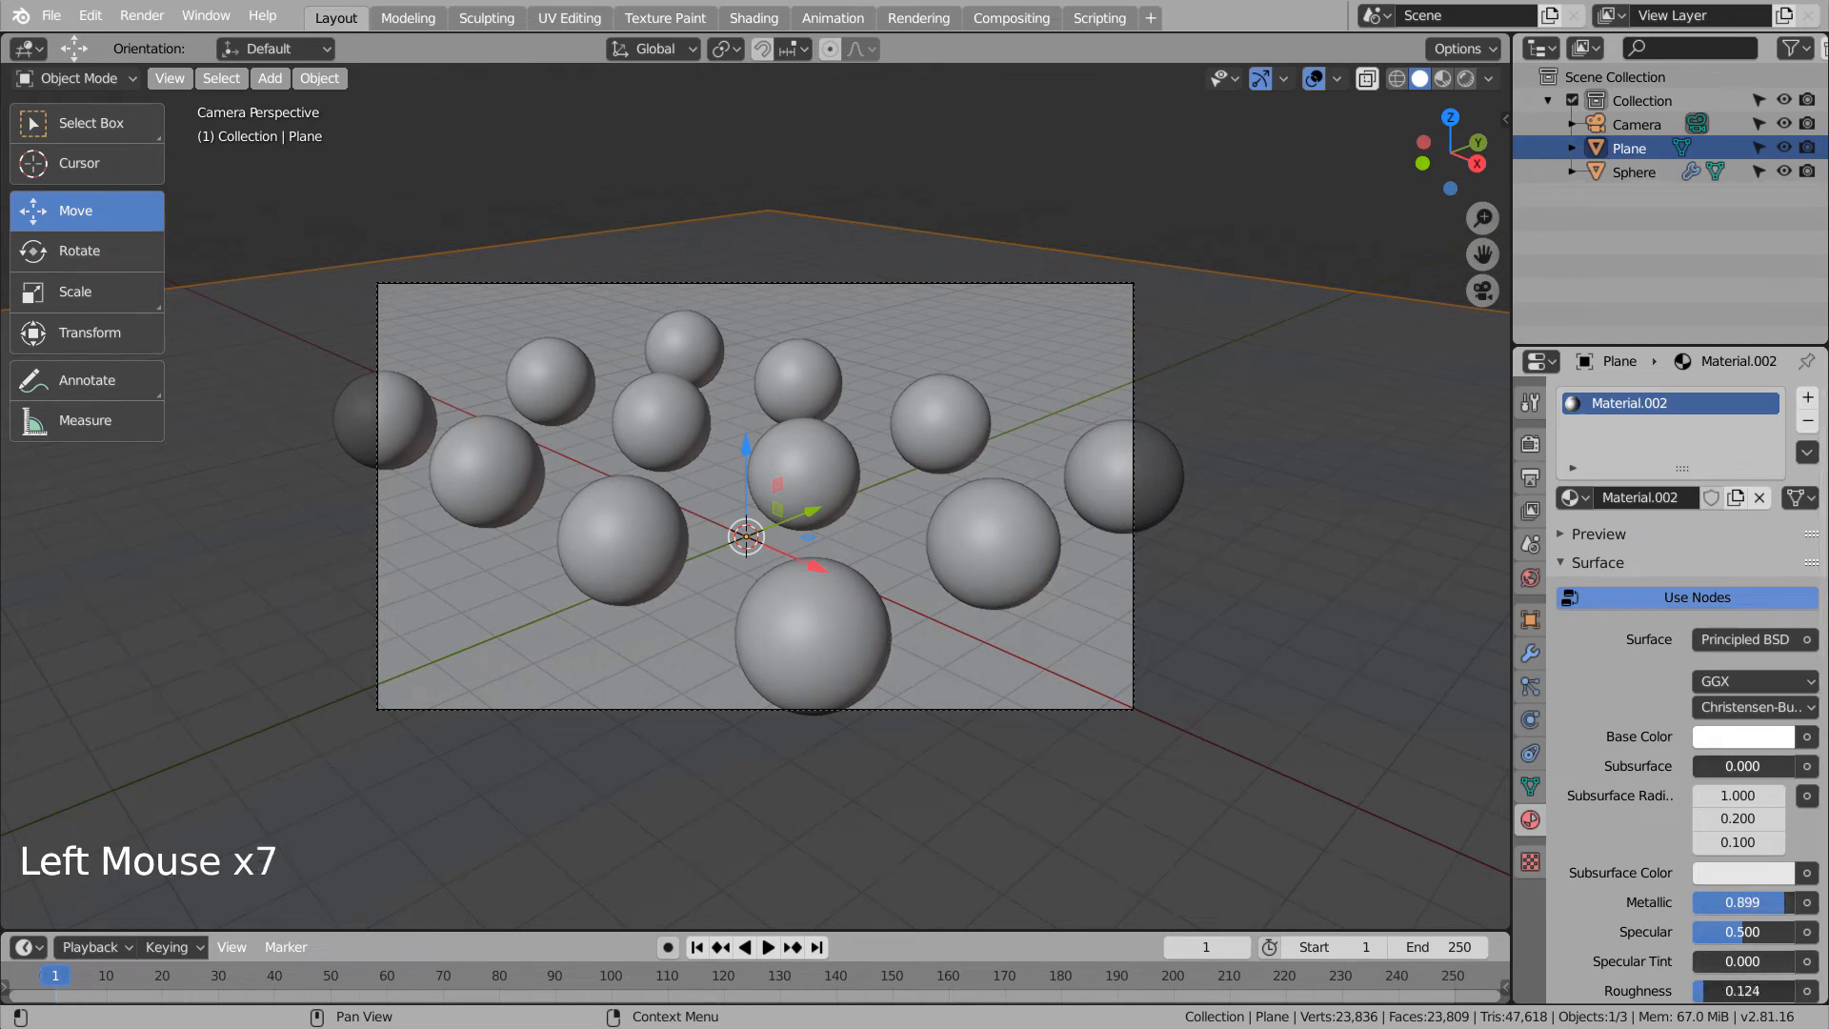
# Show the viewport in Material Preview shading and tint the ground's Base Color pale cyan, with hue about 0.477 and saturation 0.189.
pyautogui.click(1442, 78)
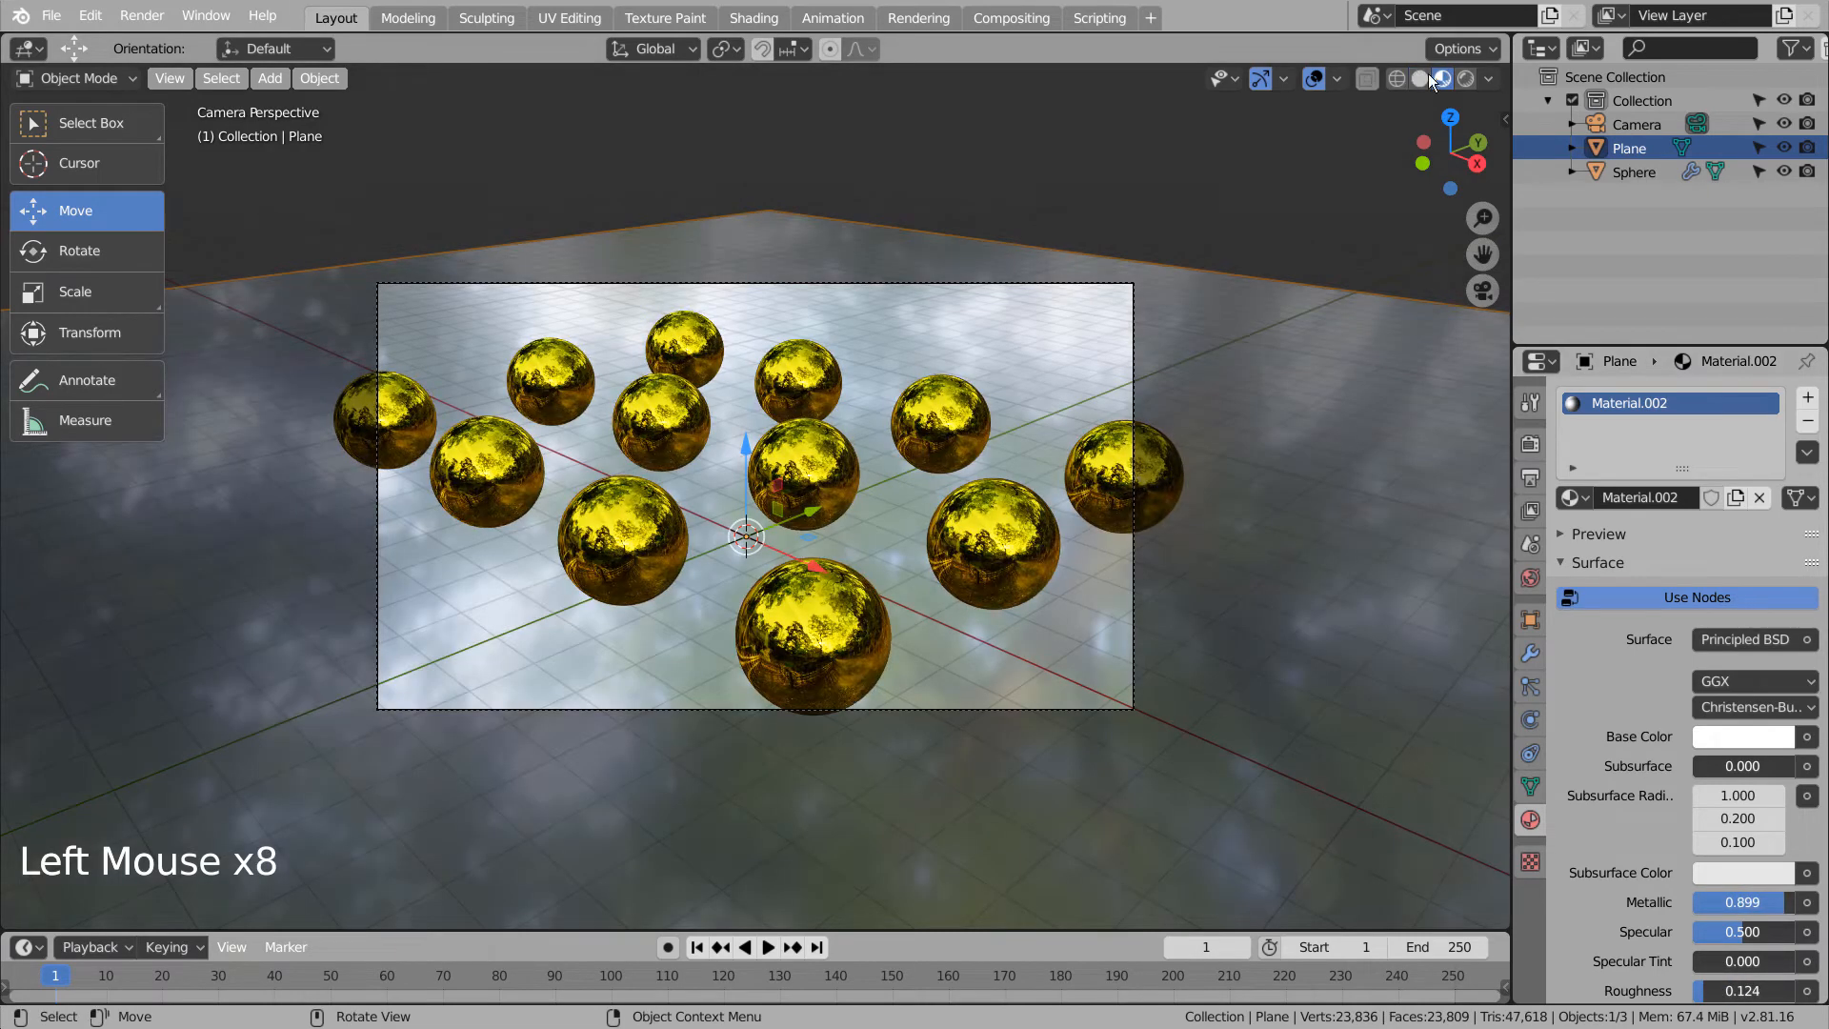
pyautogui.click(1240, 156)
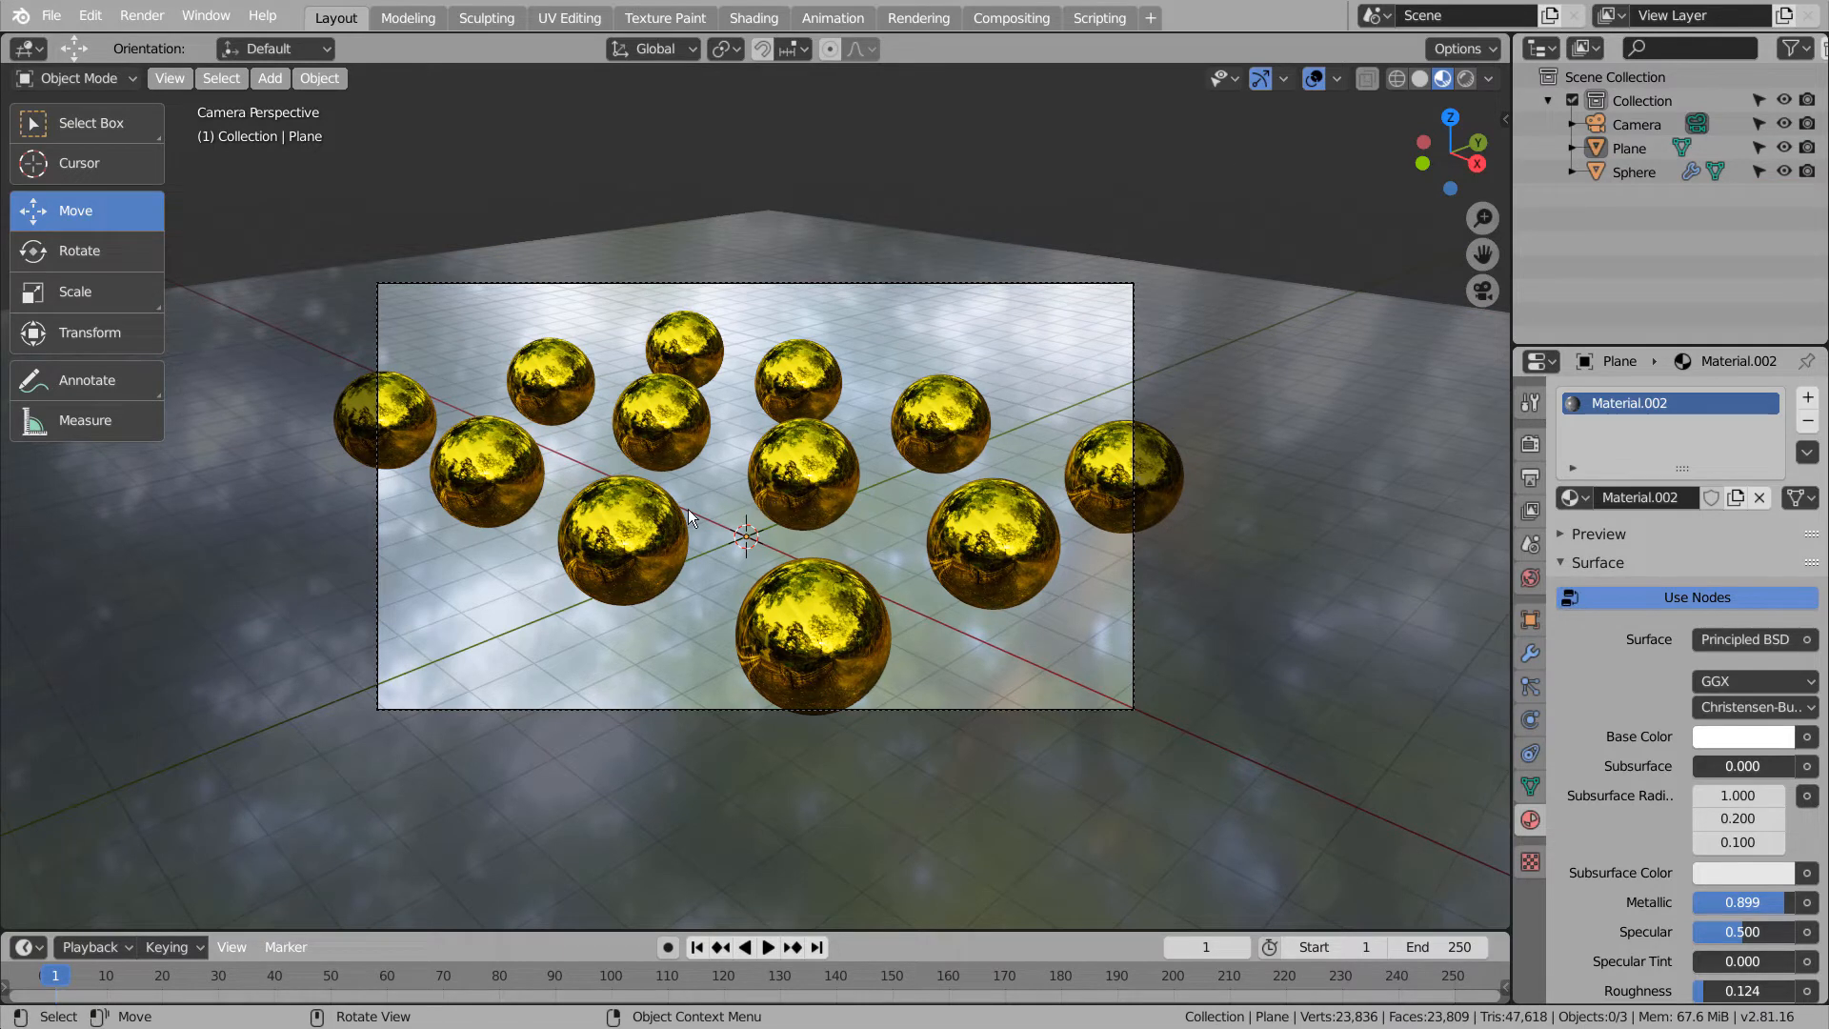
pyautogui.click(1735, 739)
pyautogui.click(1705, 420)
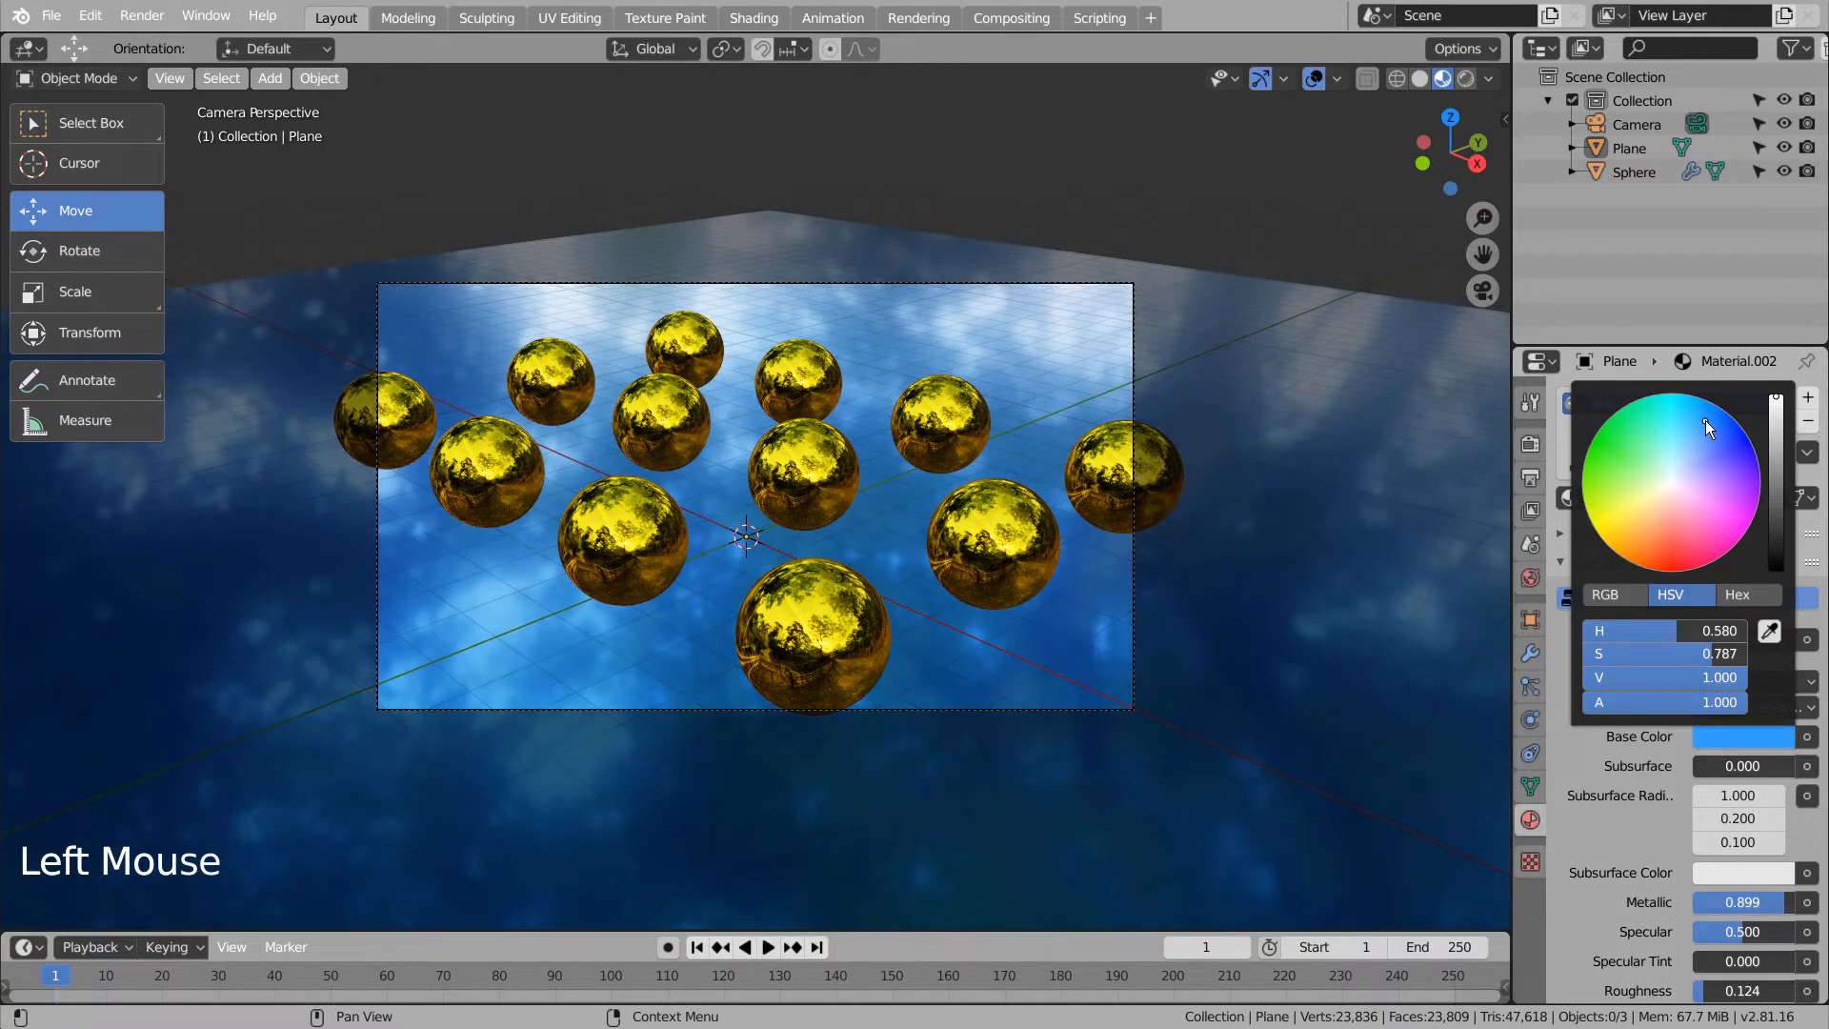
pyautogui.click(1754, 736)
pyautogui.moveTo(1672, 486)
pyautogui.mouseDown()
pyautogui.moveTo(1688, 482)
pyautogui.moveTo(1670, 465)
pyautogui.mouseUp()
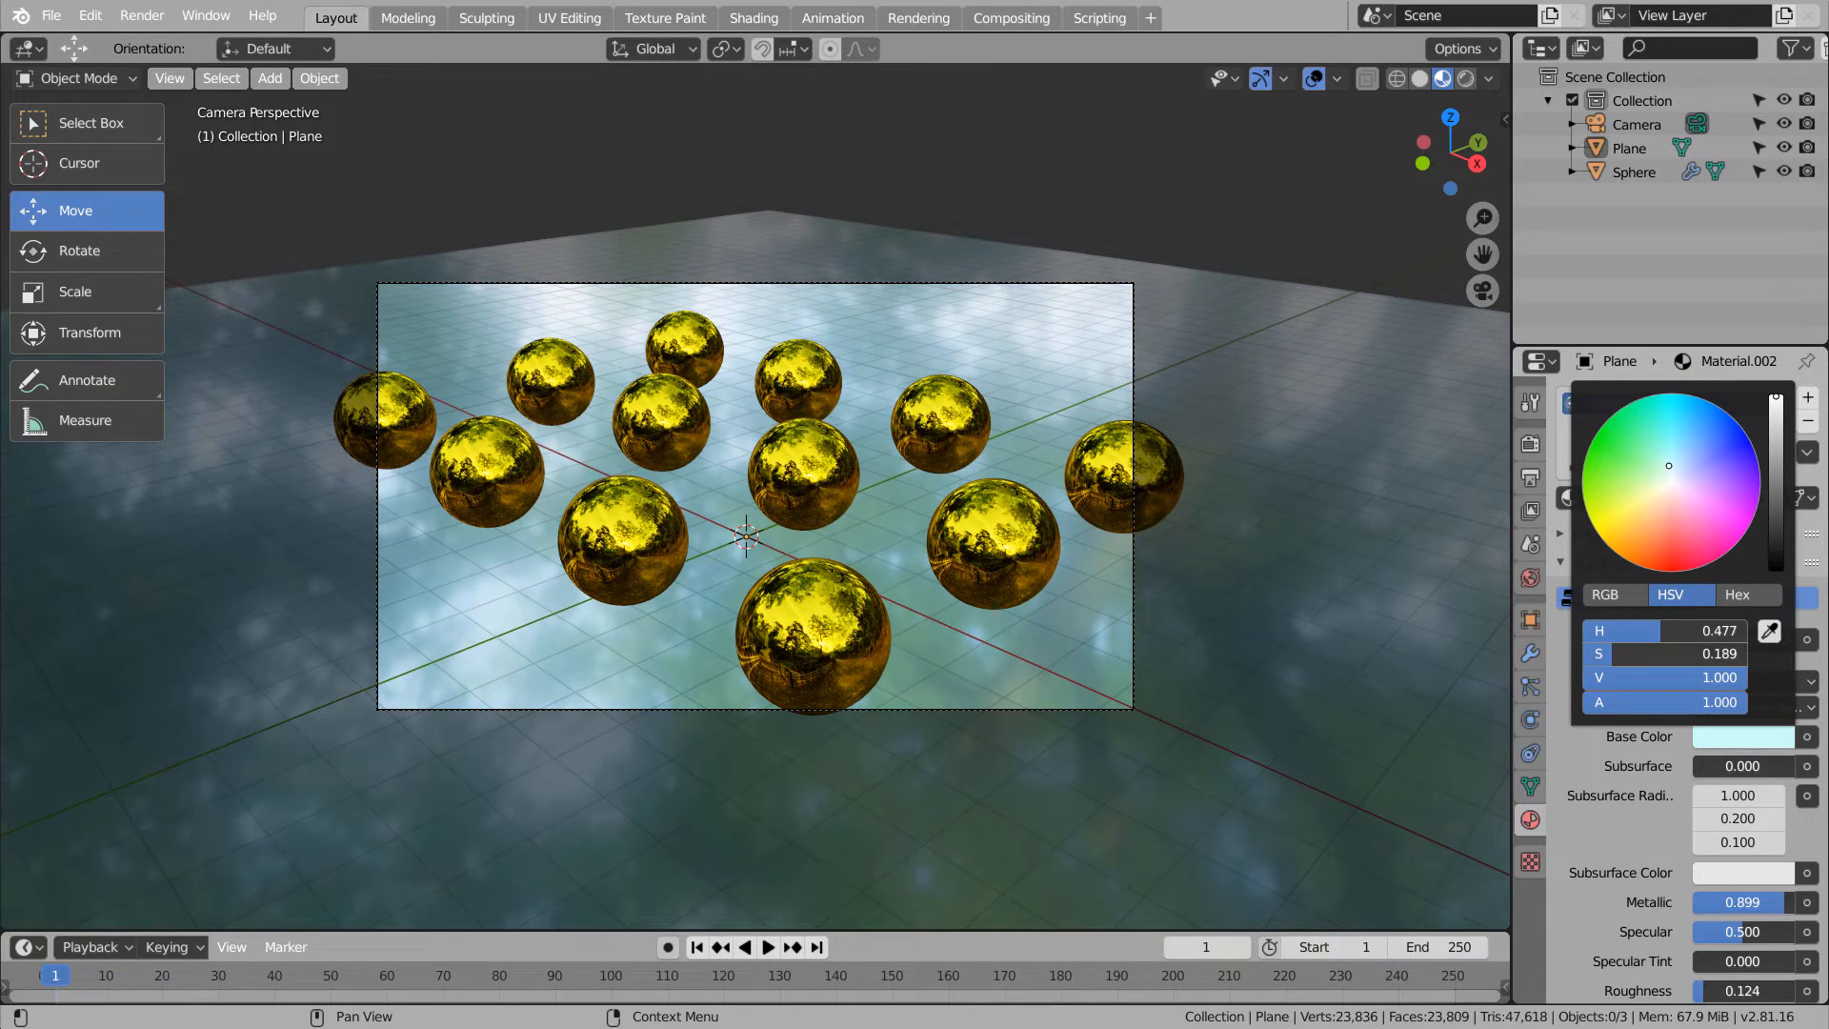
# Select the spheres and apply both of their Array modifiers.
pyautogui.click(825, 617)
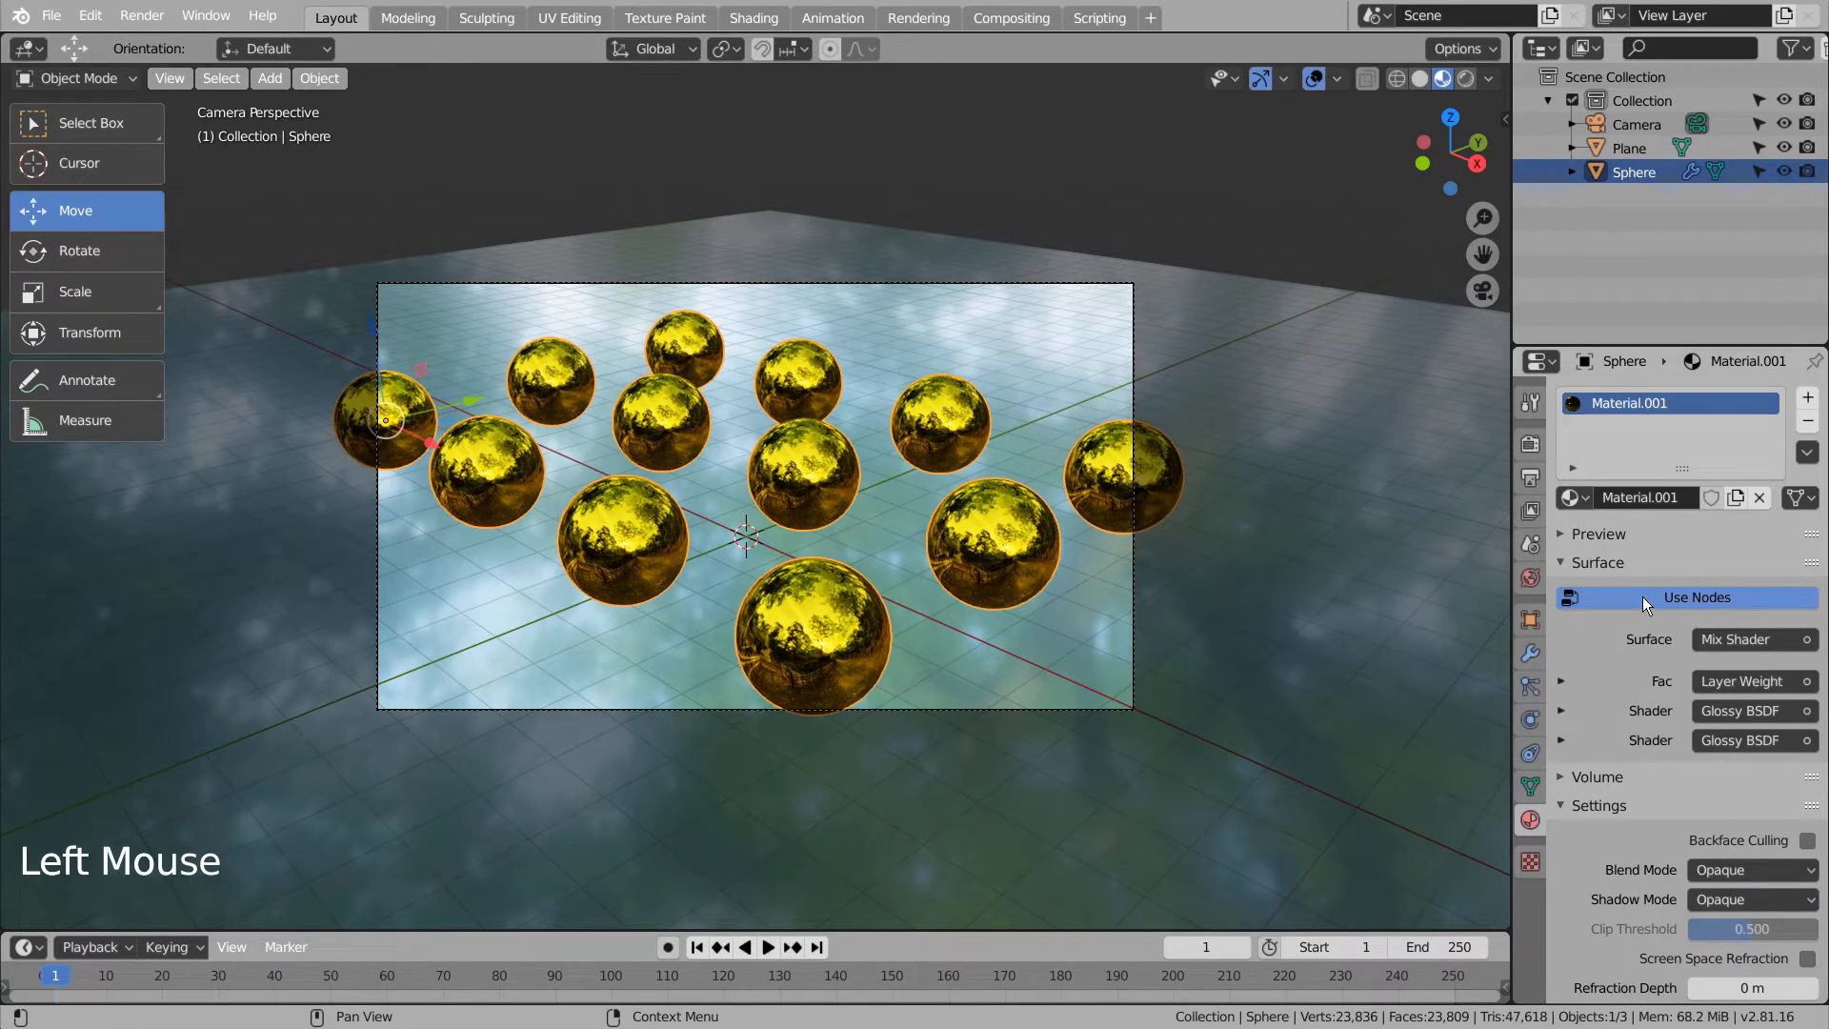
pyautogui.click(1529, 657)
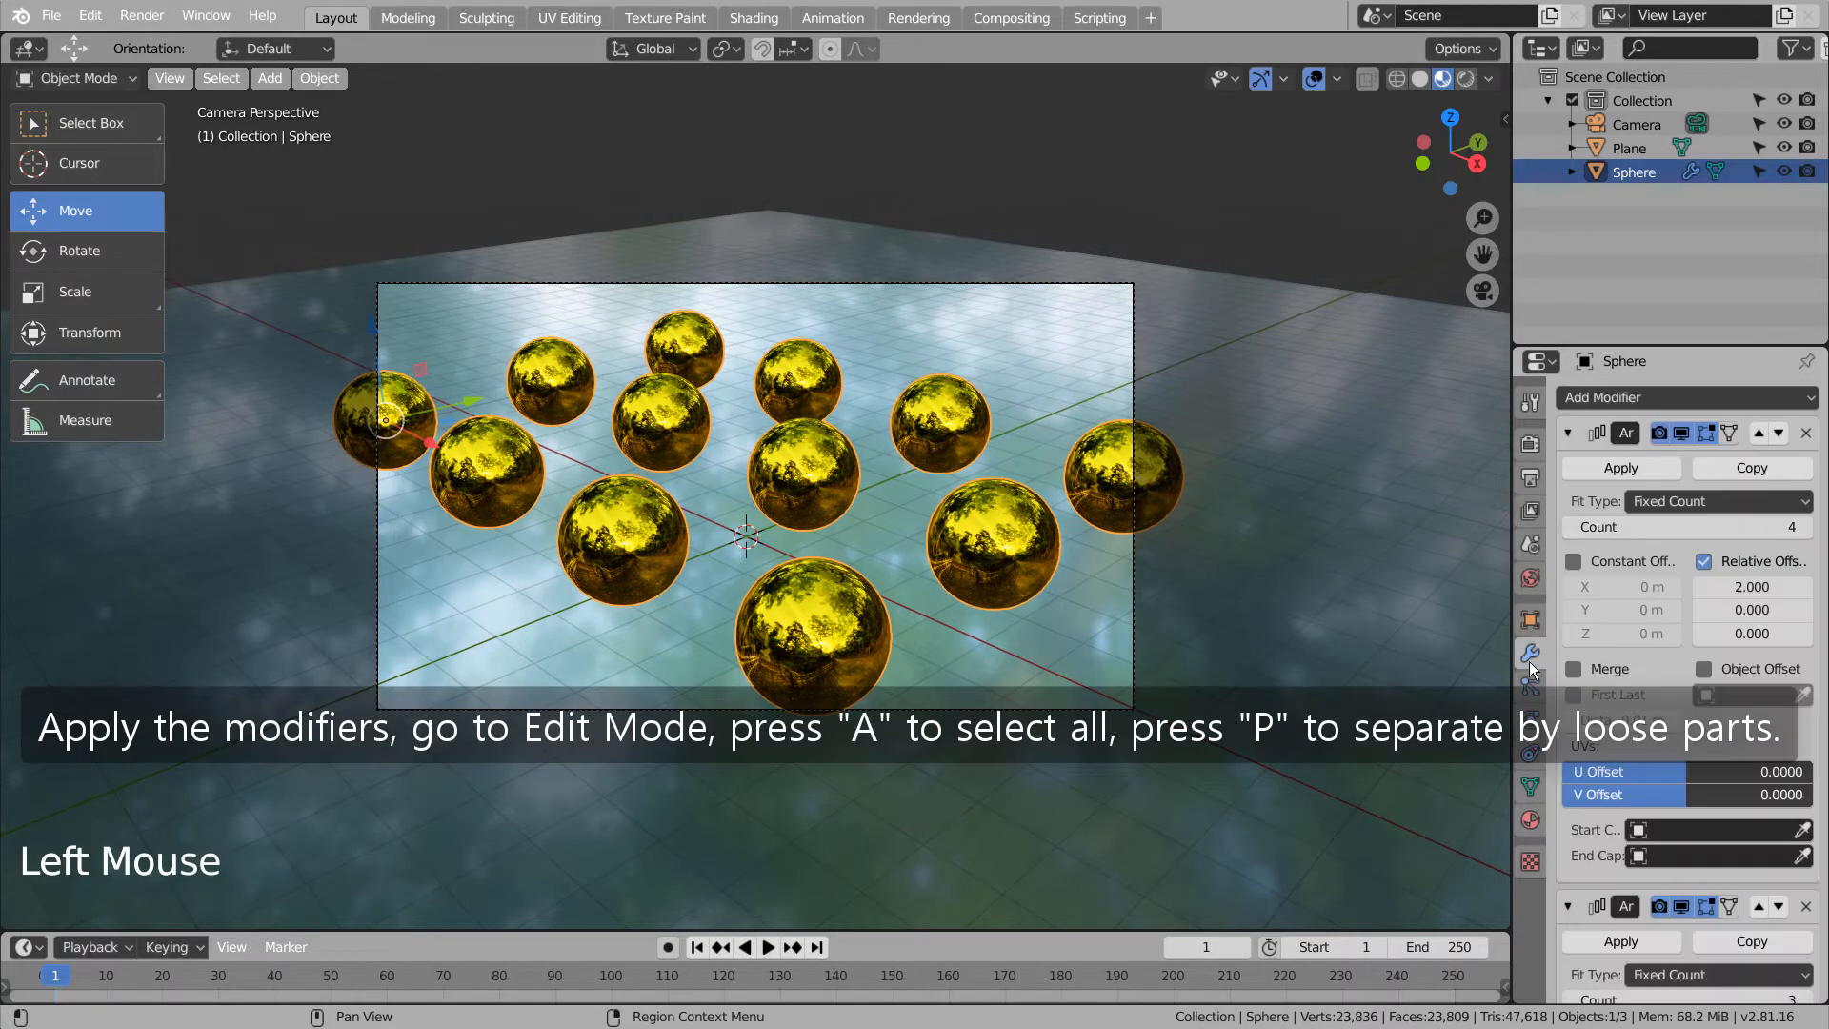
pyautogui.click(1639, 470)
pyautogui.click(1638, 470)
pyautogui.click(1639, 471)
pyautogui.click(1638, 471)
pyautogui.click(1638, 470)
pyautogui.click(1639, 470)
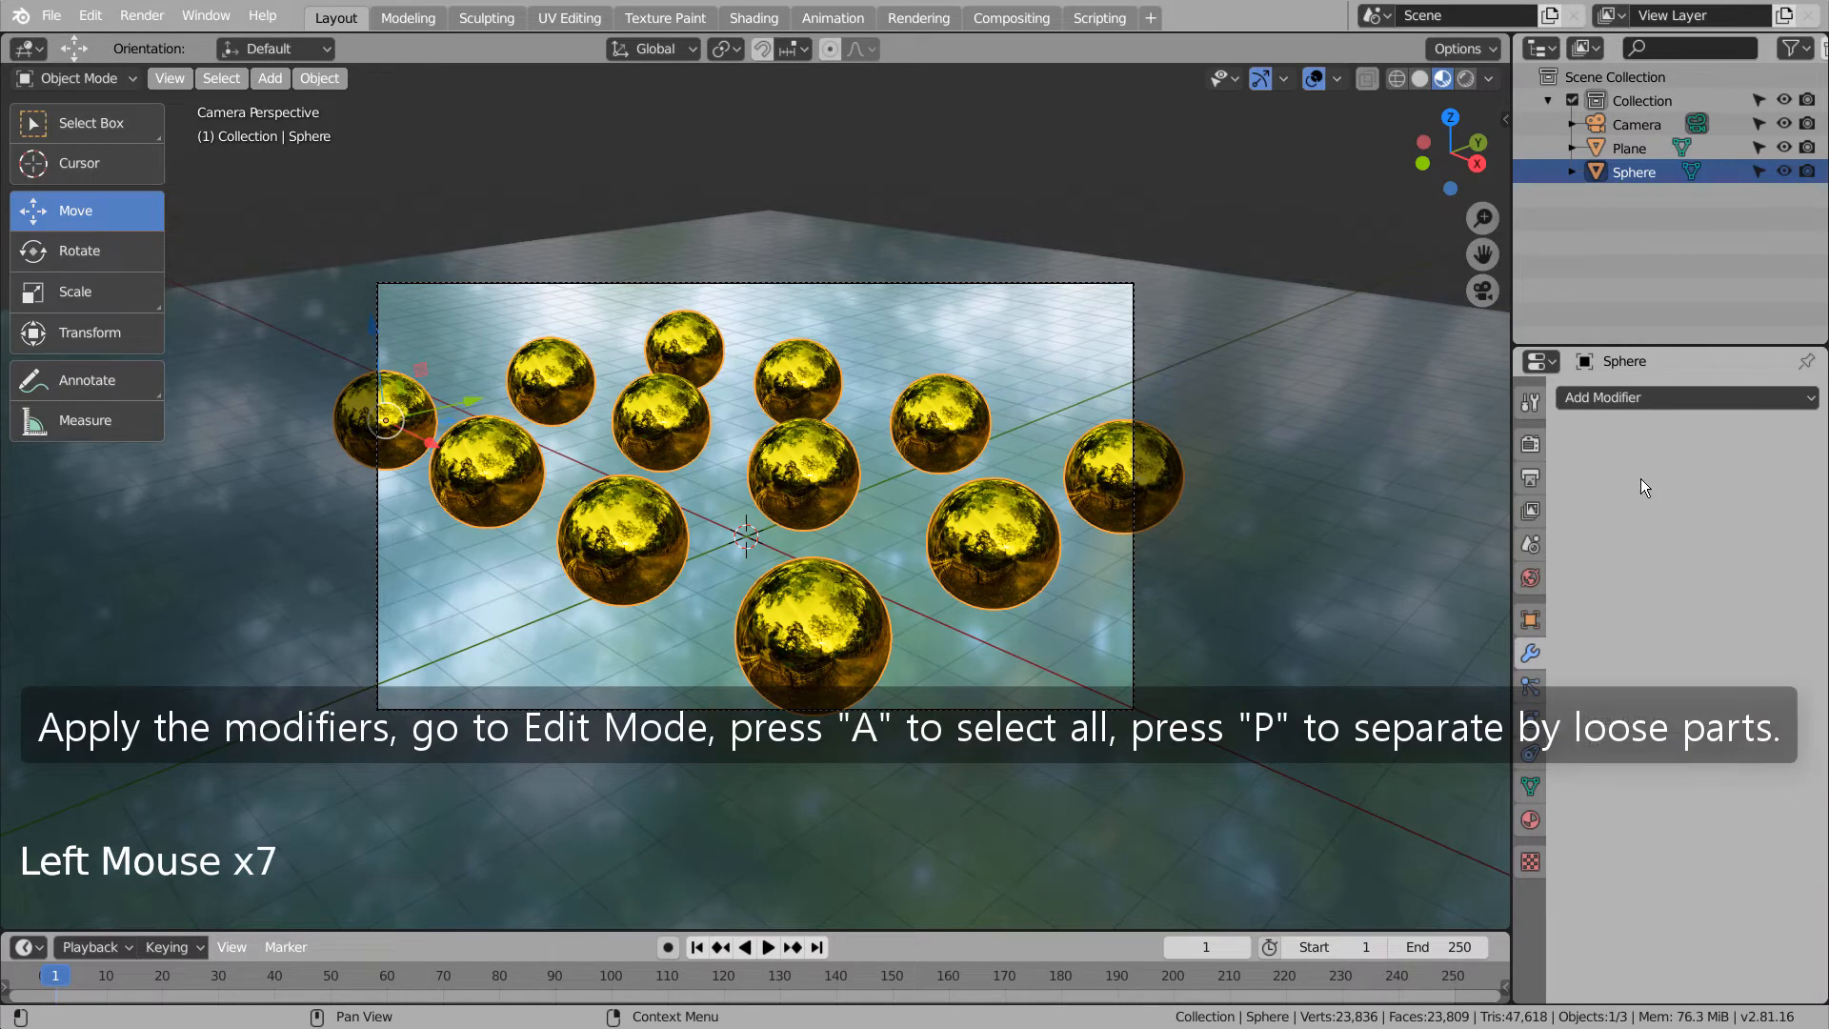
# Separate the sphere grid into individual objects by loose parts, with all geometry selected in Edit Mode, and return to Object Mode.
pyautogui.click(588, 557)
pyautogui.click(826, 613)
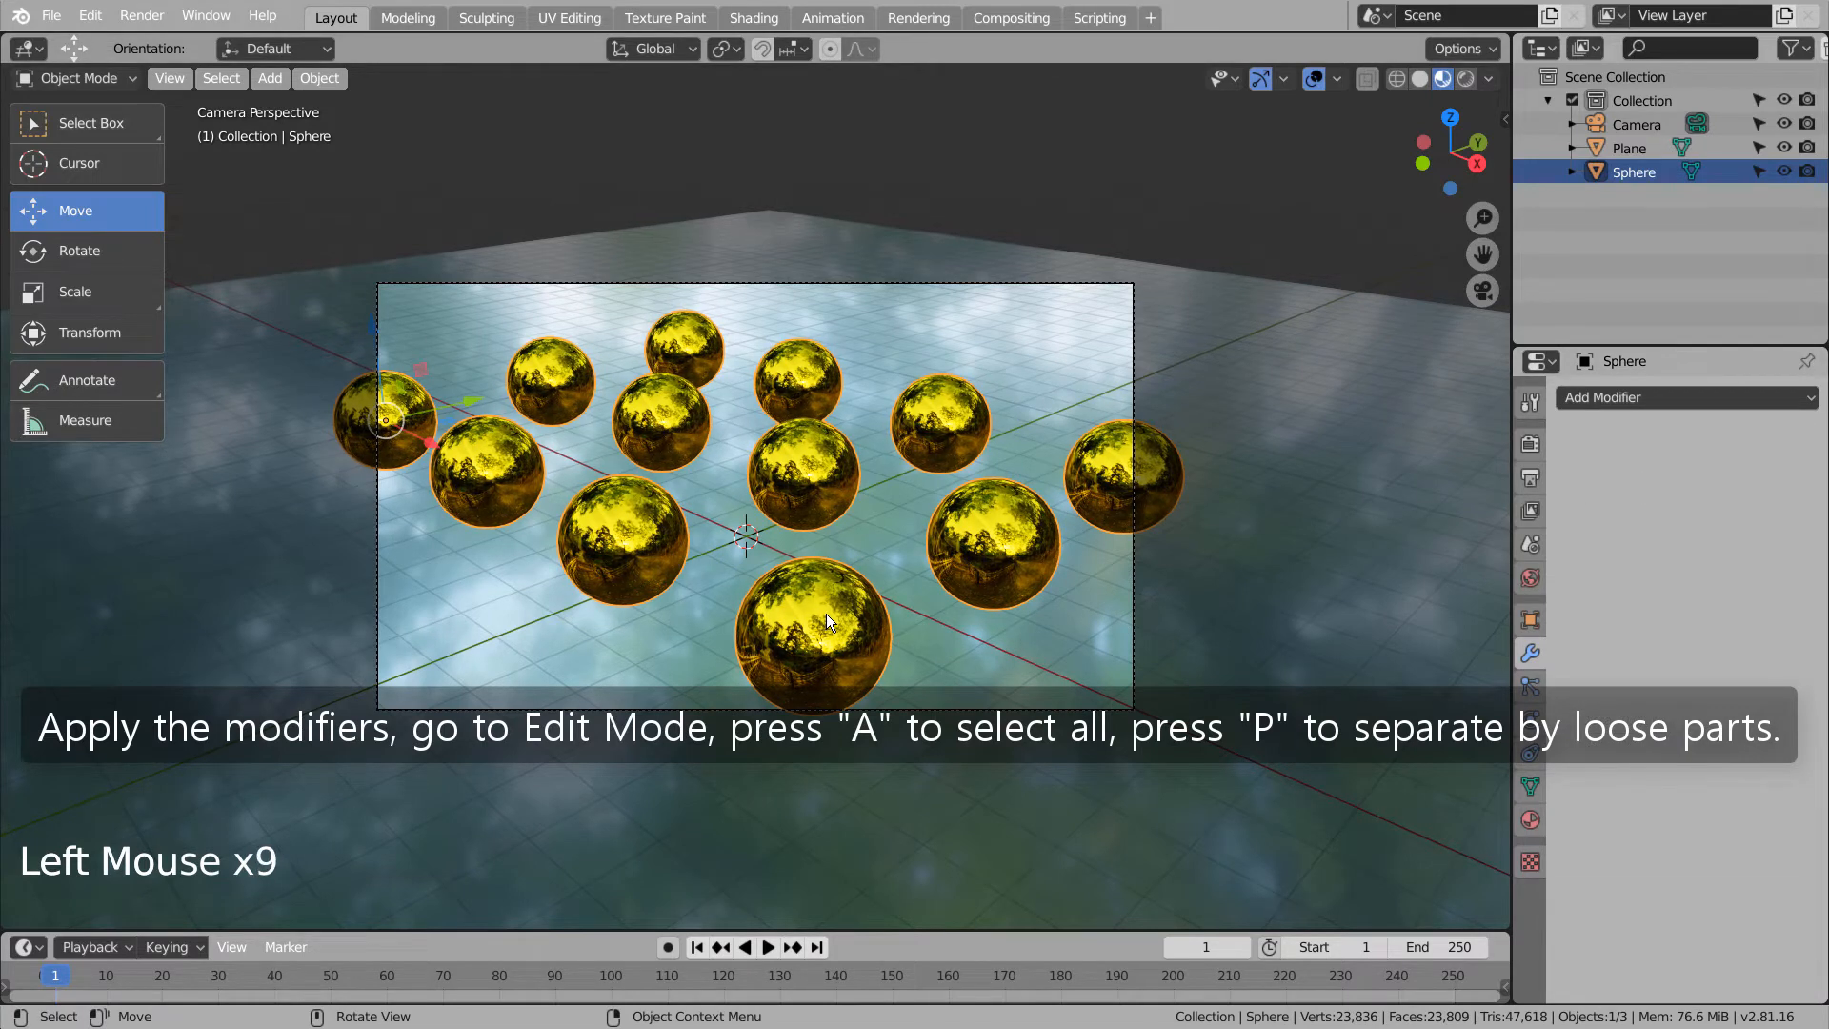
pyautogui.press('Tab')
pyautogui.press('a')
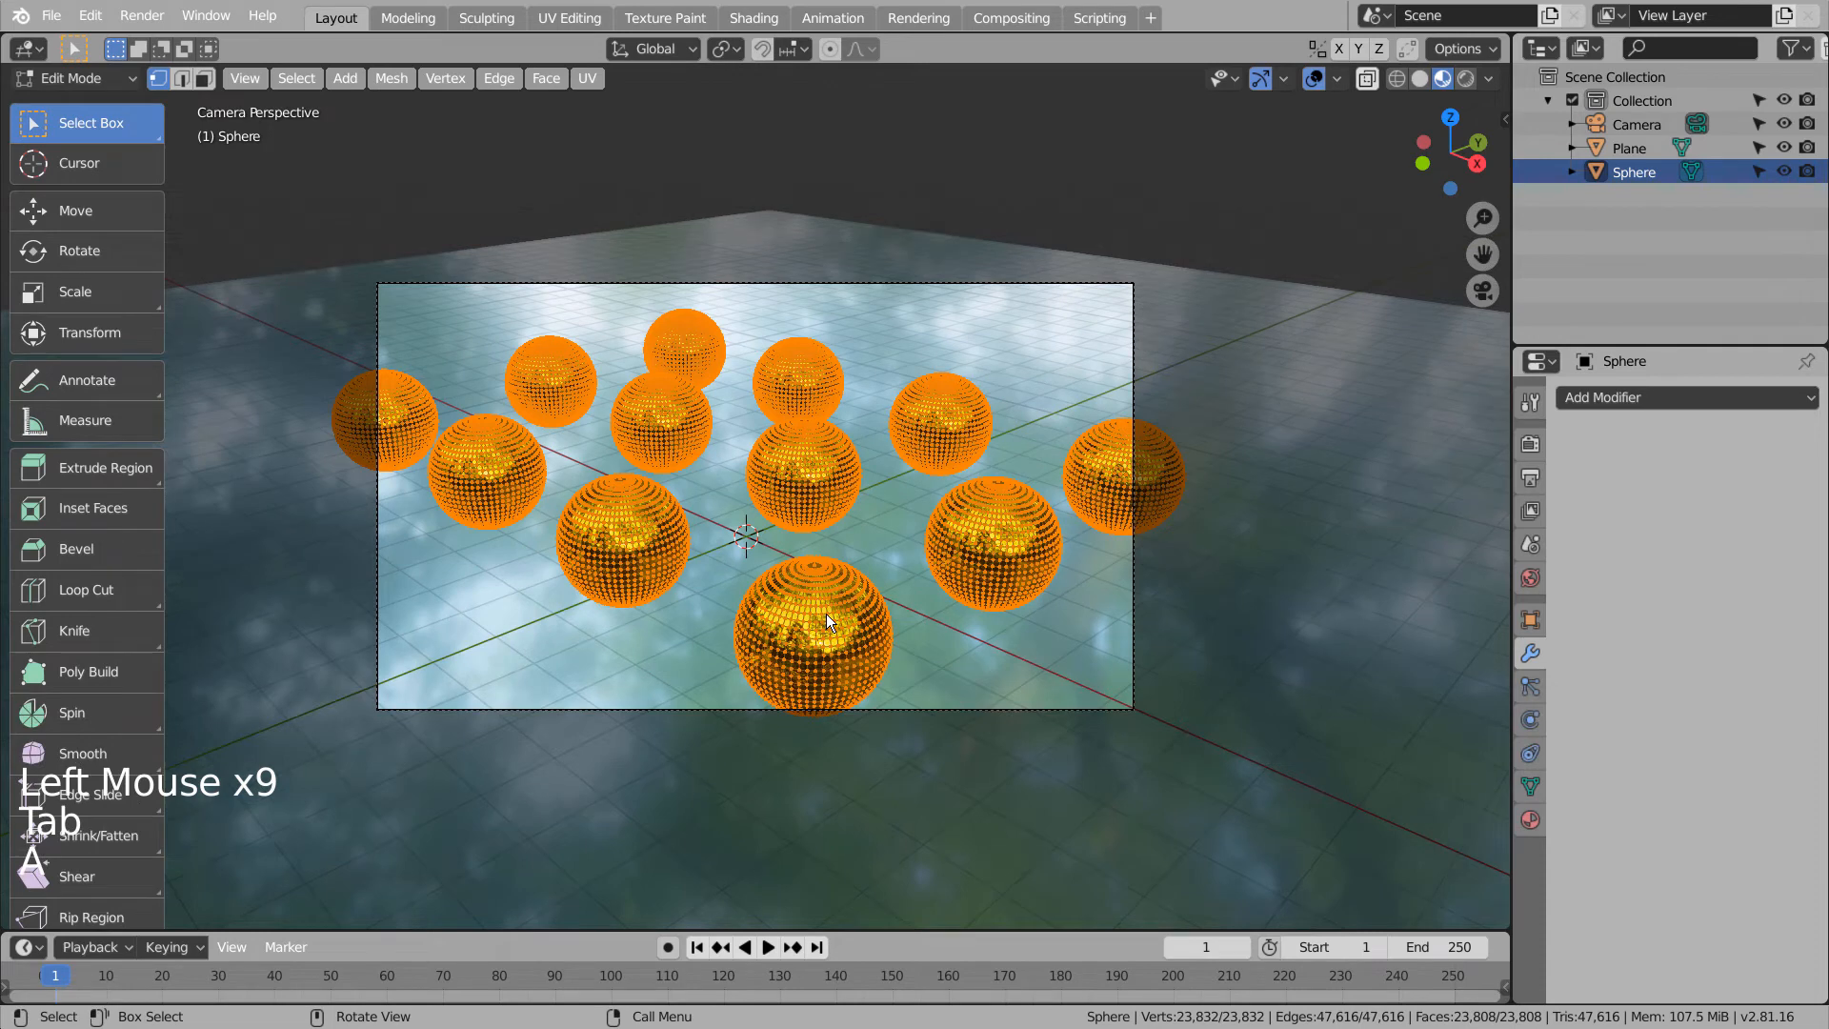
pyautogui.press('p')
pyautogui.click(809, 666)
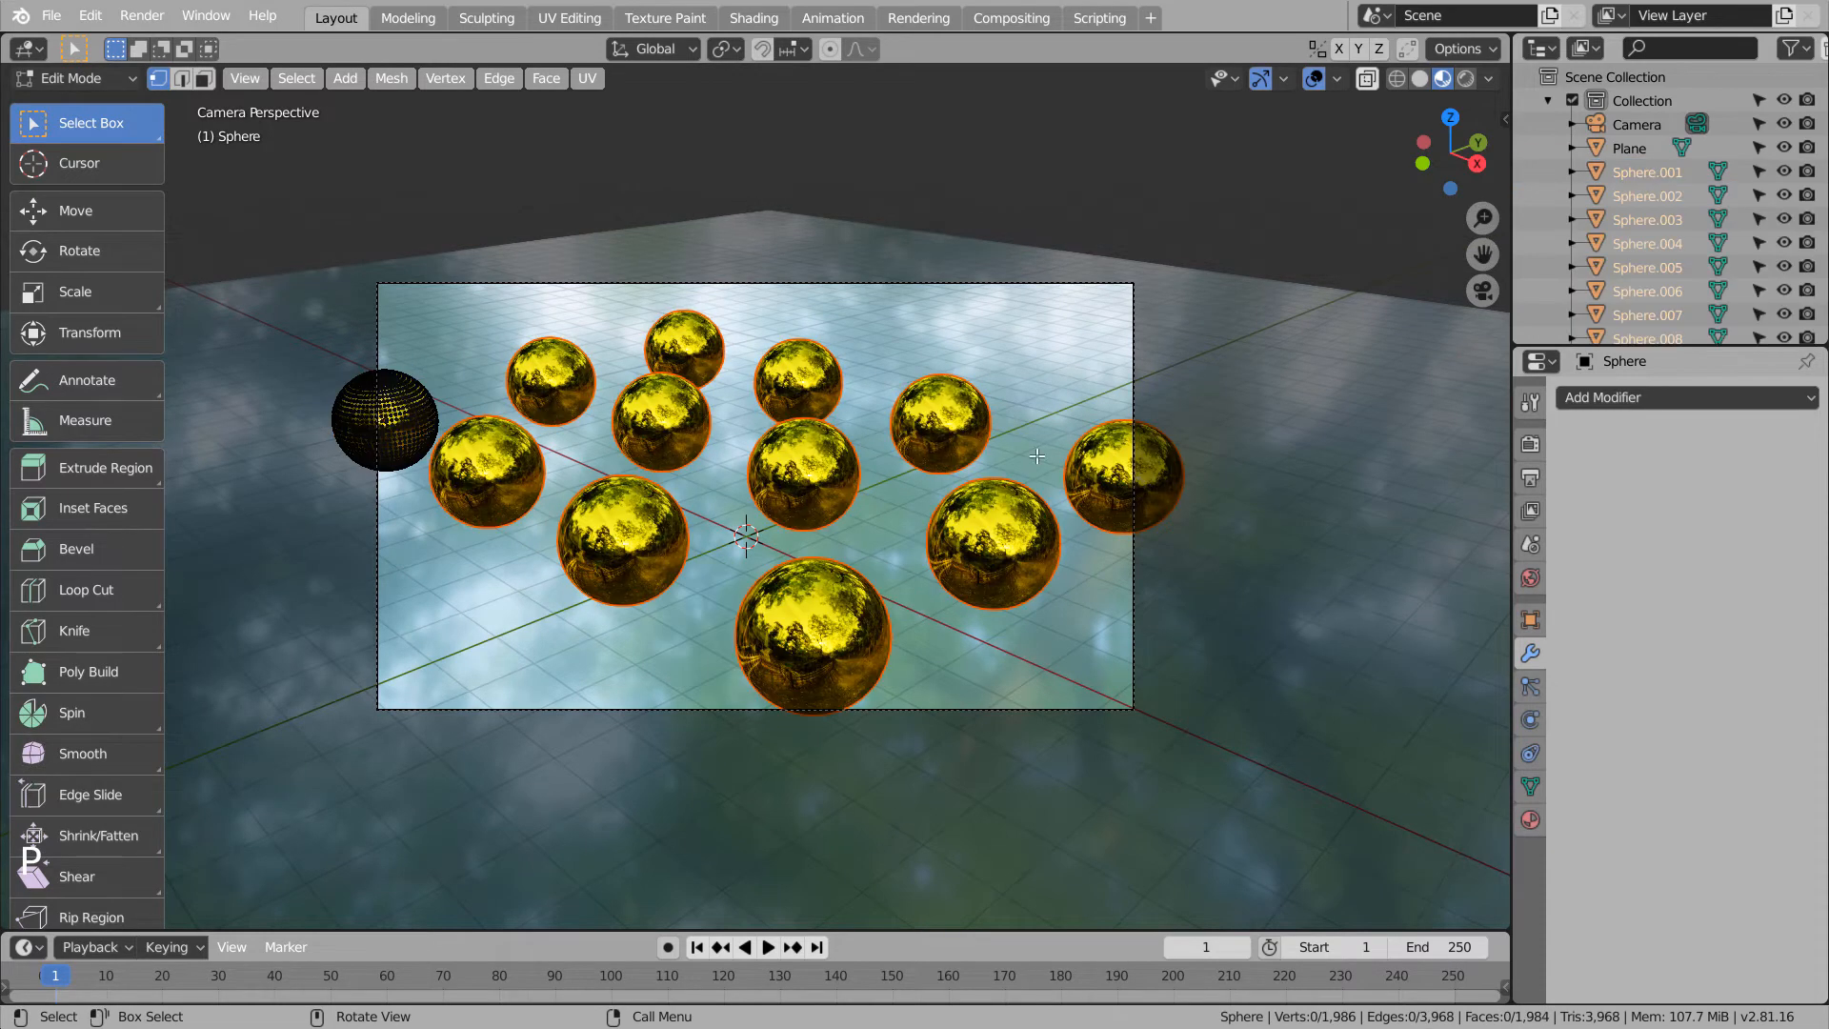
pyautogui.press('Tab')
# Give Sphere.001 a single-user copy of the gold material and set its first Glossy BSDF color to pink, hue 0.936 and saturation 0.563.
pyautogui.click(494, 484)
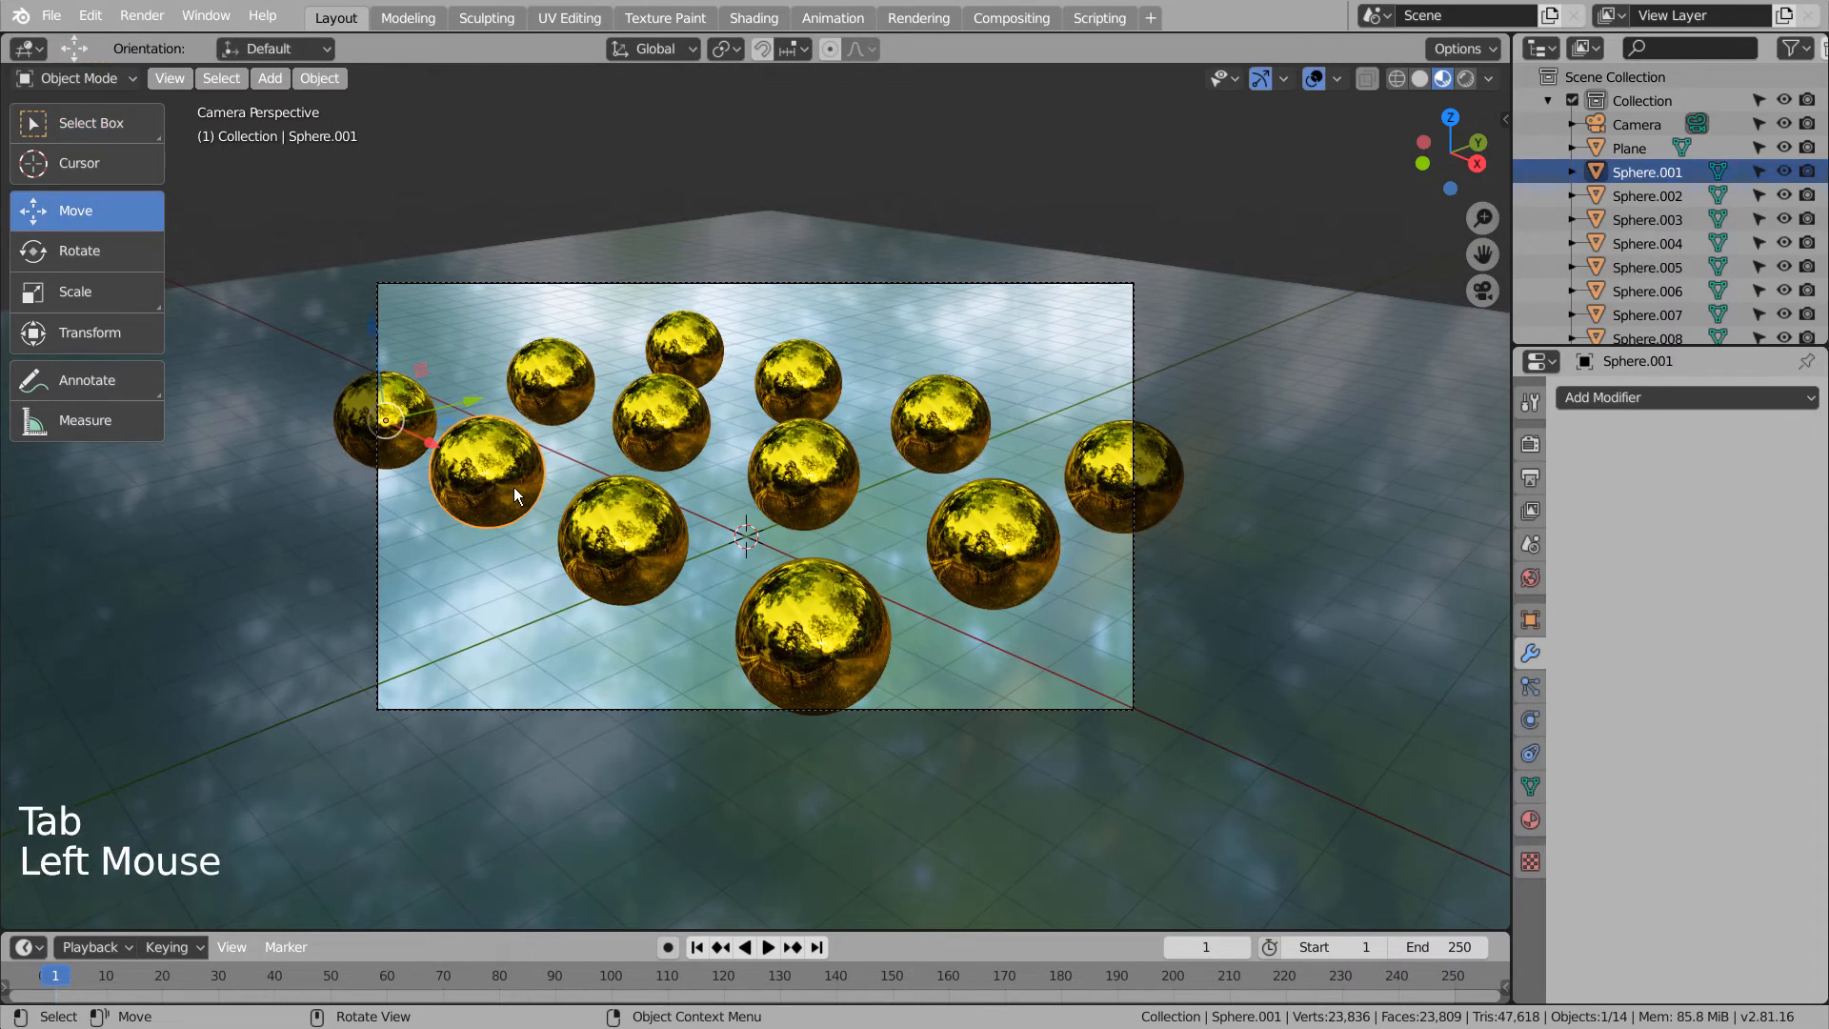
pyautogui.click(1530, 819)
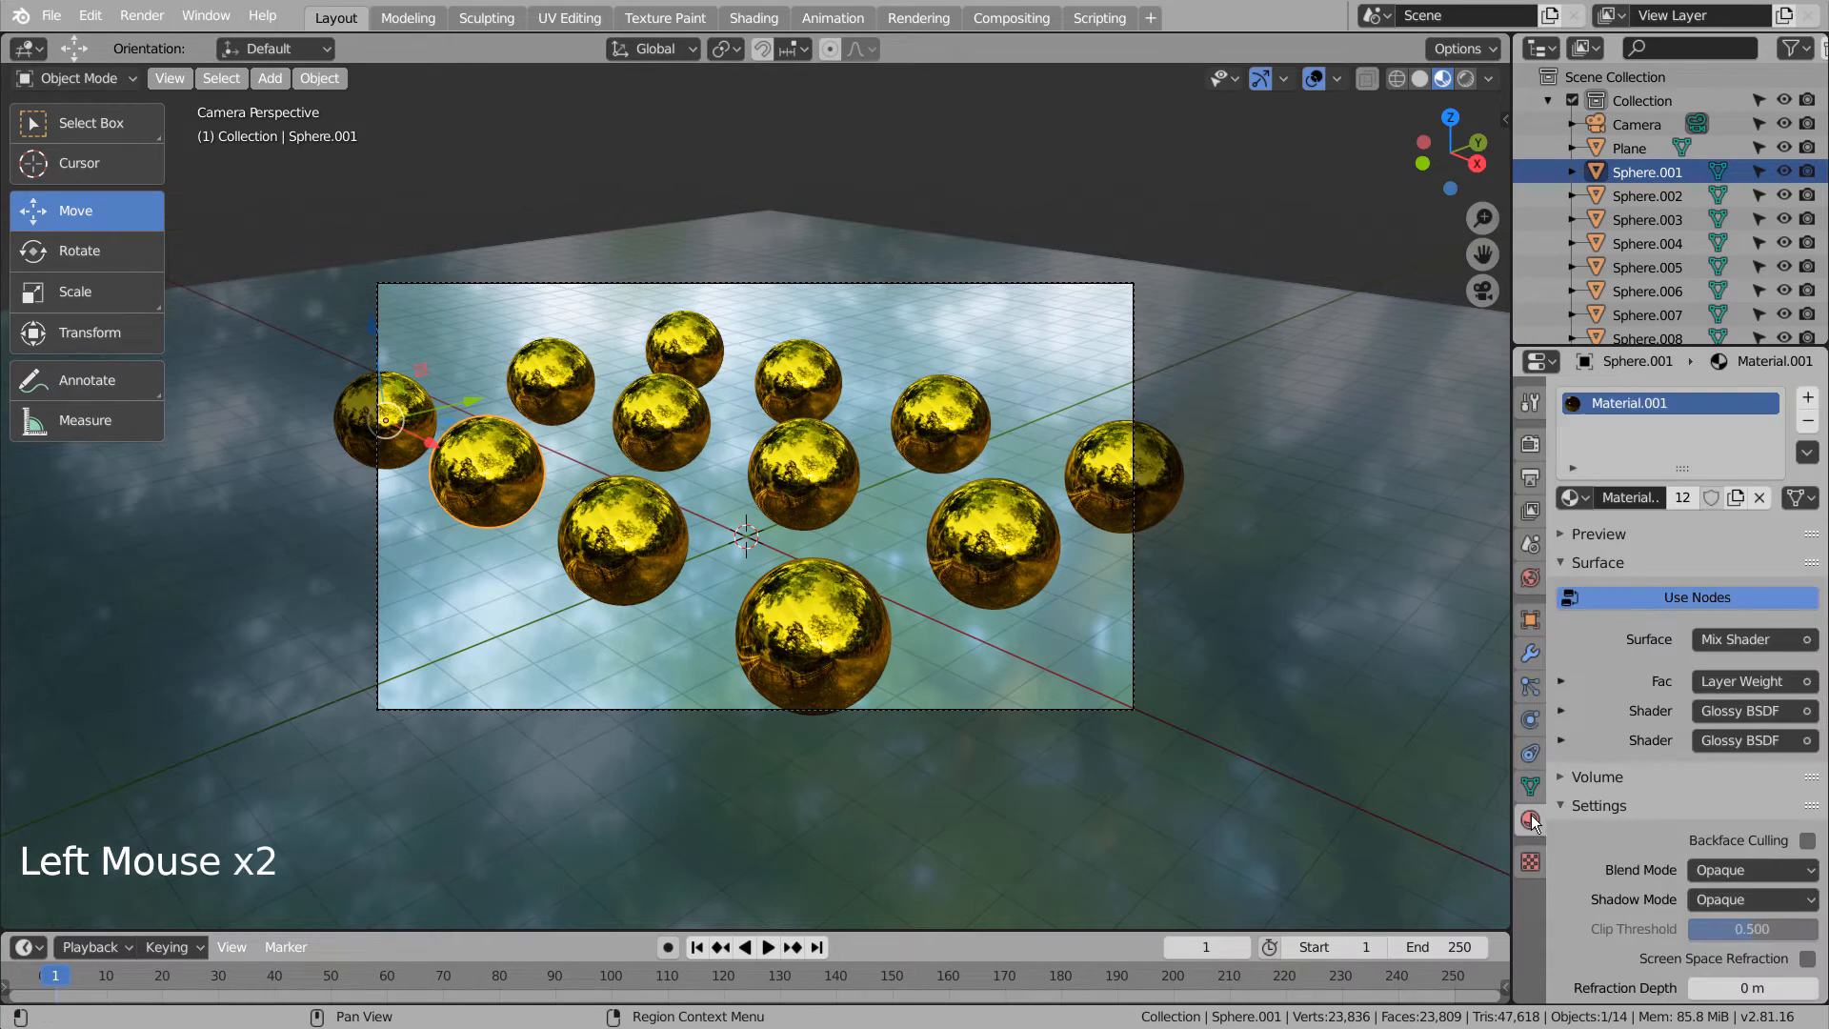
pyautogui.click(1680, 501)
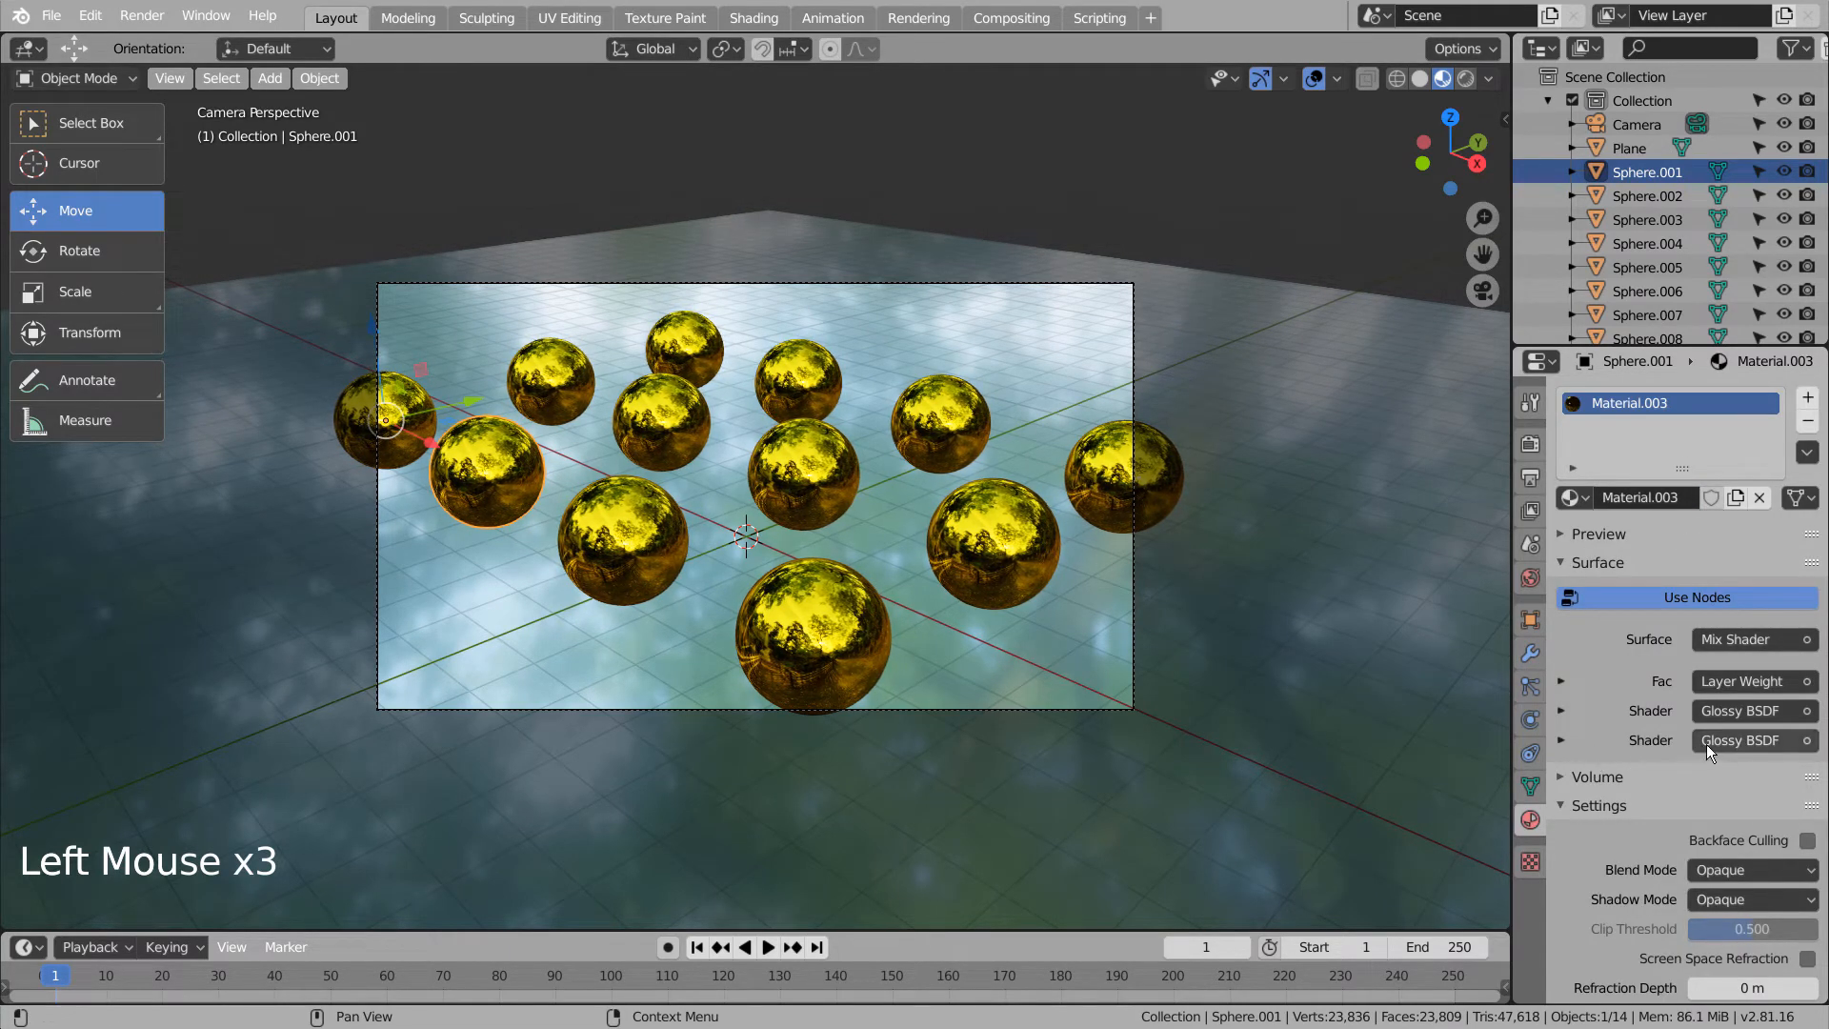
pyautogui.click(1567, 709)
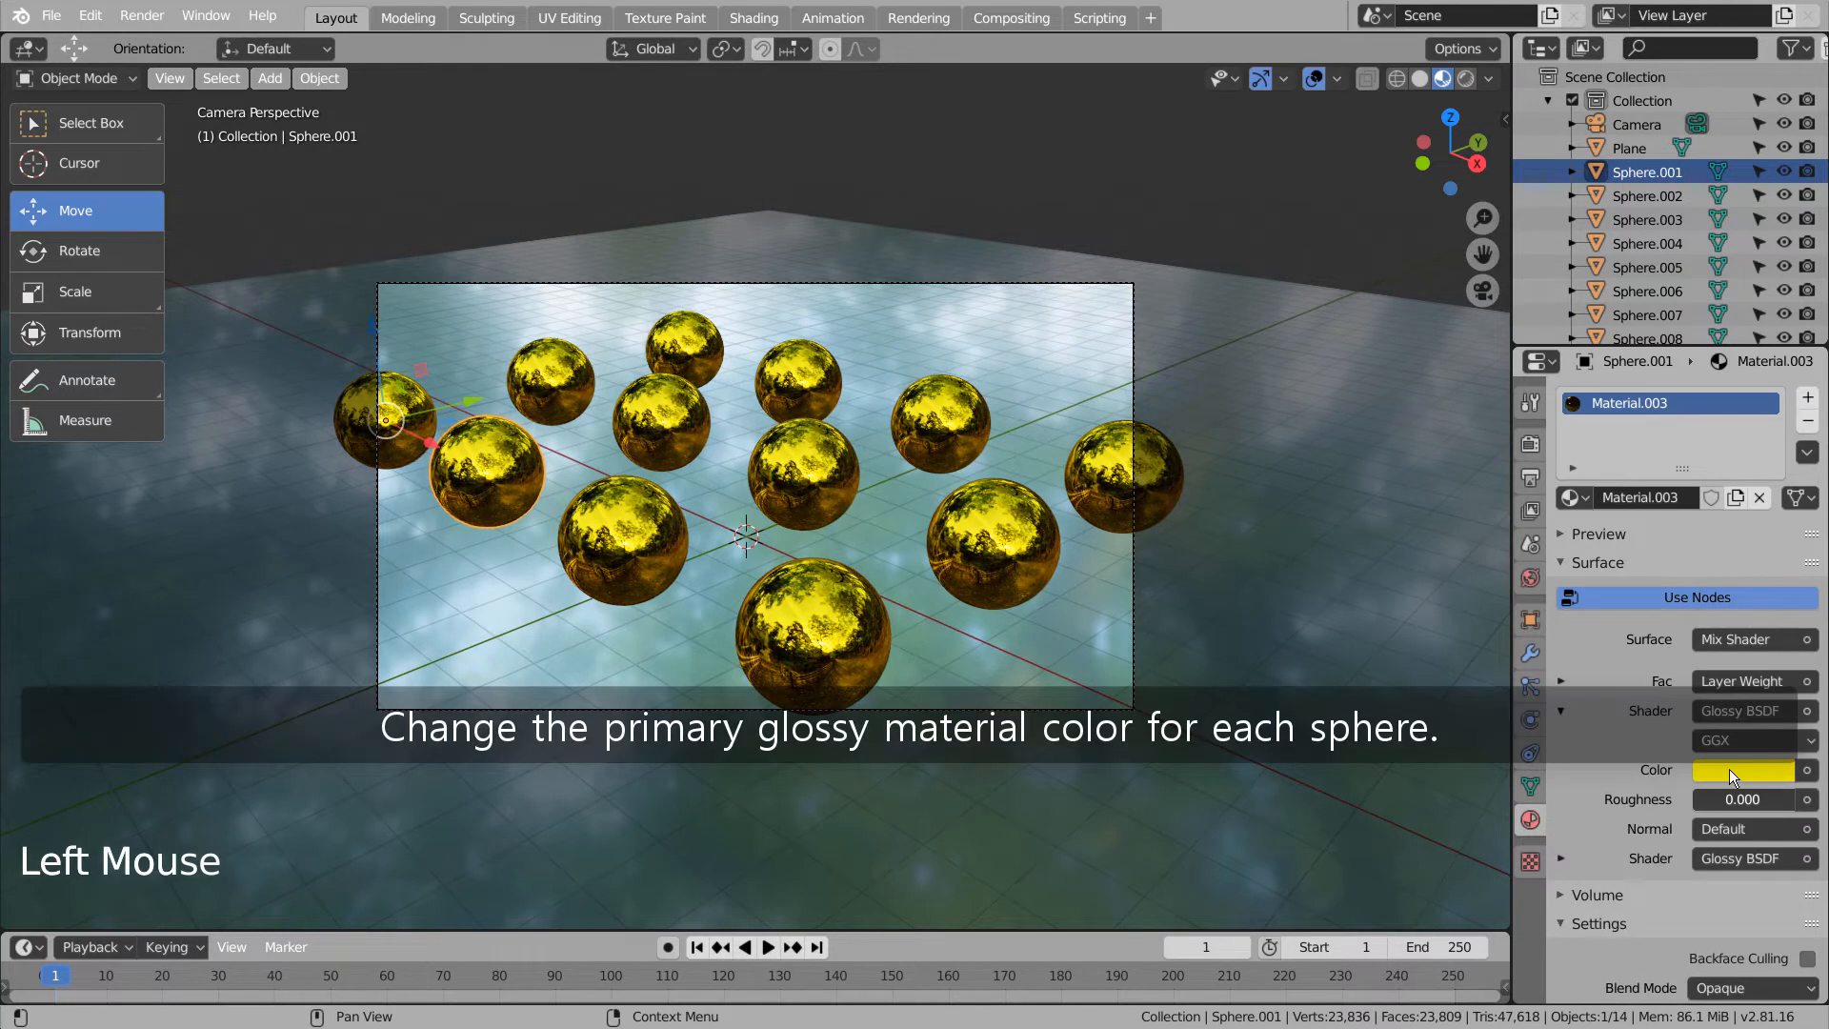
pyautogui.click(1740, 771)
pyautogui.click(1674, 558)
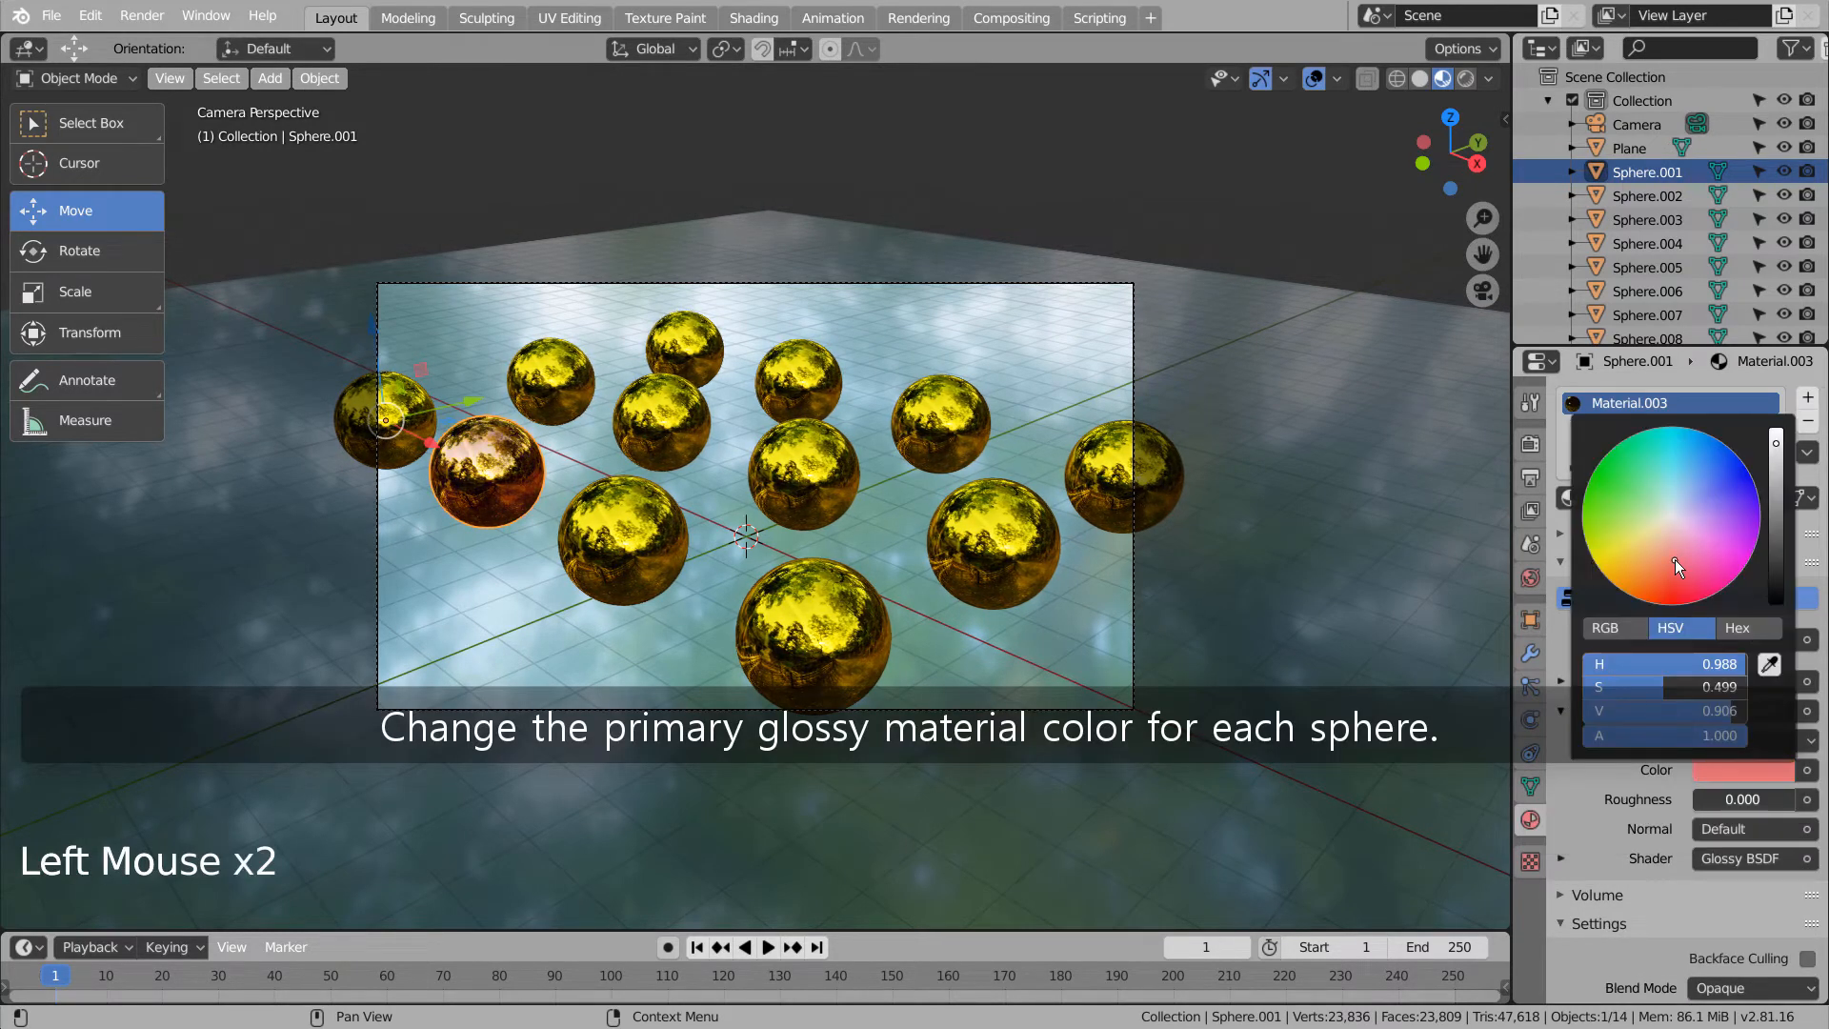
pyautogui.moveTo(1674, 558); pyautogui.dragTo(1691, 562)
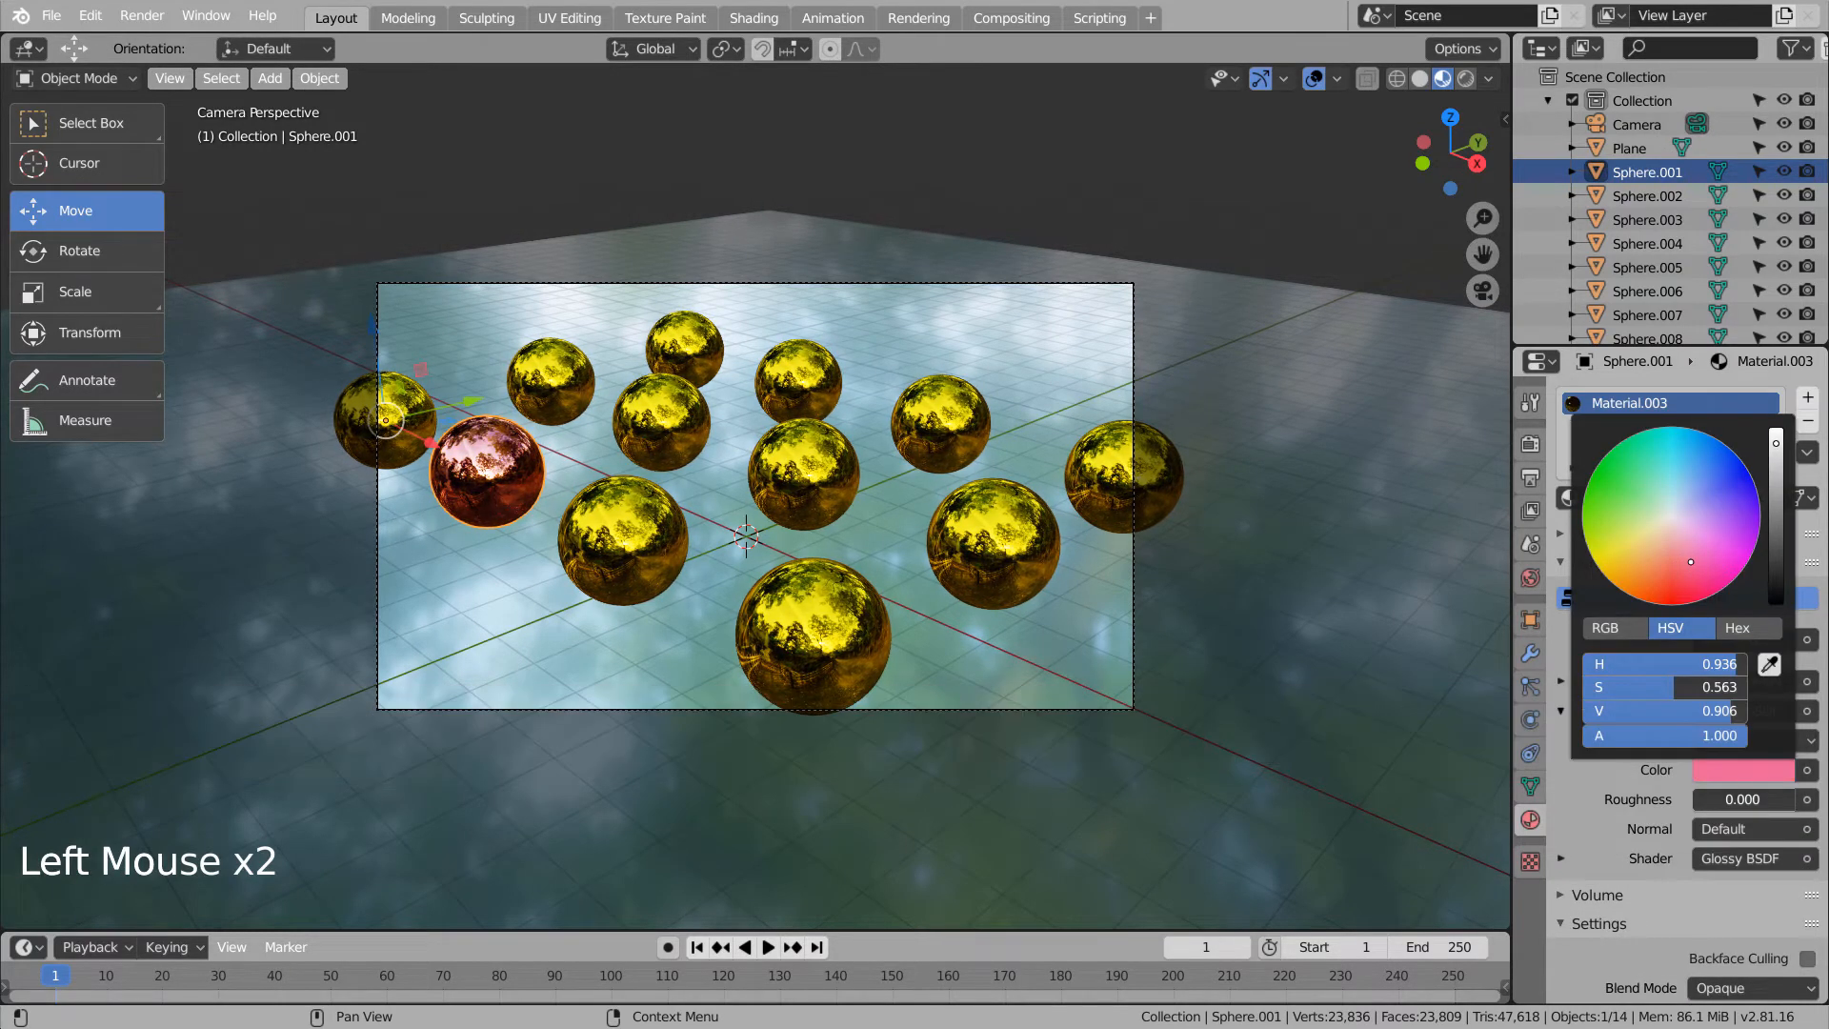
# Try to recolor the first Glossy BSDF of Sphere.002's shared material to blue.
pyautogui.click(617, 540)
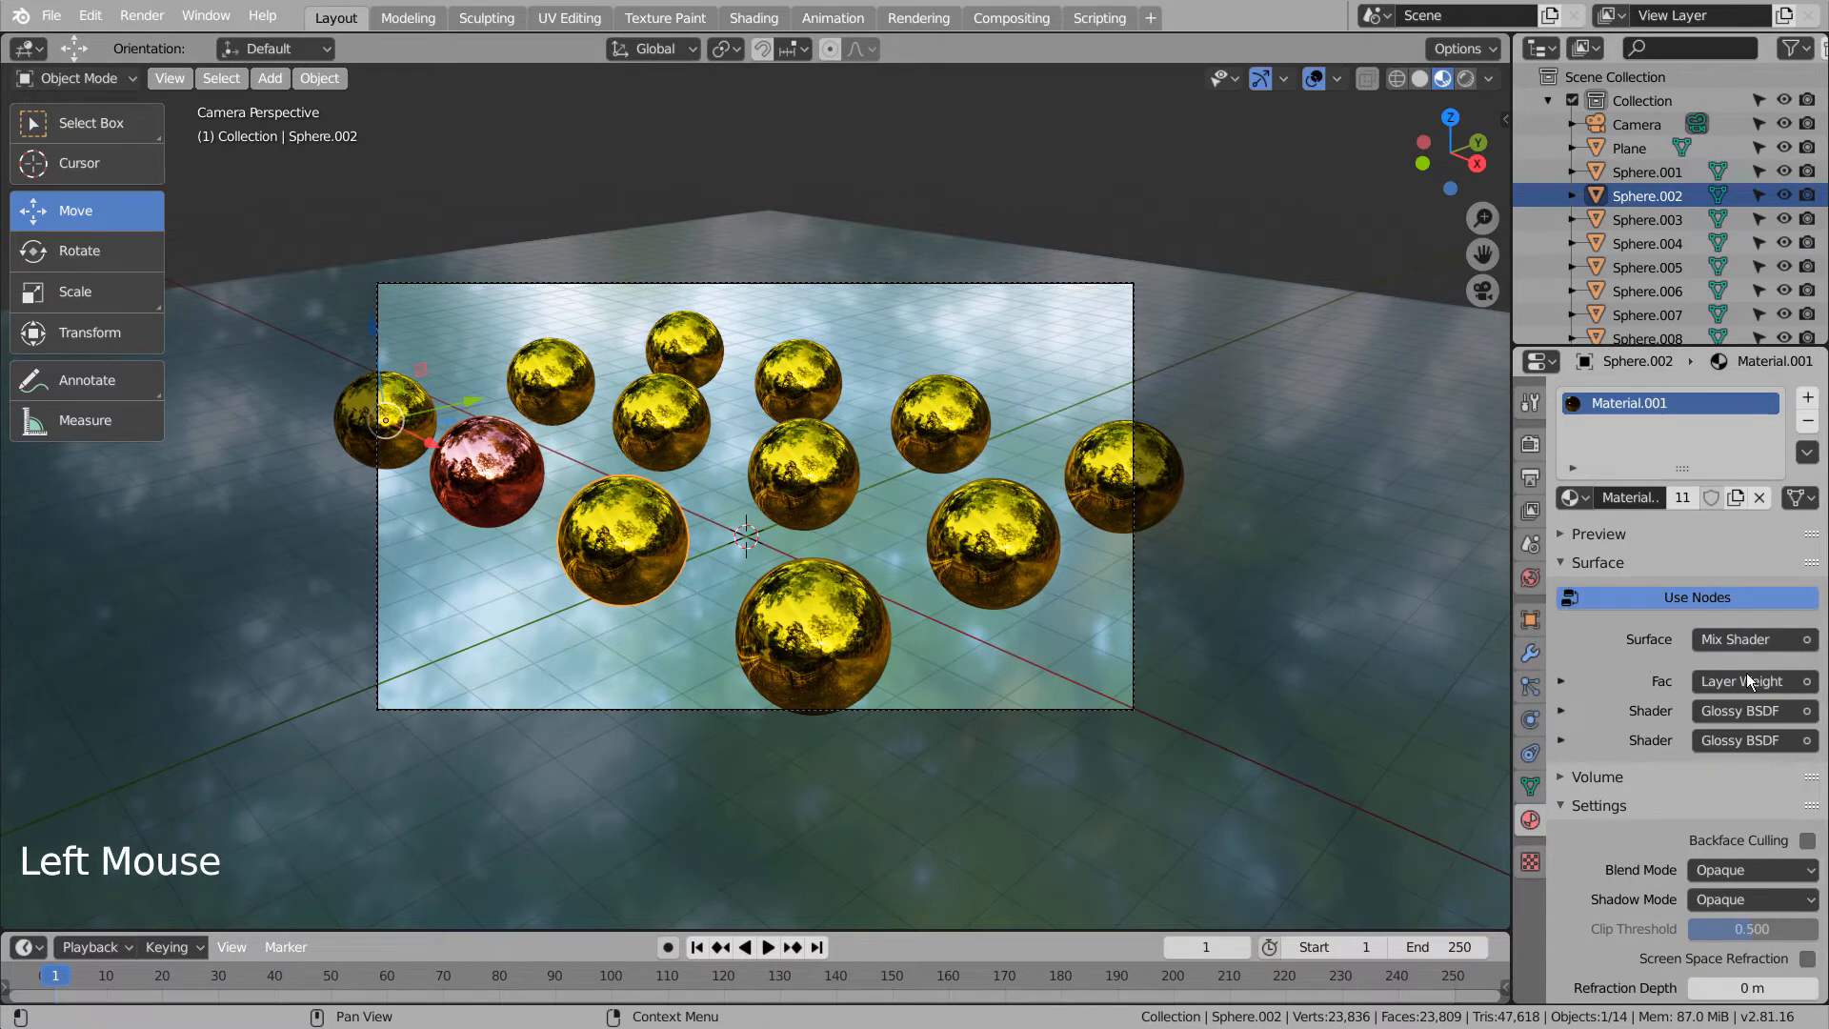
pyautogui.click(1577, 710)
pyautogui.click(1707, 770)
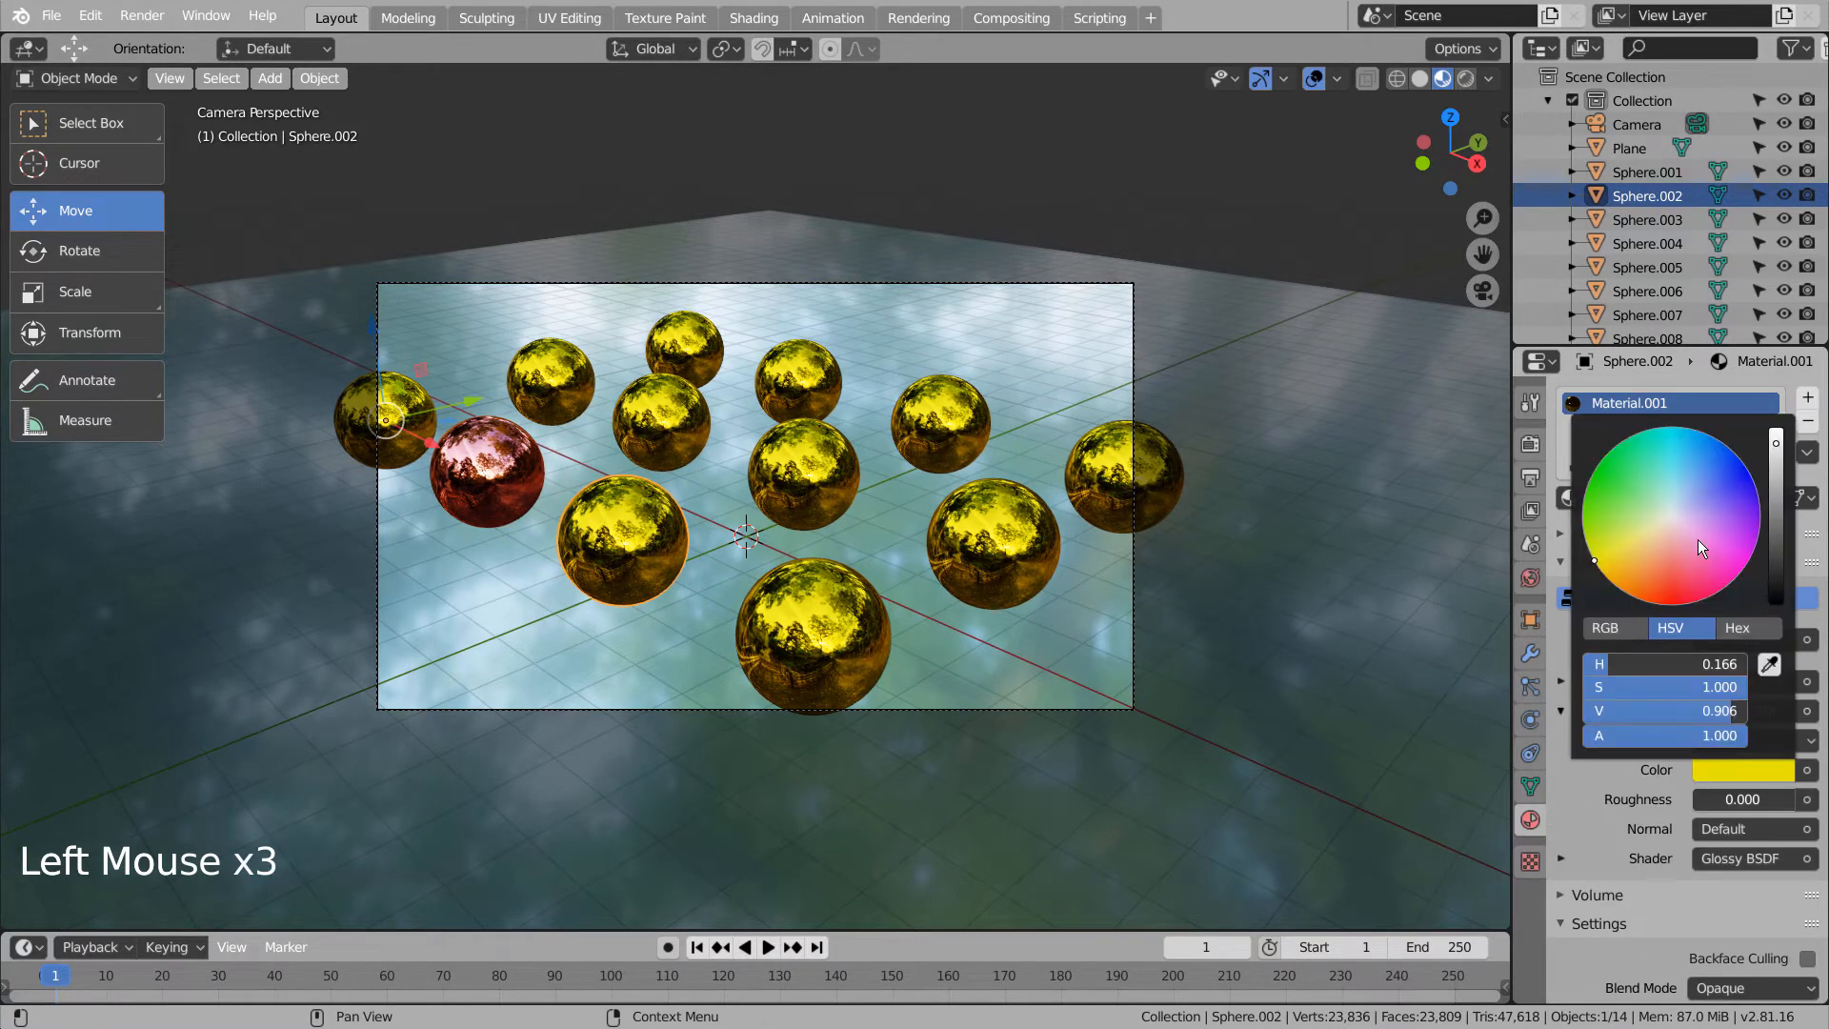
pyautogui.moveTo(1698, 539); pyautogui.dragTo(1701, 433)
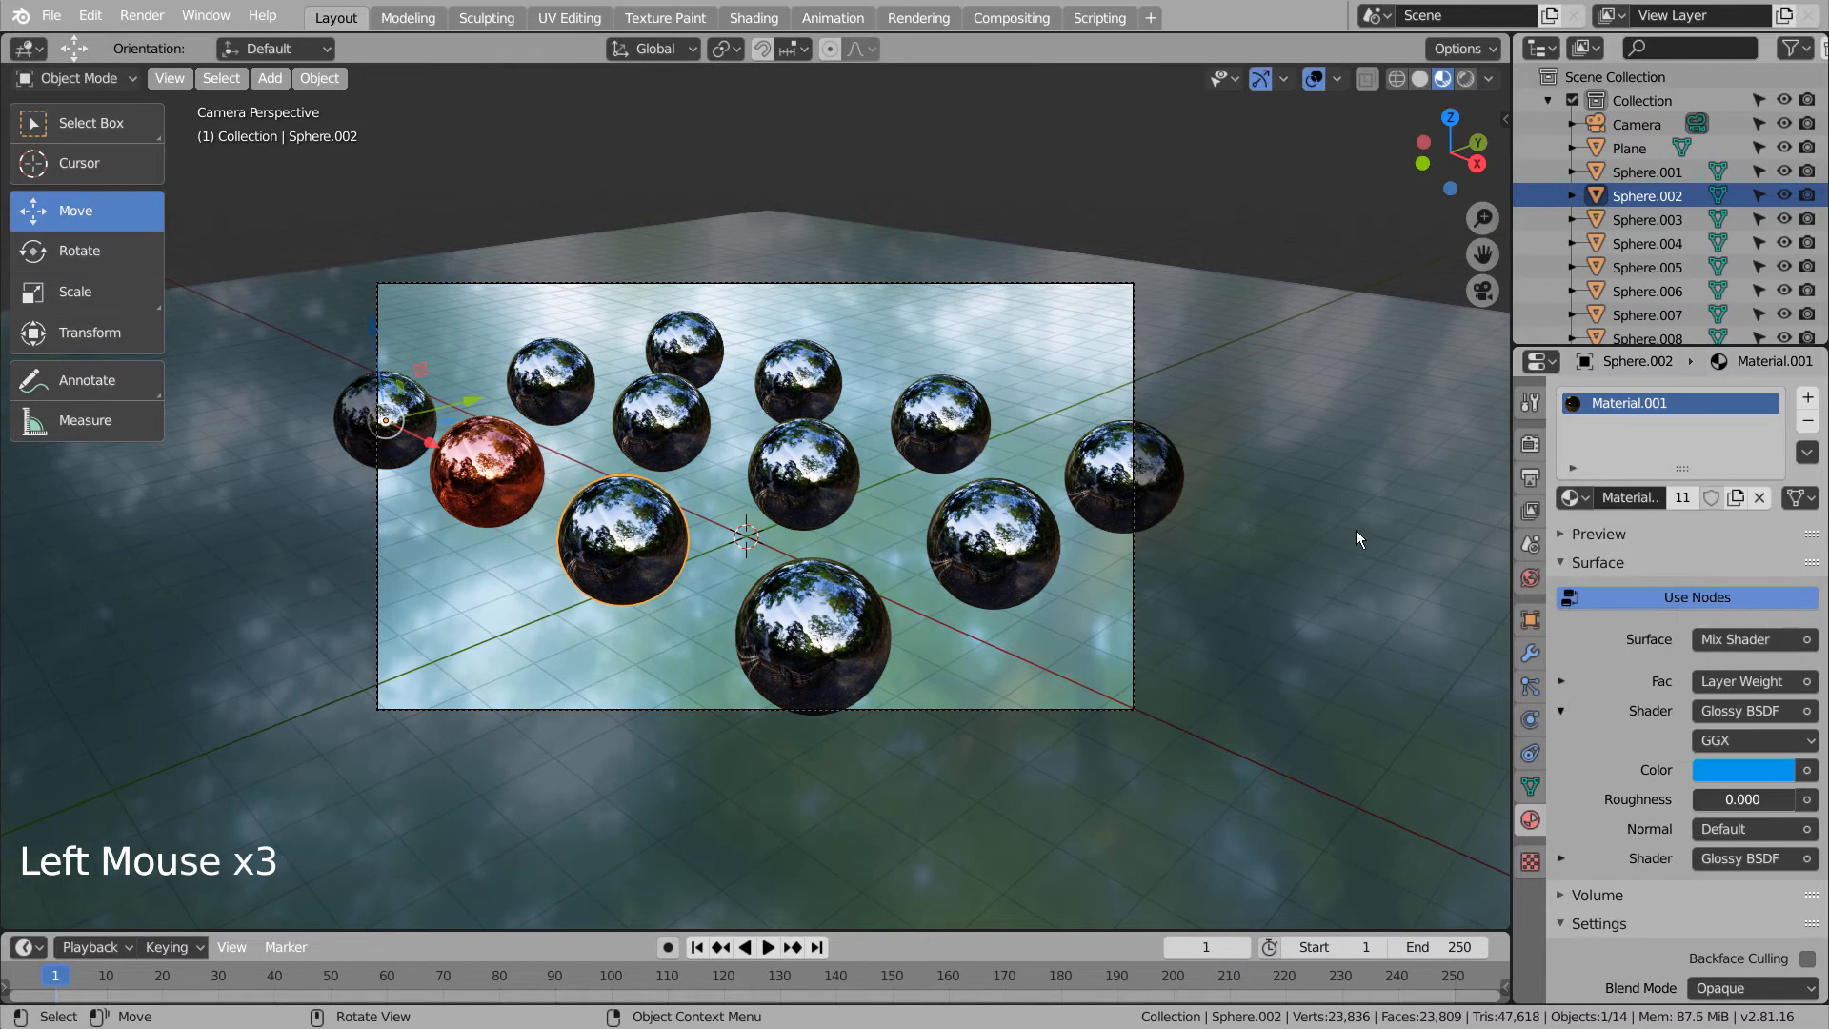
pyautogui.hotkey('ctrl', 'z')
# Make Sphere.002's material single-user and set its first Glossy BSDF color to blue, hue 0.575 and saturation 0.715.
pyautogui.click(1735, 600)
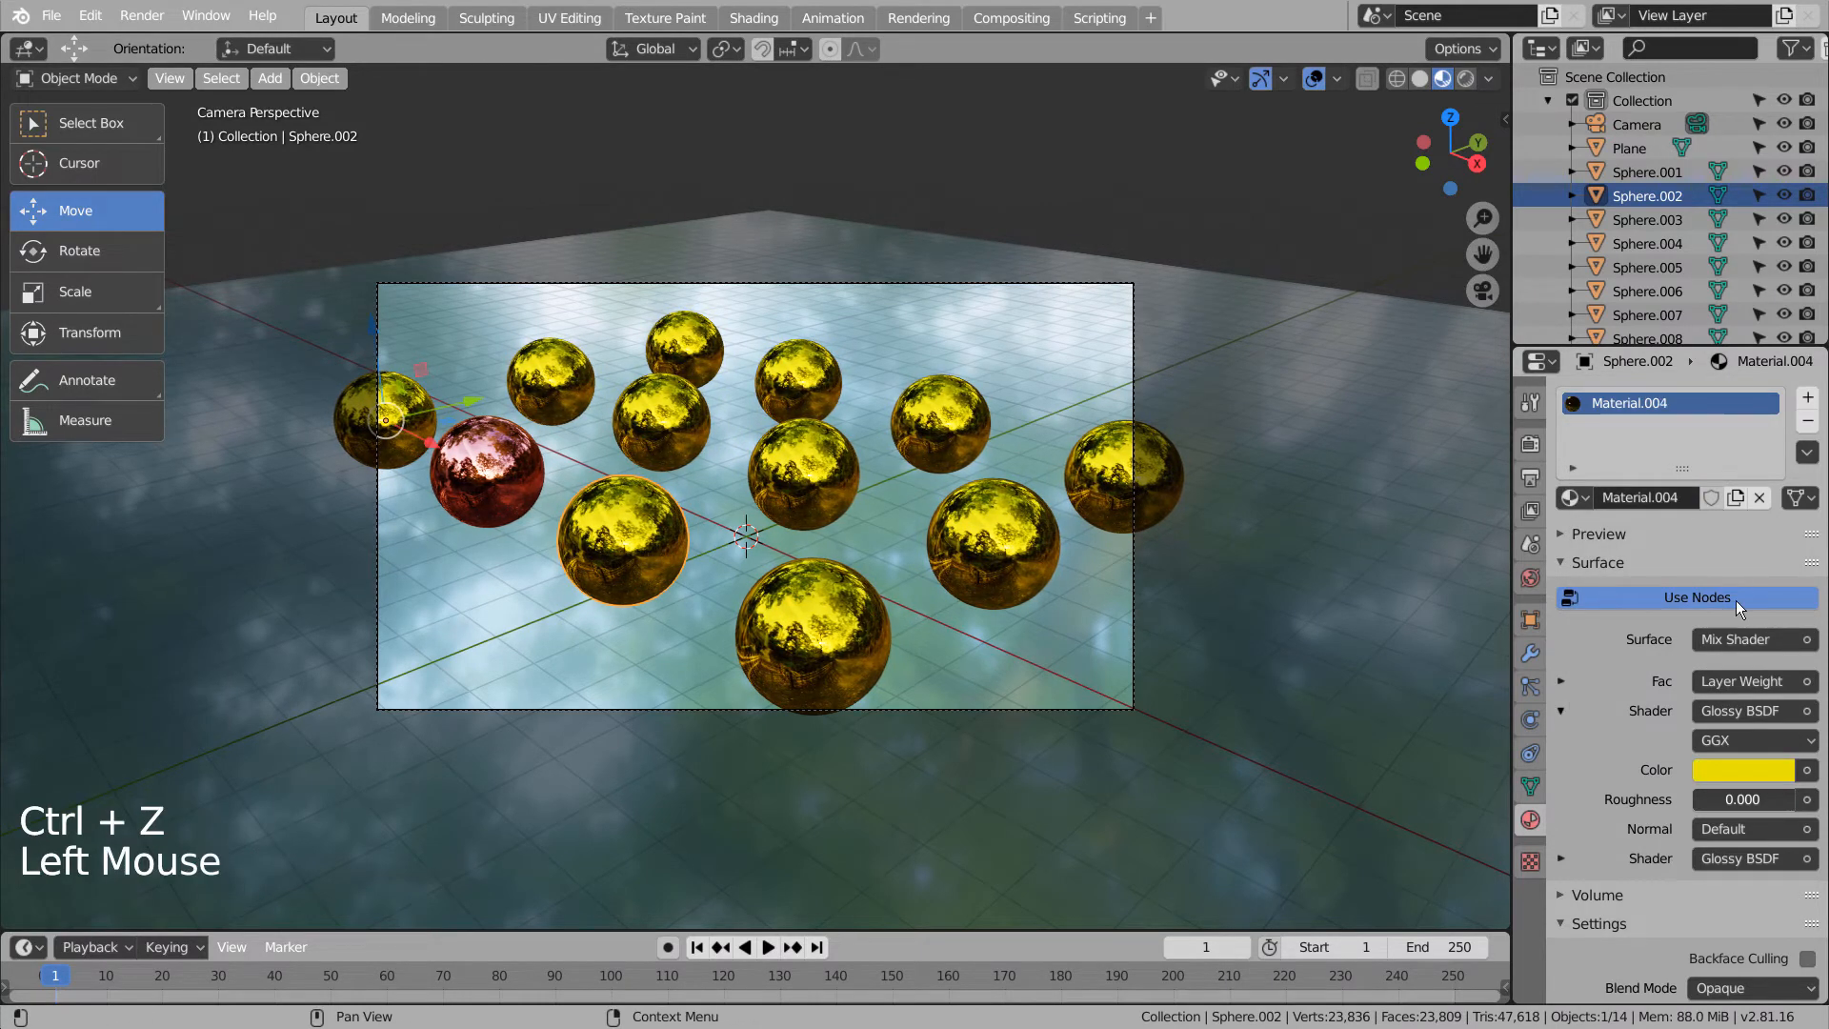
pyautogui.click(1759, 766)
pyautogui.moveTo(1702, 465); pyautogui.dragTo(1700, 459)
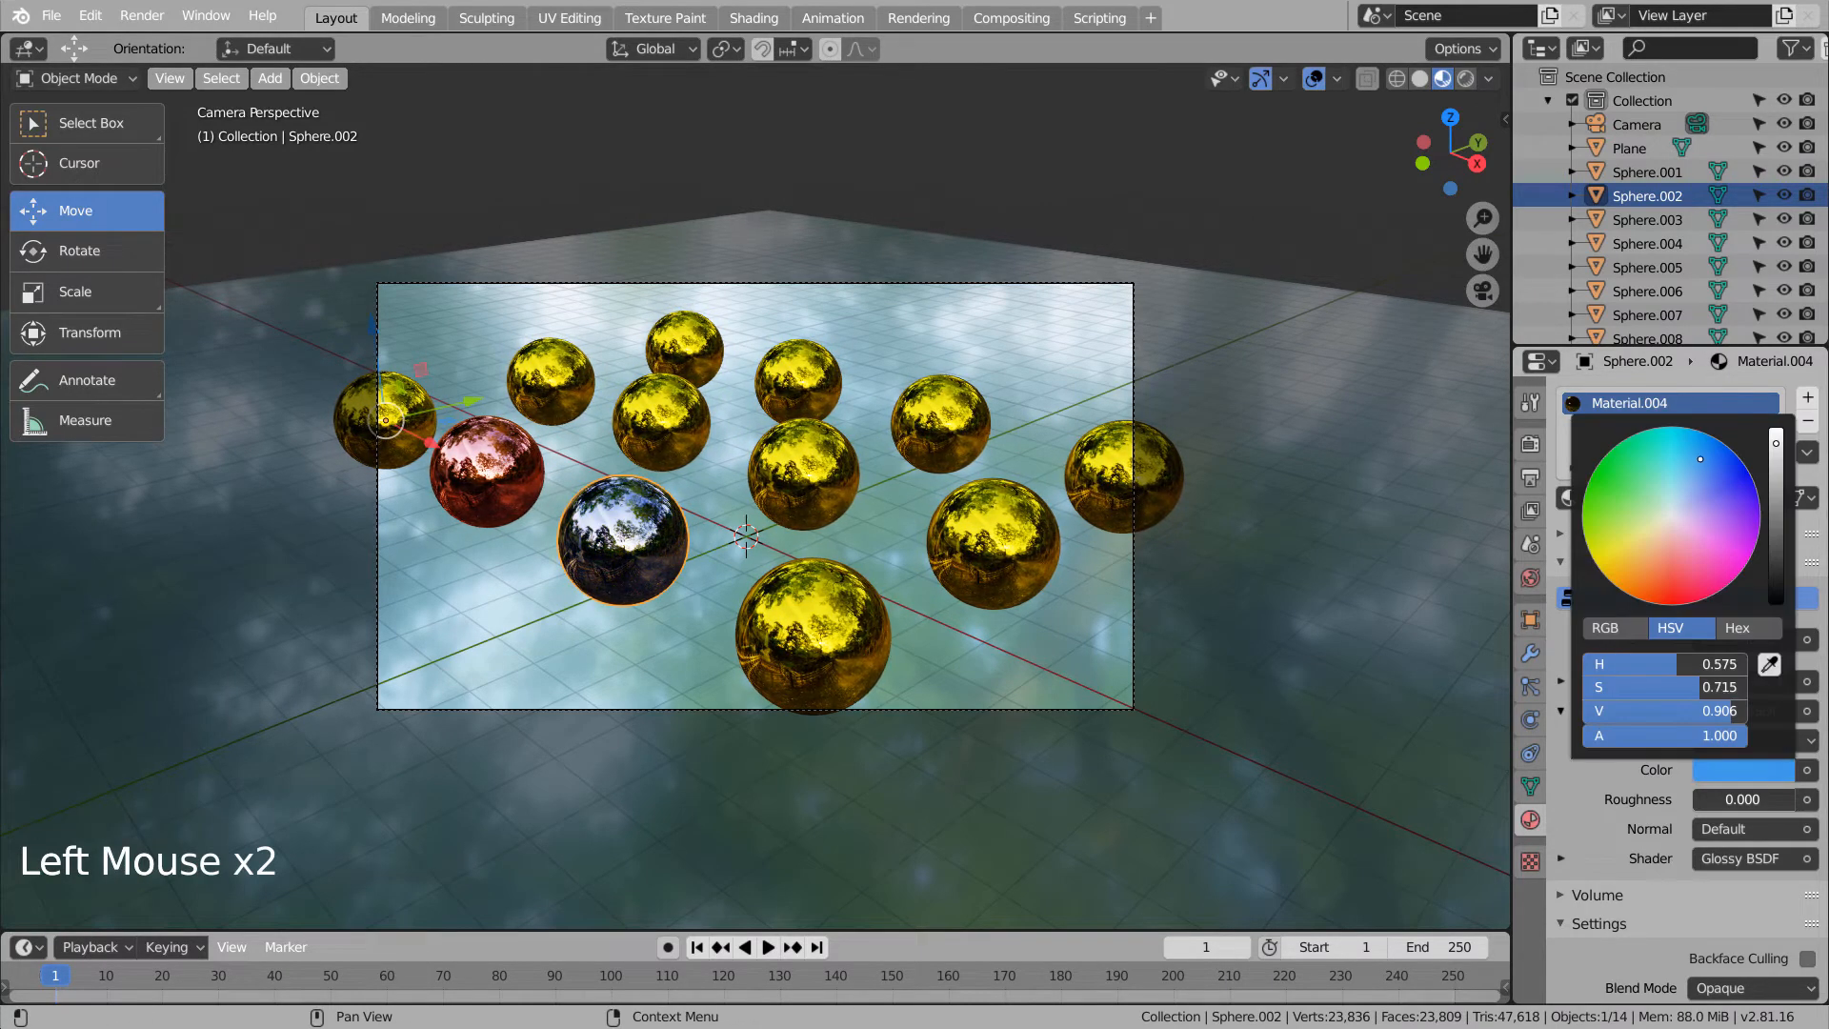
# Give the front sphere, Sphere.003, its own copy of the material and set the first Glossy BSDF color to orange.
pyautogui.click(852, 599)
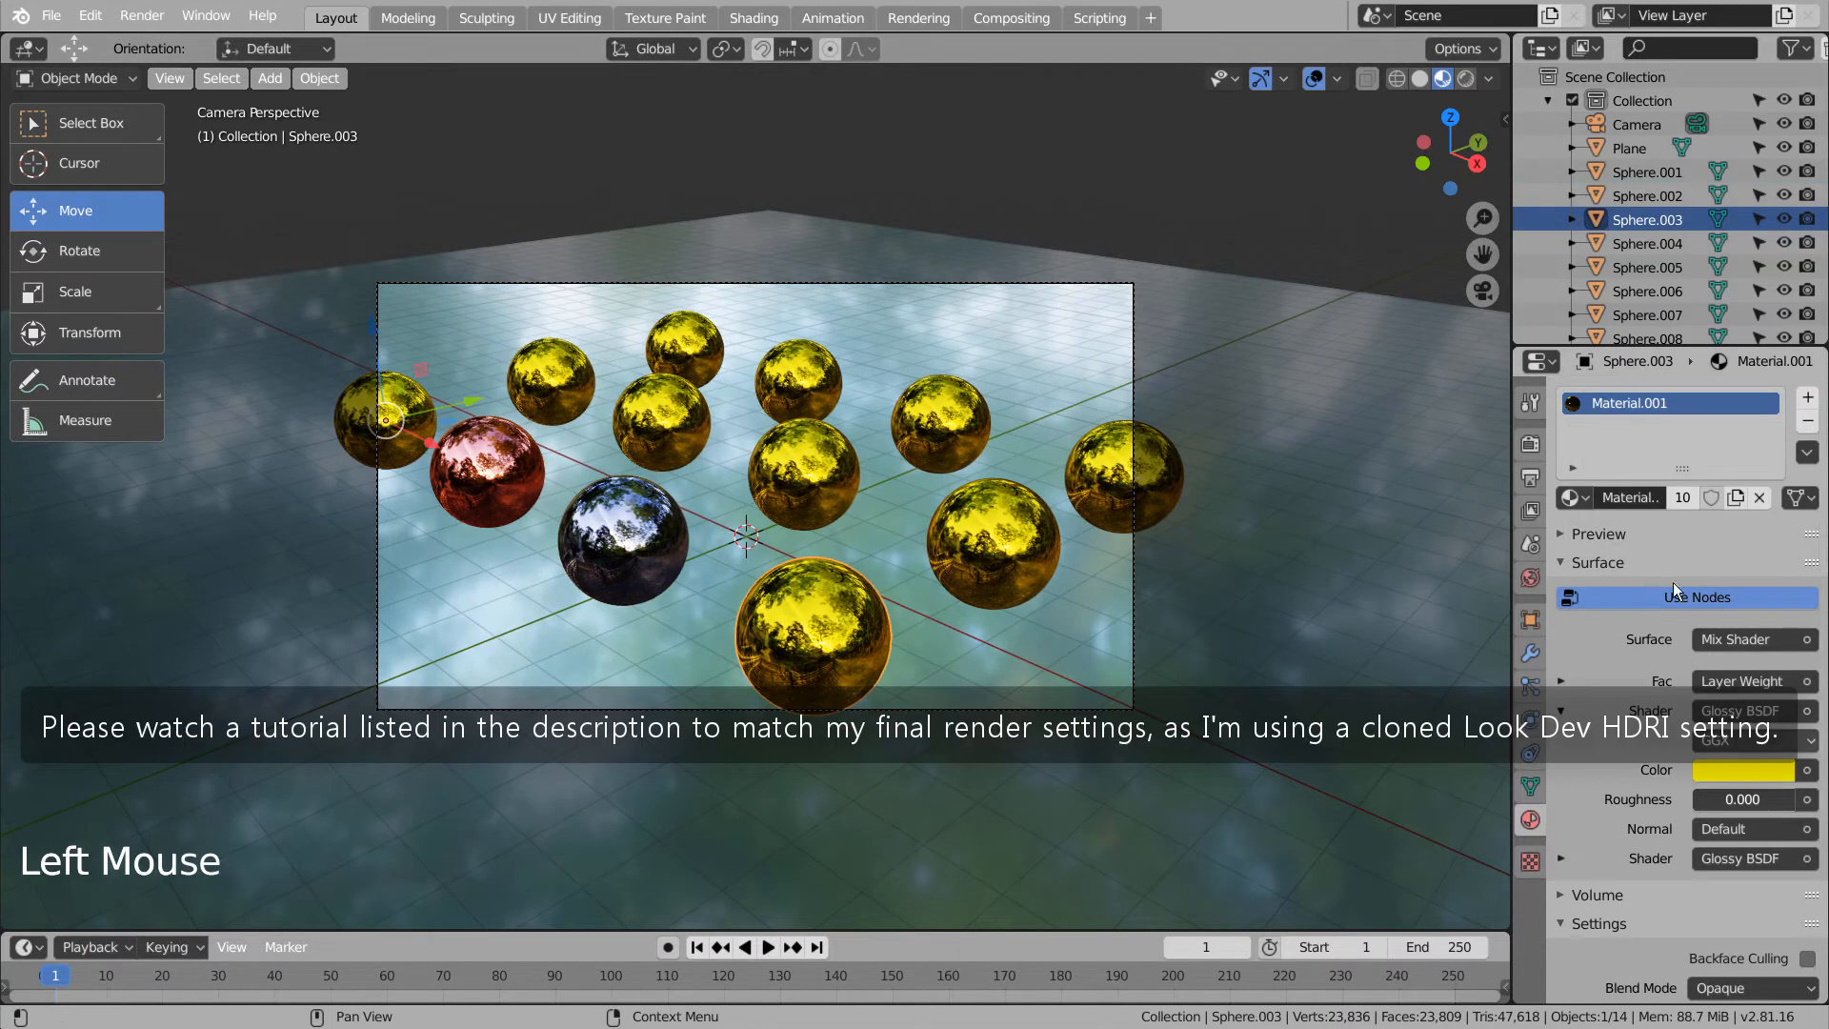
pyautogui.click(1683, 498)
pyautogui.click(1739, 770)
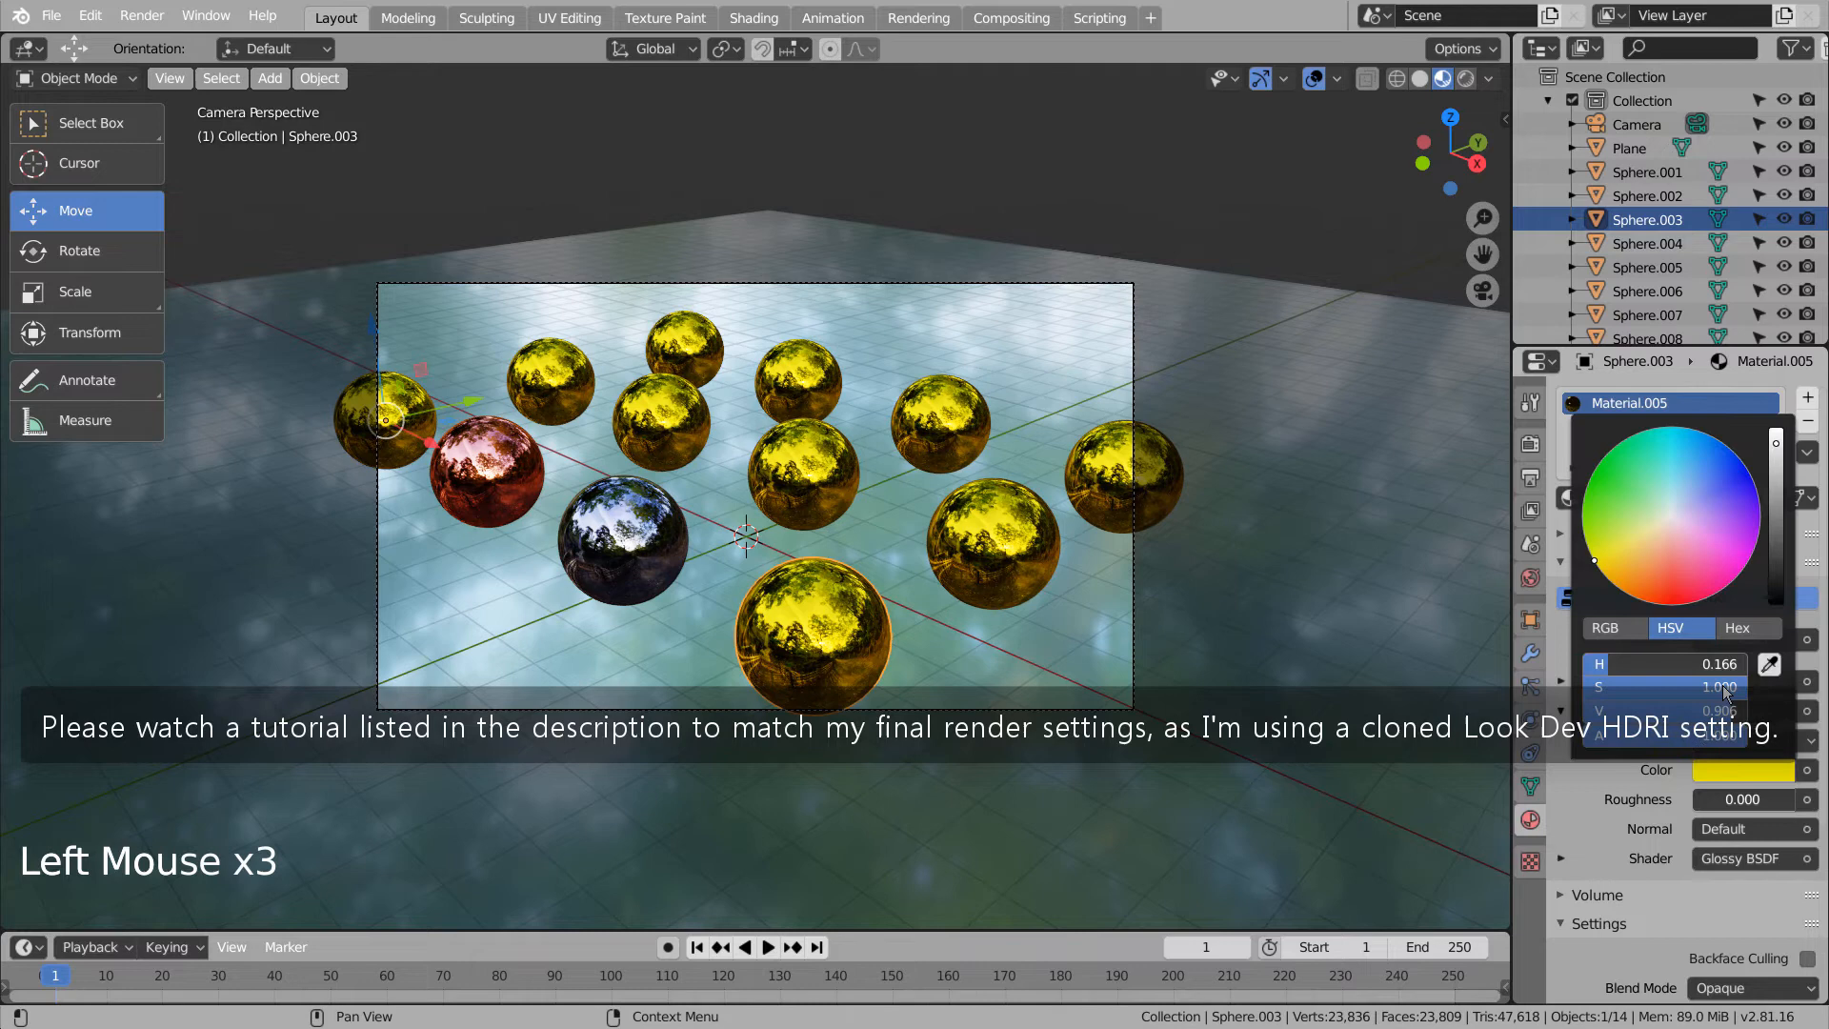
pyautogui.click(1640, 562)
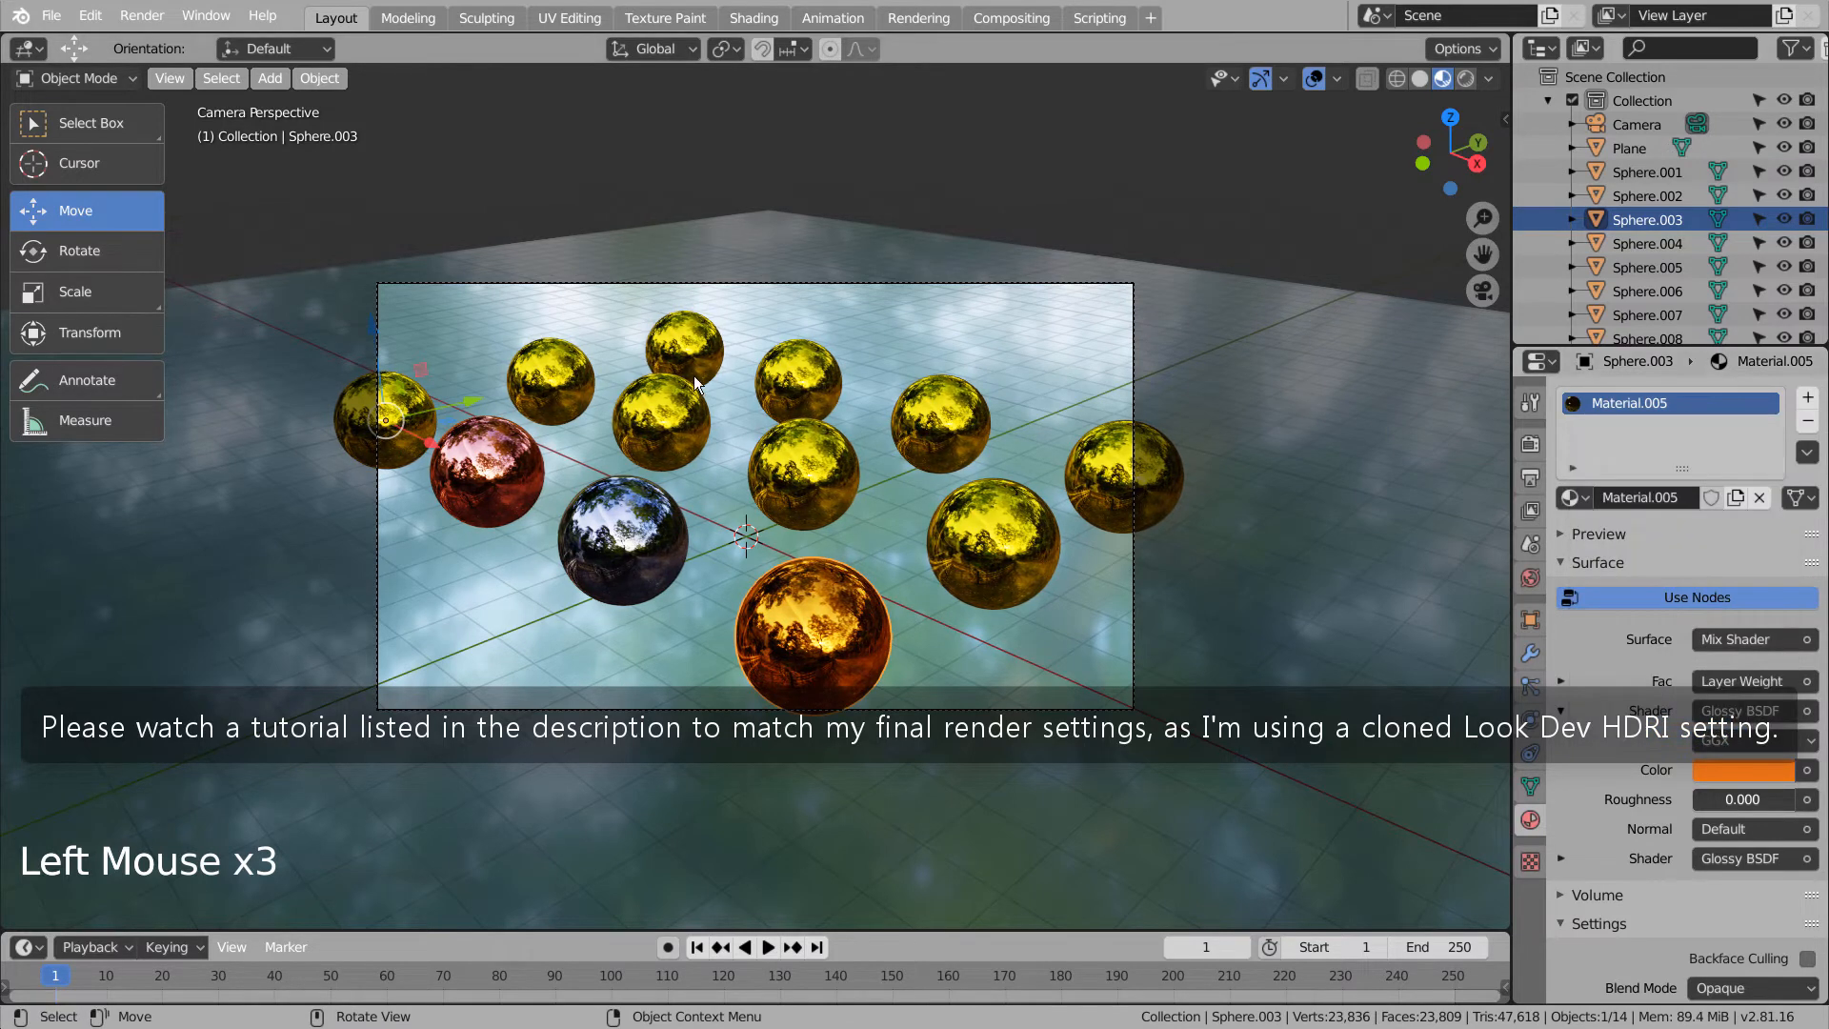
# Try to recolor the first Glossy BSDF of Sphere.004's shared material to pale pink with saturation 0.114.
pyautogui.click(553, 386)
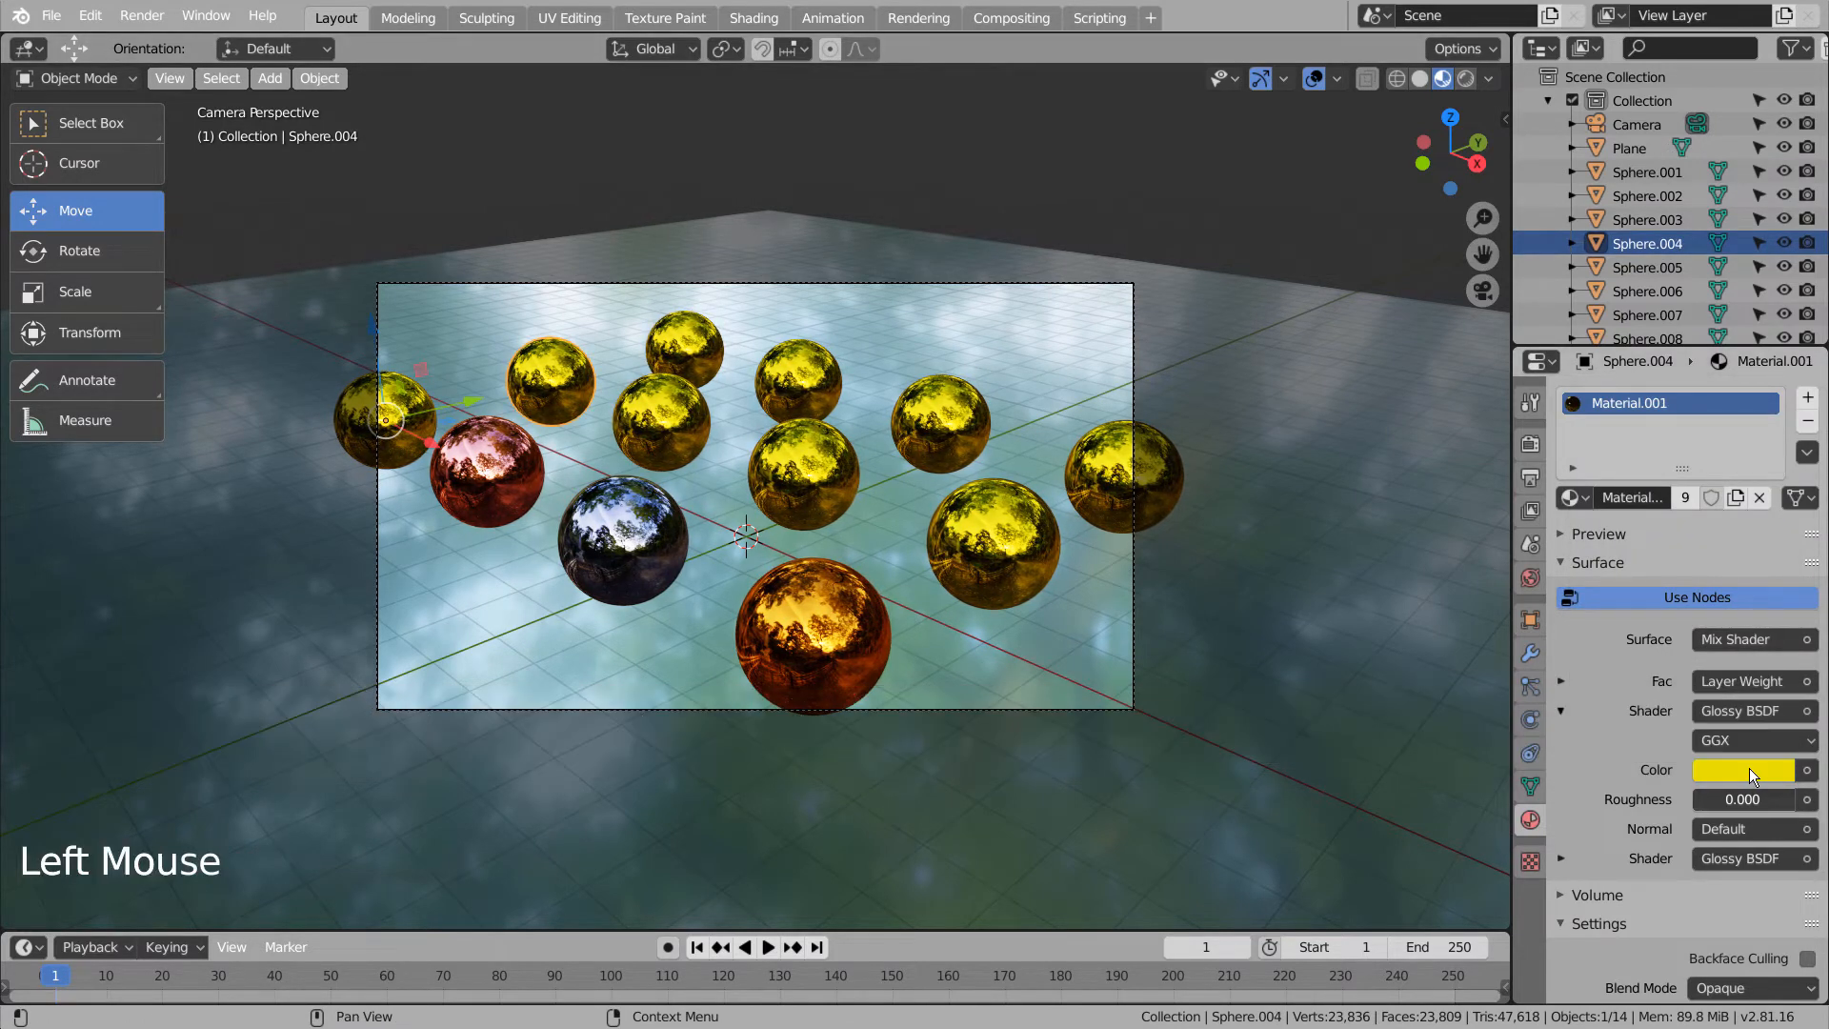
pyautogui.click(1749, 768)
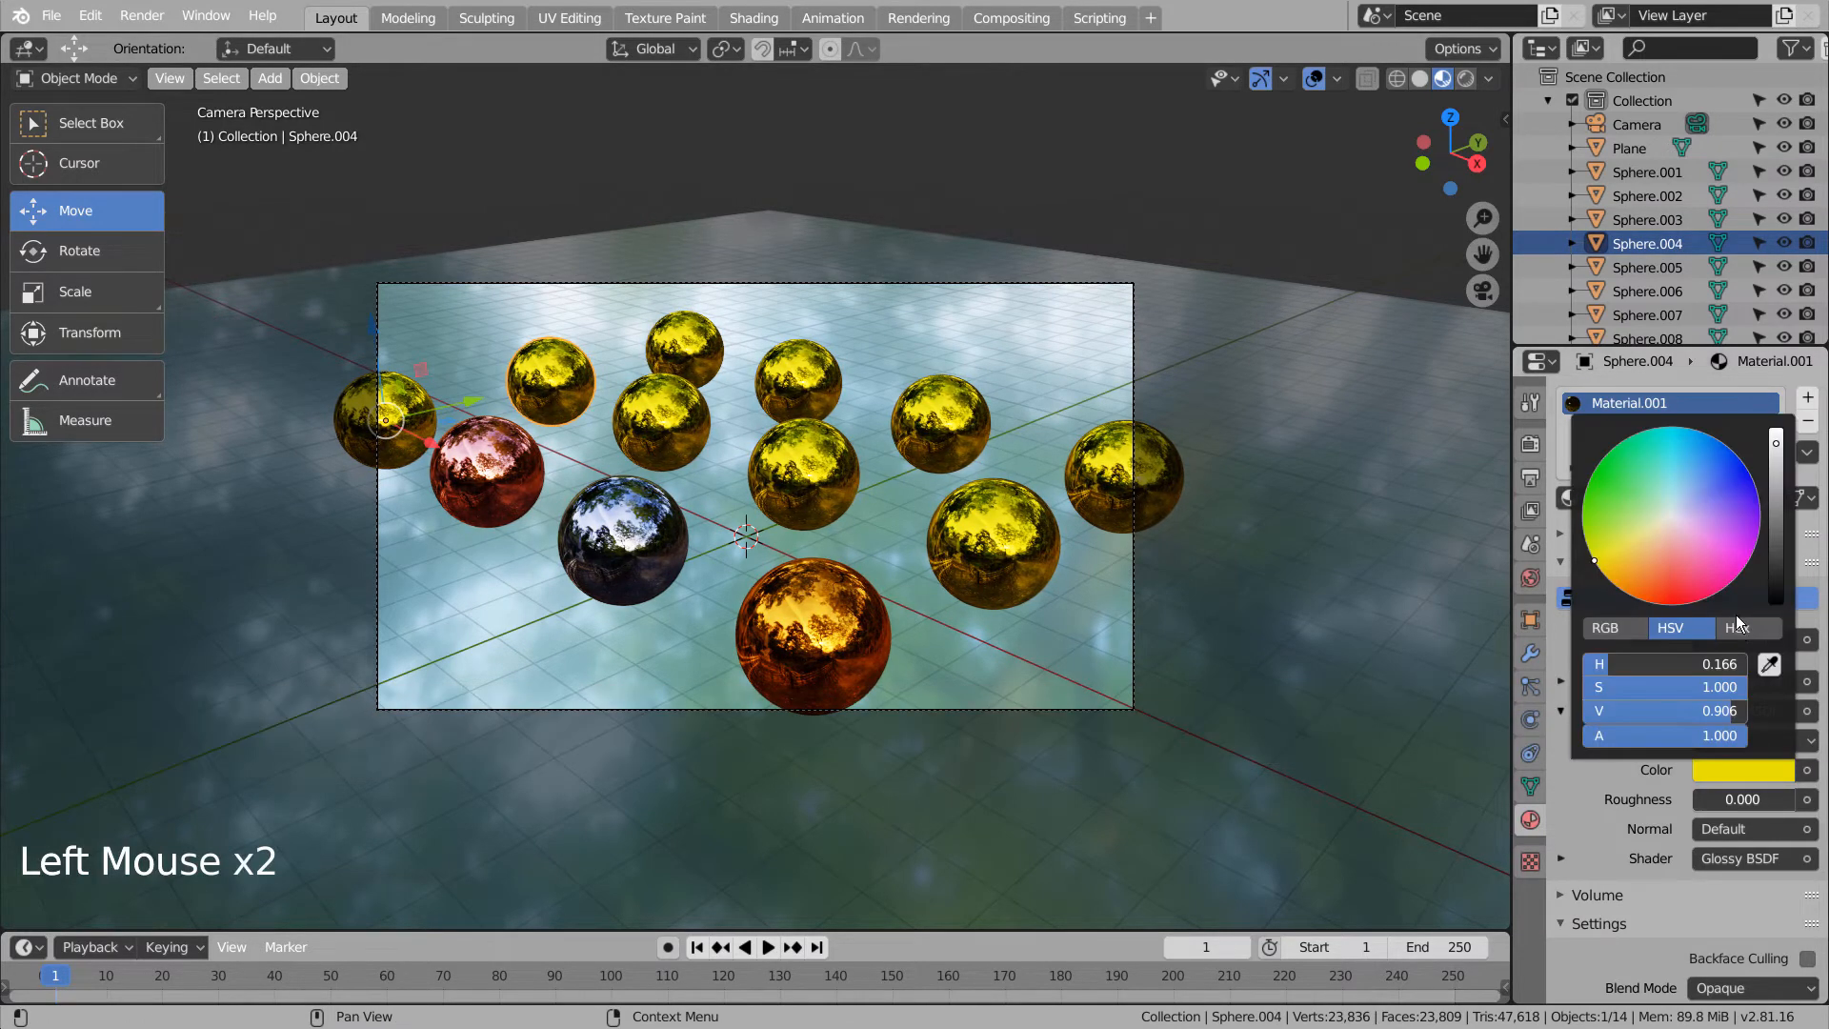
pyautogui.click(1678, 524)
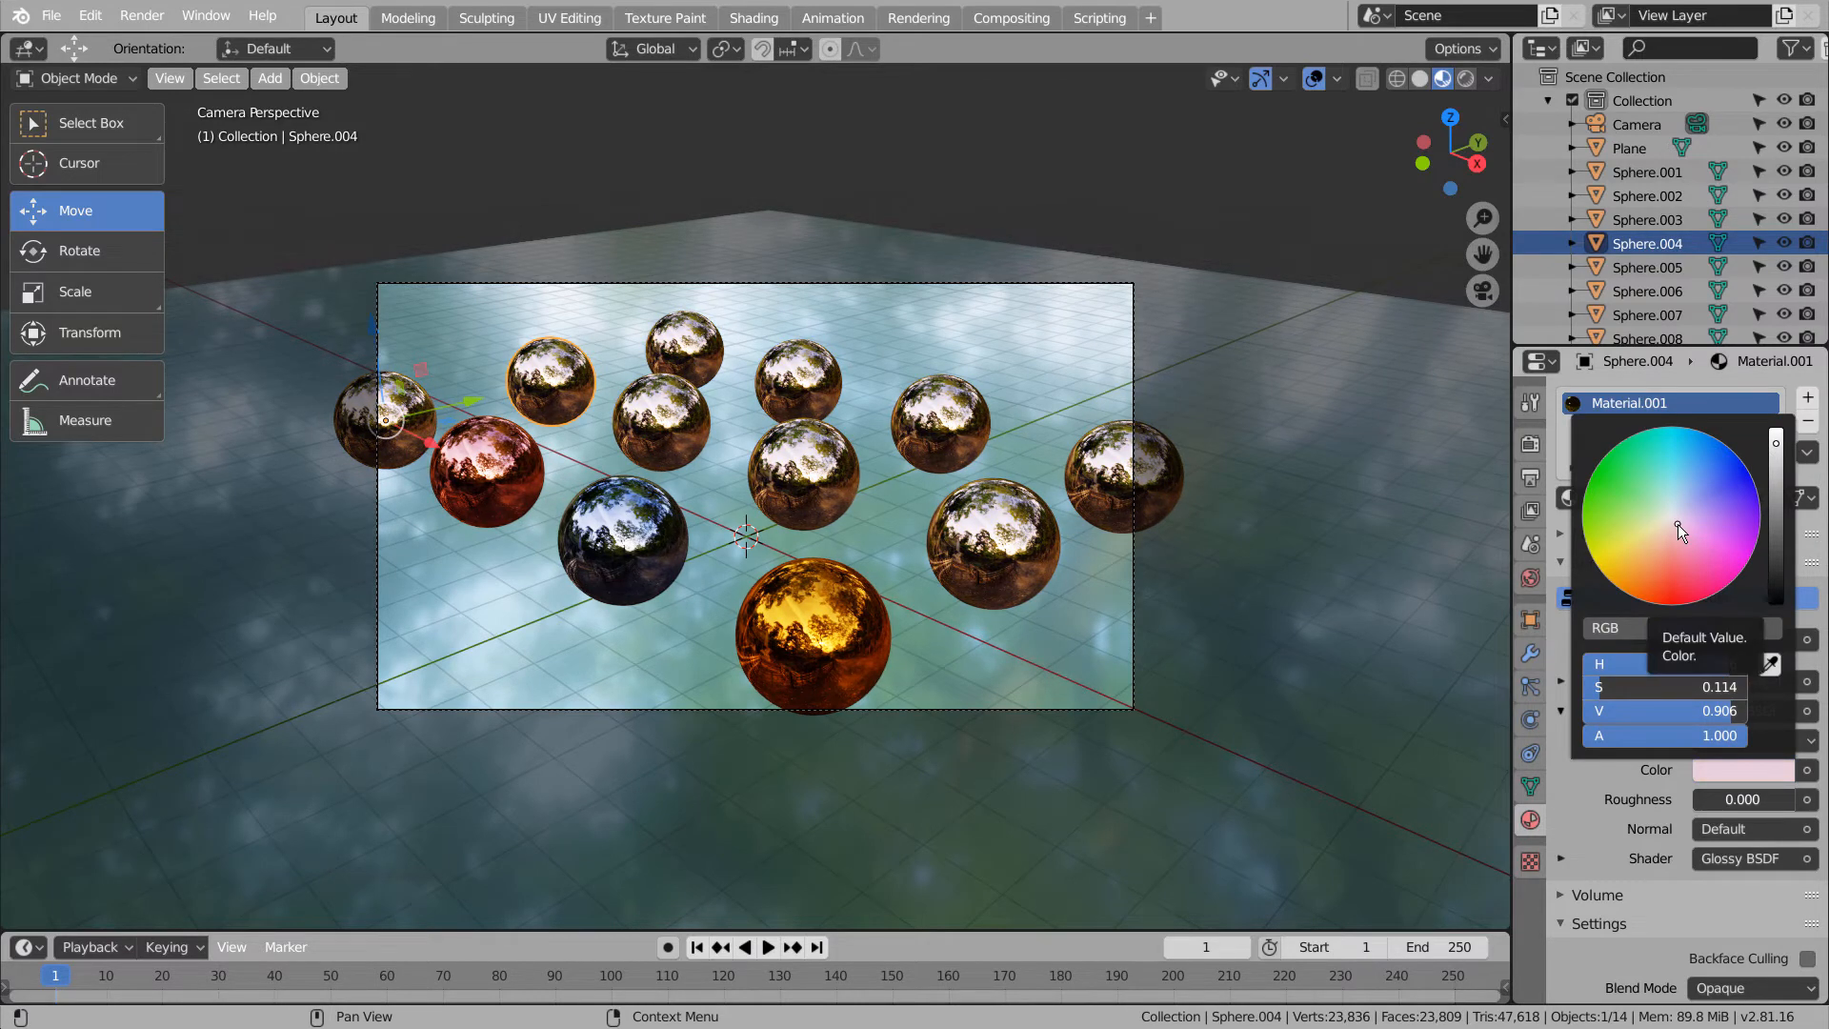
pyautogui.hotkey('ctrl', 'z')
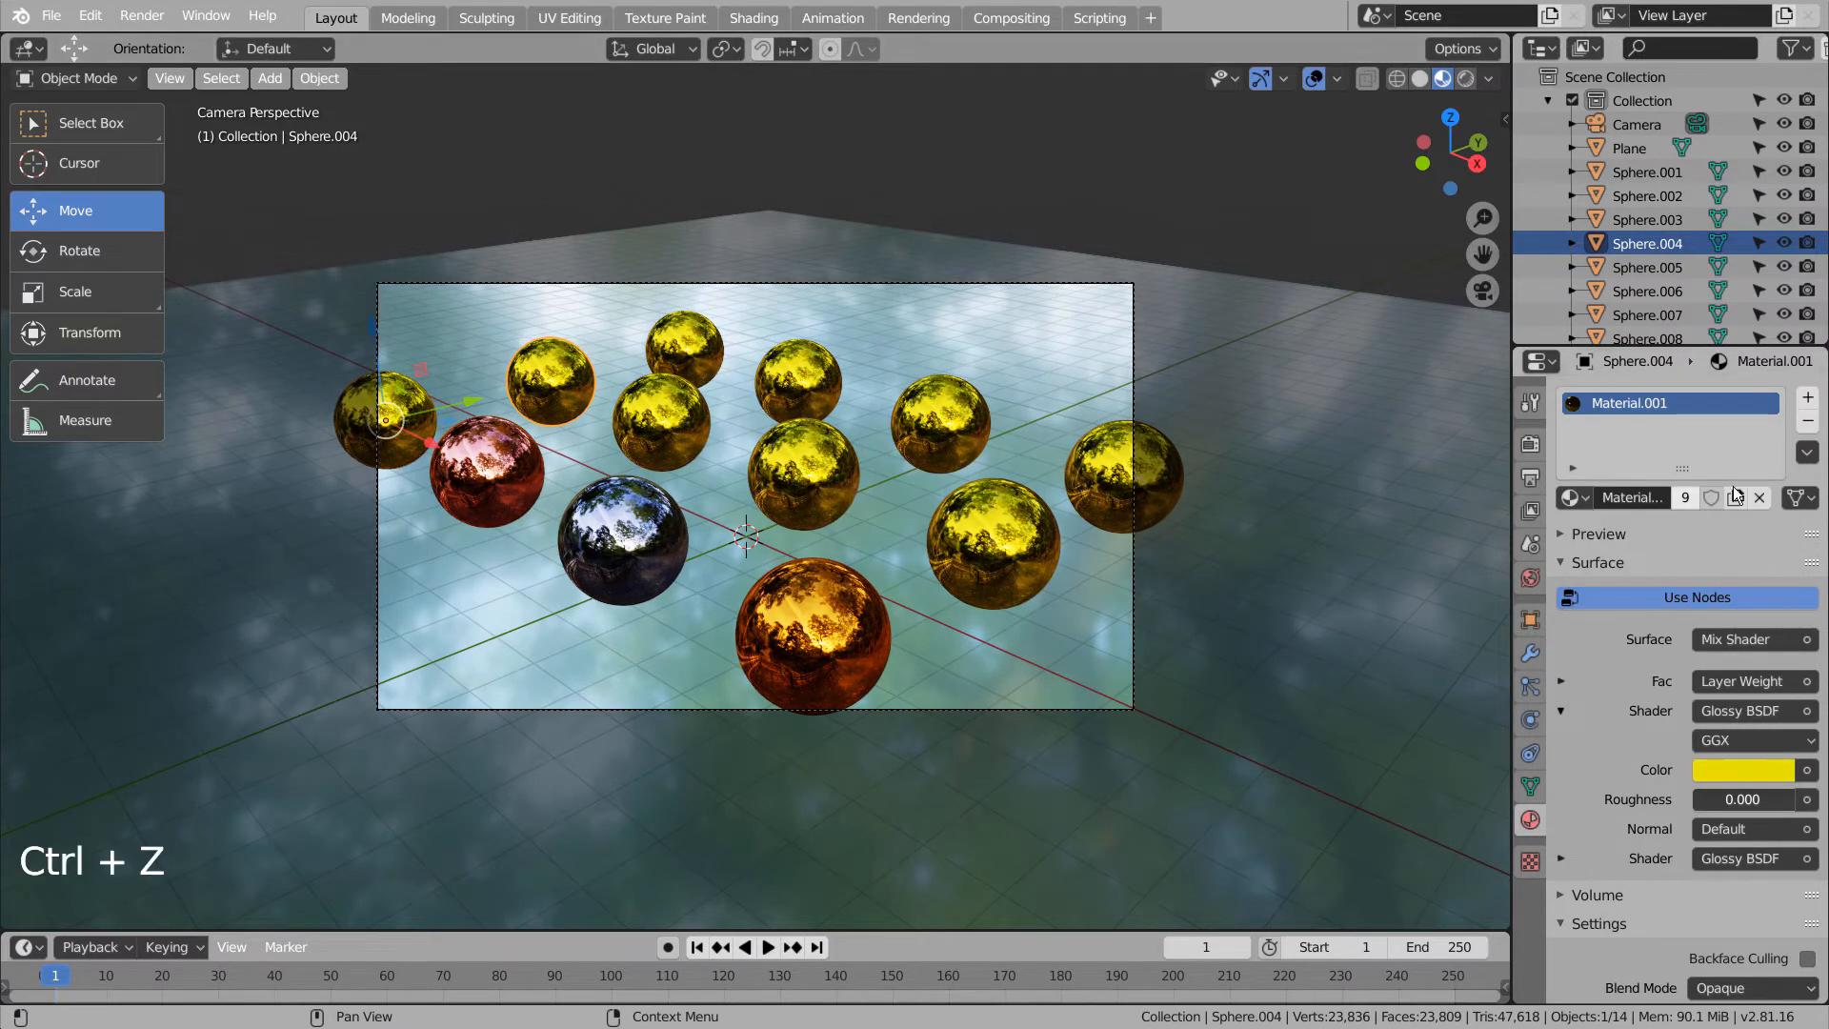
# Make Sphere.004's material single-user and set its first Glossy BSDF color to near white.
pyautogui.click(1685, 497)
pyautogui.click(1758, 764)
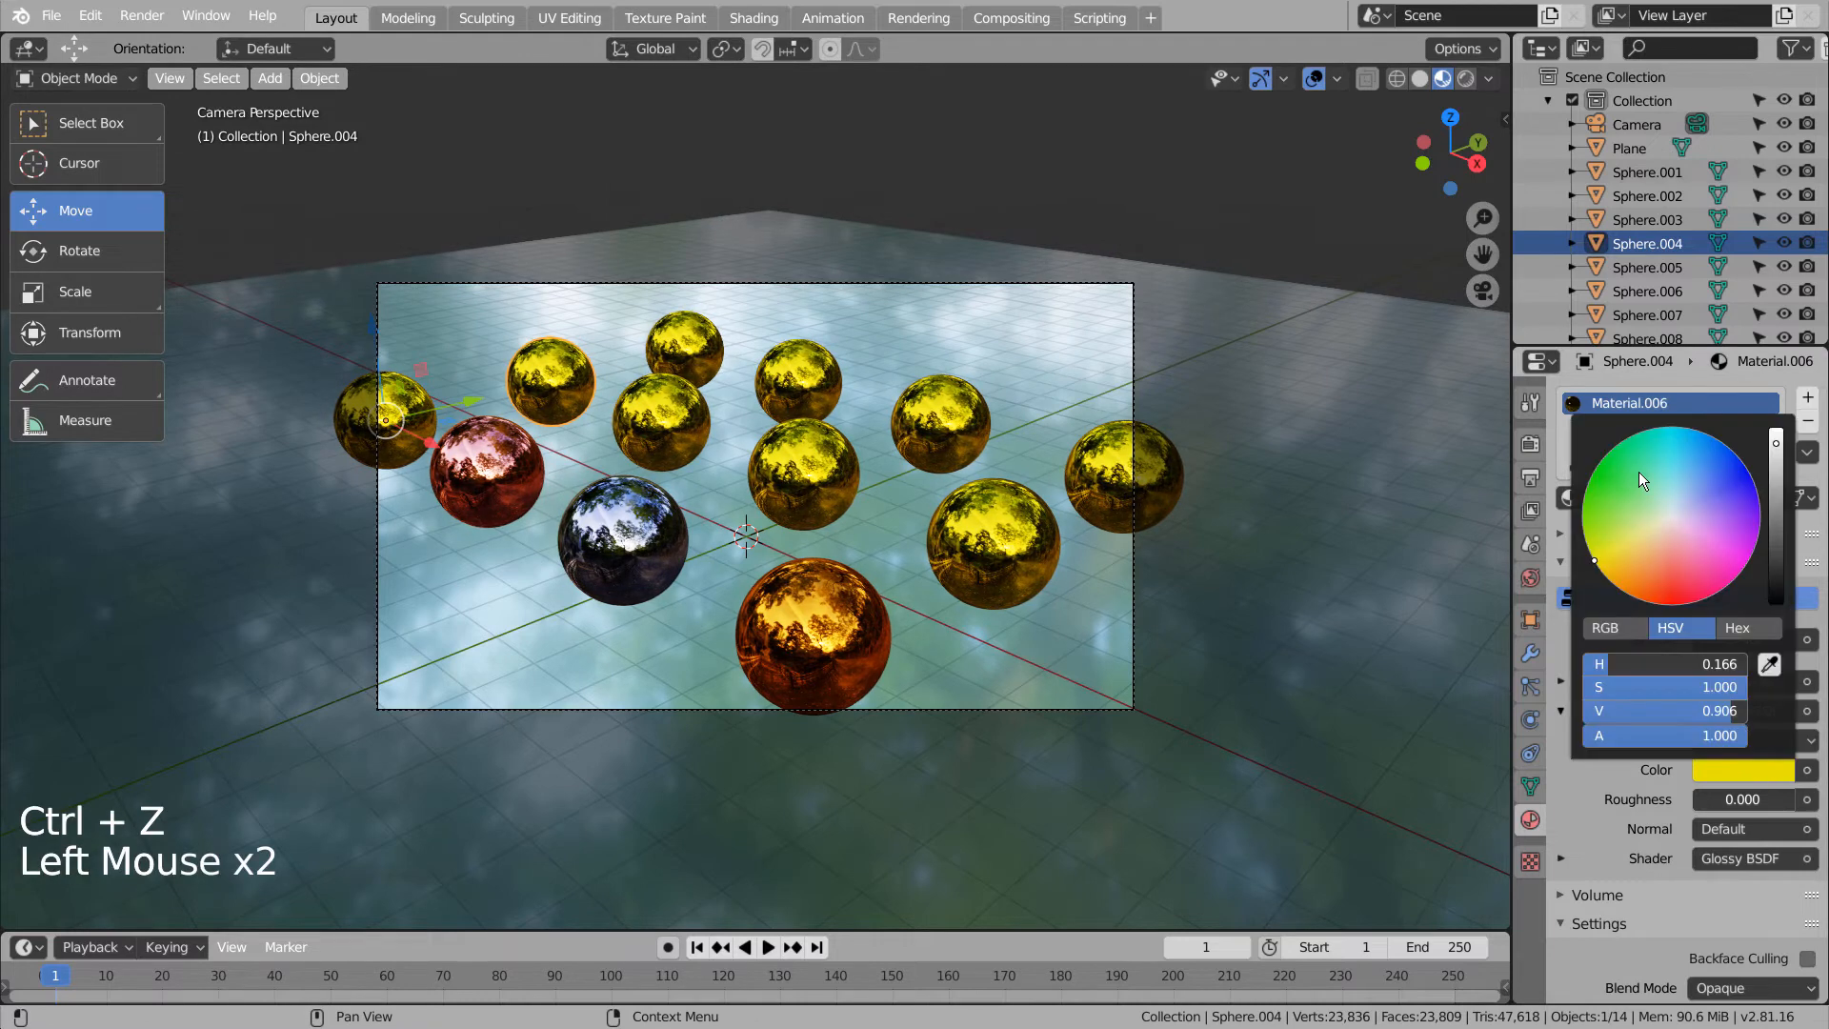
pyautogui.click(1672, 516)
# Give Sphere.005 its own copy of the material and set the first Glossy BSDF color to magenta.
pyautogui.click(658, 438)
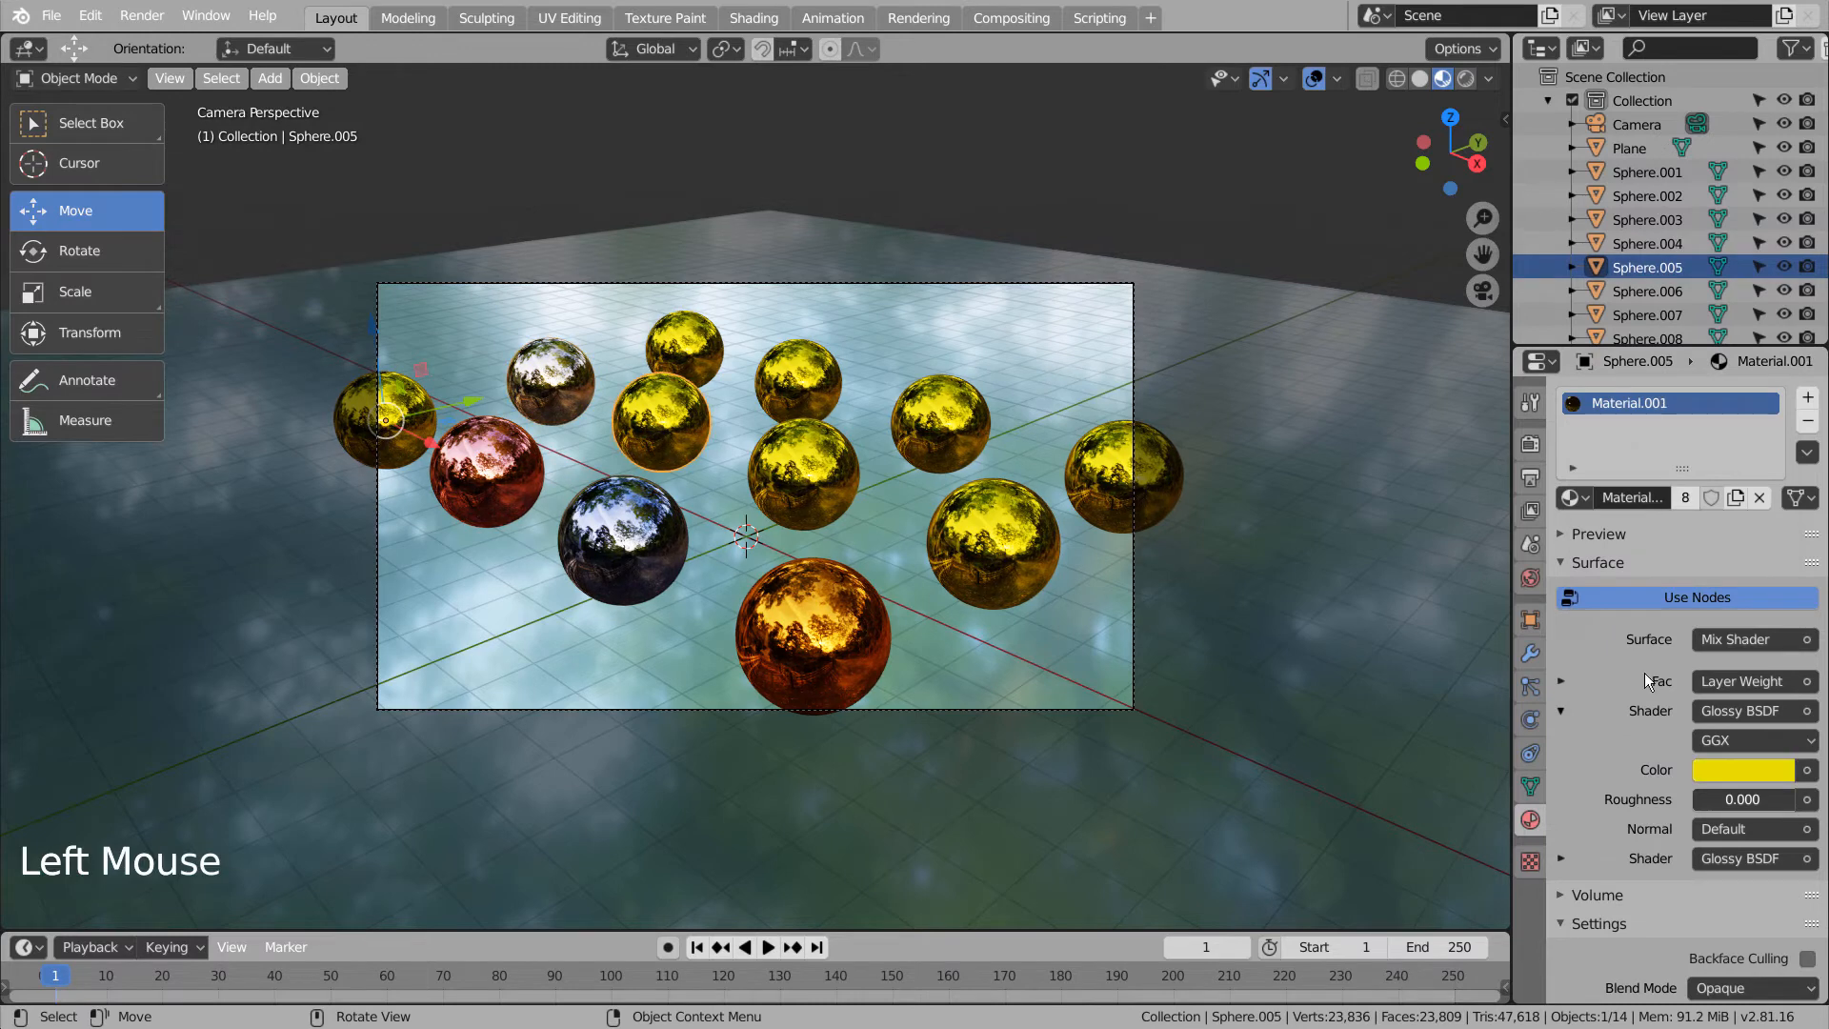
pyautogui.click(1683, 497)
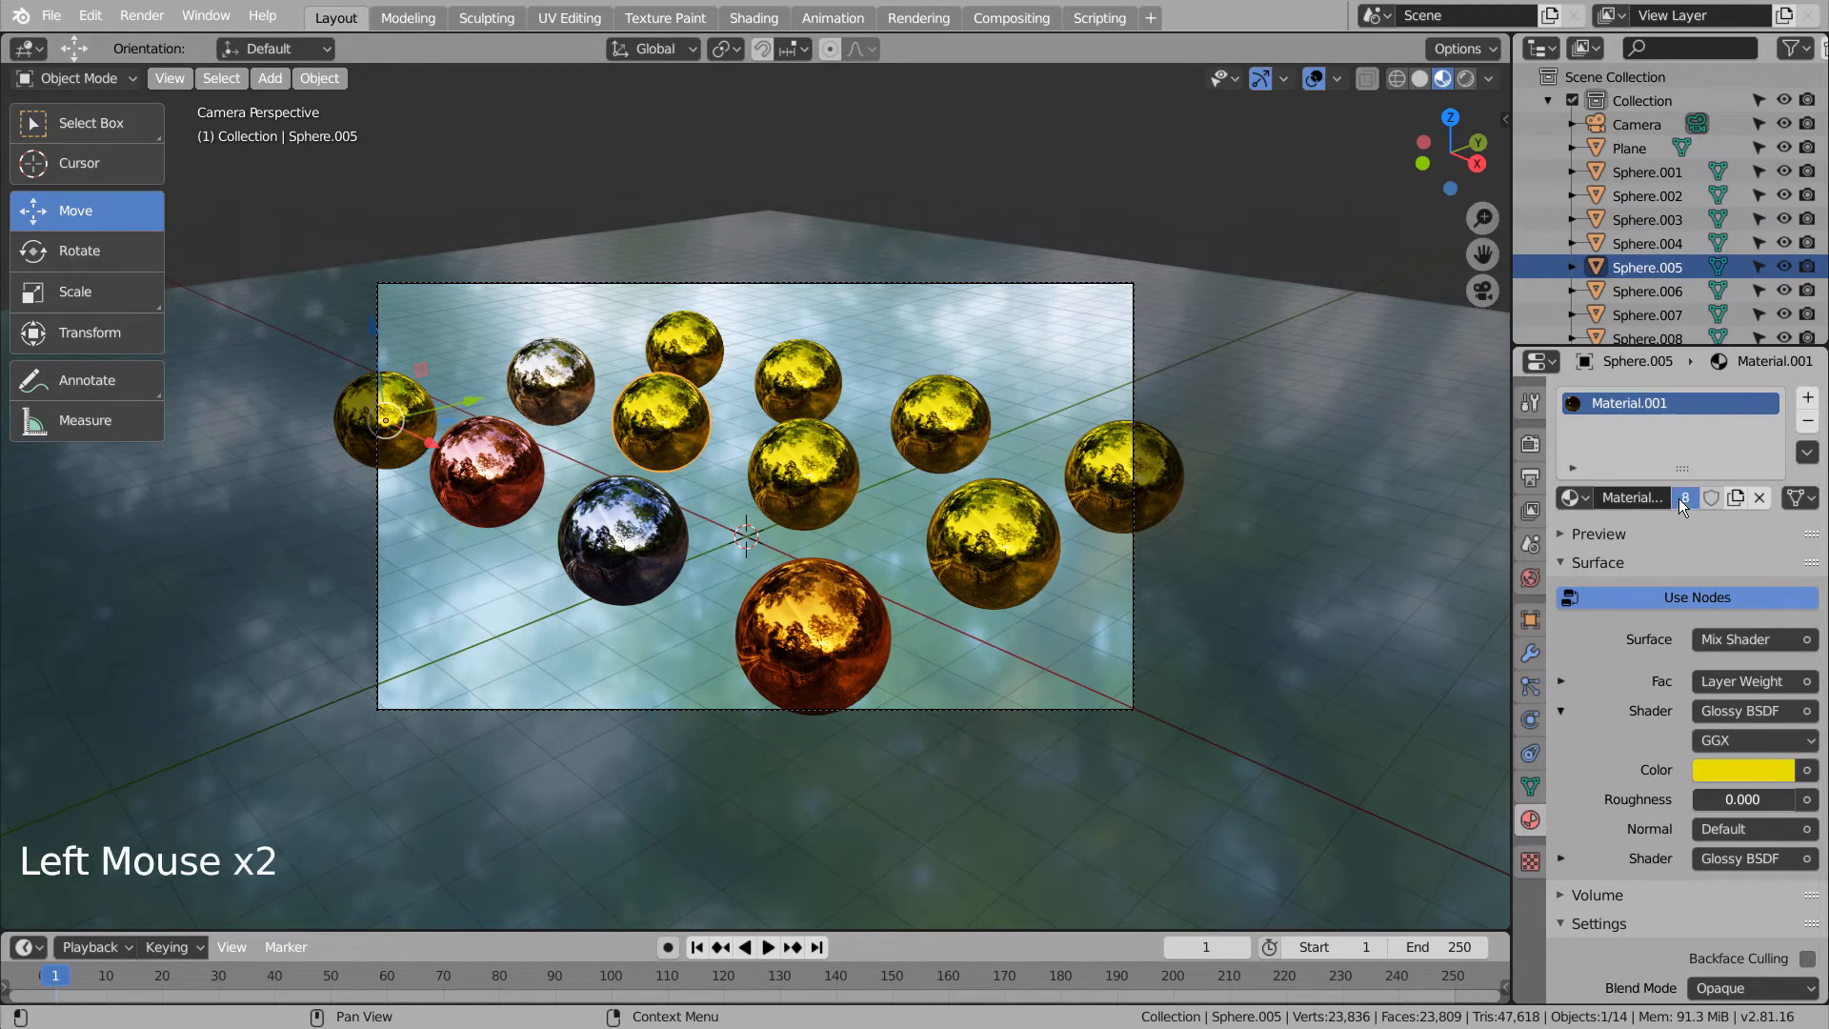
pyautogui.click(1753, 768)
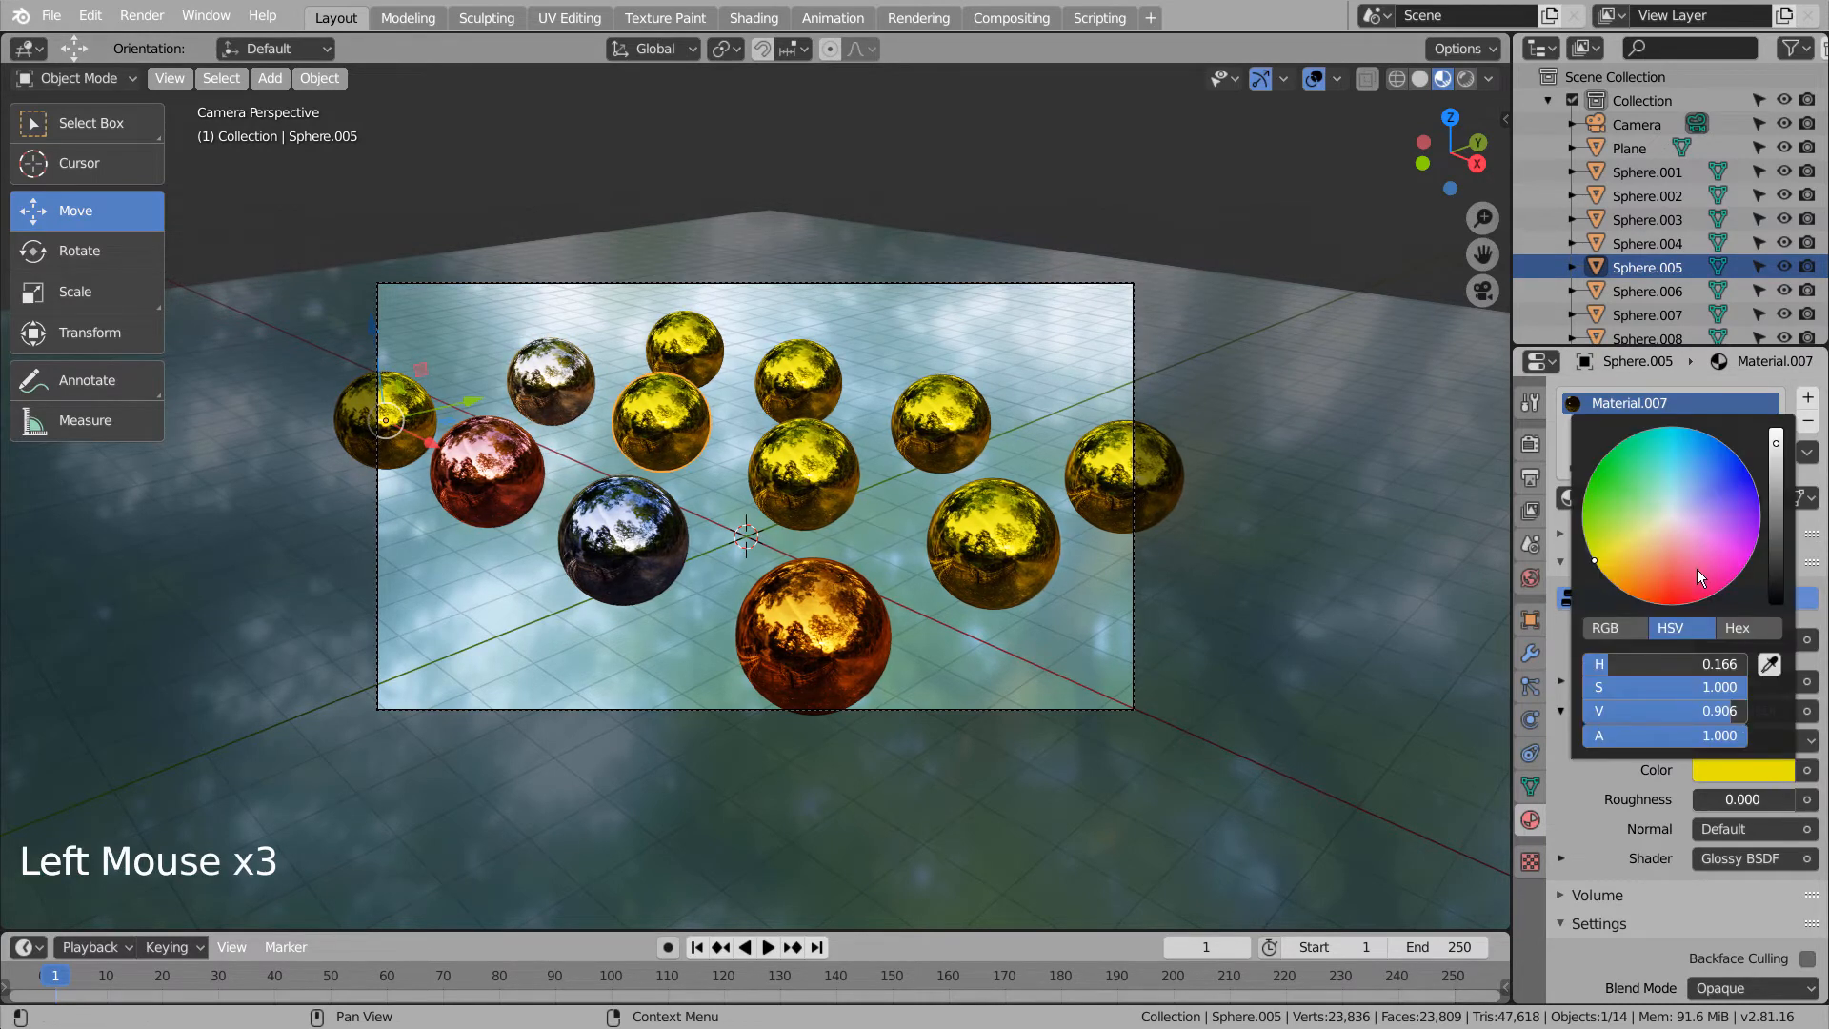
pyautogui.click(1732, 545)
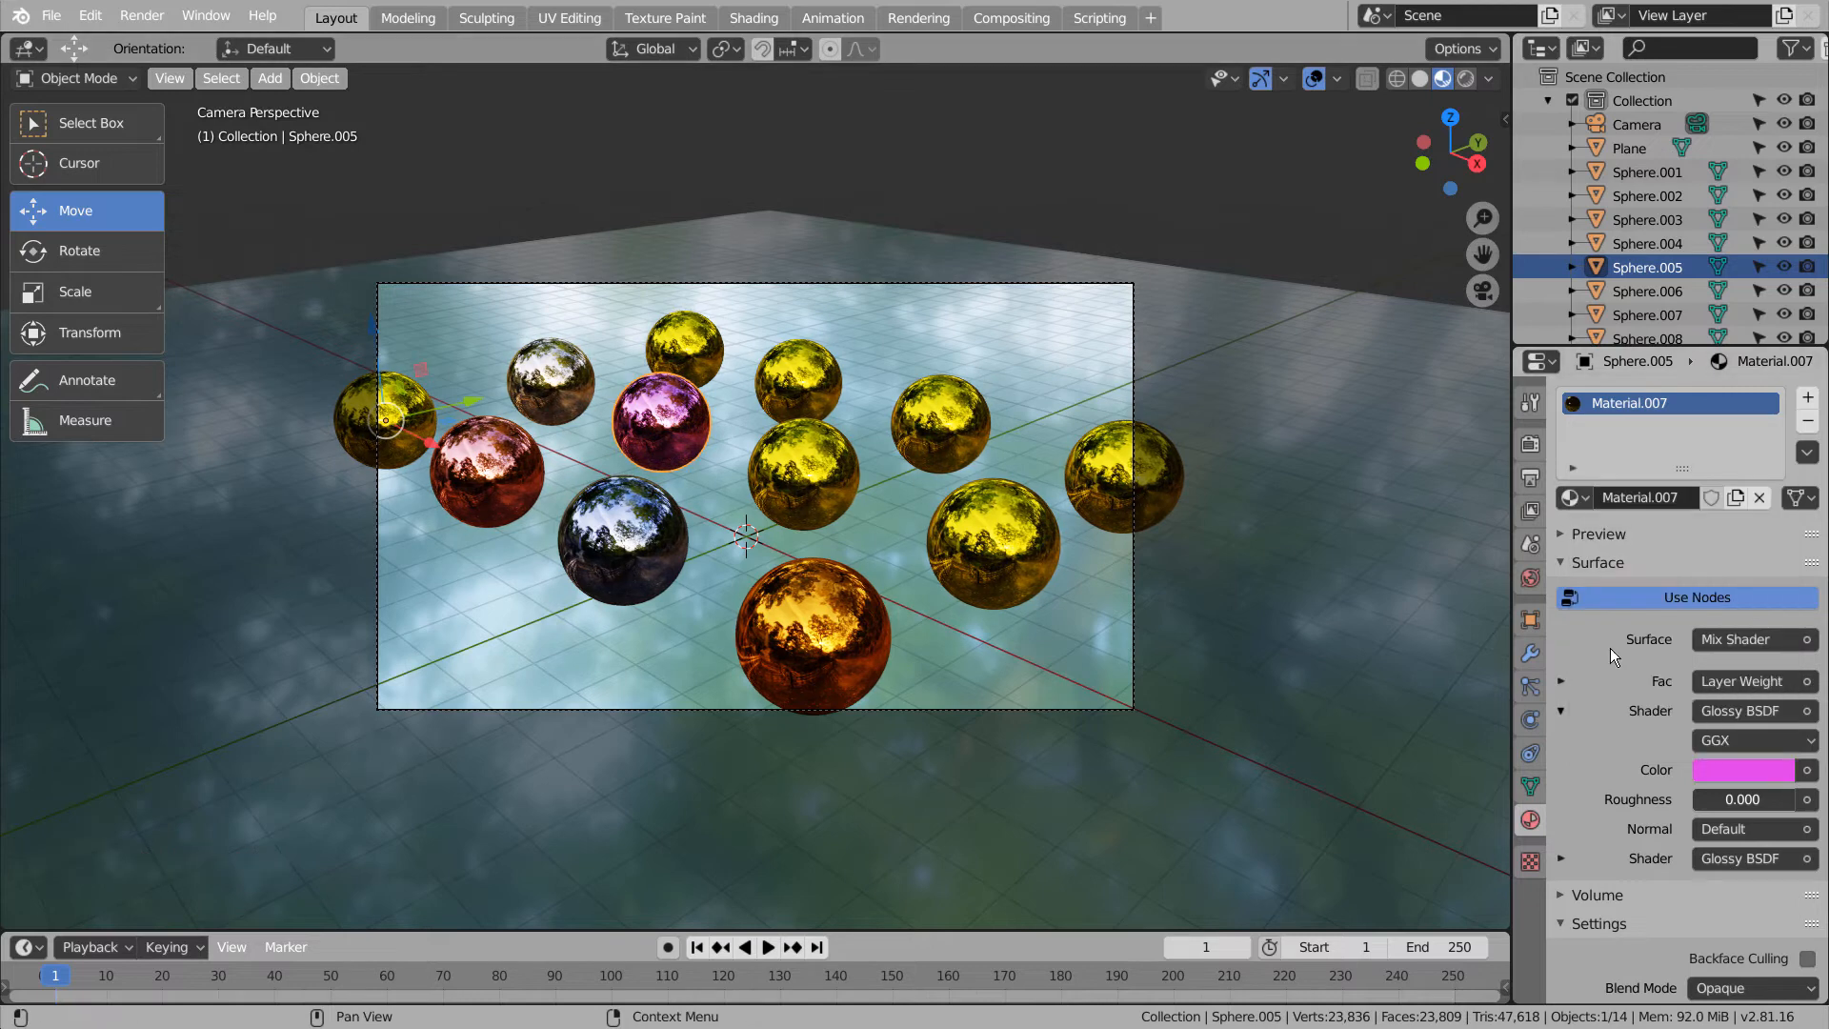
# Give Sphere.007 a single-user copy of the material and set its first Glossy BSDF color to green, hue 0.297 and saturation 0.788.
pyautogui.click(848, 495)
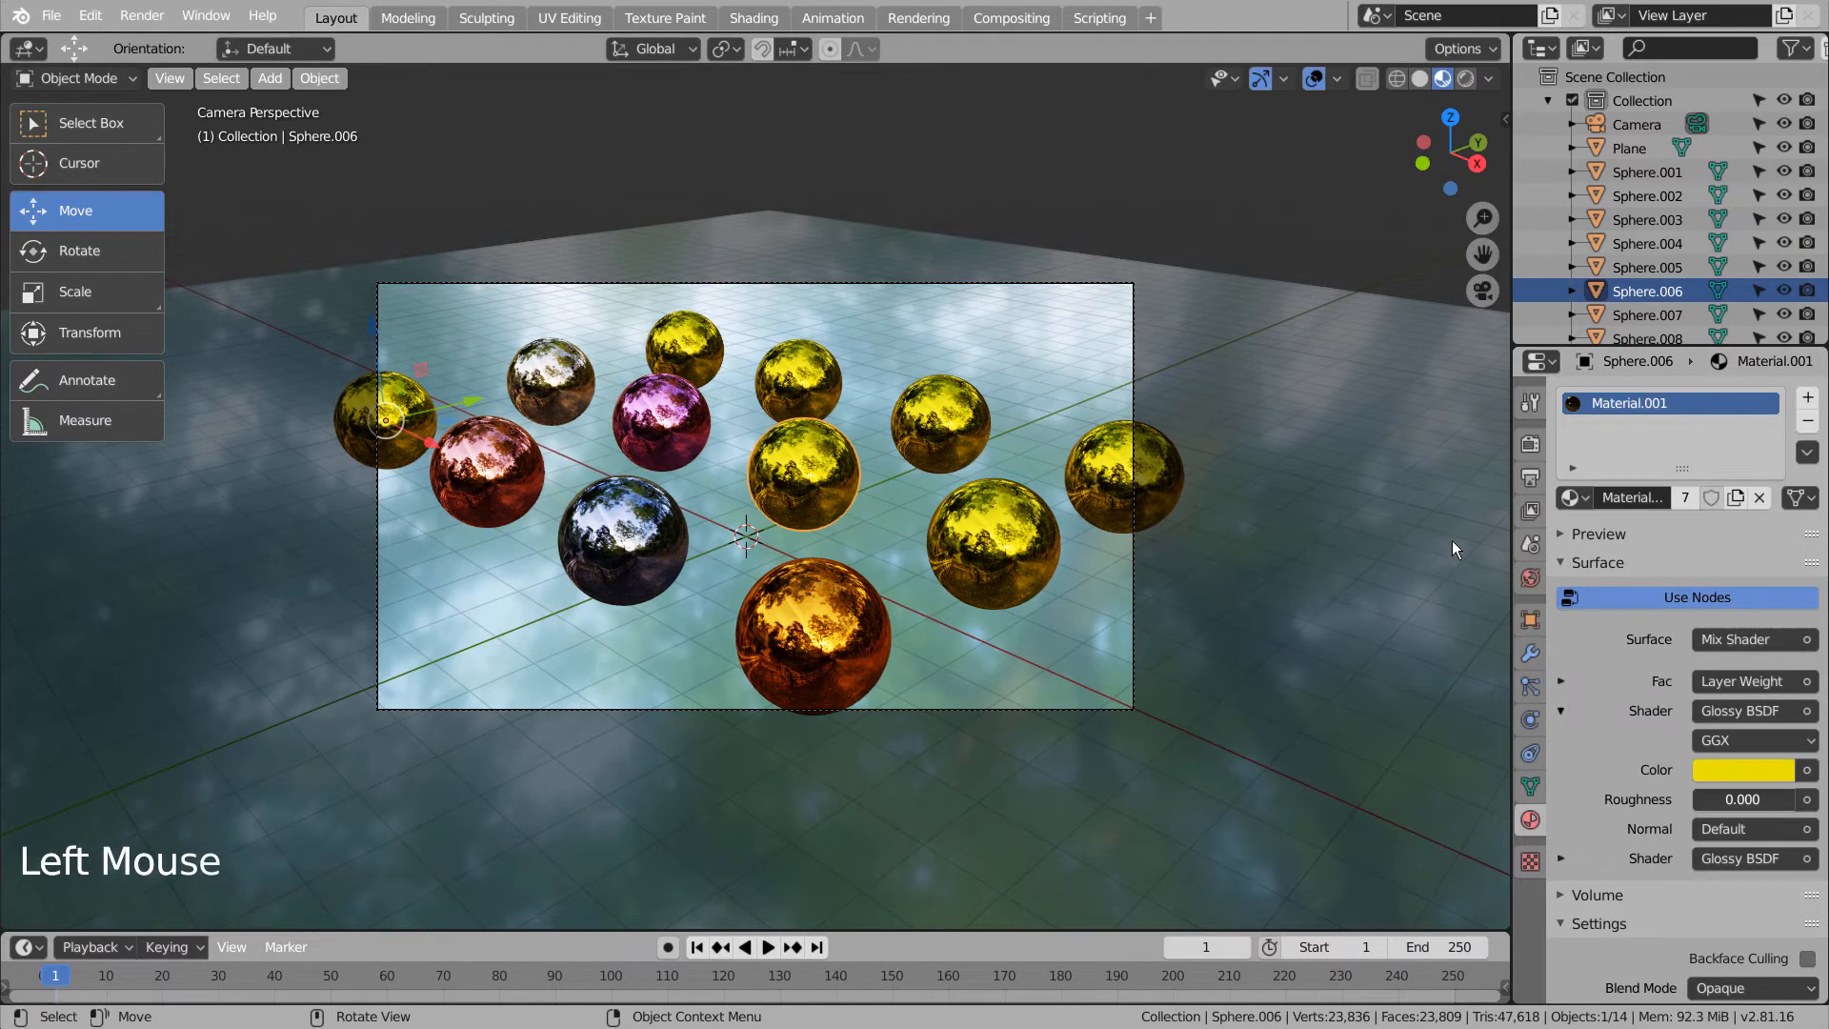
pyautogui.click(993, 511)
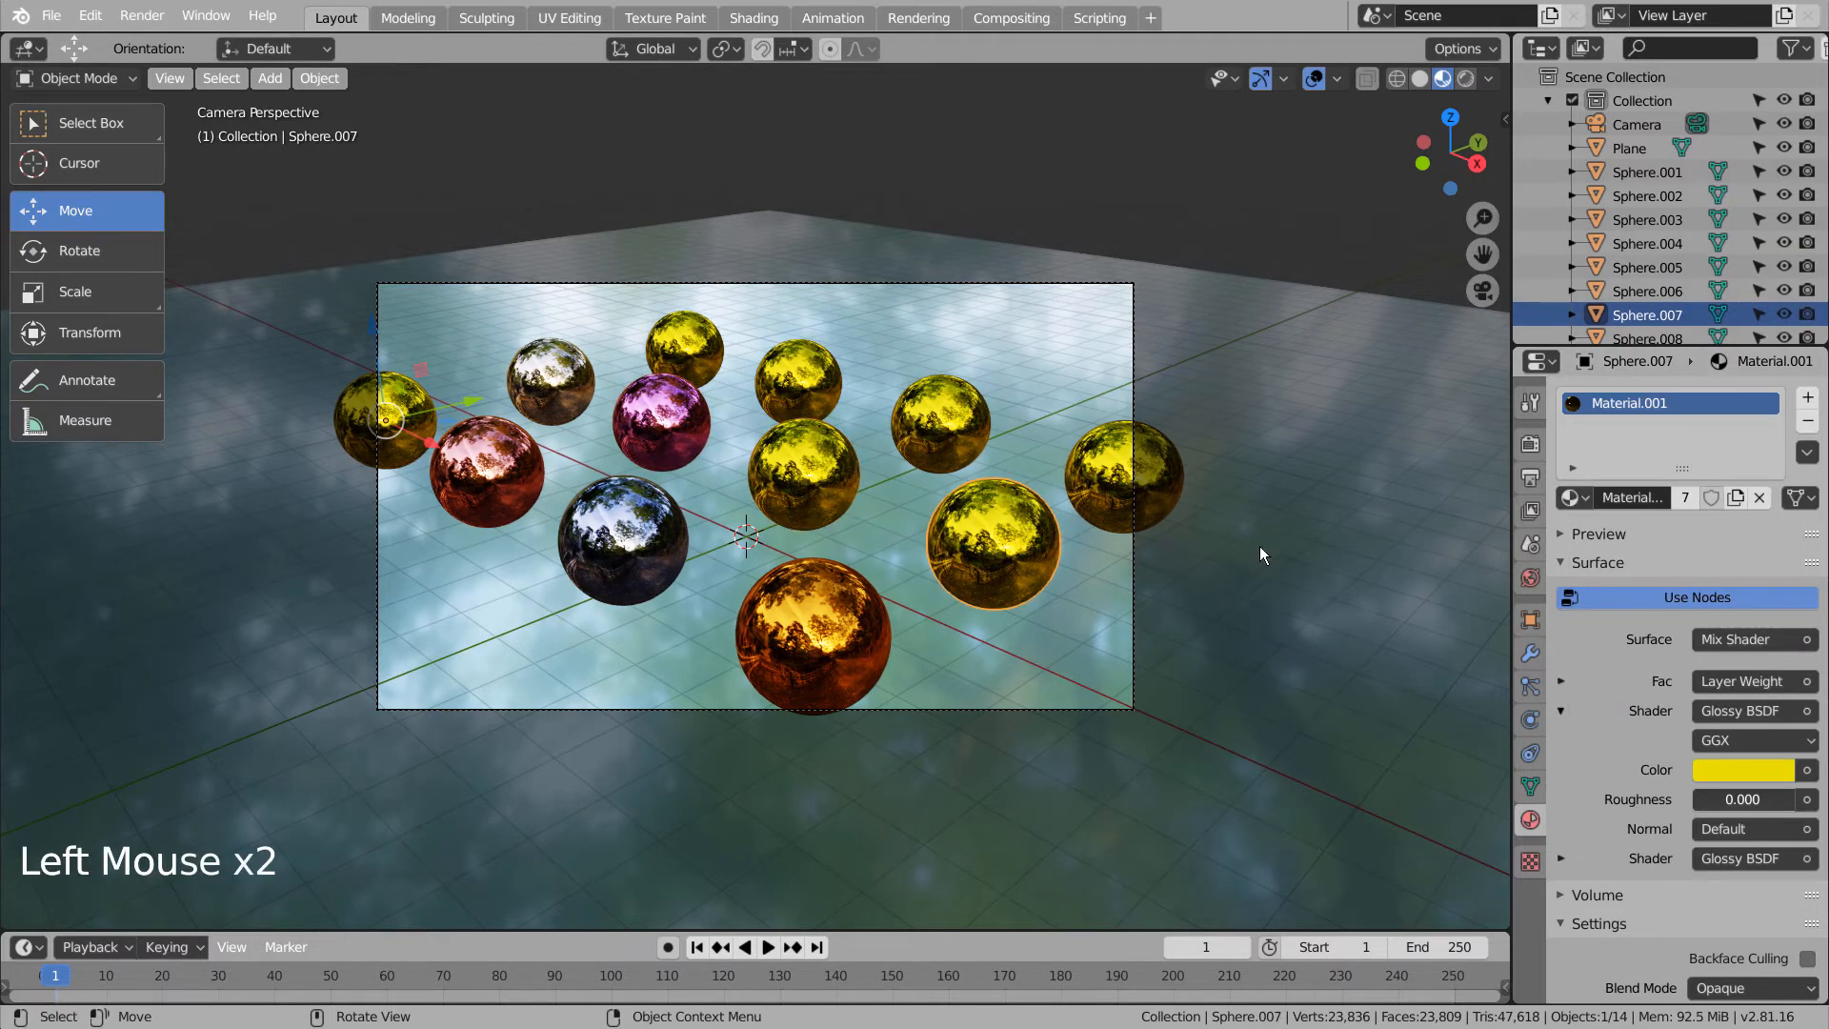
pyautogui.click(1684, 497)
pyautogui.click(1749, 766)
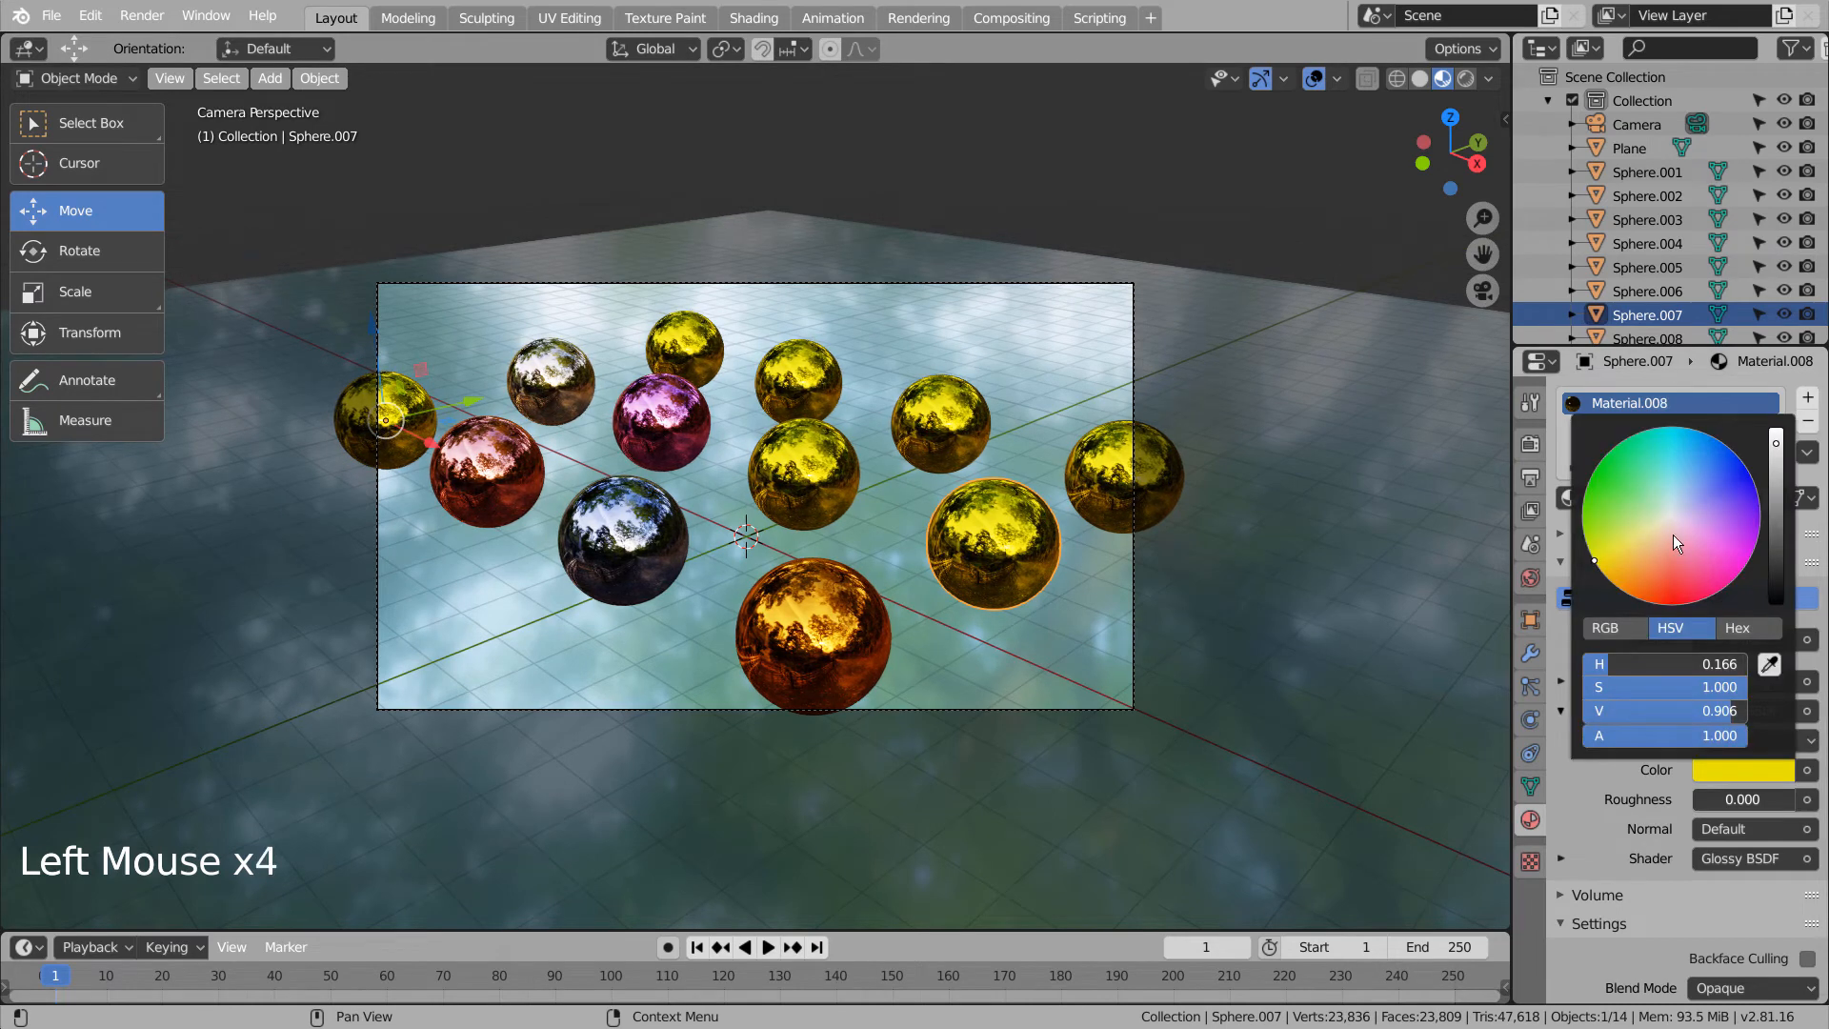
pyautogui.click(1604, 495)
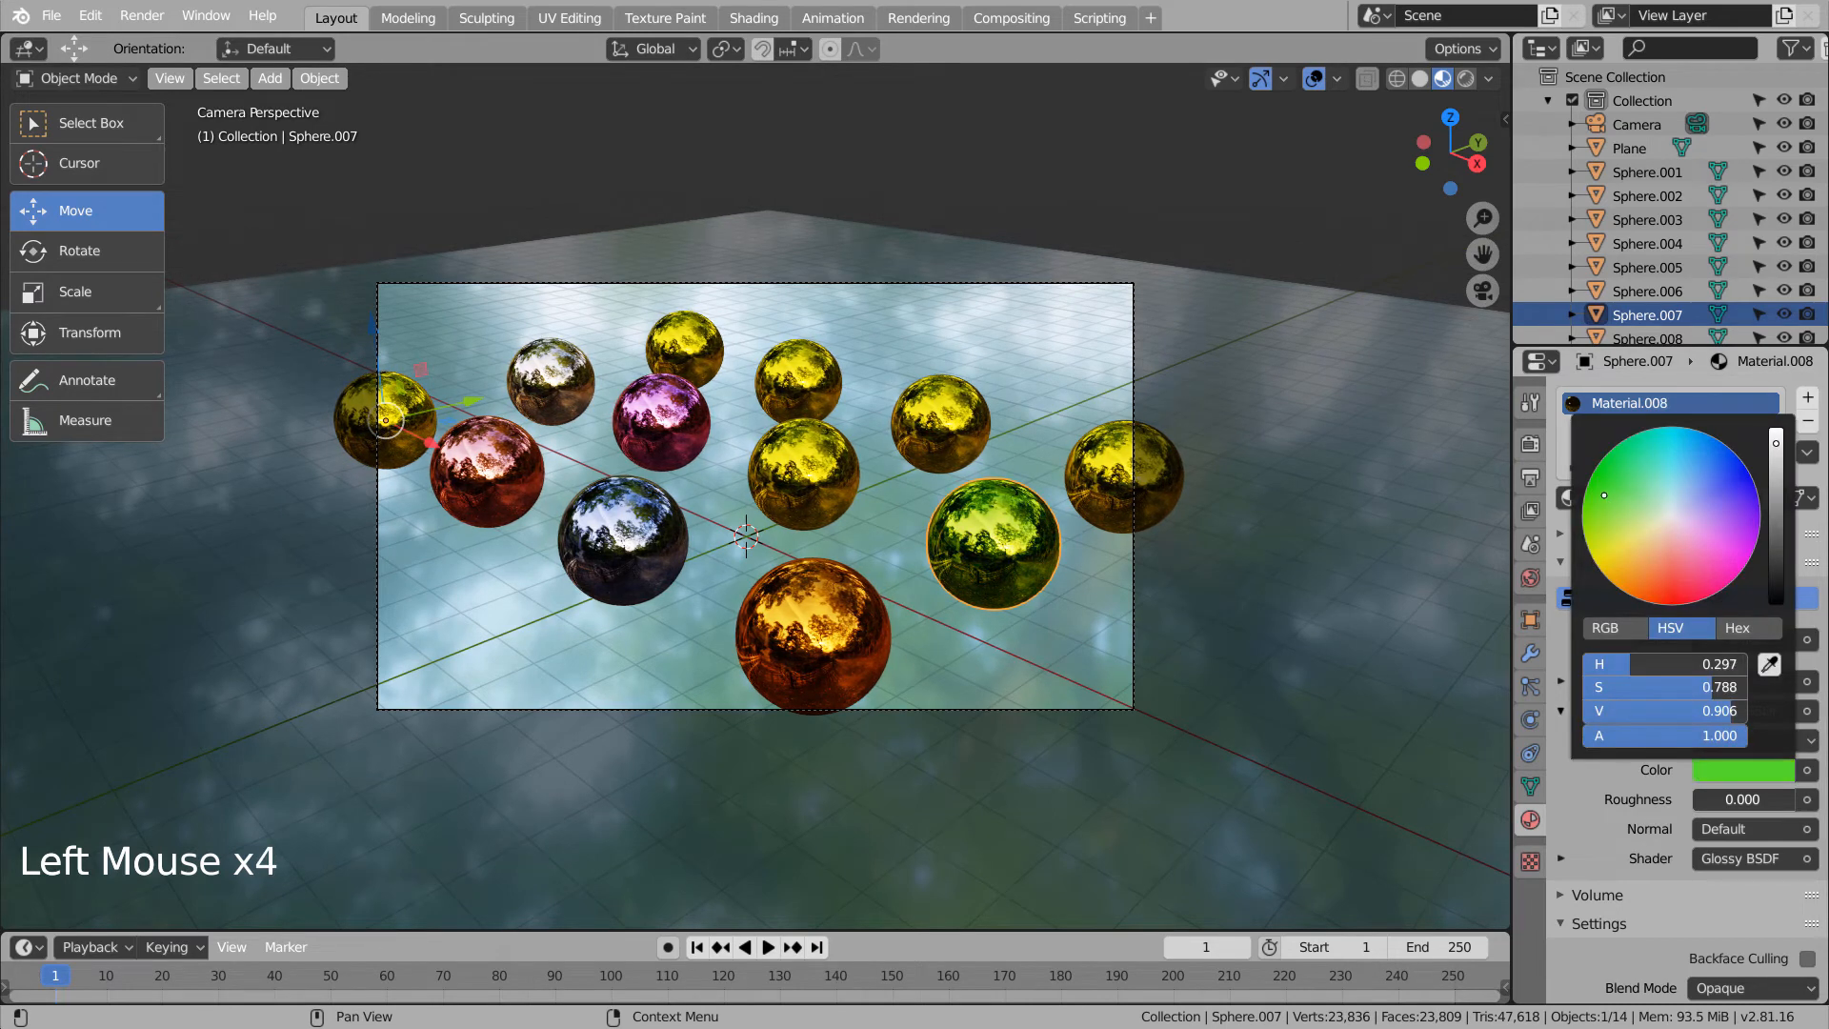
# Give the rearmost sphere, Sphere.008, its own copy of the material and set the first Glossy BSDF color to cyan.
pyautogui.click(1119, 495)
pyautogui.click(659, 362)
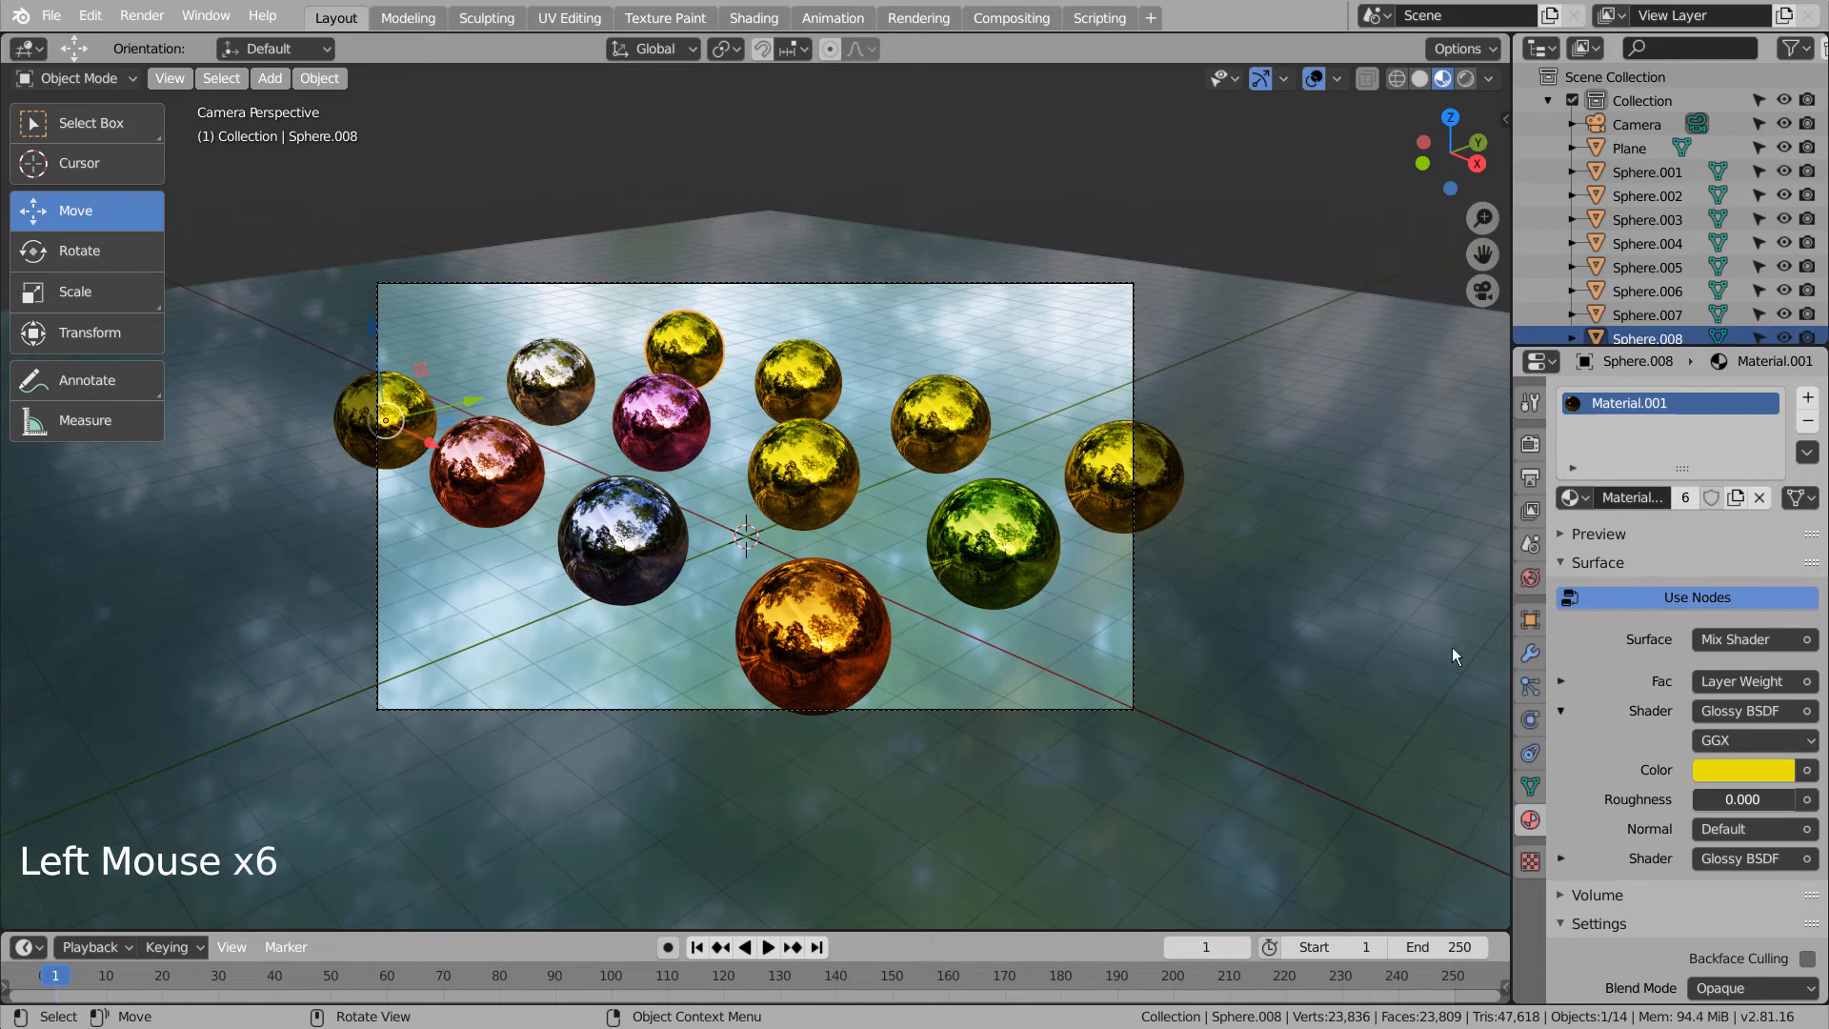
pyautogui.click(1731, 762)
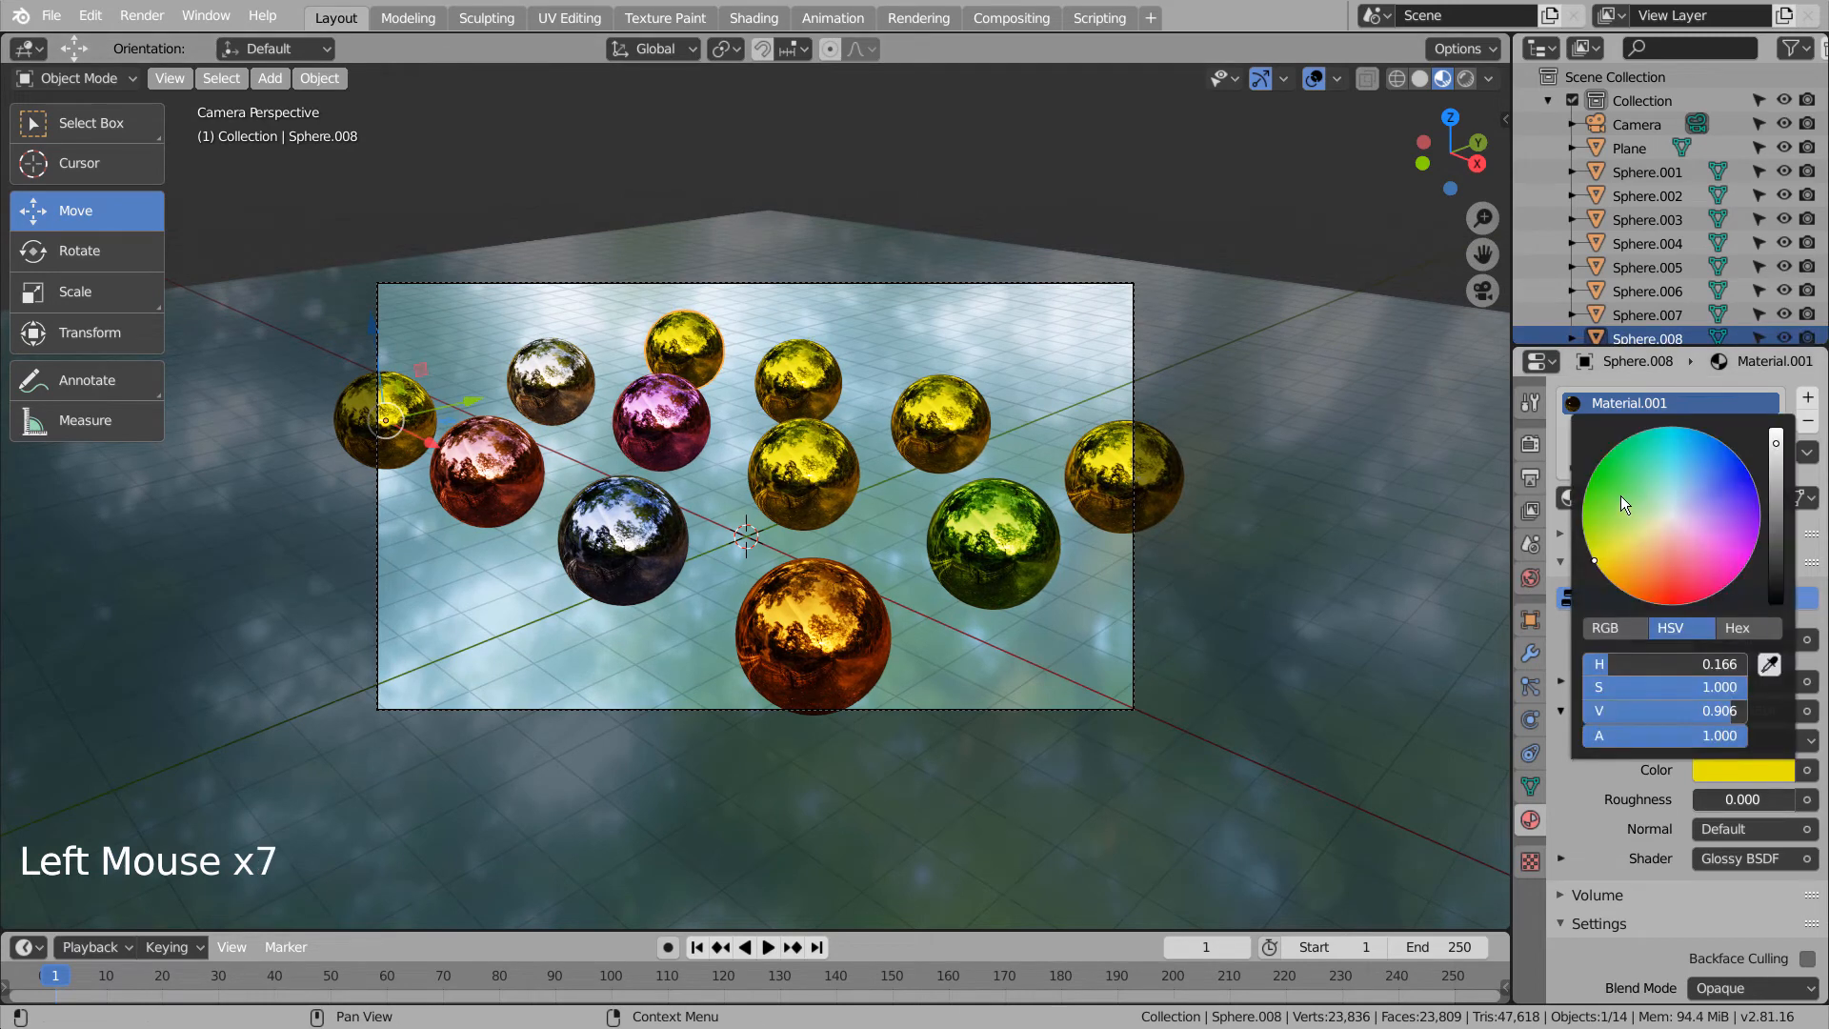
pyautogui.click(1684, 496)
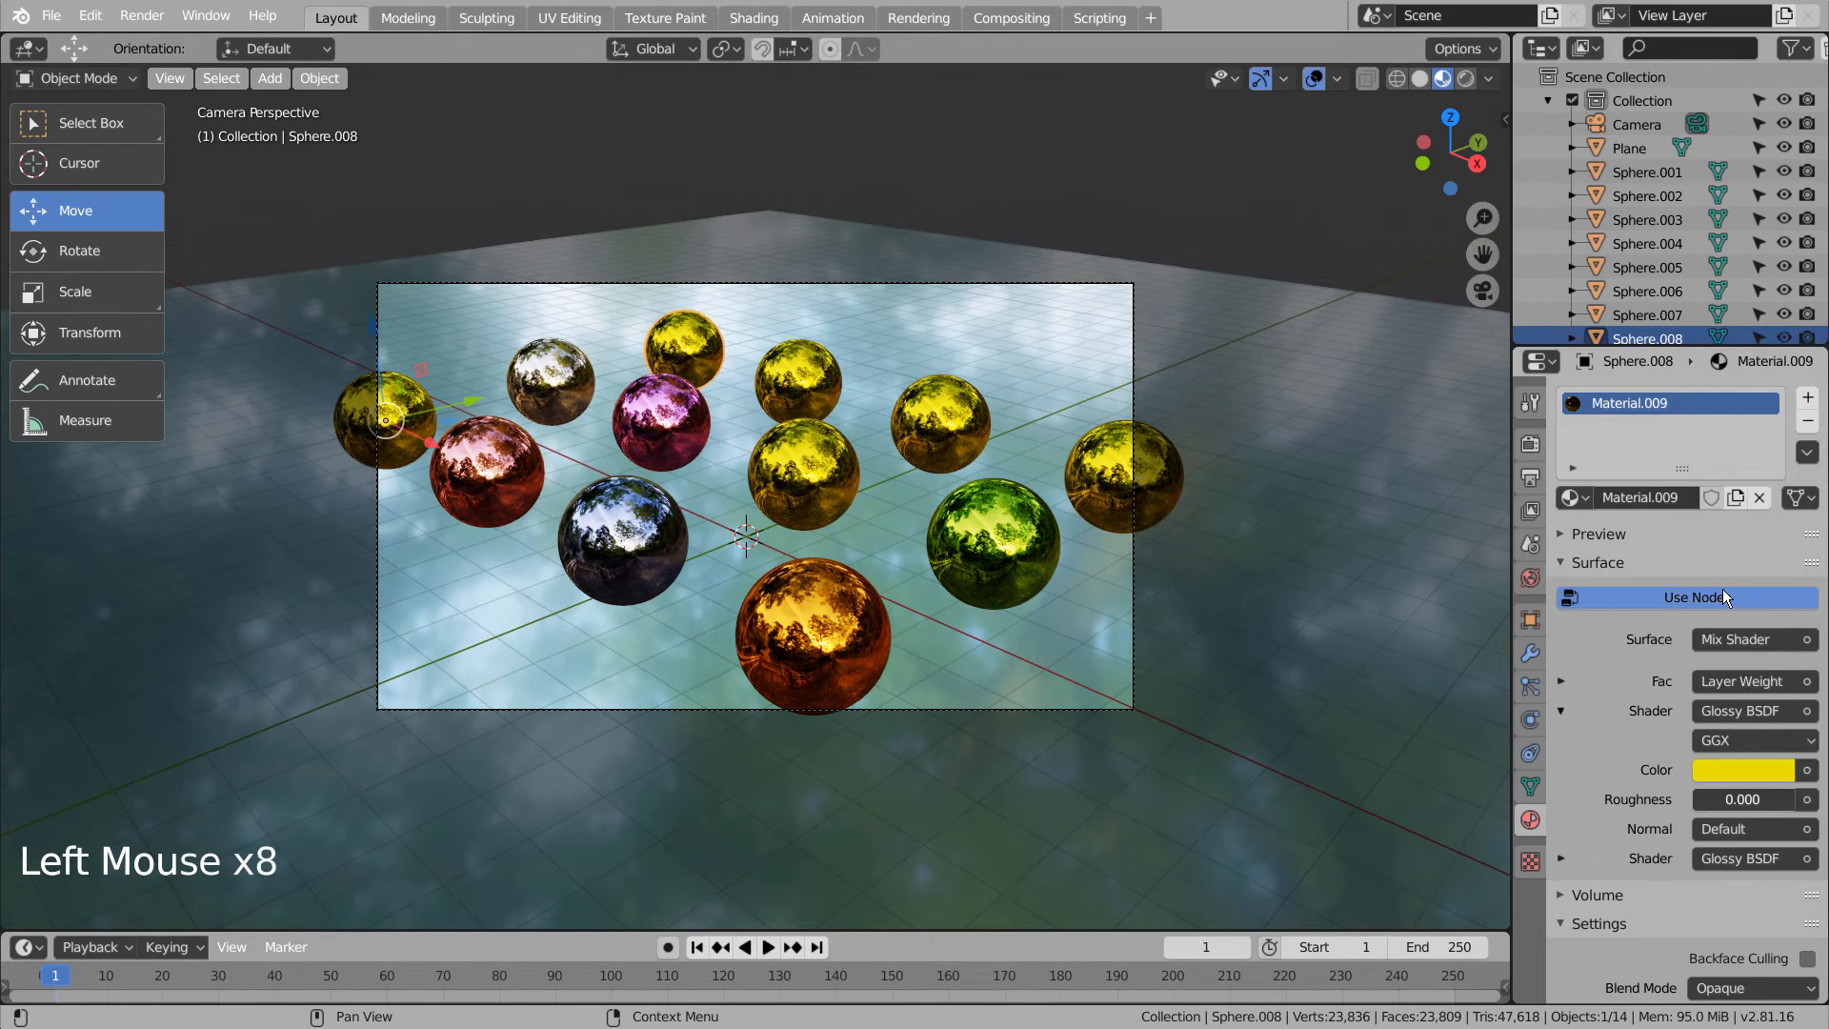
pyautogui.click(1753, 764)
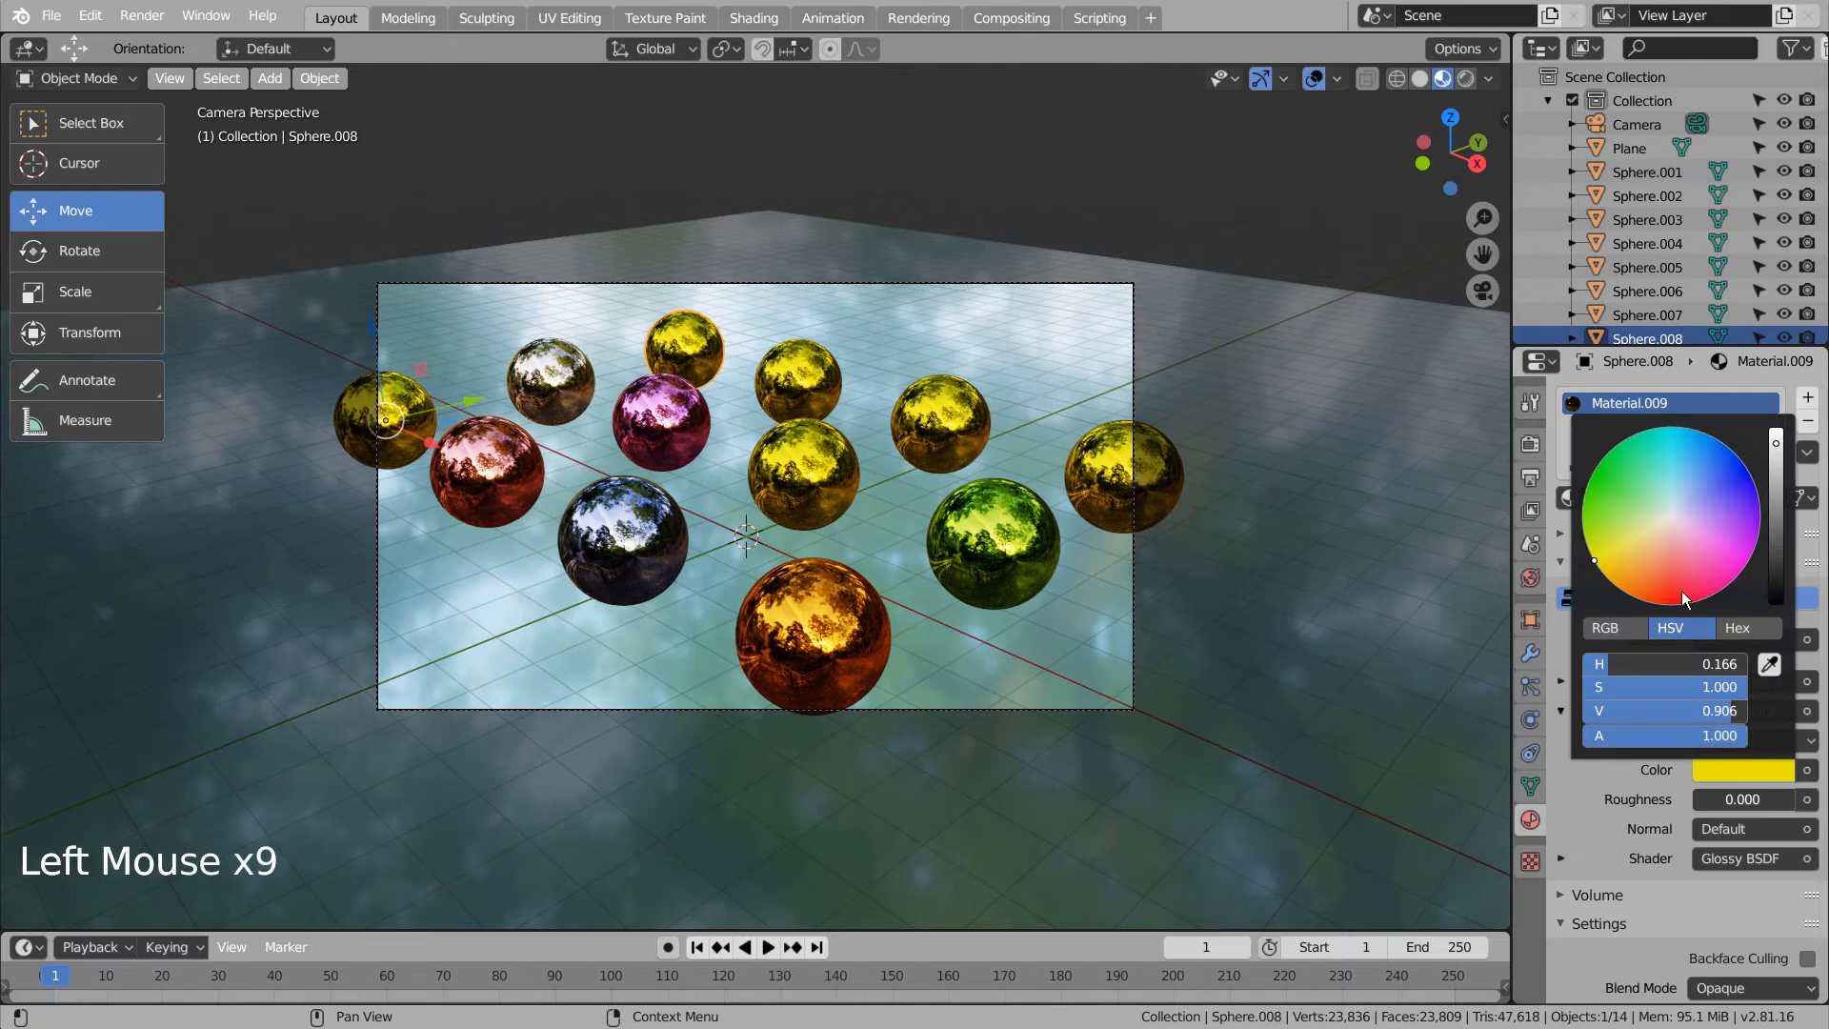
pyautogui.click(1682, 439)
# Give Sphere.009 its own copy of the material and set the first Glossy BSDF color to red.
pyautogui.click(798, 381)
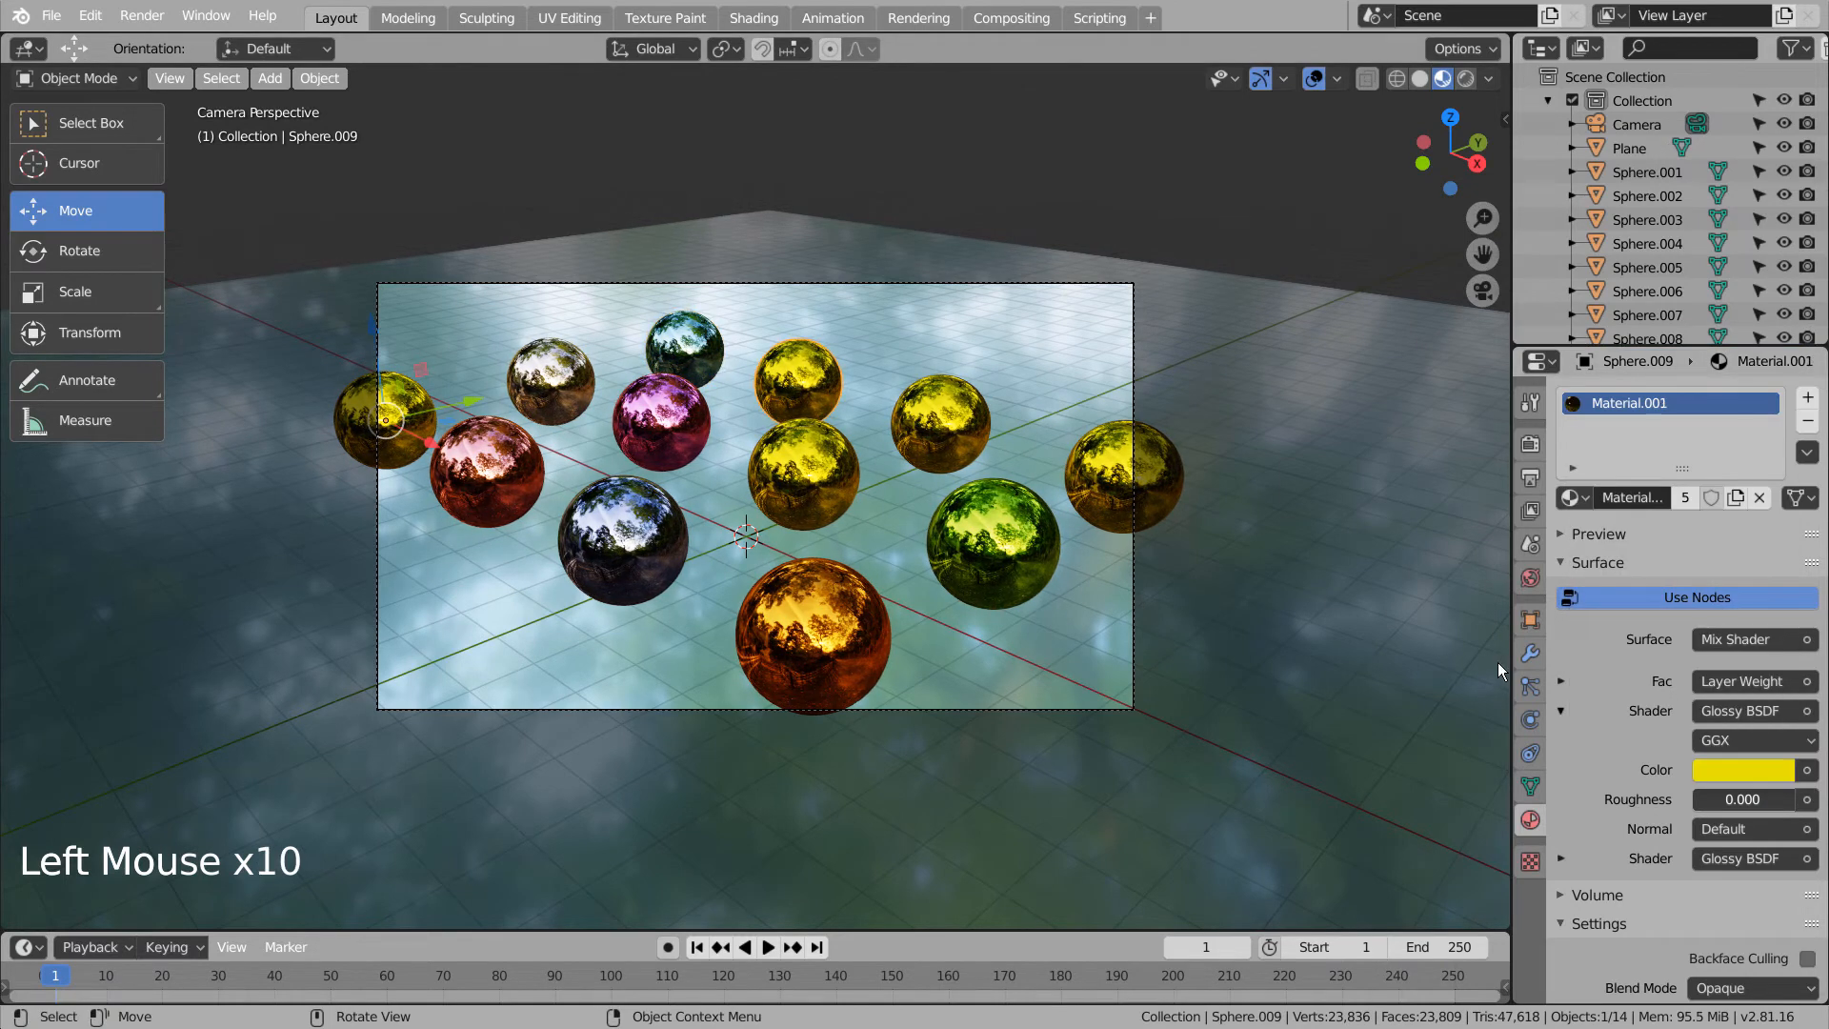
pyautogui.click(1684, 497)
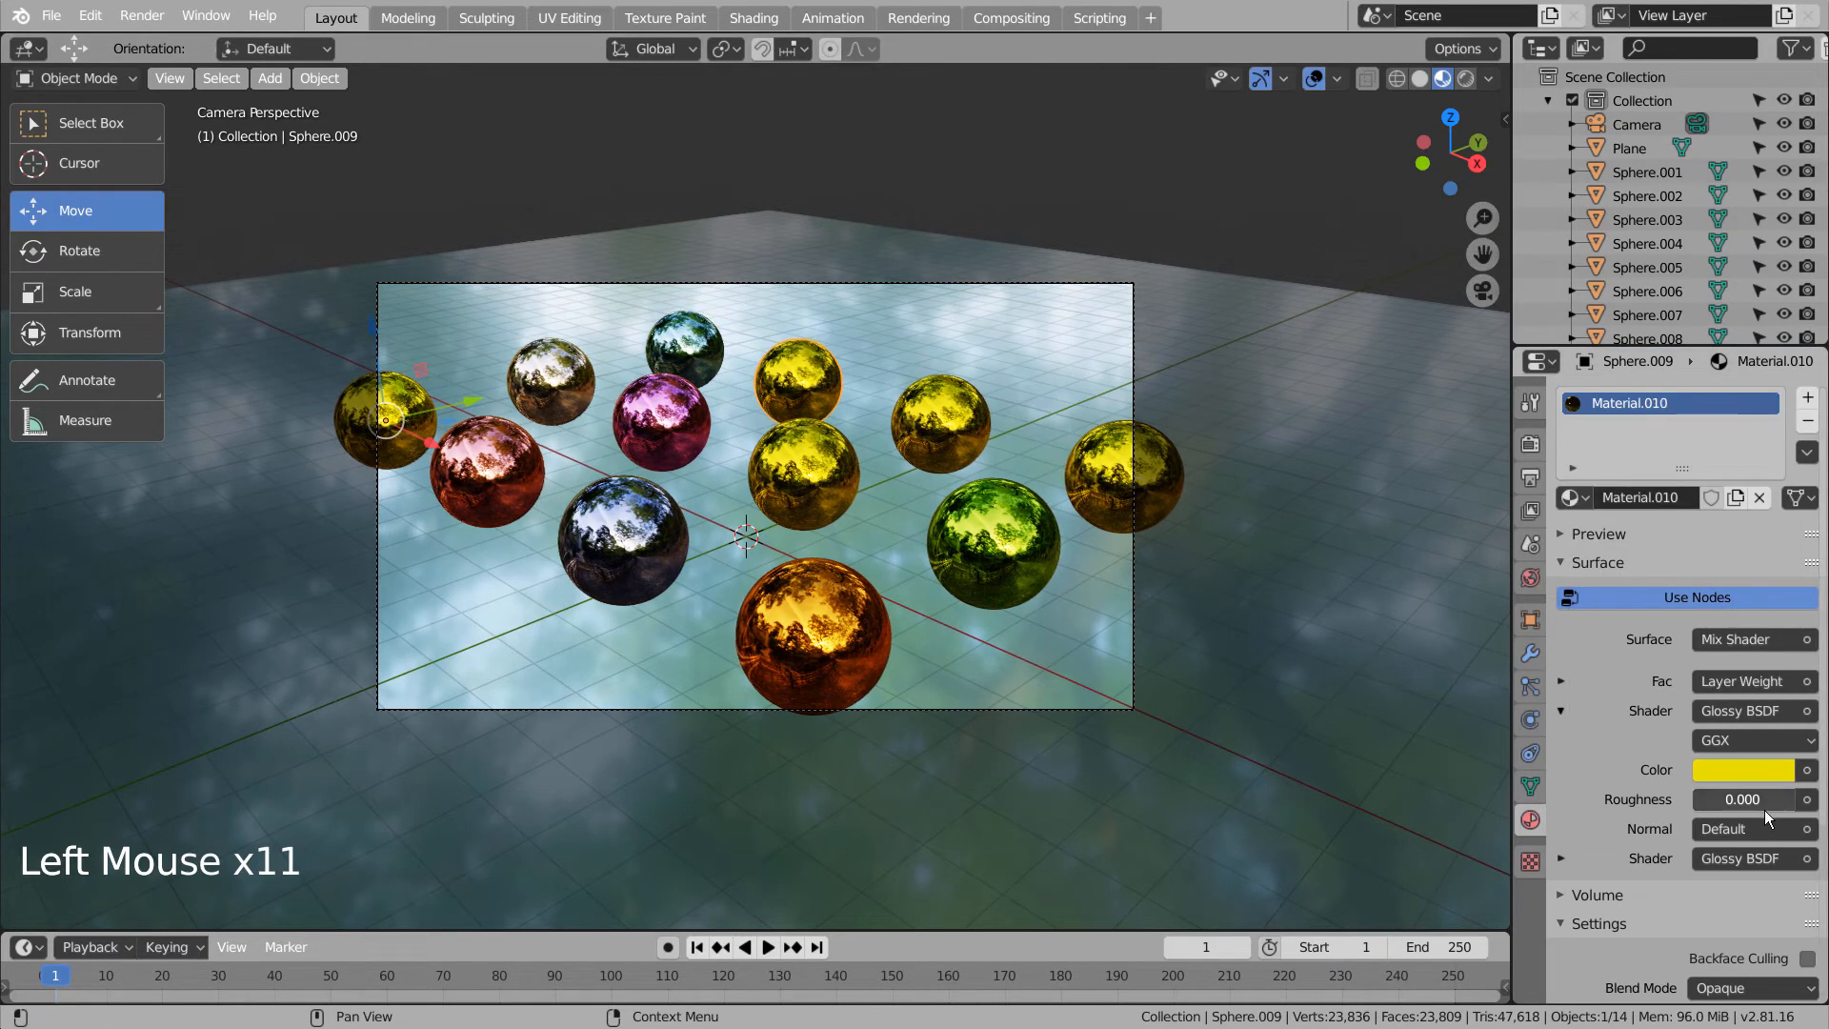
pyautogui.click(1730, 770)
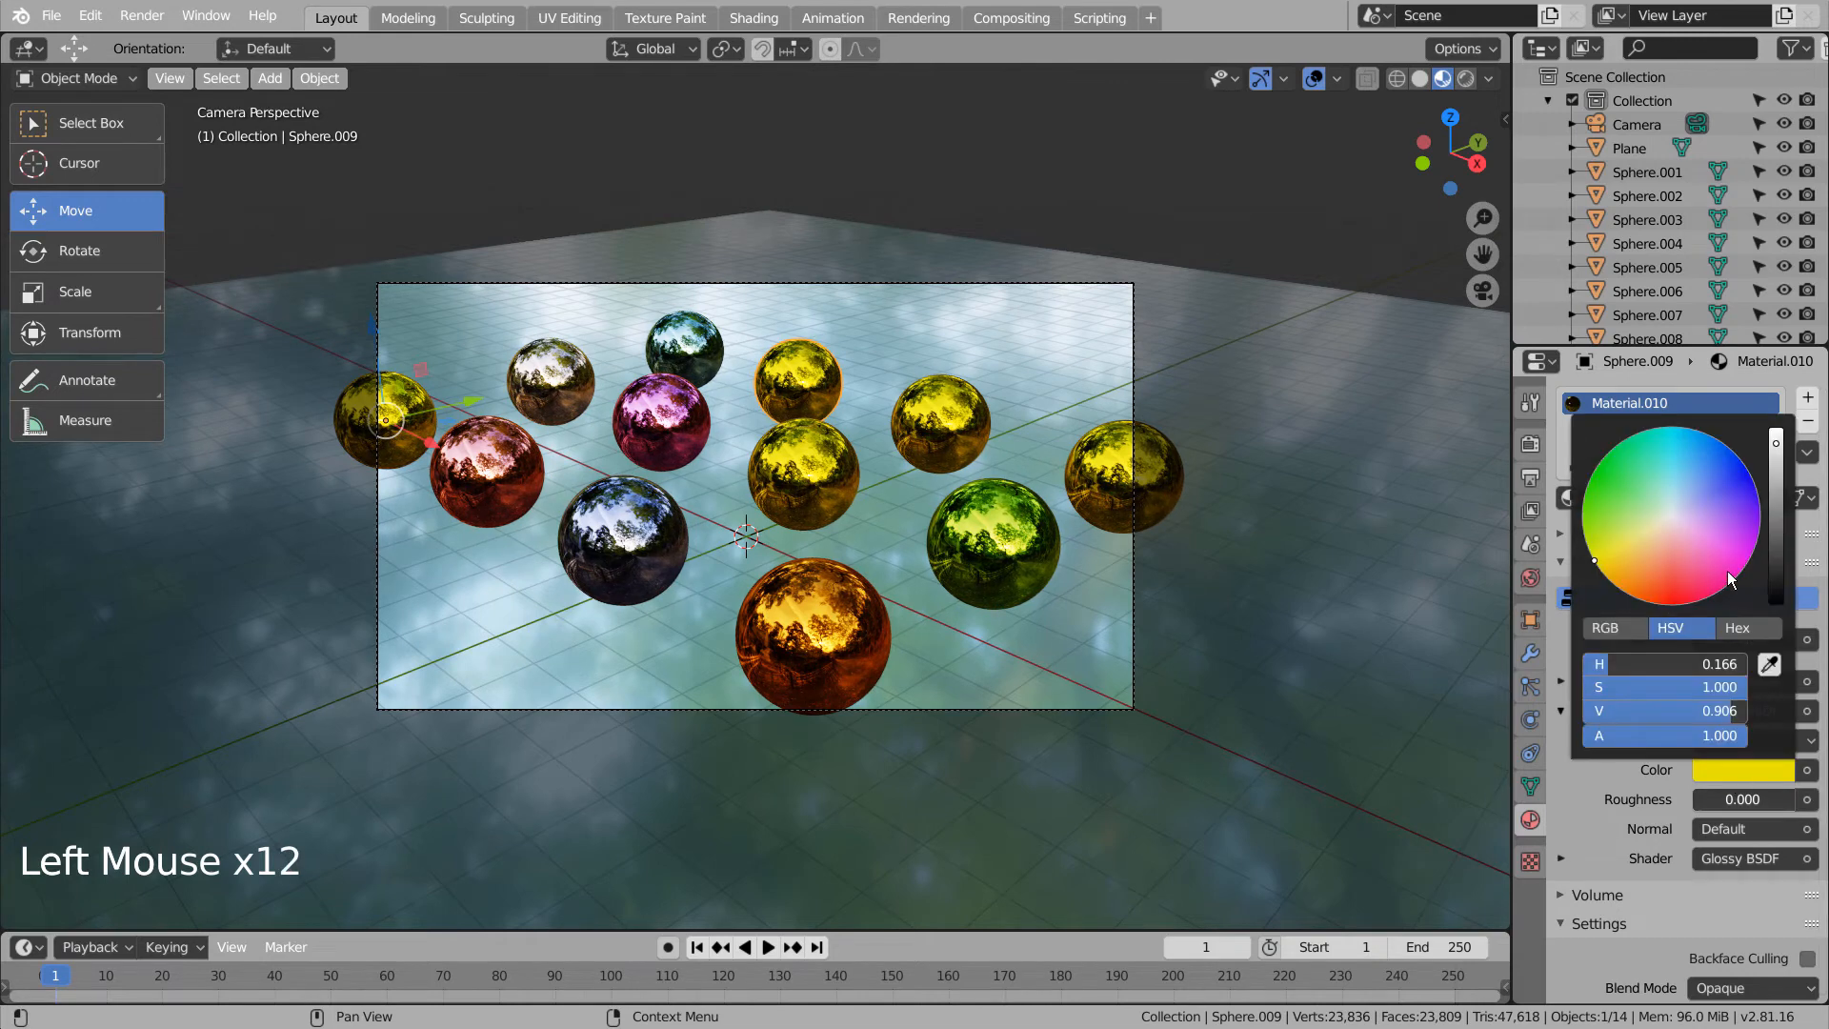
pyautogui.click(1601, 506)
pyautogui.click(1614, 548)
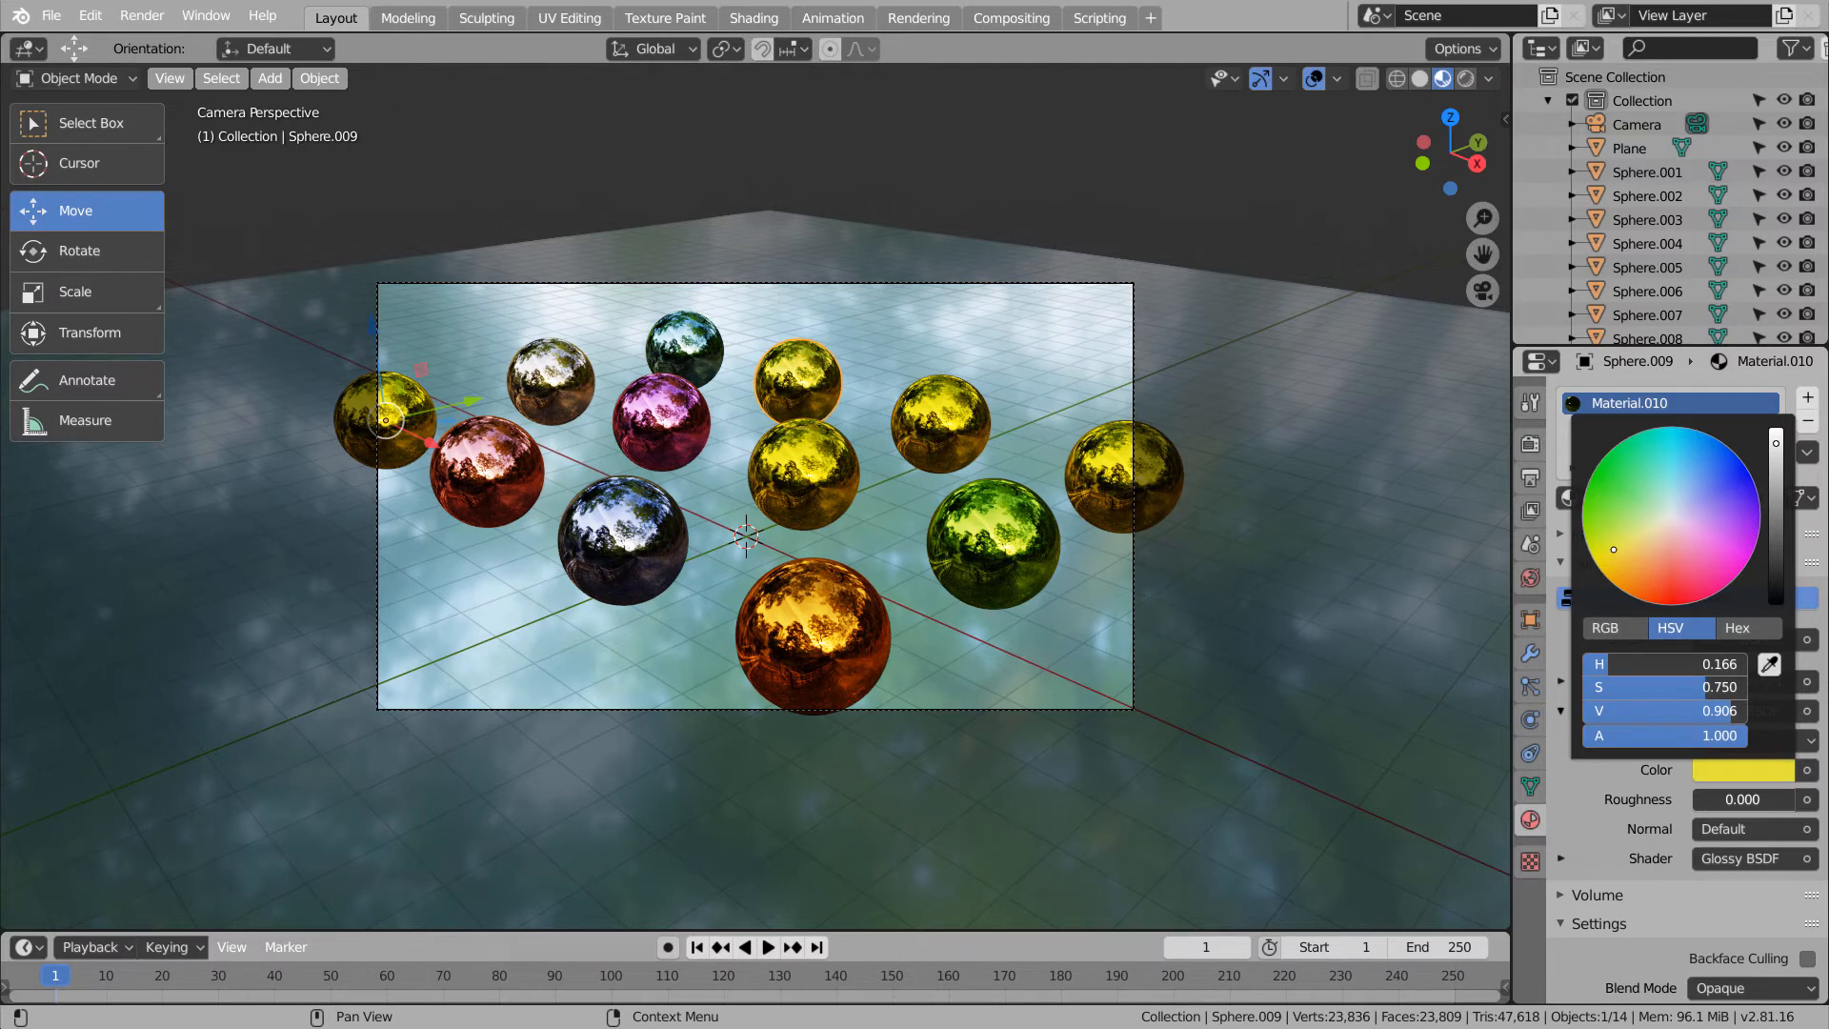
pyautogui.moveTo(1625, 558); pyautogui.dragTo(1689, 602)
# Make Sphere.010's material single-user and set its first Glossy BSDF color to pale cream, hue 0.203 and saturation 0.129.
pyautogui.click(940, 424)
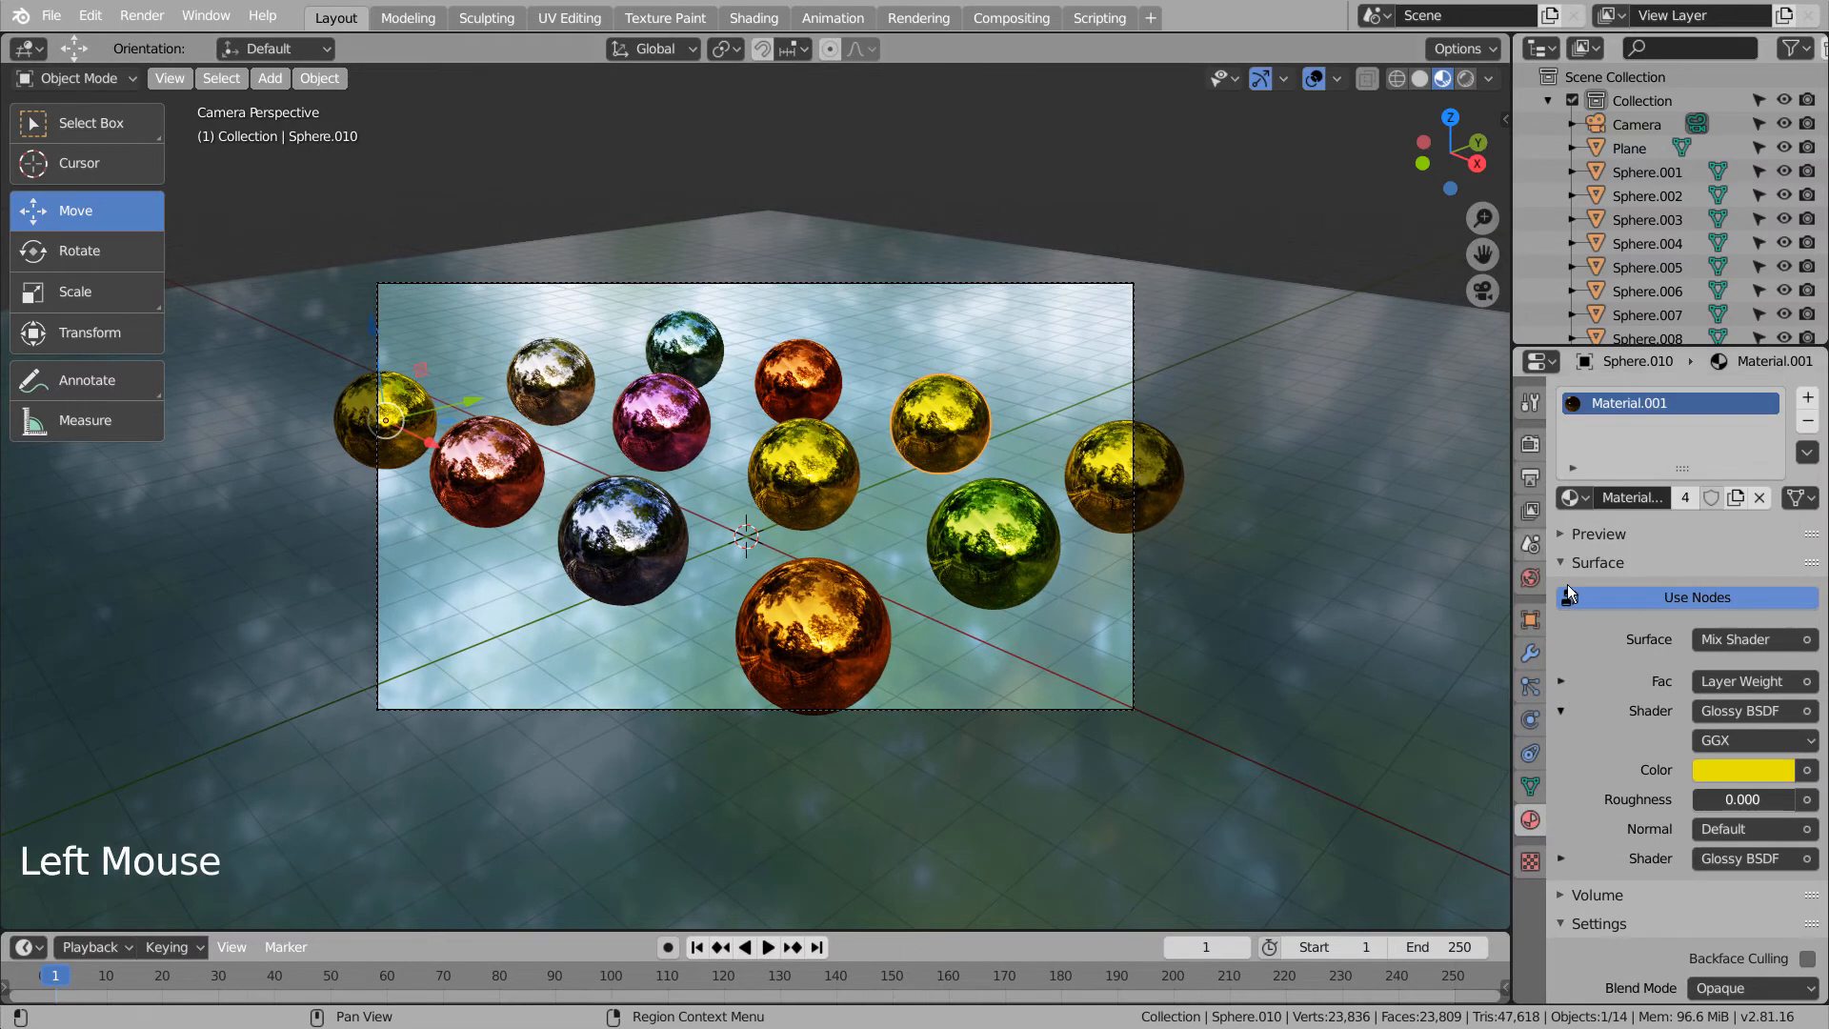
pyautogui.click(1681, 502)
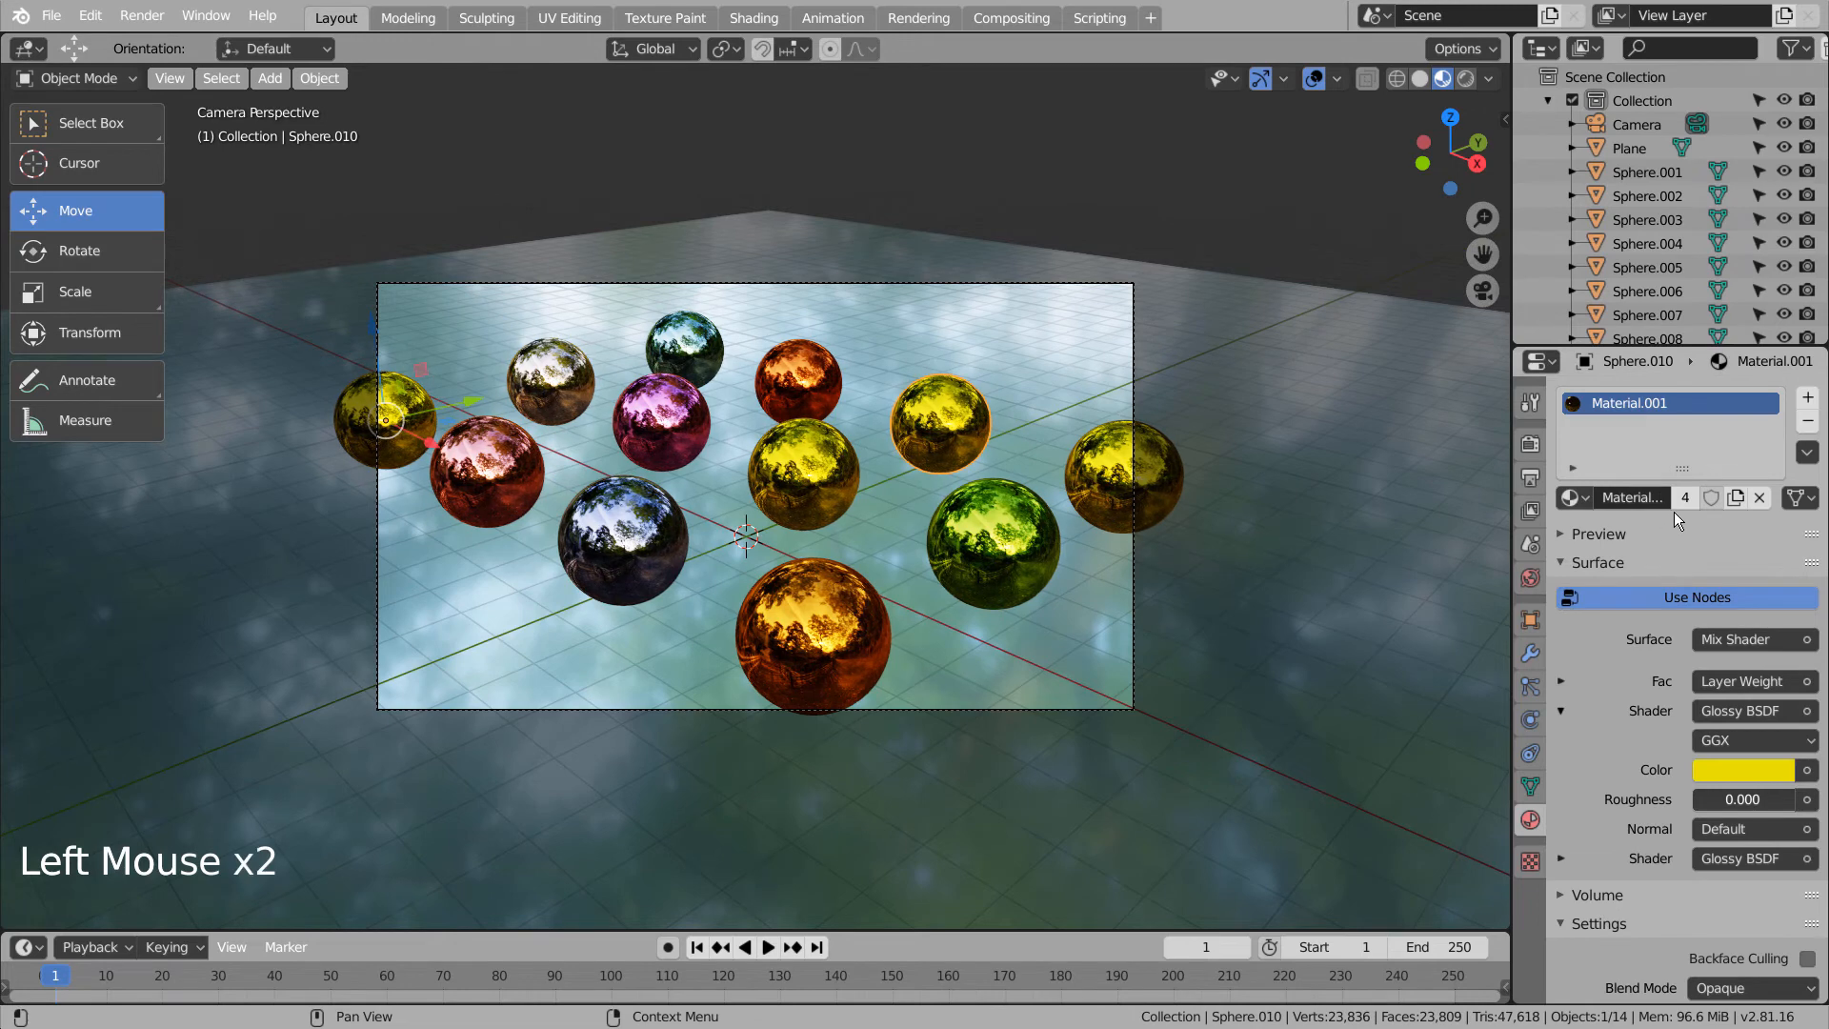
pyautogui.click(1684, 503)
pyautogui.click(1746, 768)
pyautogui.click(1672, 545)
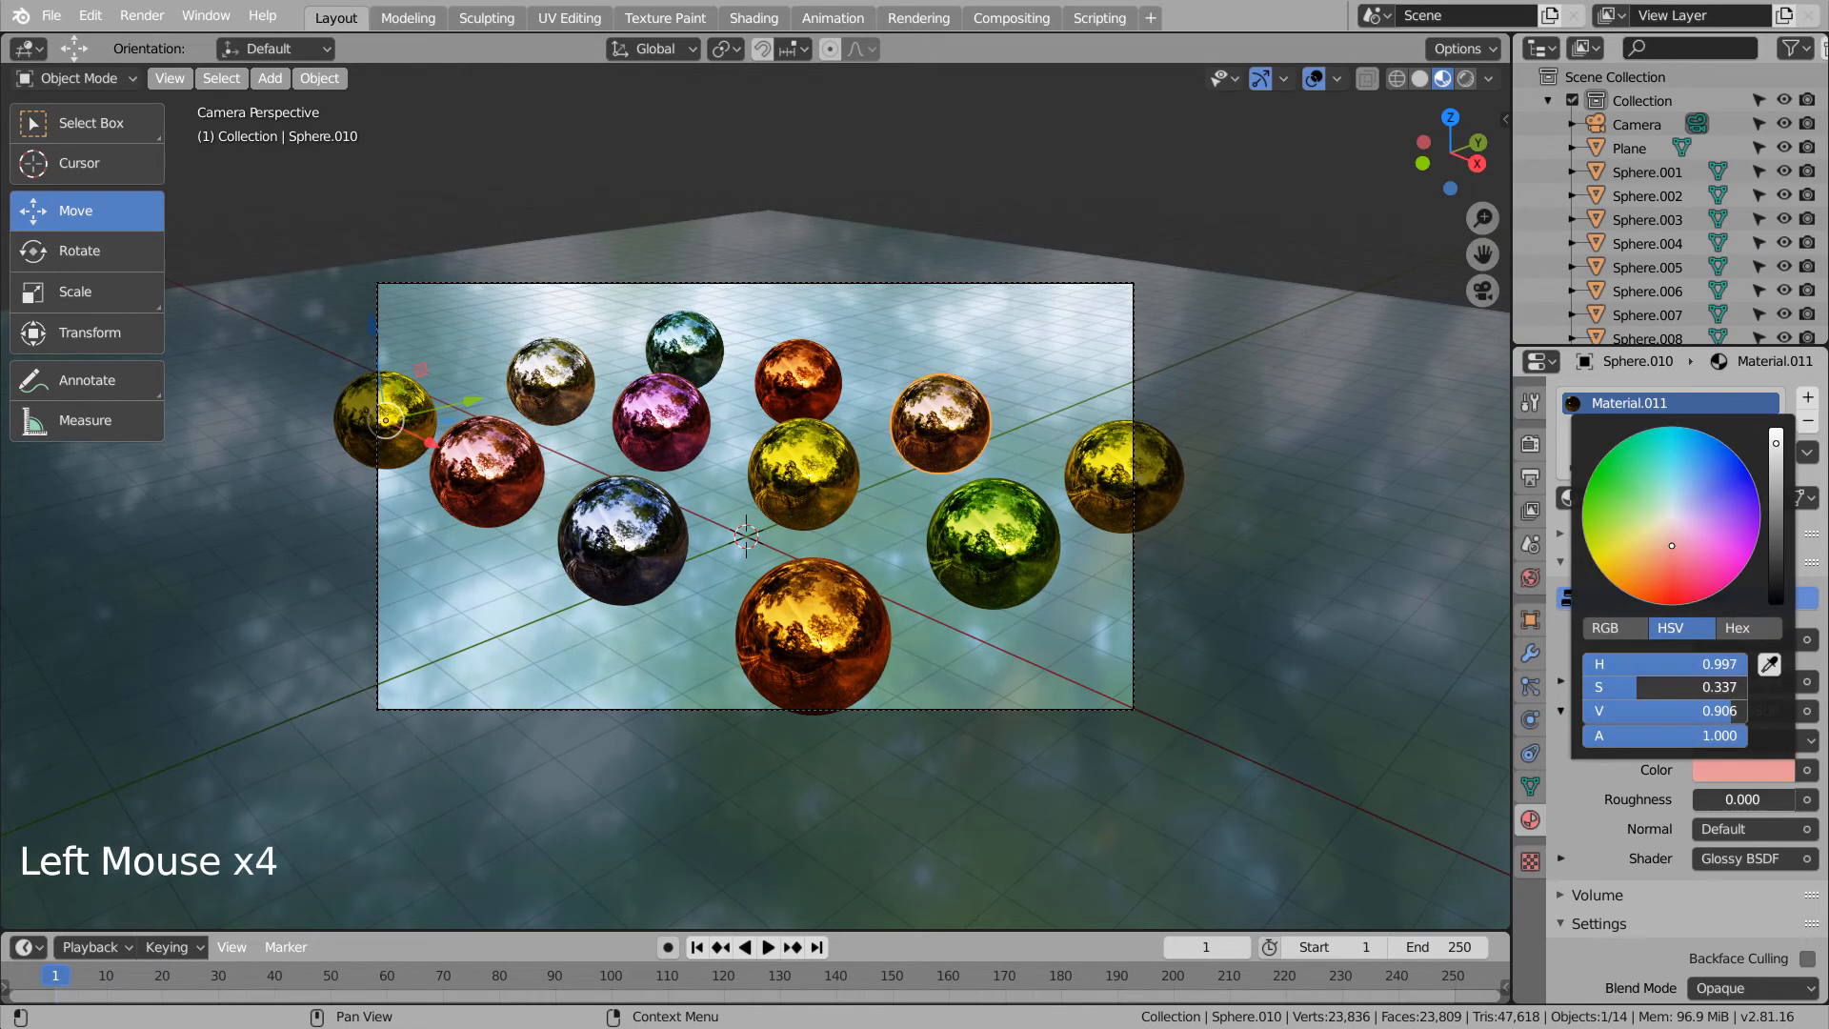
pyautogui.moveTo(1657, 505)
pyautogui.mouseDown()
pyautogui.moveTo(1680, 498)
pyautogui.moveTo(1691, 452)
pyautogui.moveTo(1735, 544)
pyautogui.moveTo(1640, 593)
pyautogui.moveTo(1599, 530)
pyautogui.moveTo(1661, 519)
pyautogui.mouseUp()
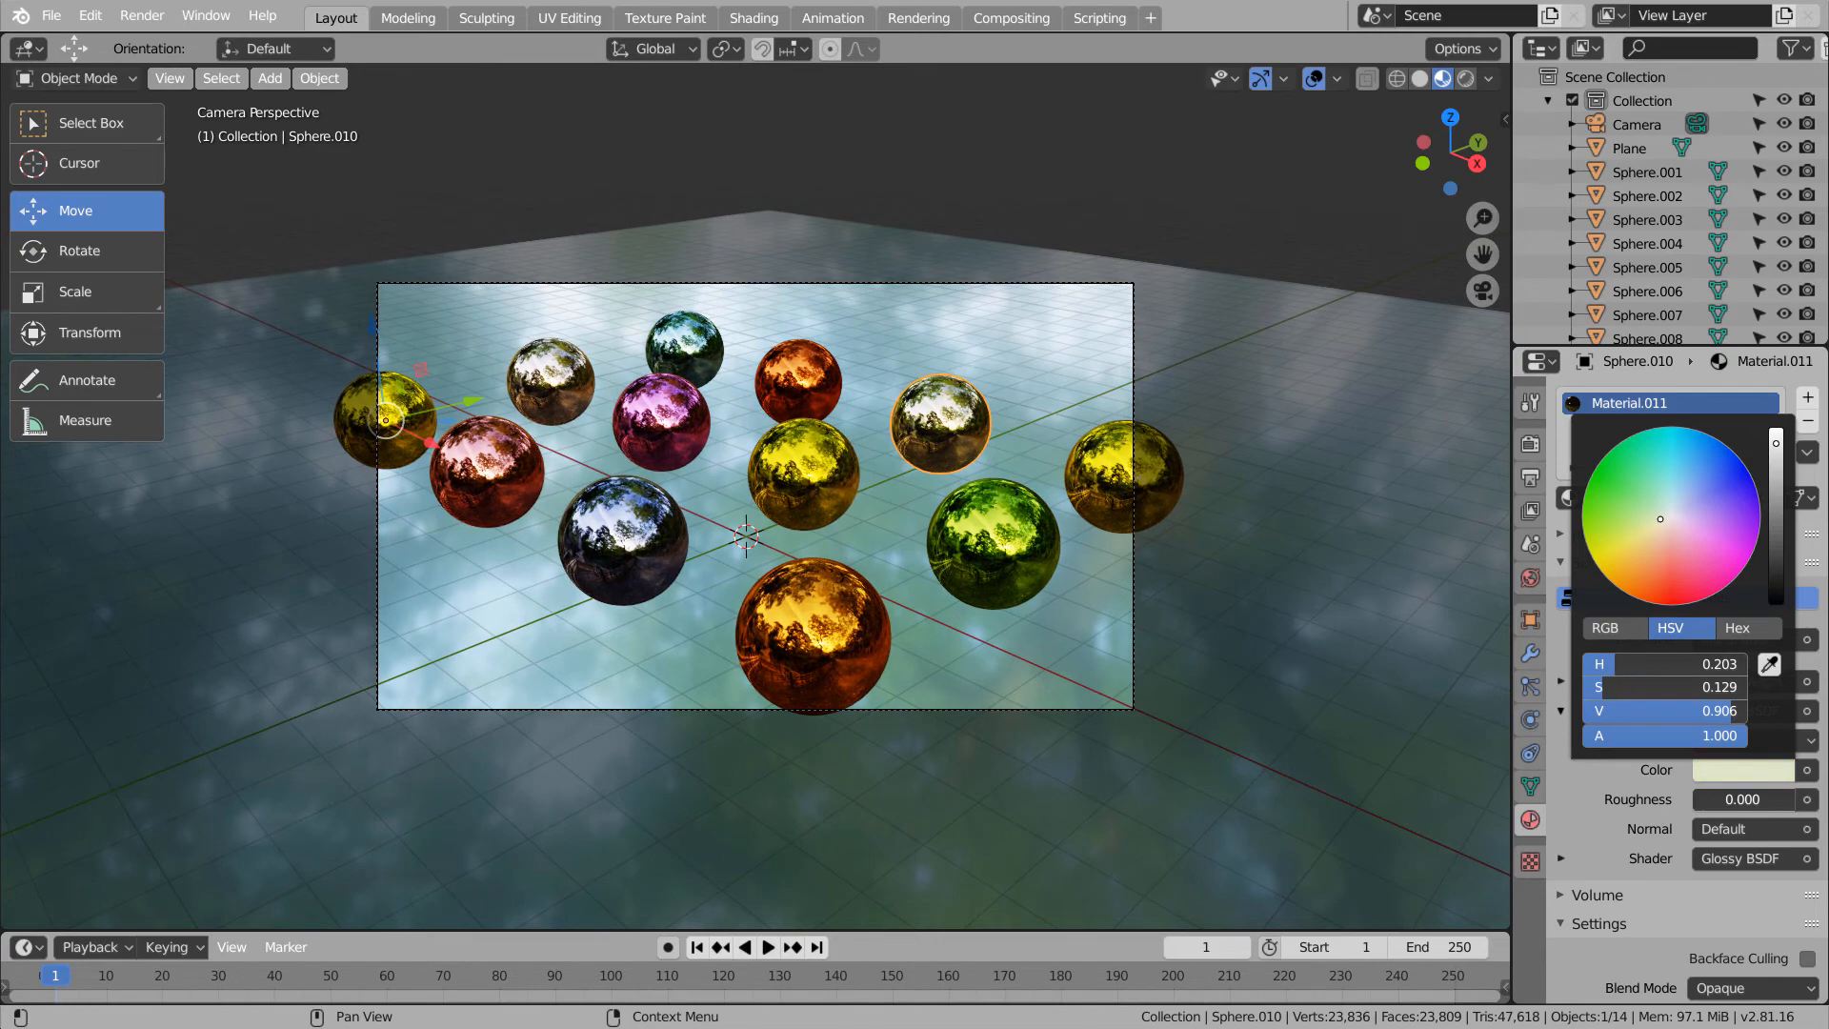
# Select the ground plane and switch the scene's render engine to Cycles.
pyautogui.click(1290, 520)
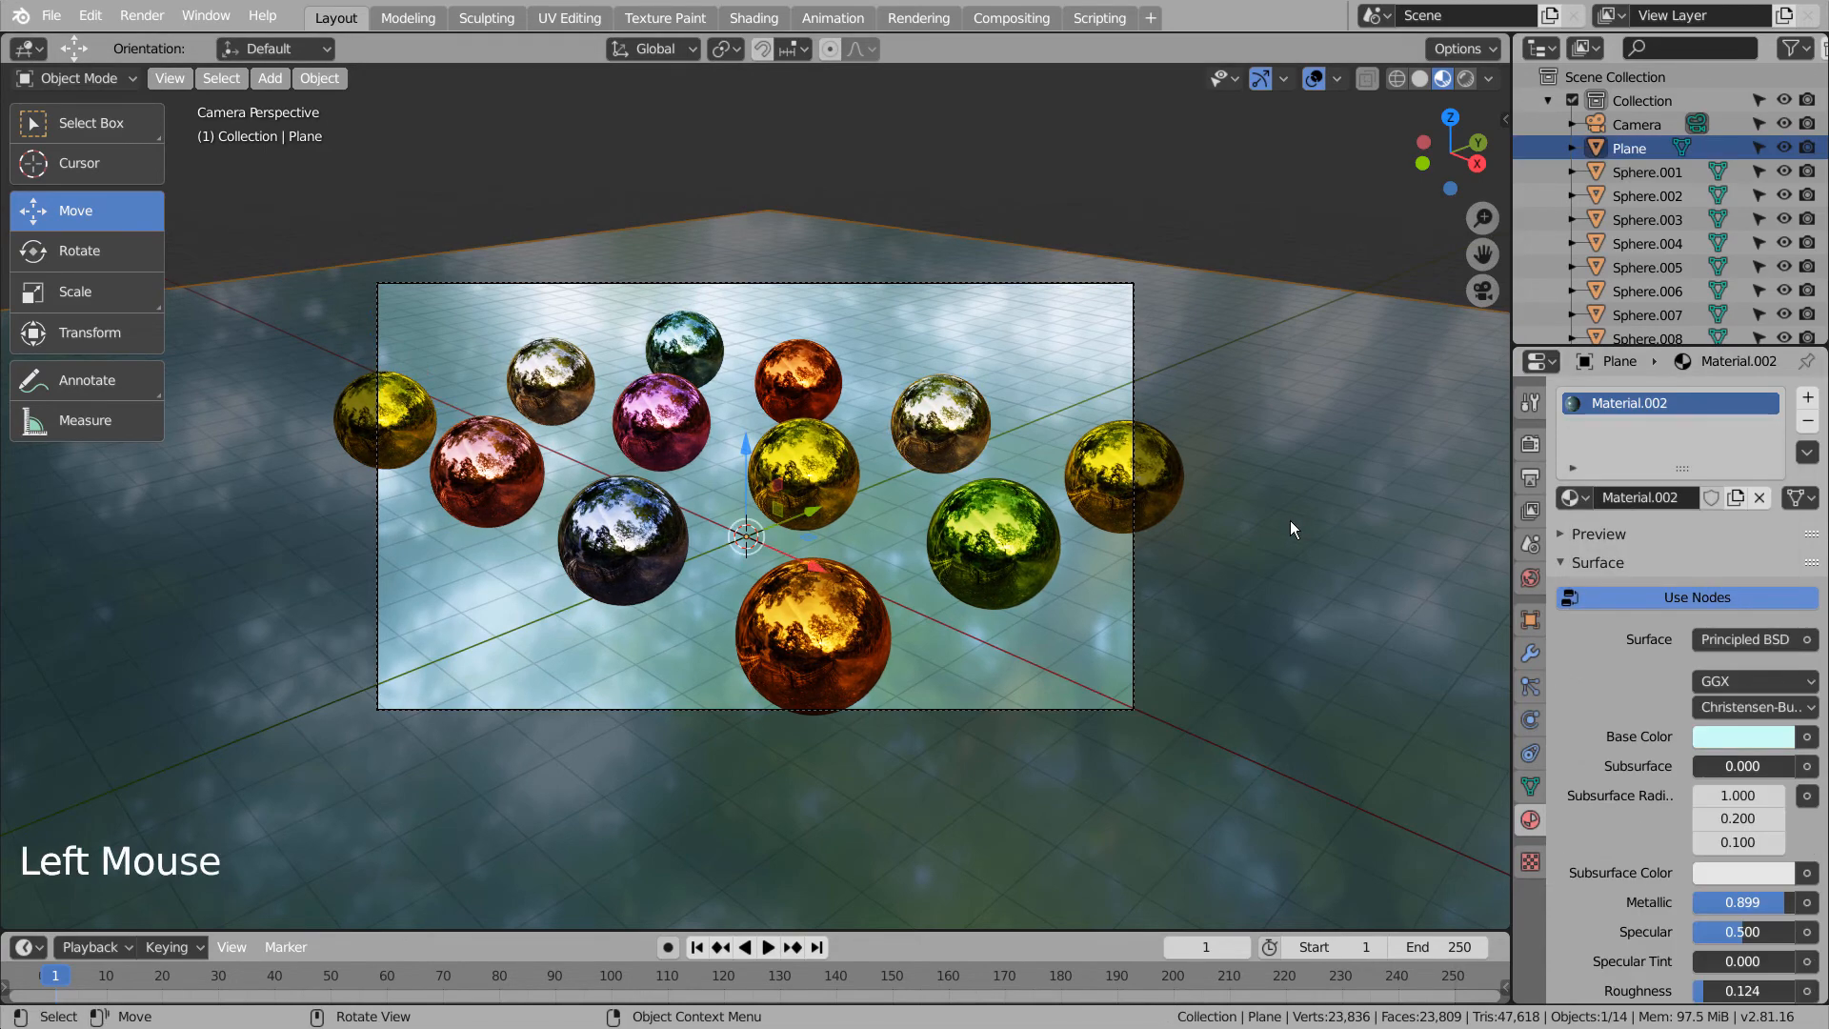
pyautogui.click(1541, 442)
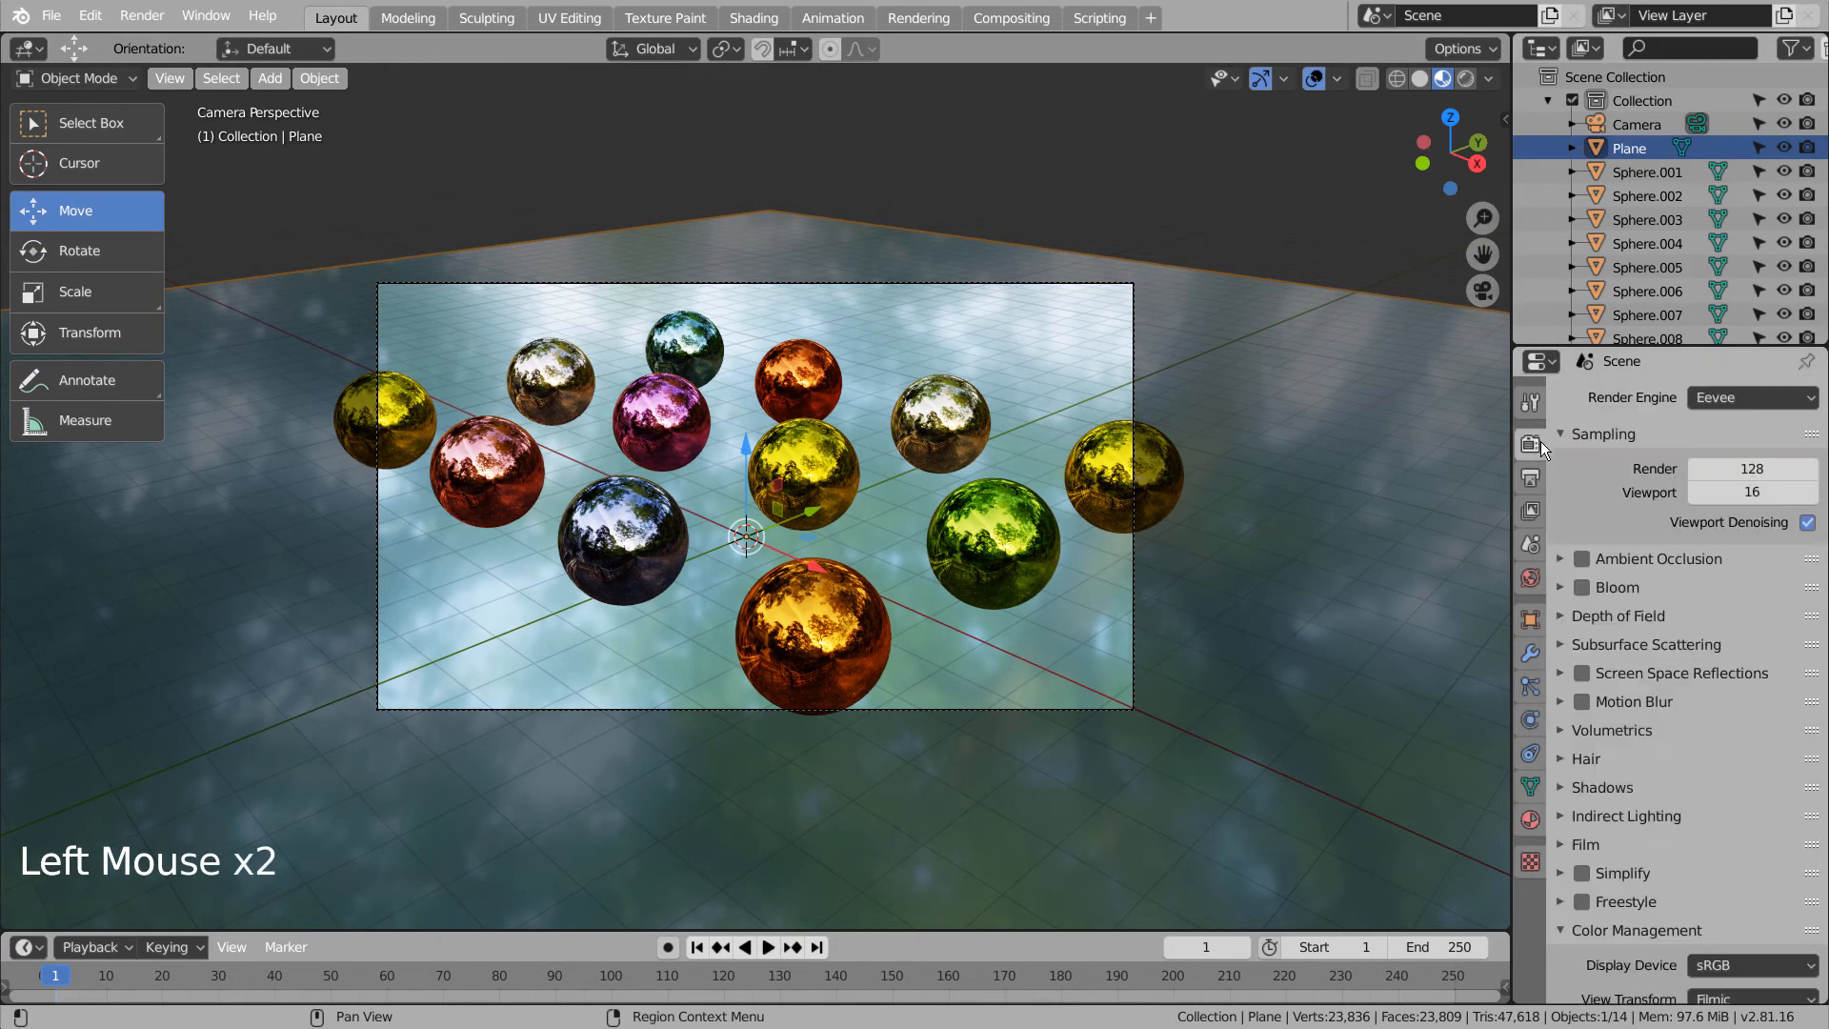
pyautogui.moveTo(1730, 399); pyautogui.dragTo(1728, 471)
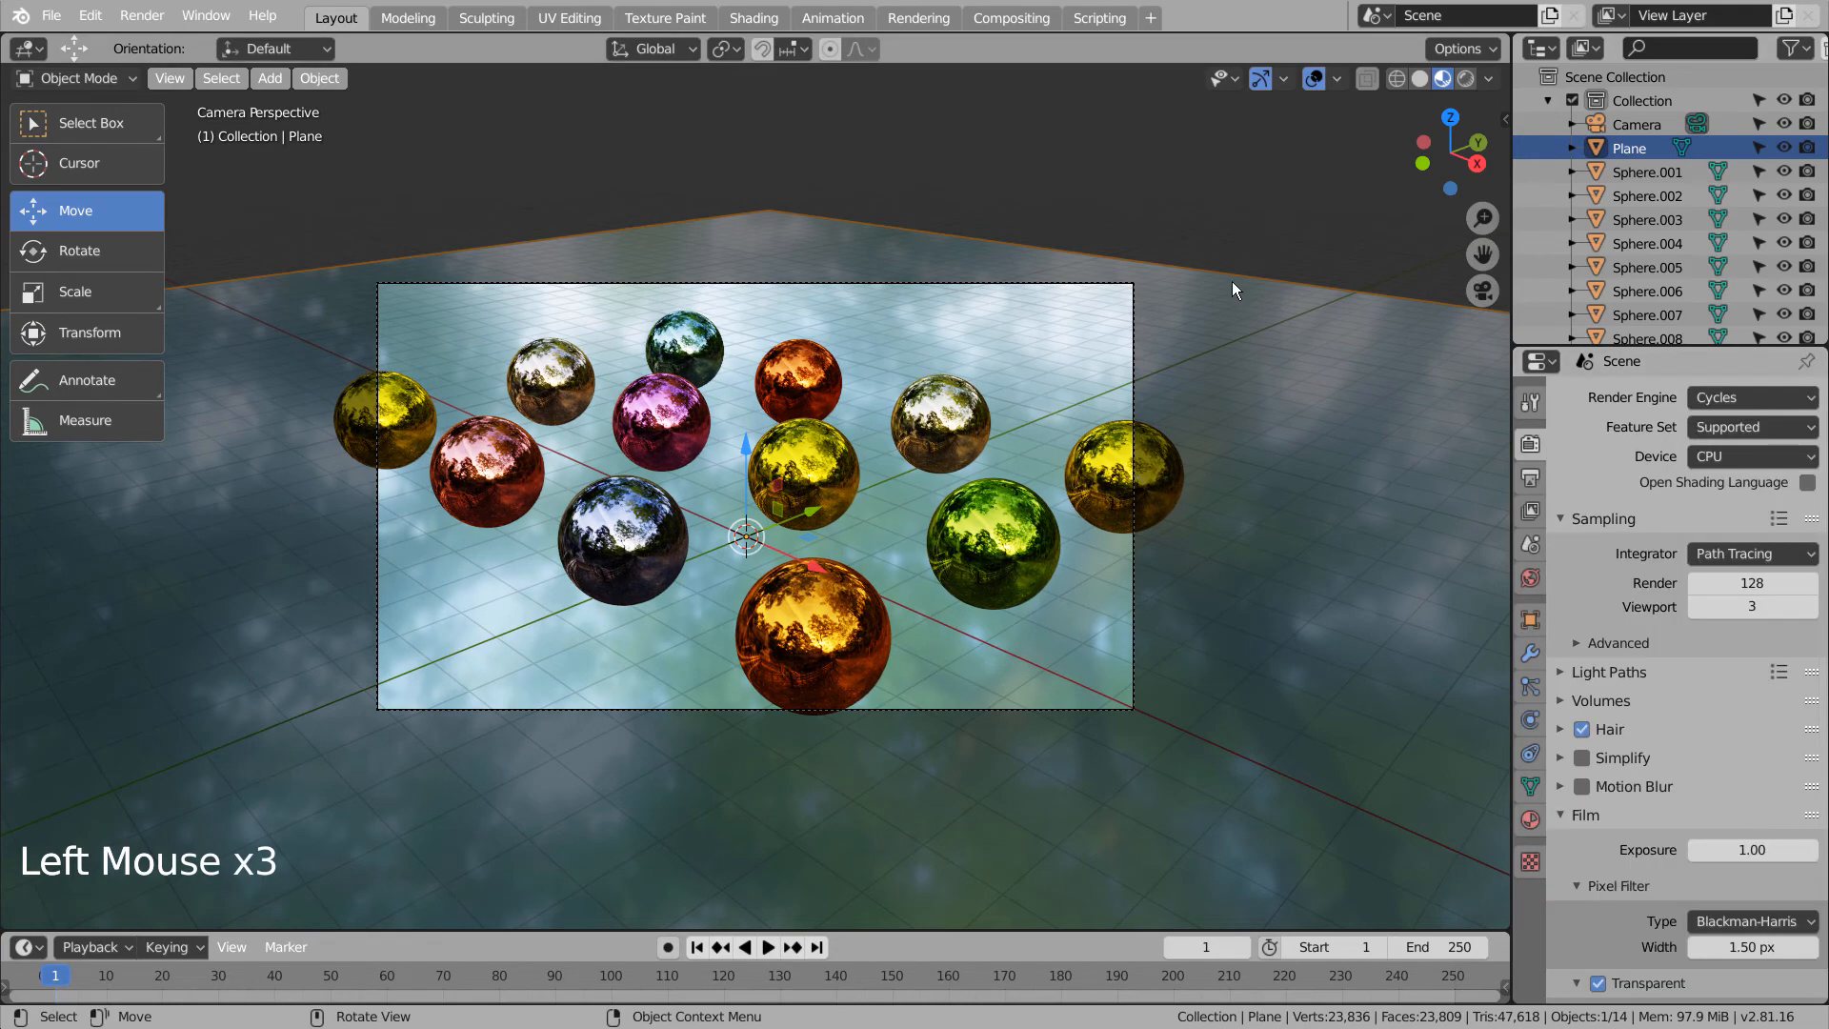
# In the Shading workspace, examine the yellow sphere's material node tree in a maximized node editor.
pyautogui.click(749, 18)
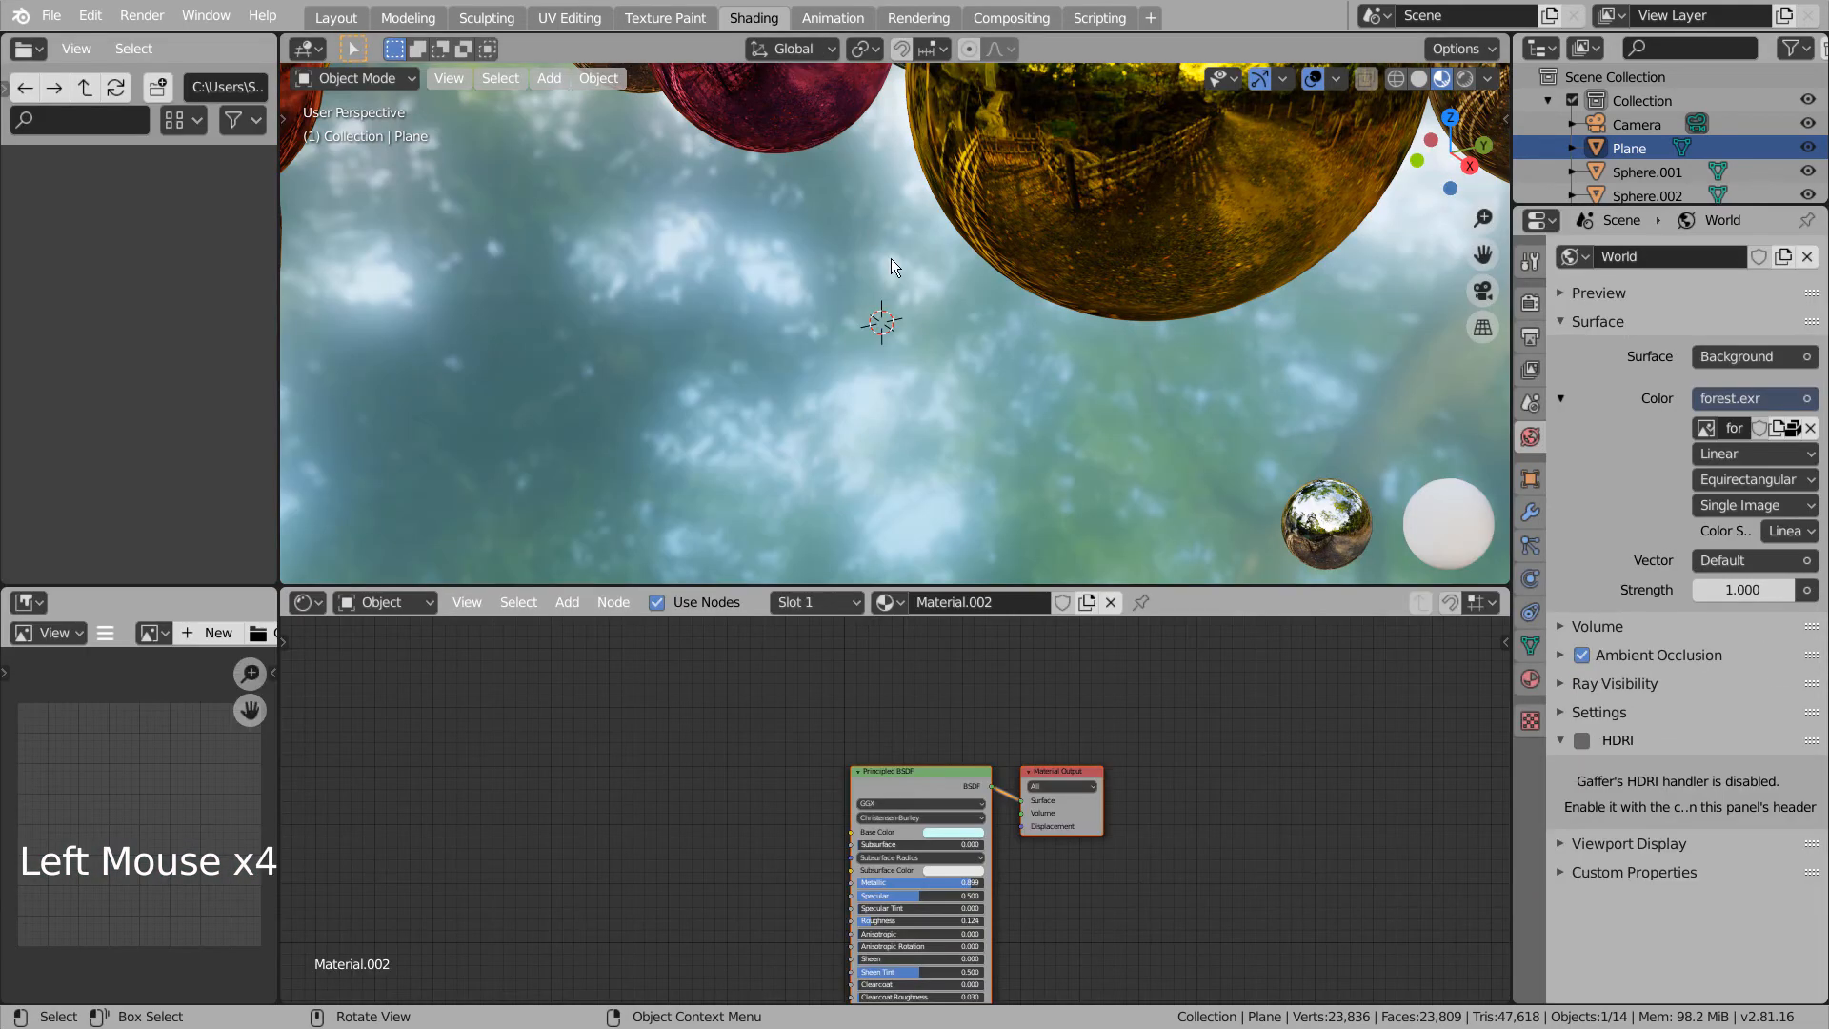
pyautogui.click(1071, 219)
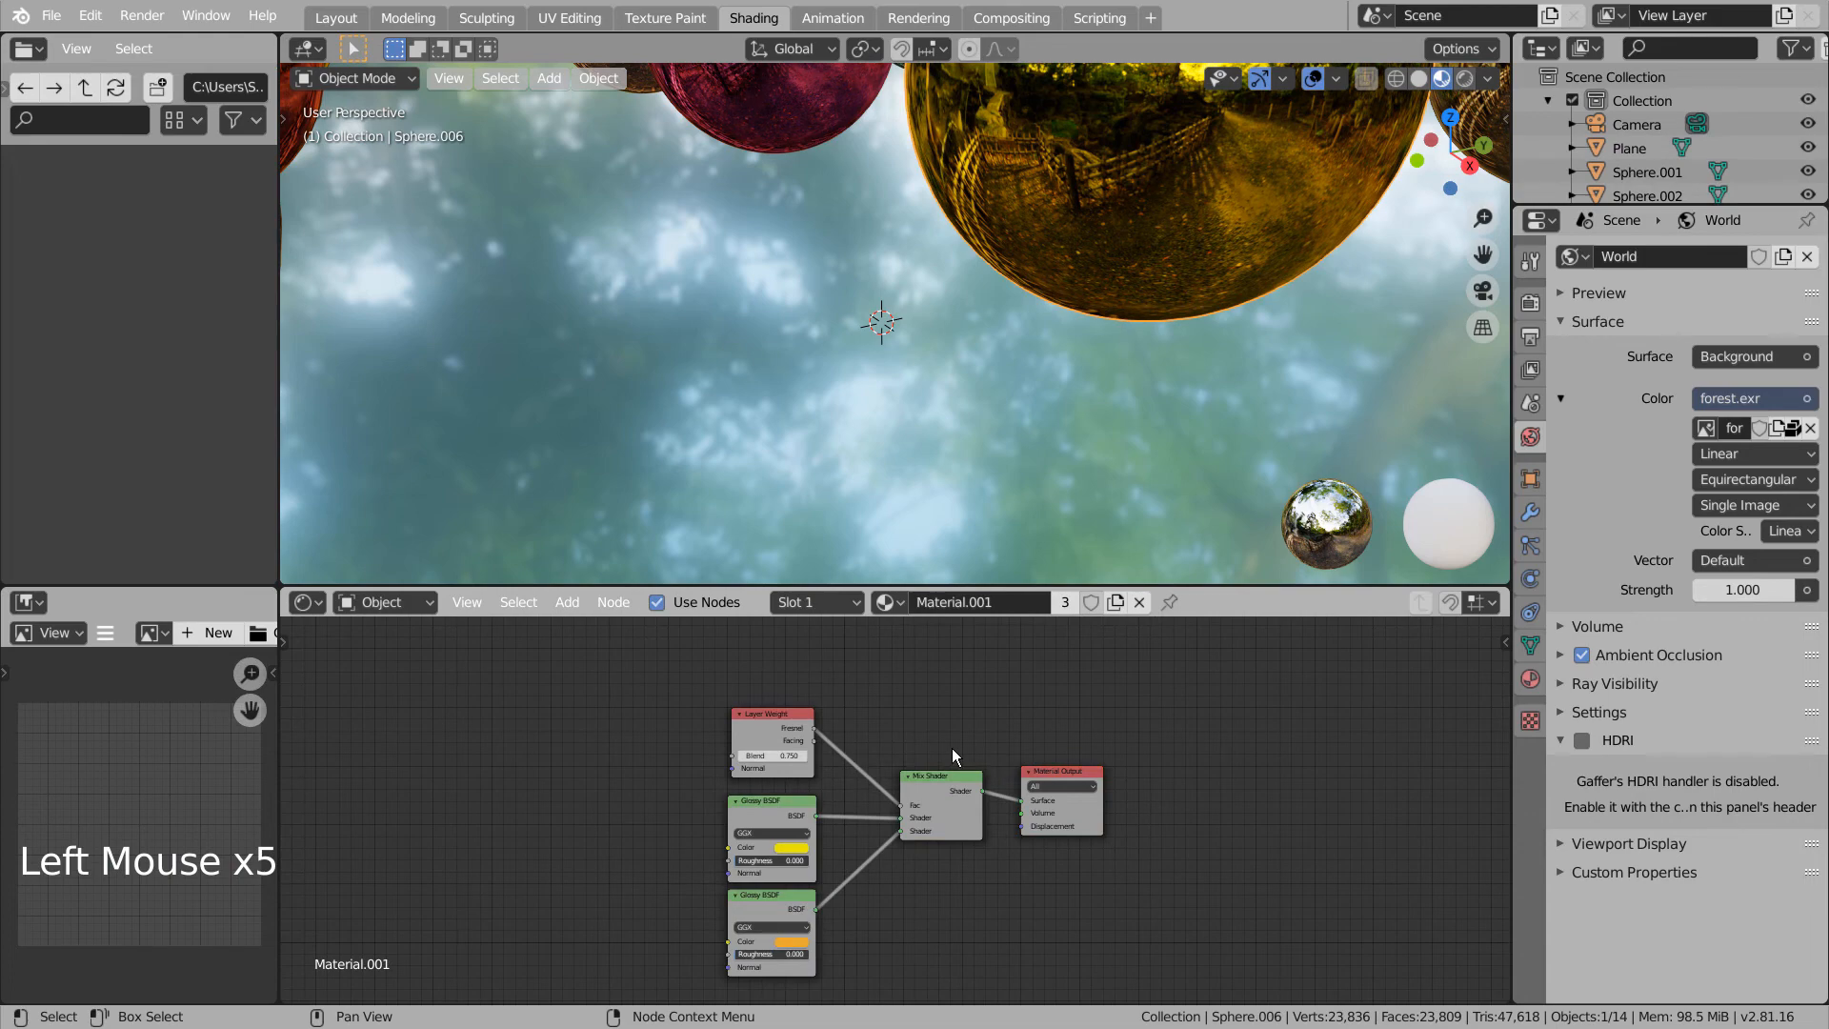
pyautogui.hotkey('ctrl', 'space')
pyautogui.moveTo(963, 745); pyautogui.dragTo(942, 664, button='middle')
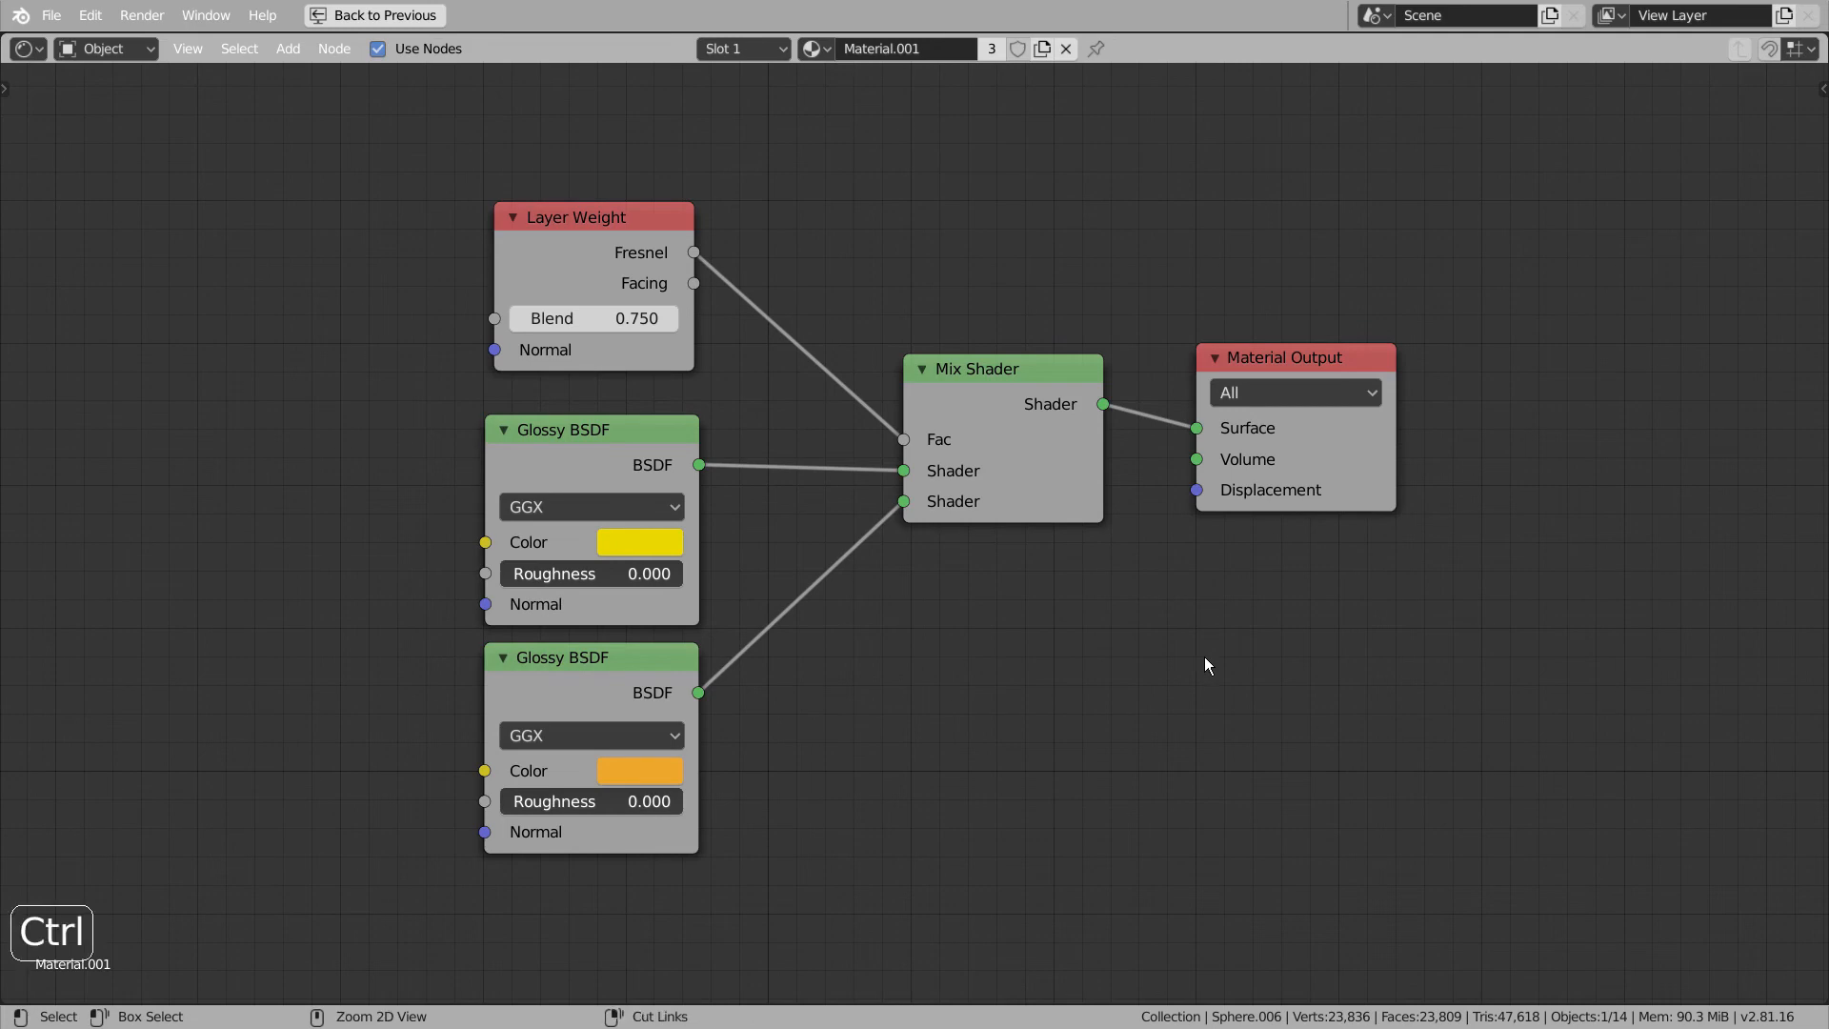
pyautogui.hotkey('ctrl', 'space')
# Preview the whole scene in Rendered shading through the camera, with nothing selected.
pyautogui.scroll(-2, 1070, 453)
pyautogui.scroll(-5, 1070, 462)
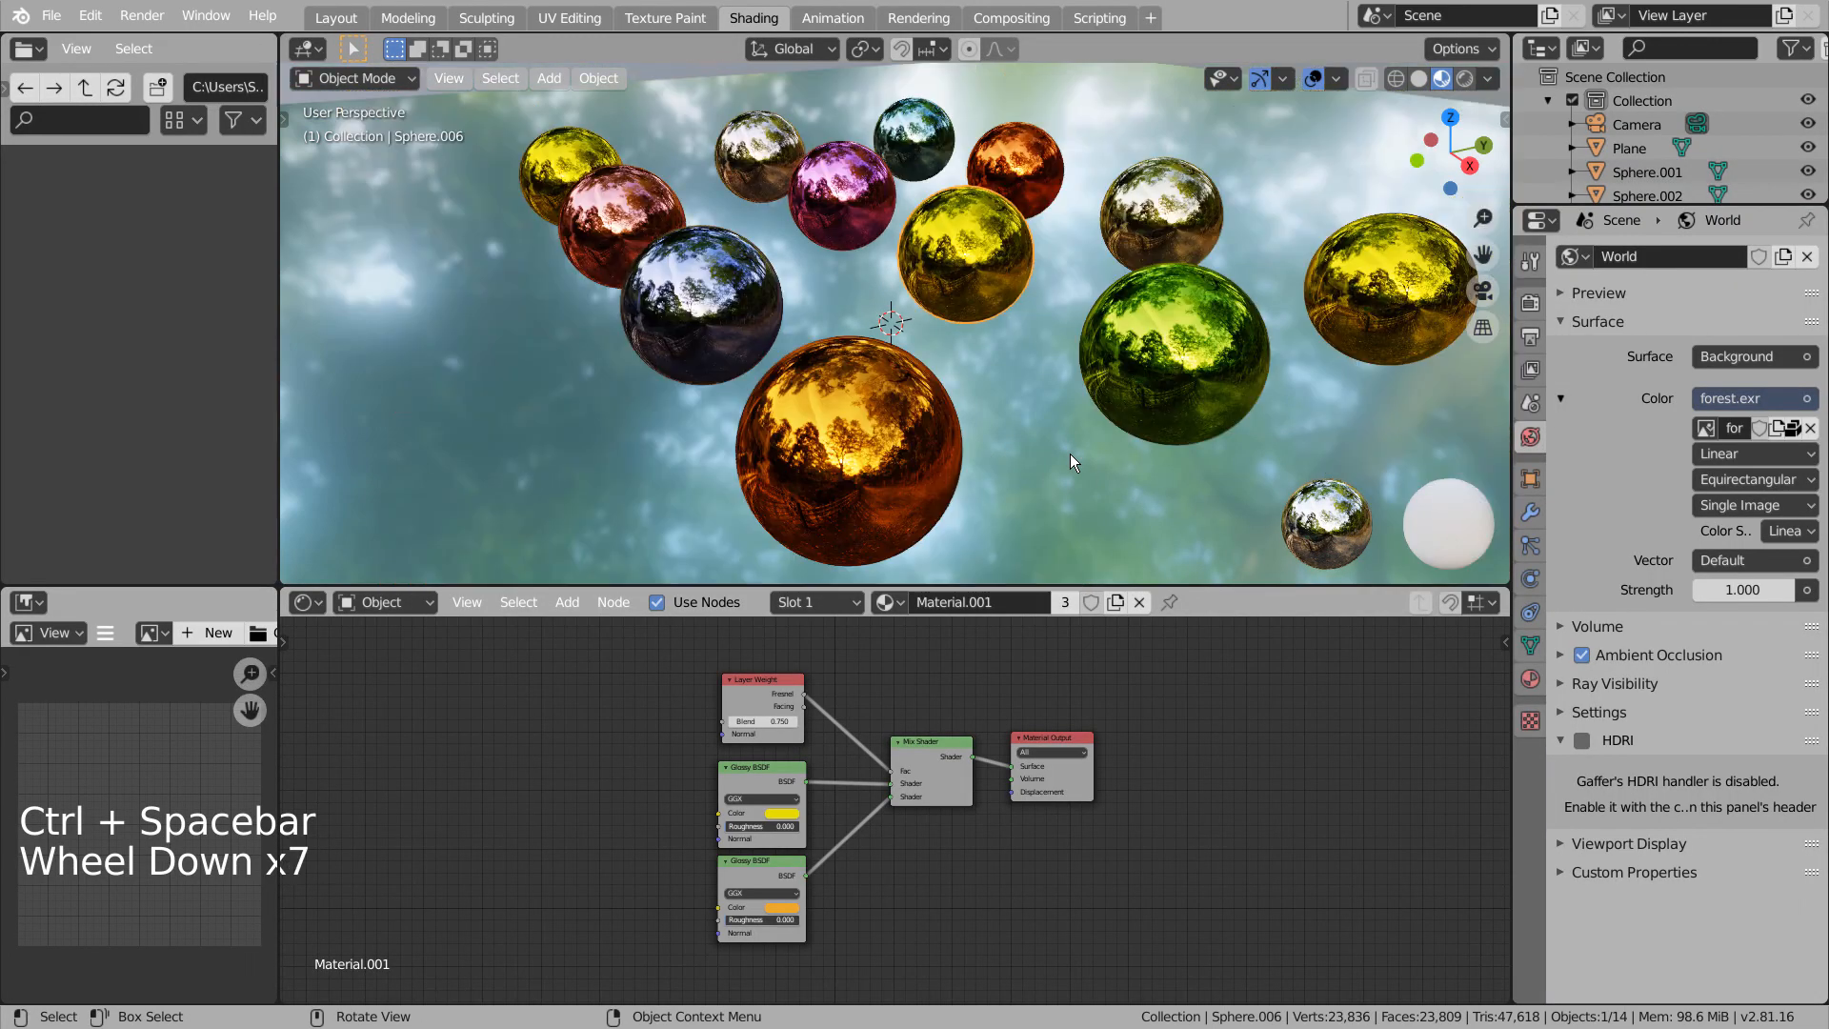
pyautogui.click(1394, 79)
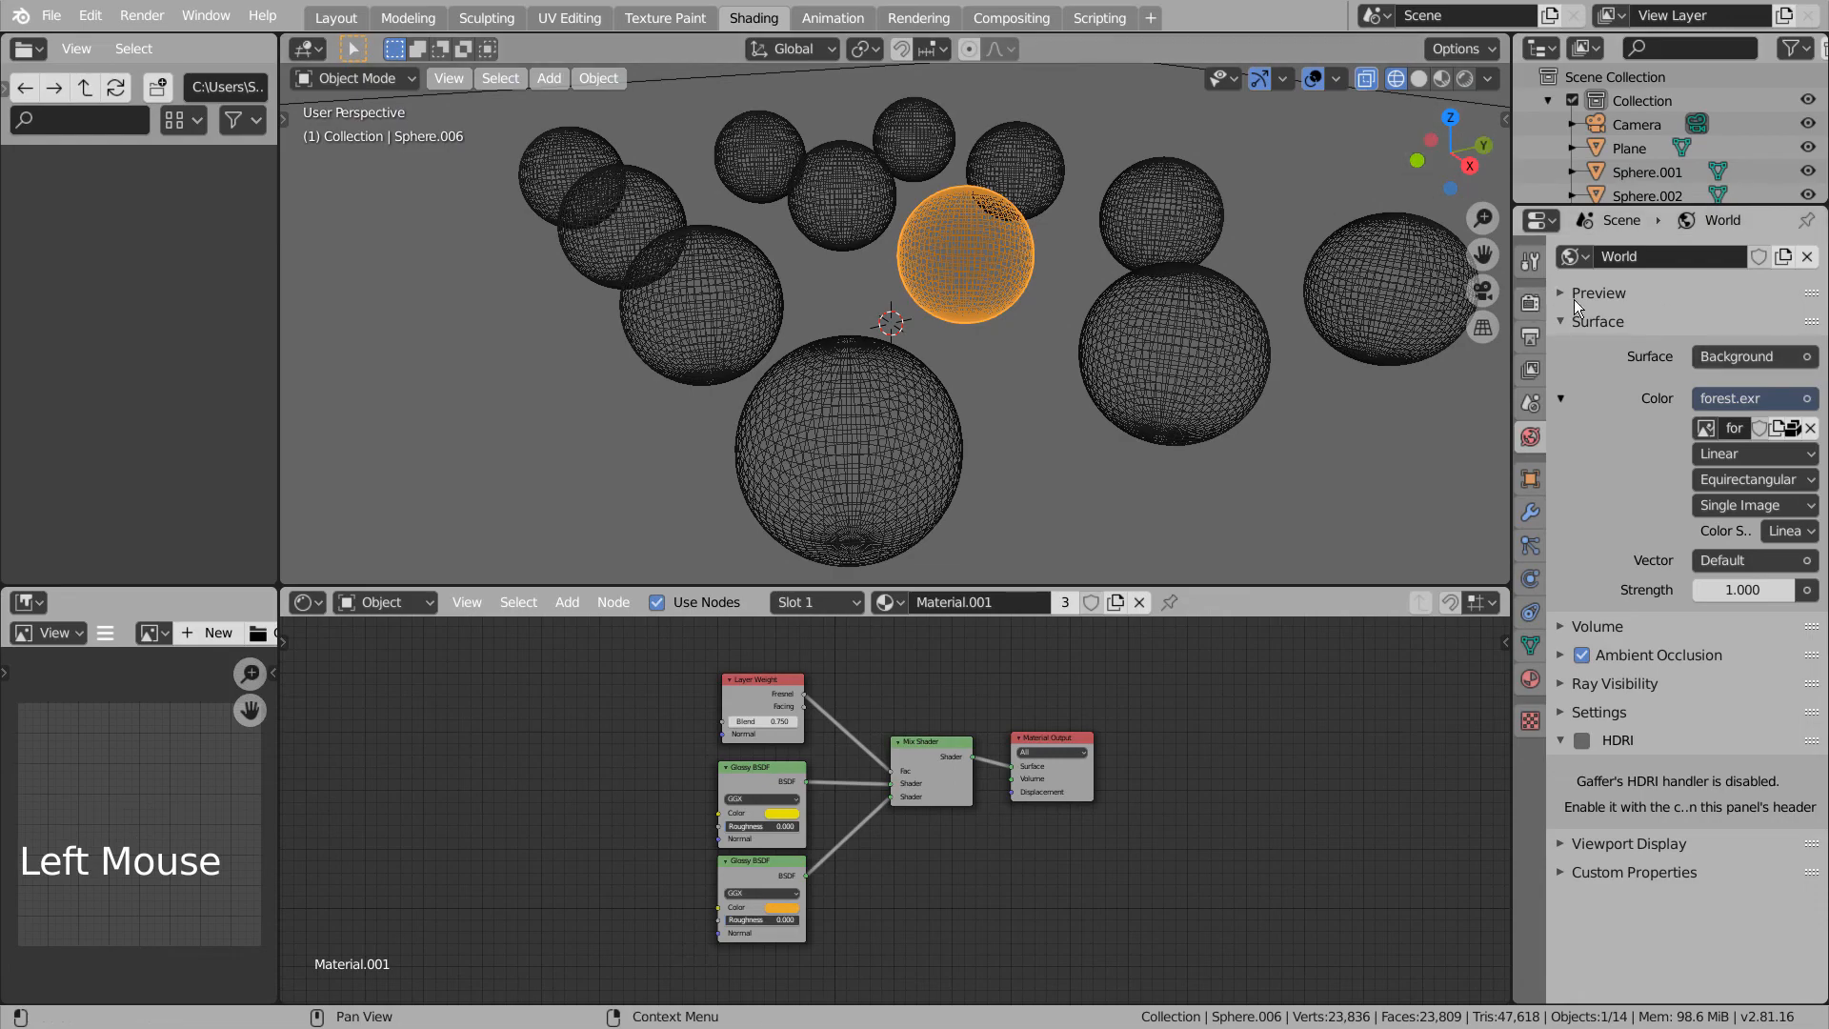
pyautogui.click(1530, 305)
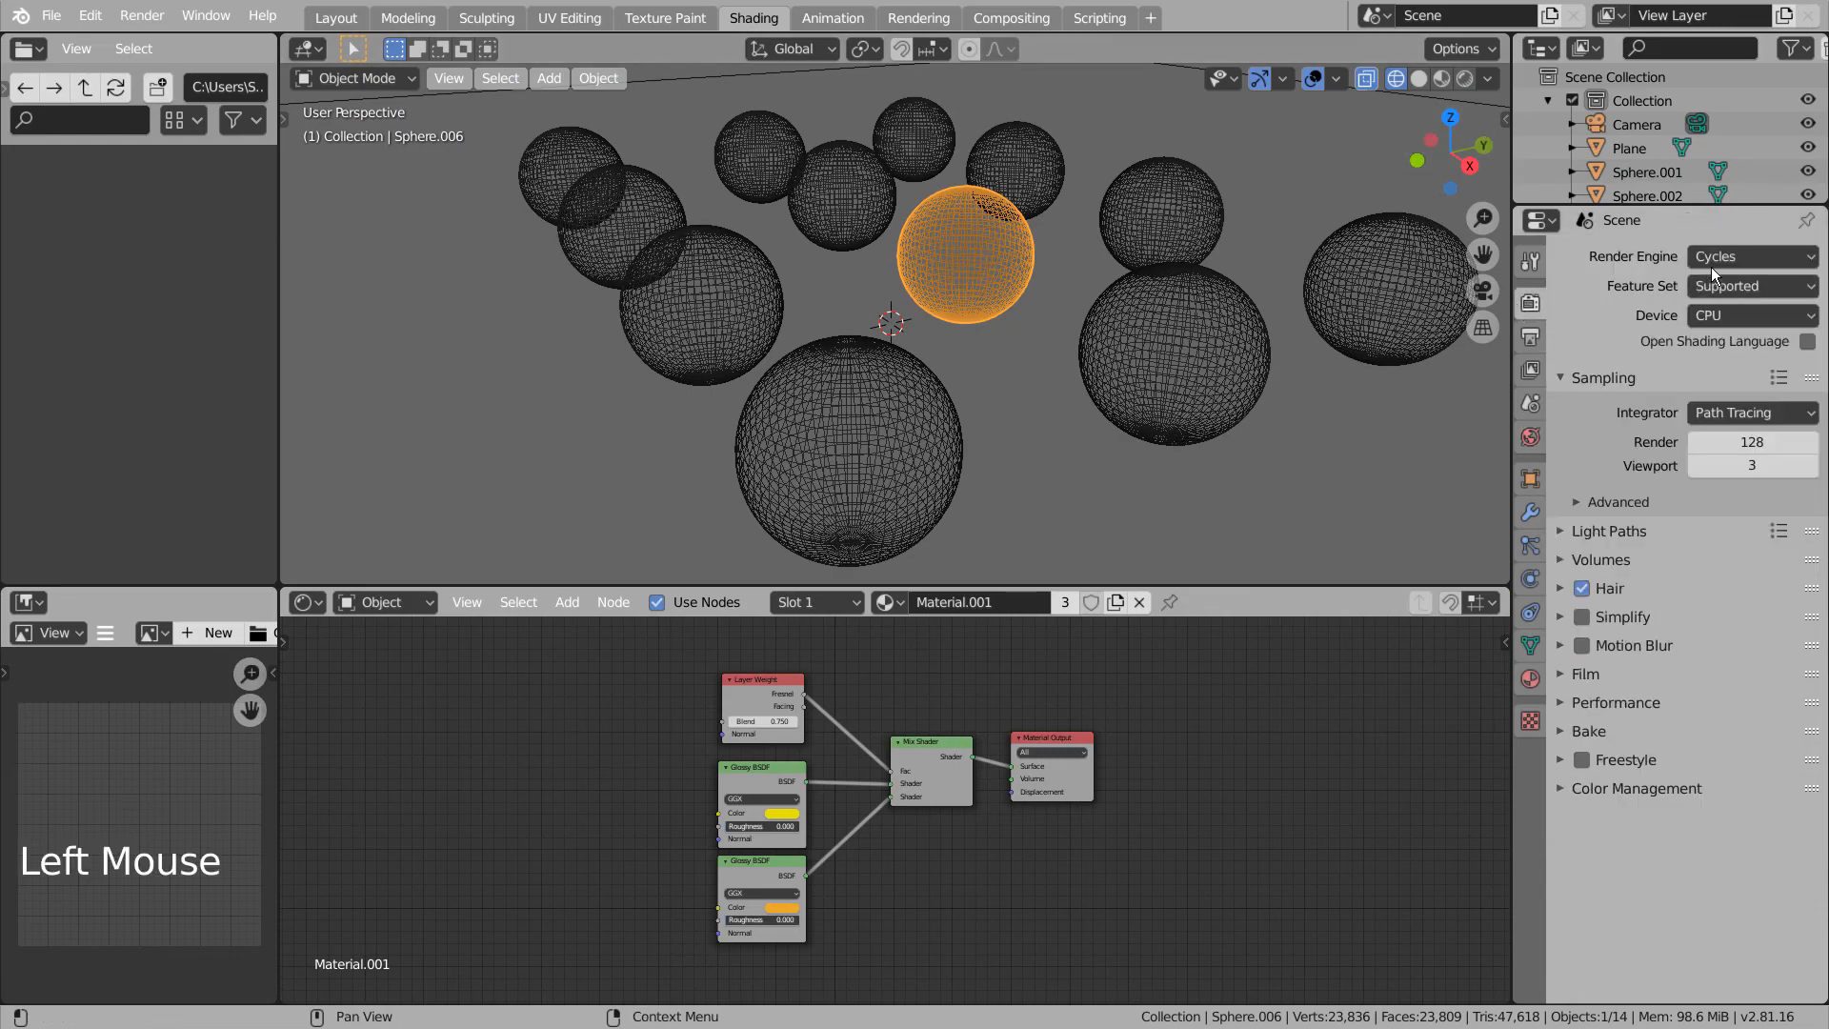
pyautogui.click(1465, 79)
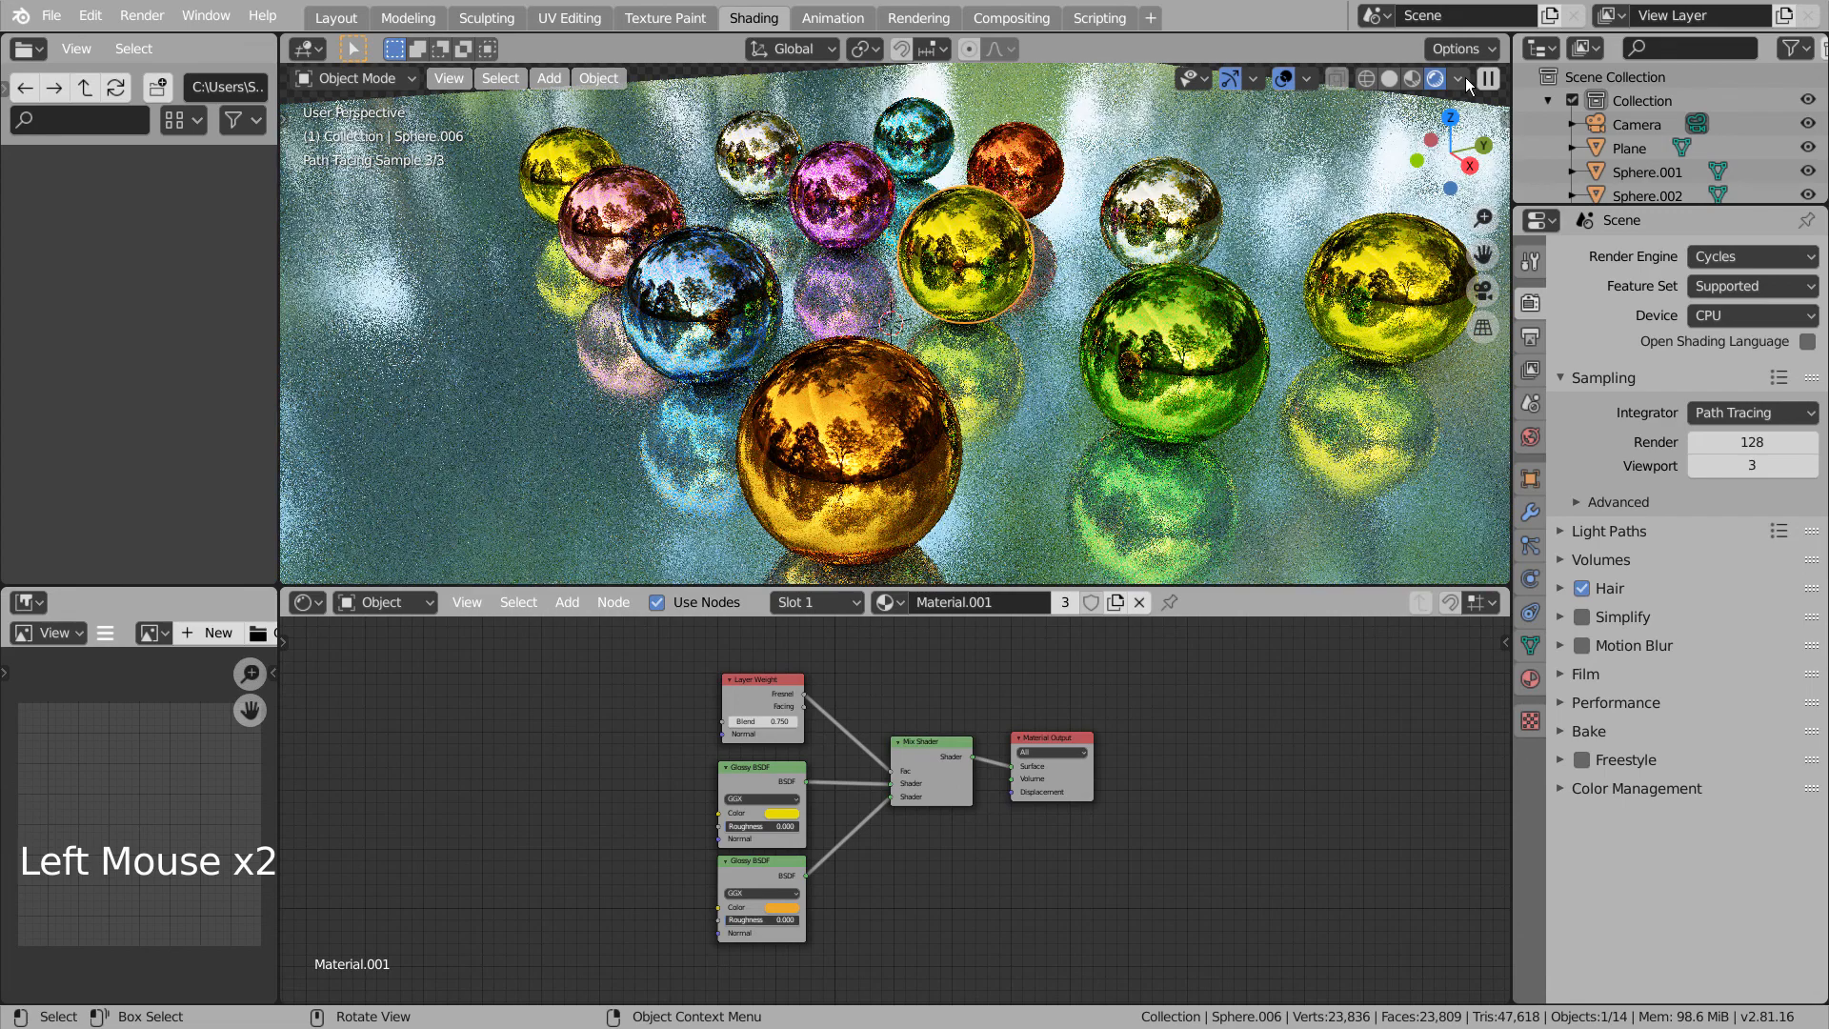
pyautogui.press('KP_0')
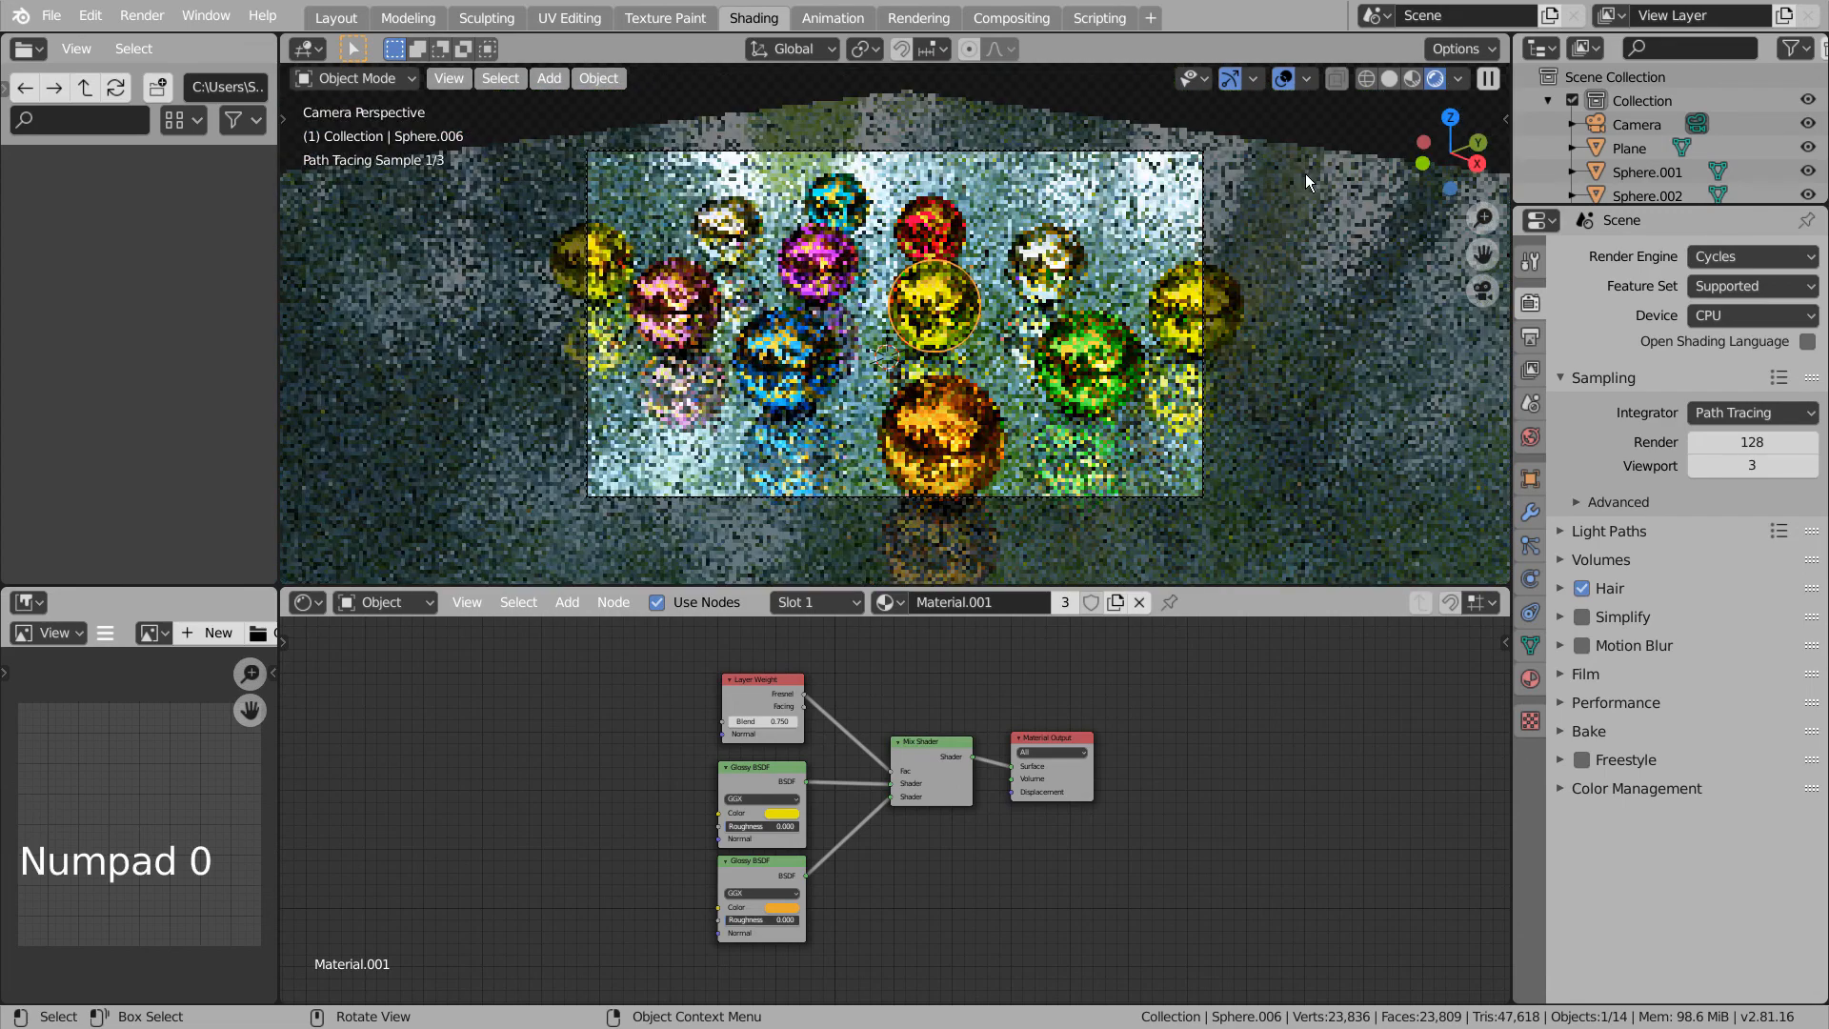
pyautogui.click(1305, 173)
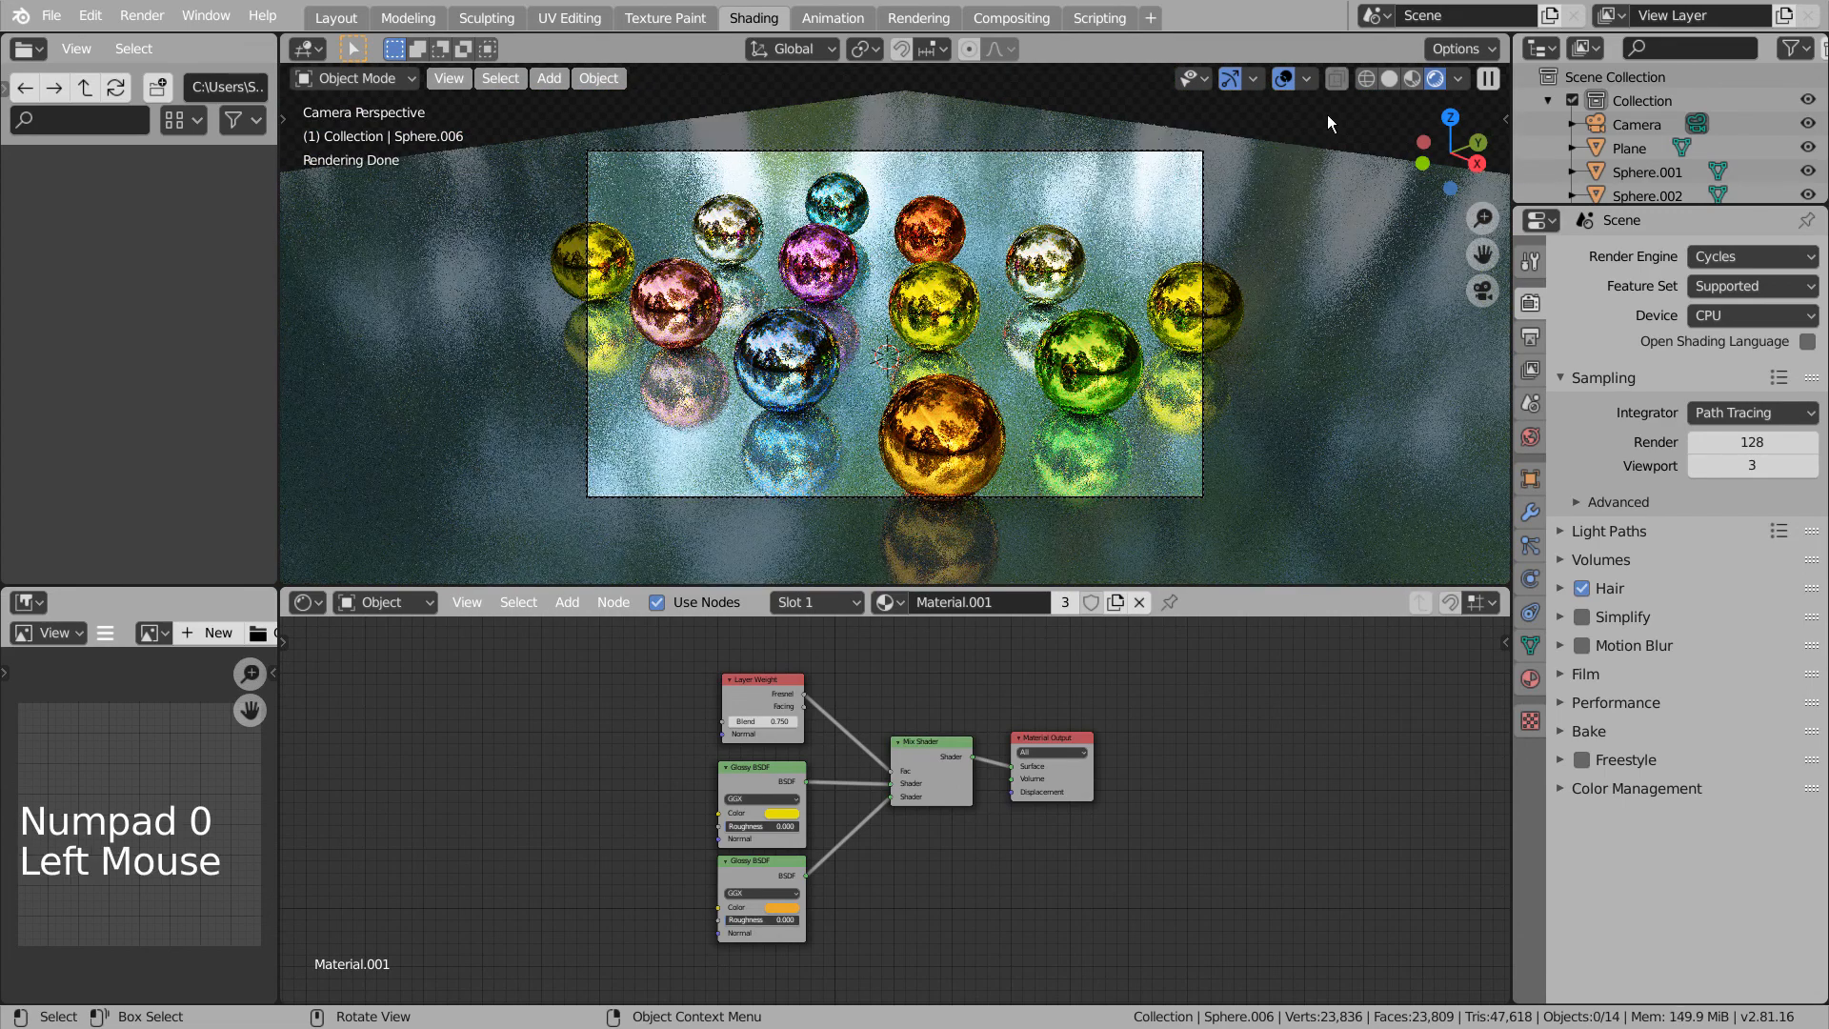
# Set the viewport to wireframe display and render the current frame from the camera.
pyautogui.click(1370, 78)
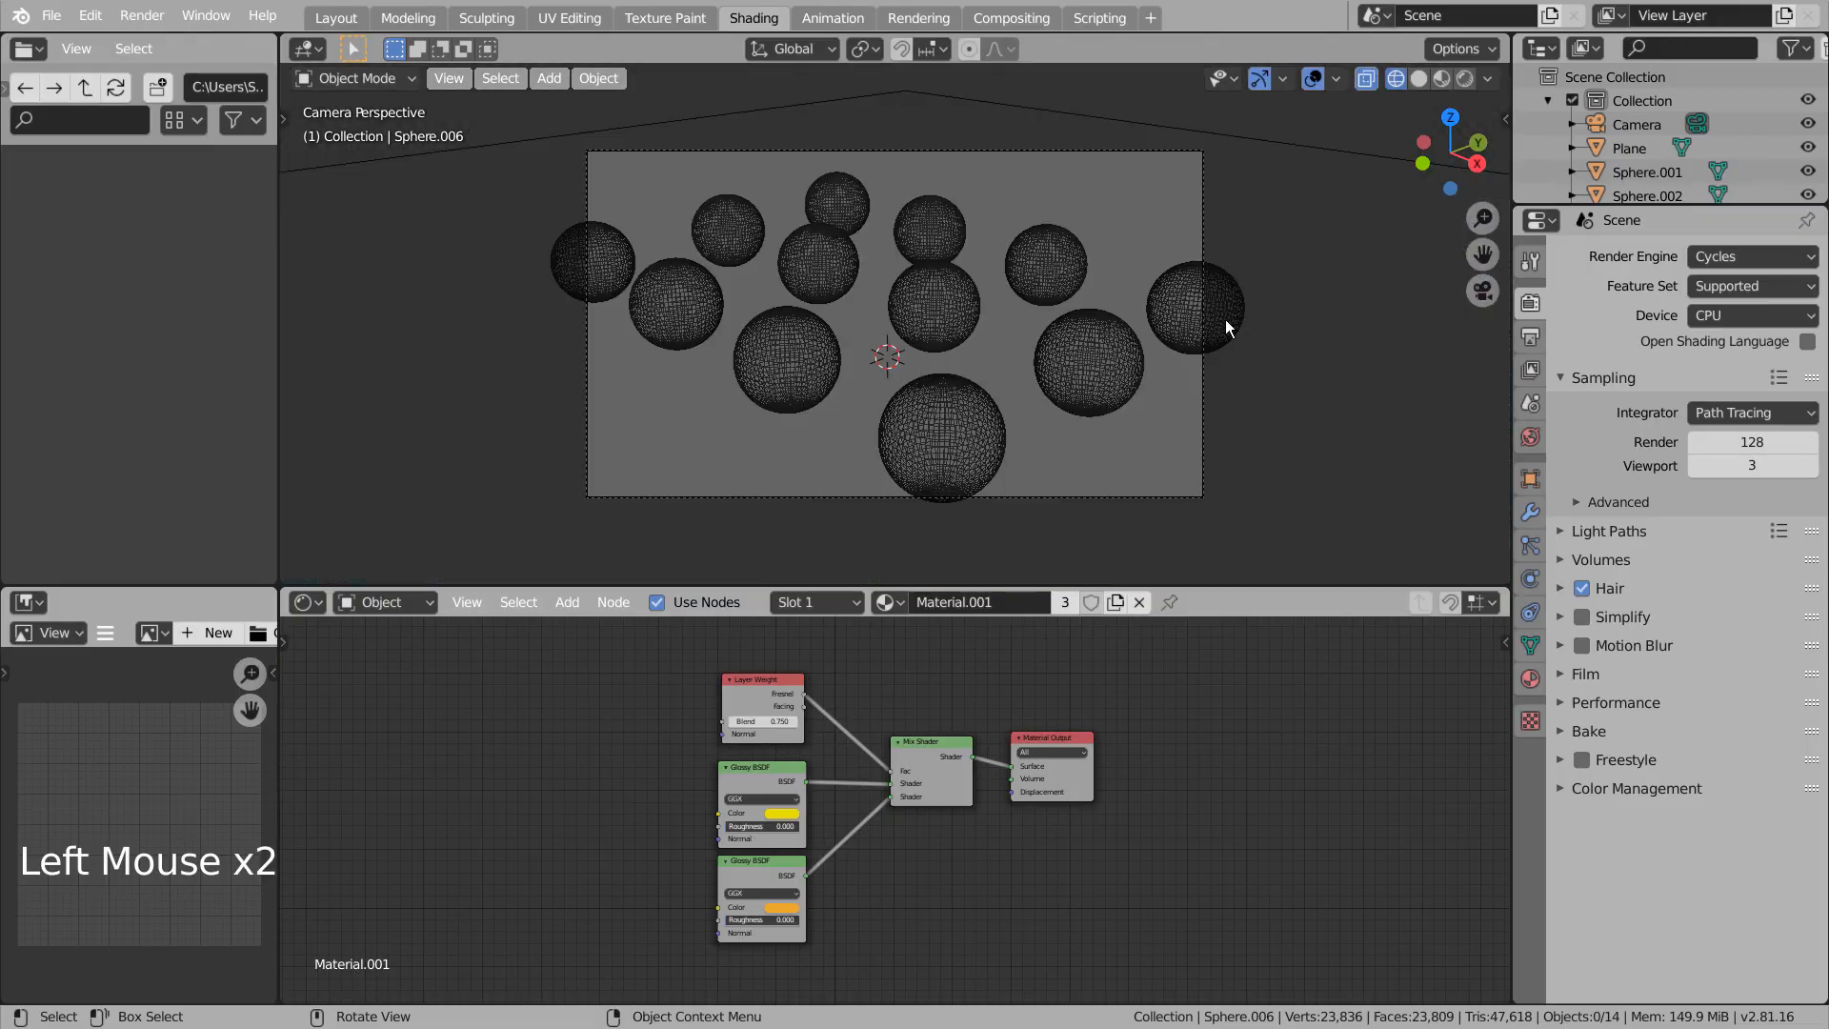
pyautogui.press('F12')
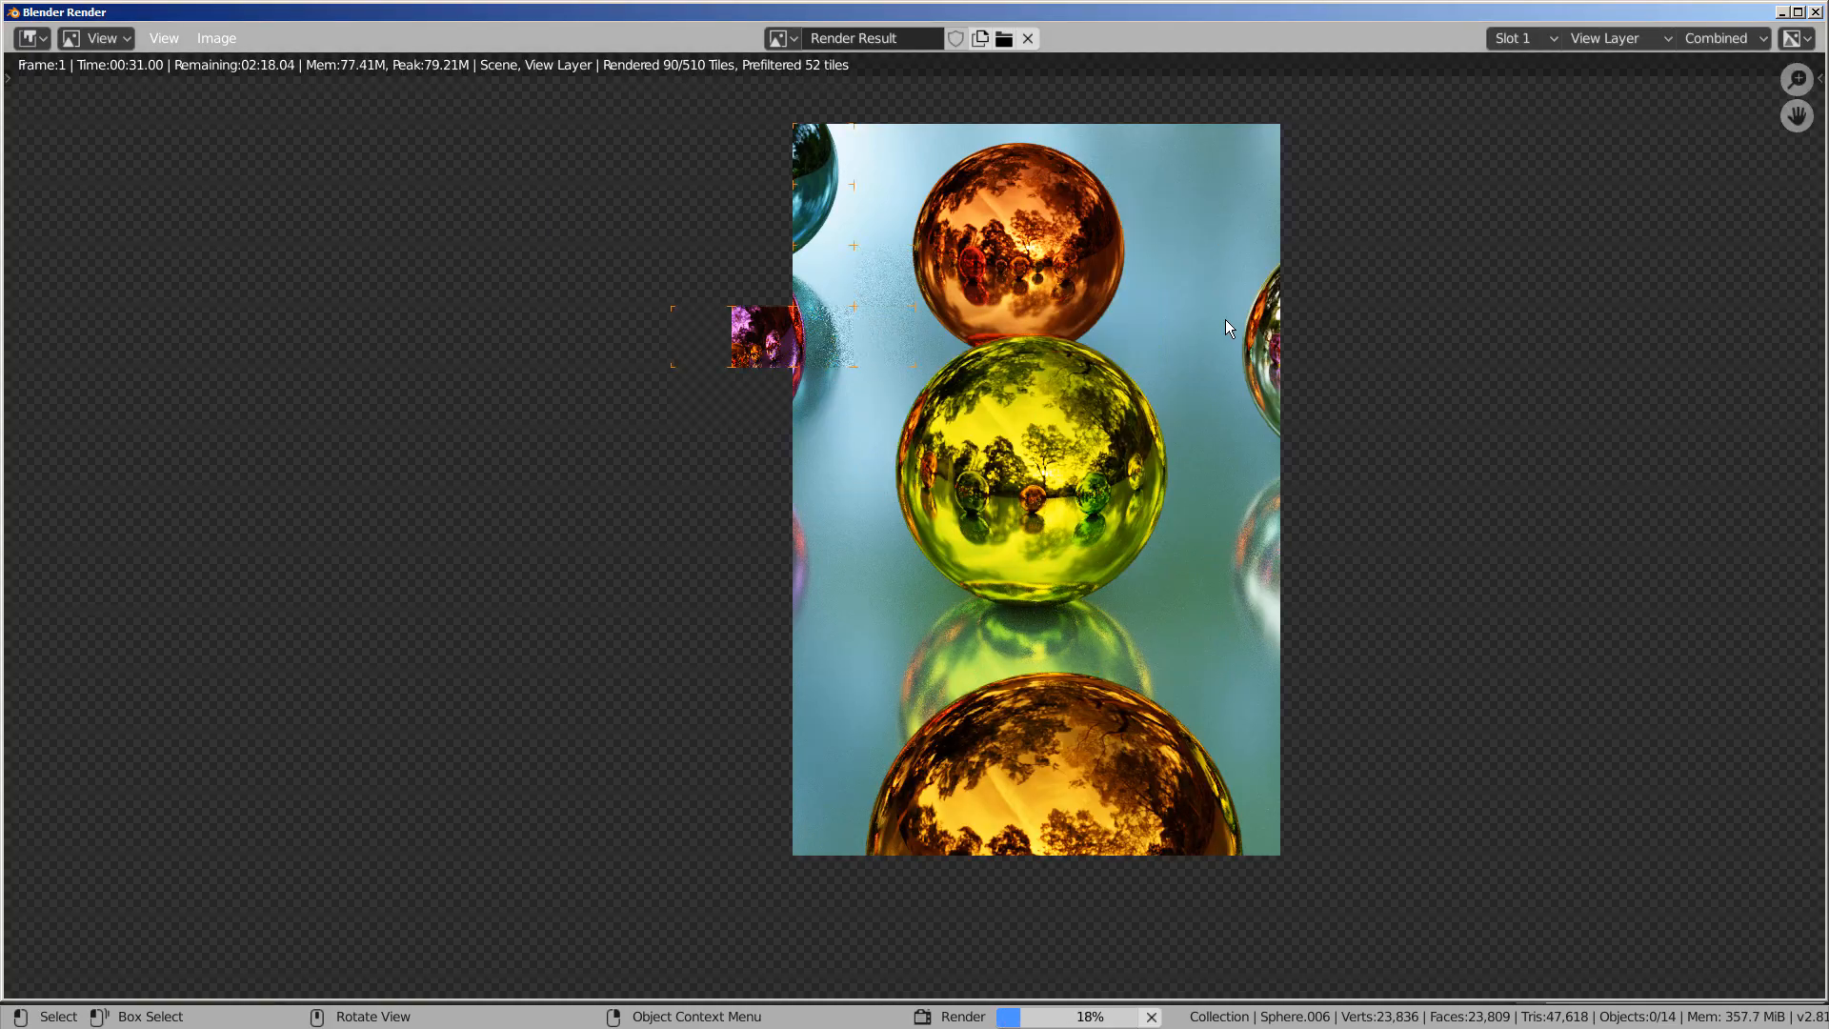